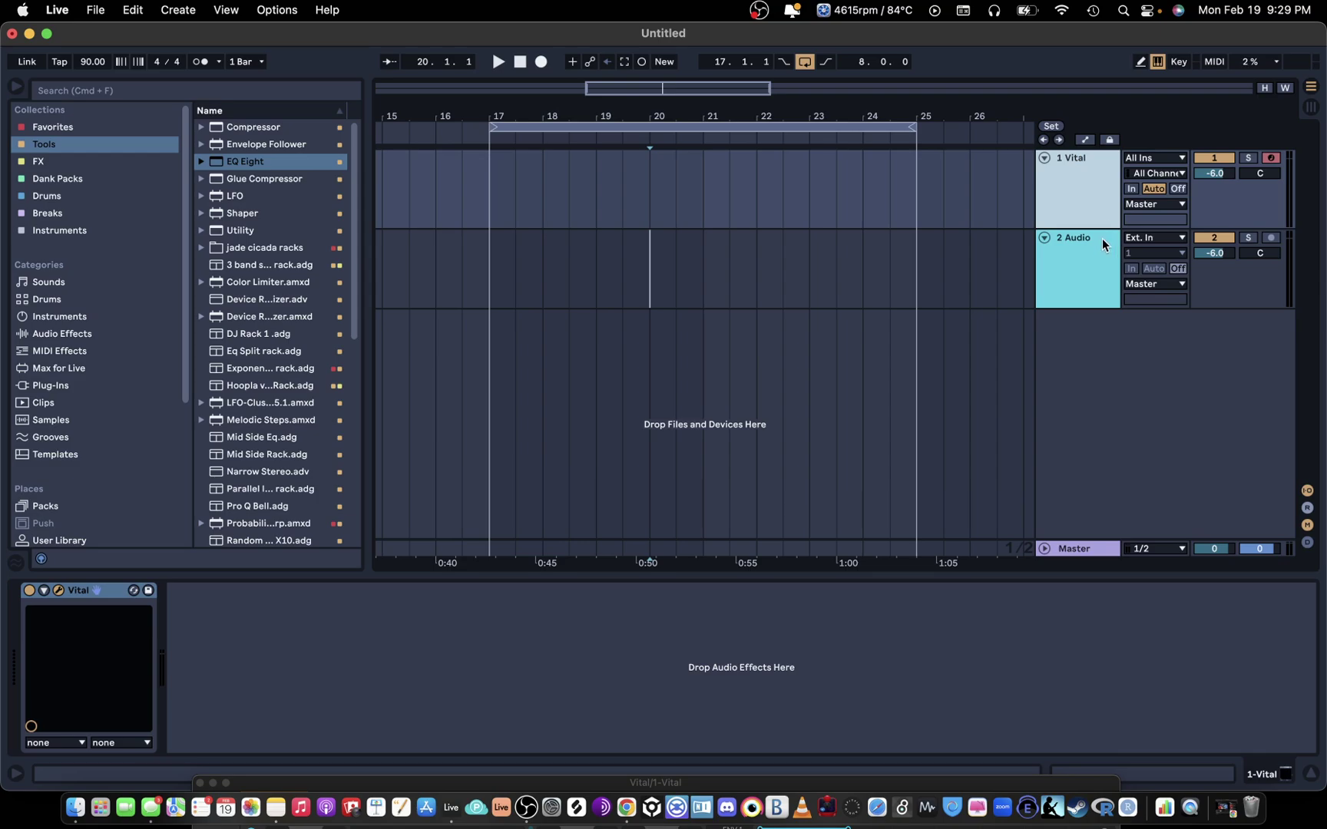
Bring up the Vital synth window for the first track, enlarge it and position it so its whole interface is accessible
click(1101, 238)
click(1101, 210)
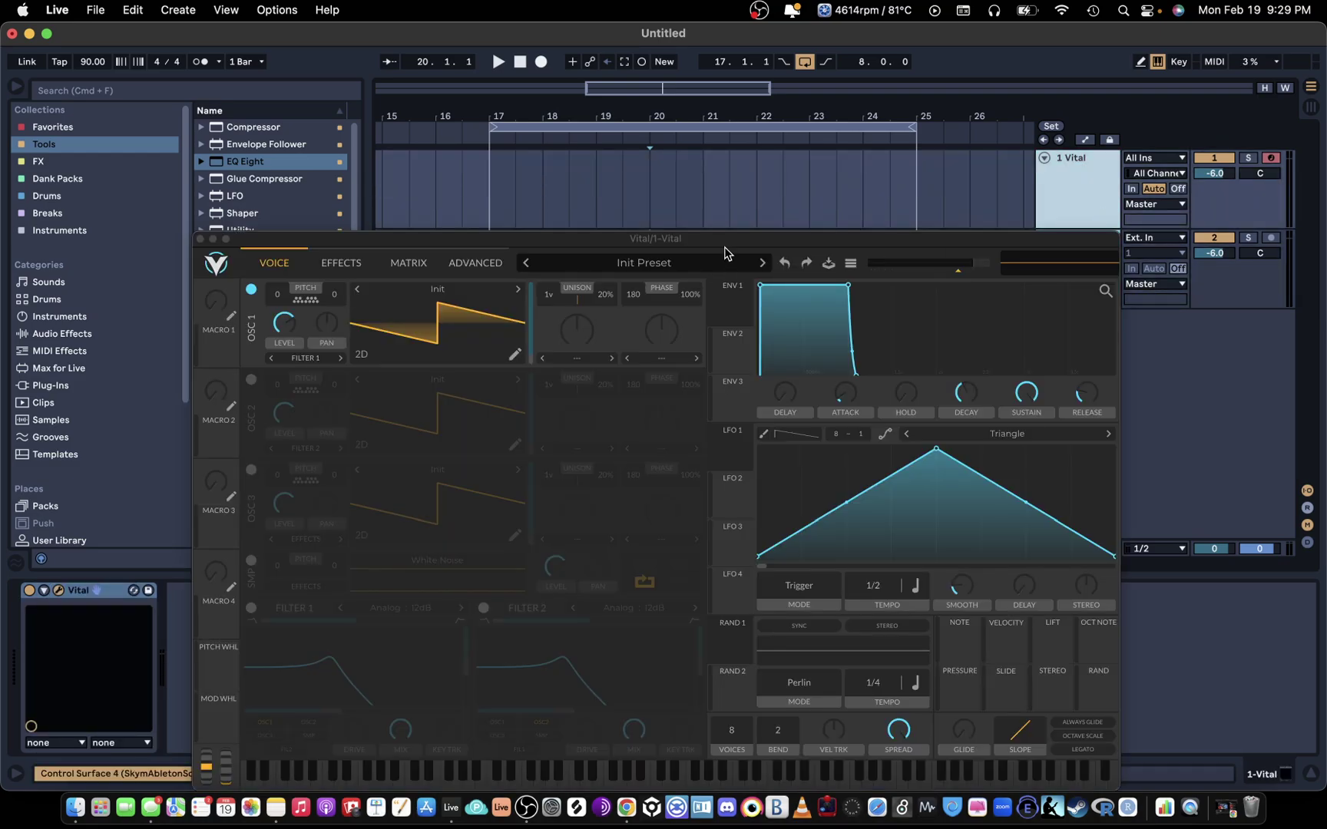
drag(725, 254, 640, 107)
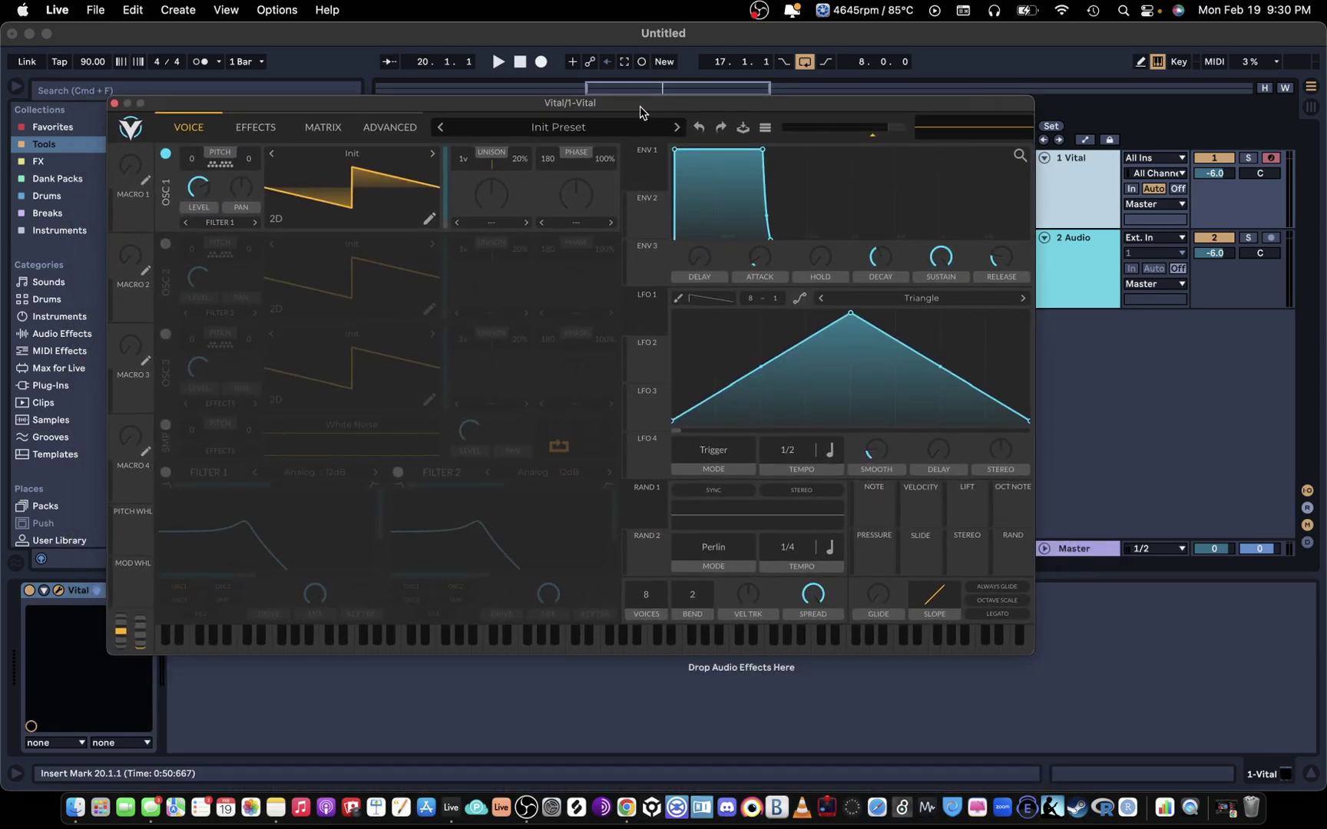
drag(648, 113, 647, 99)
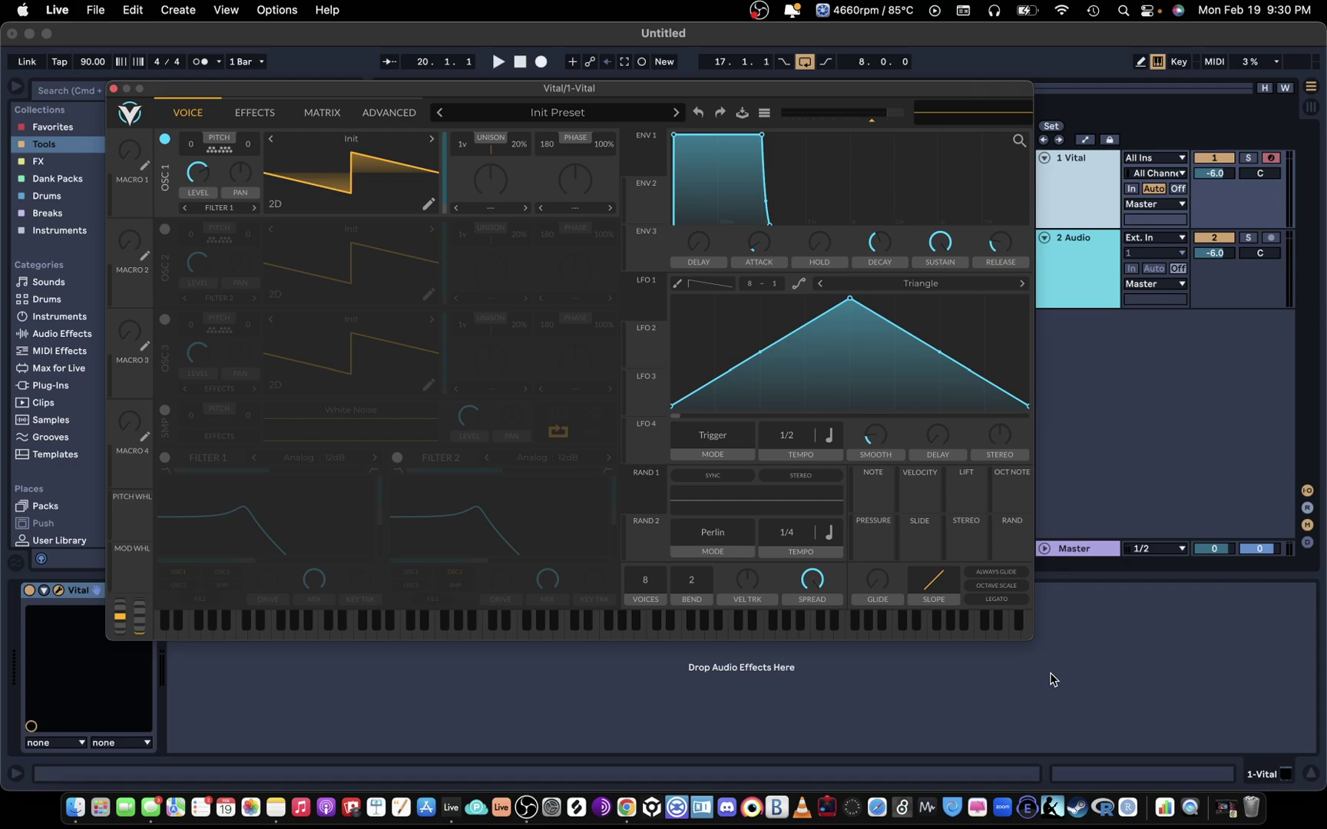
click(1035, 642)
click(1033, 635)
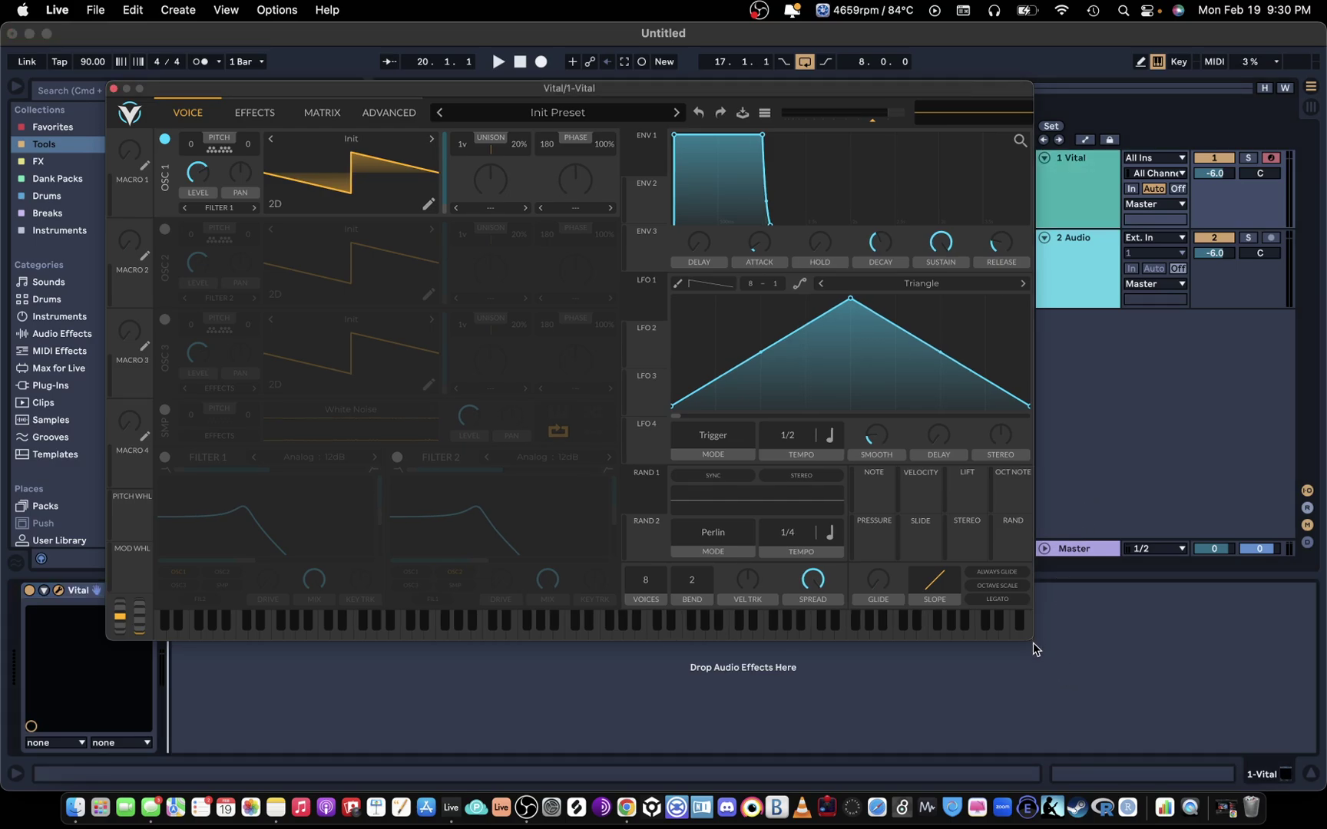
drag(1029, 638, 1116, 730)
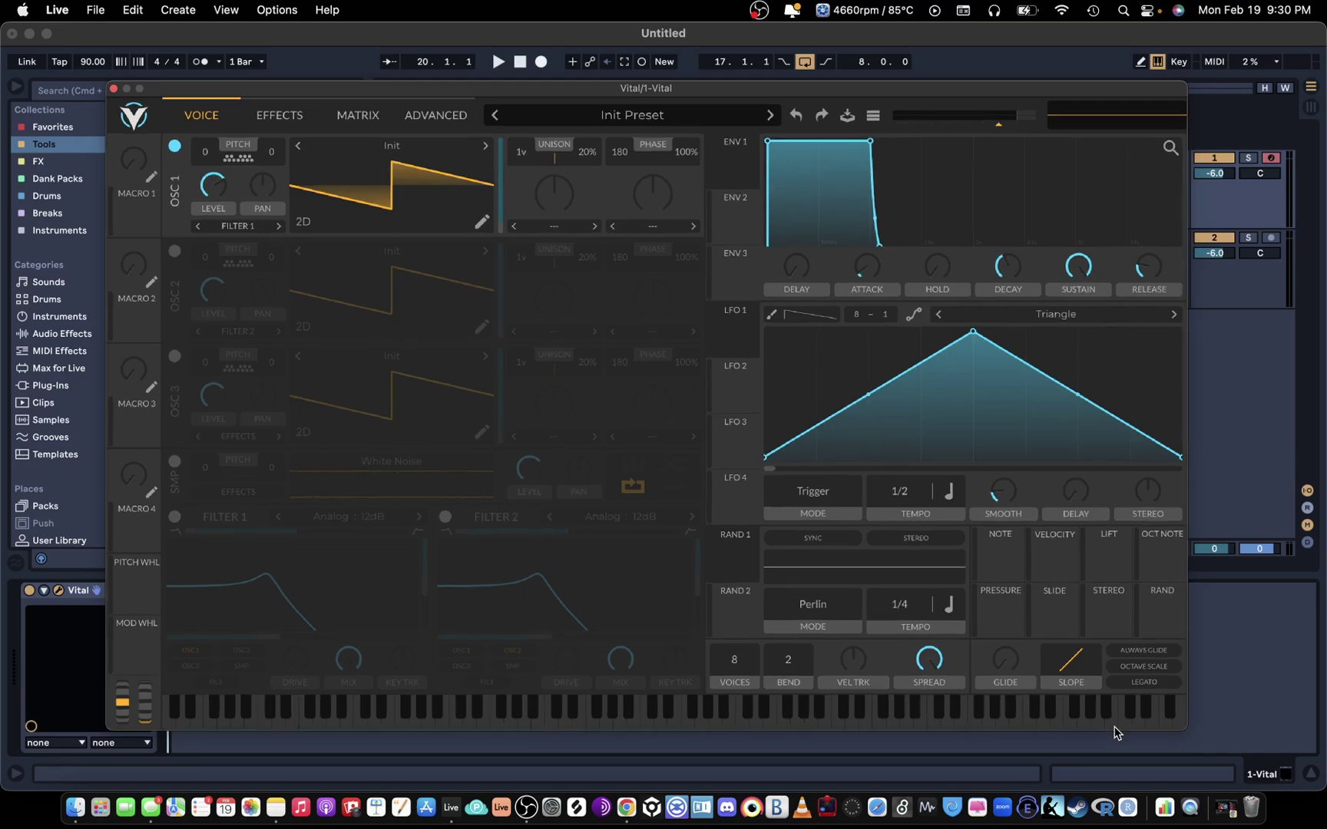
drag(849, 89, 844, 58)
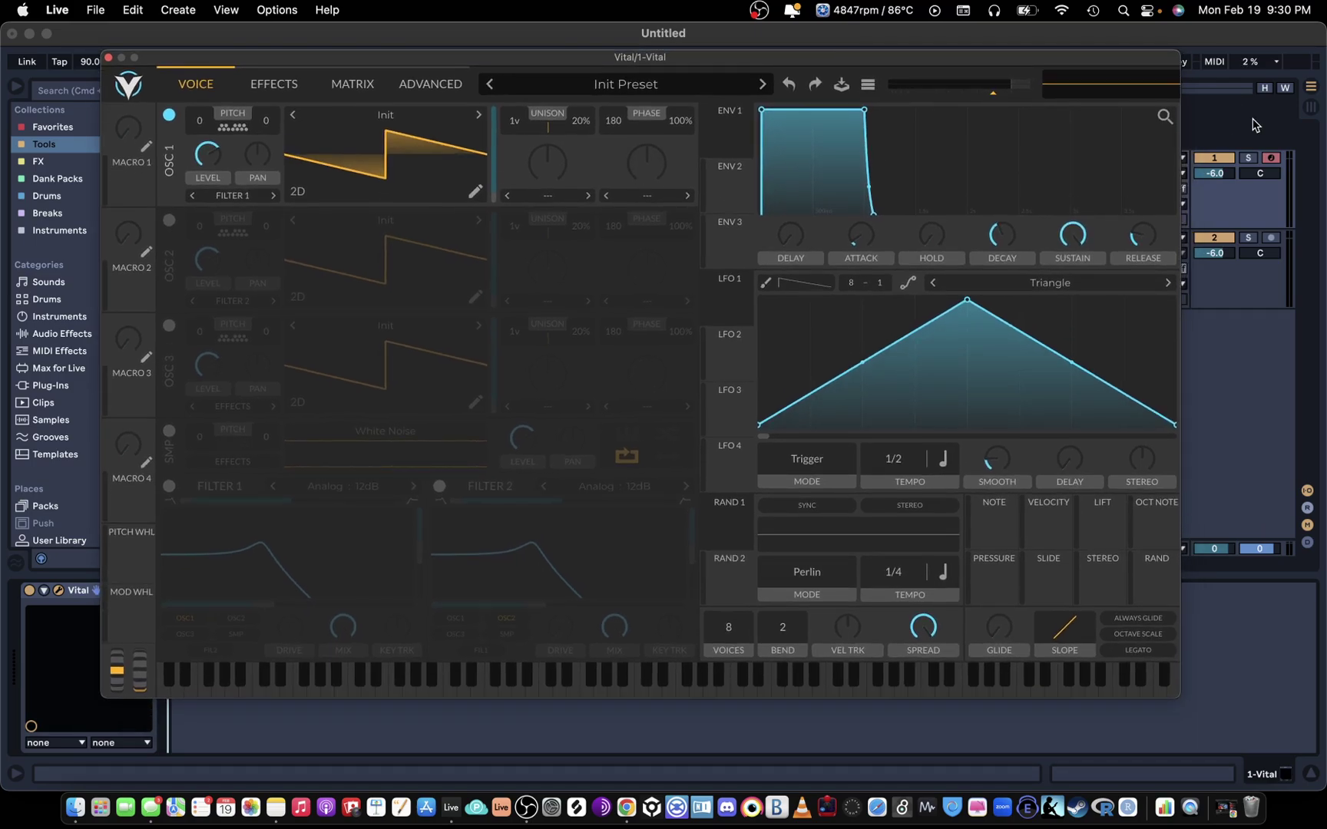
drag(1155, 60, 1167, 152)
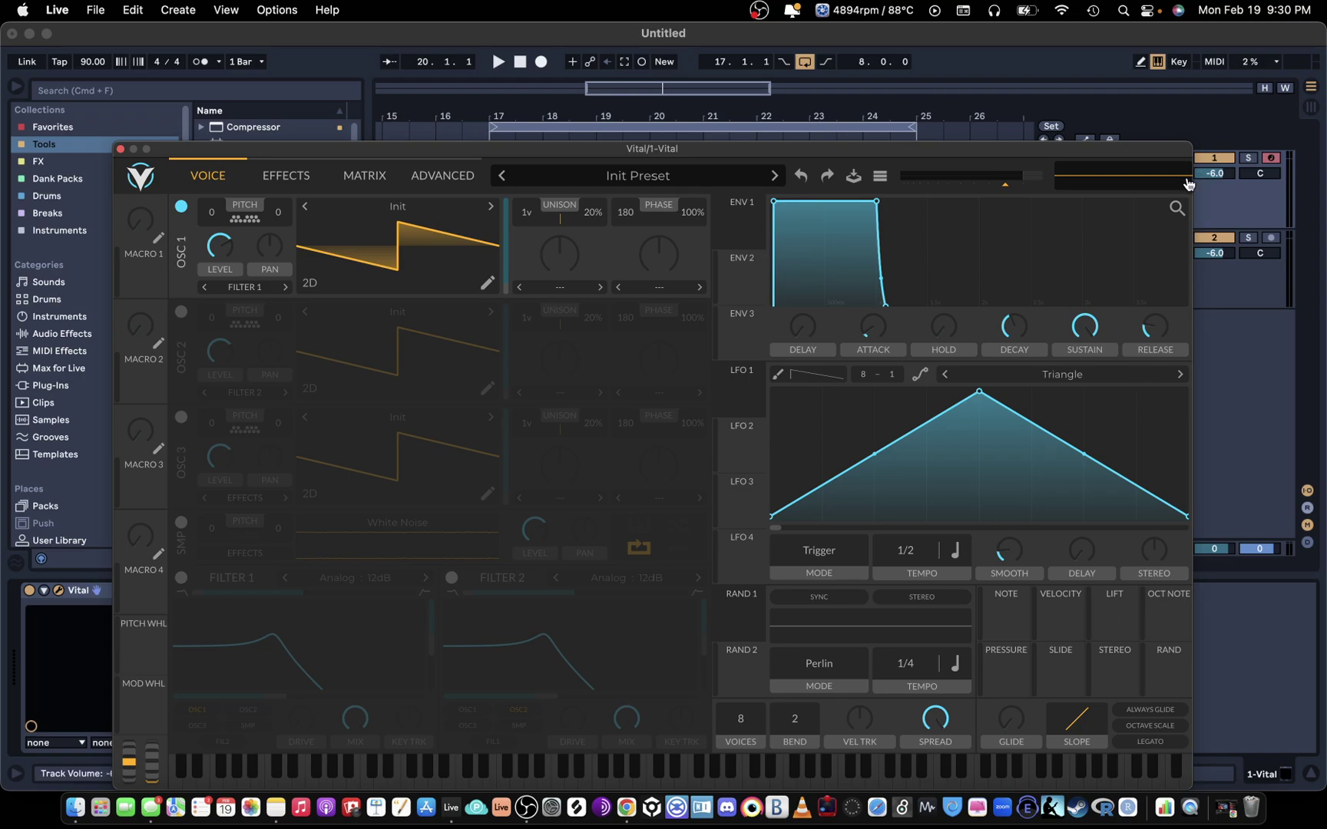
drag(1175, 156, 1183, 92)
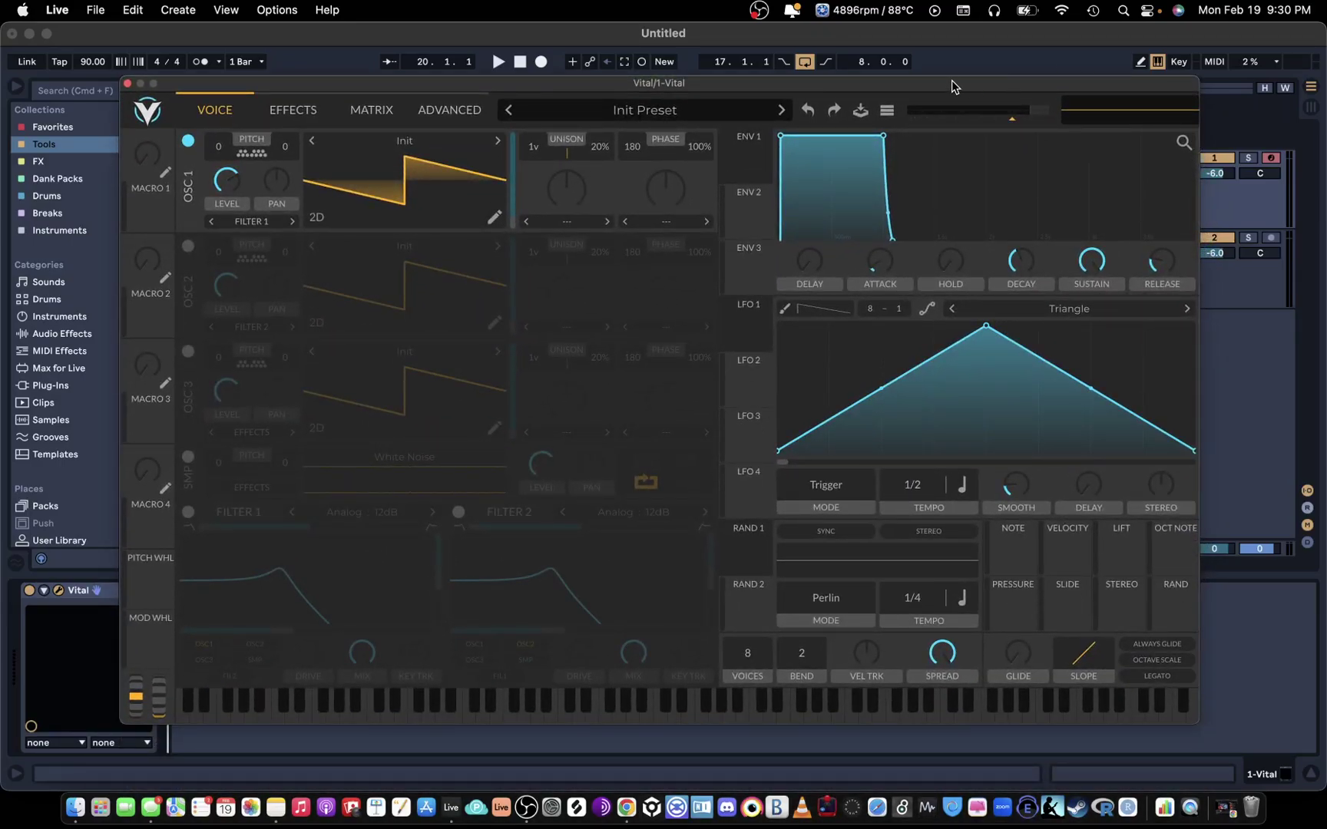
drag(951, 85, 949, 80)
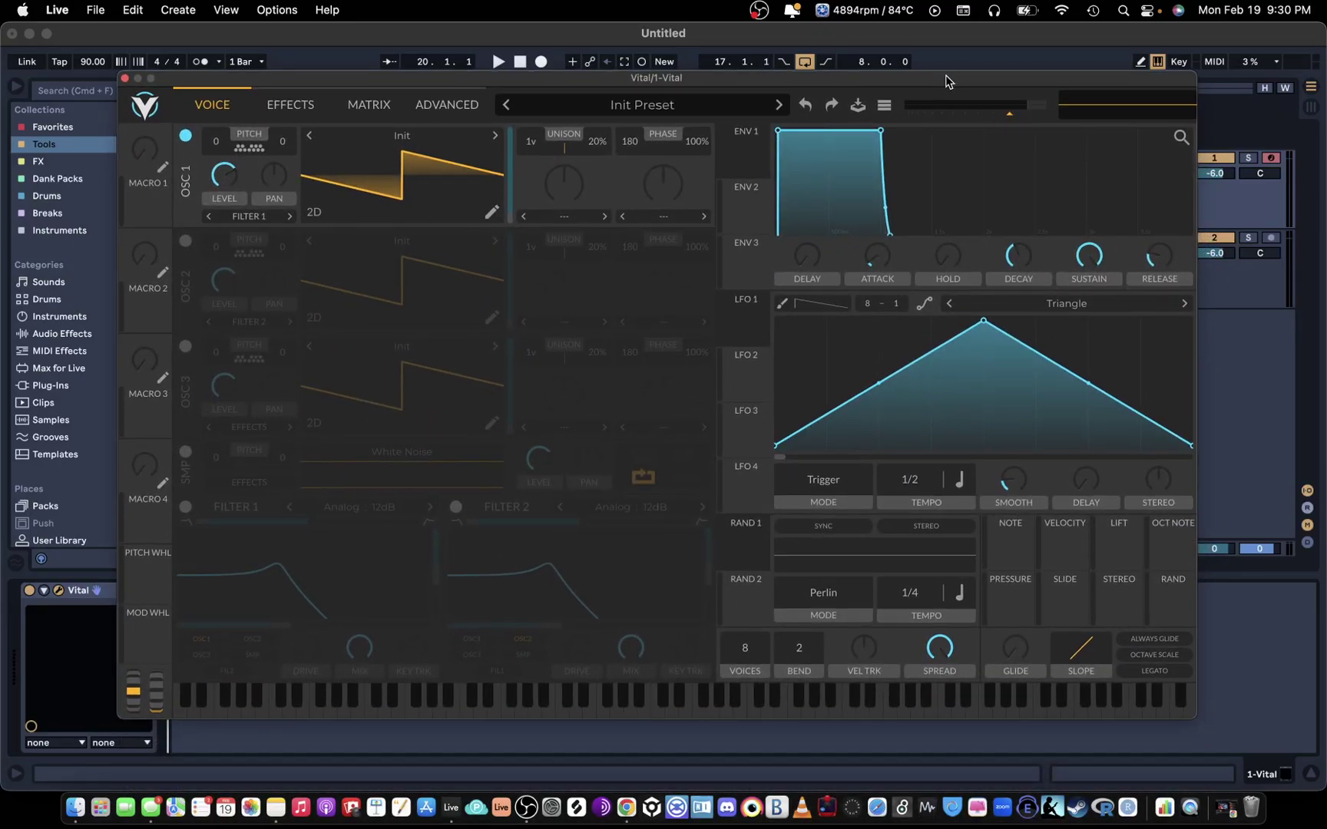
drag(459, 78, 468, 37)
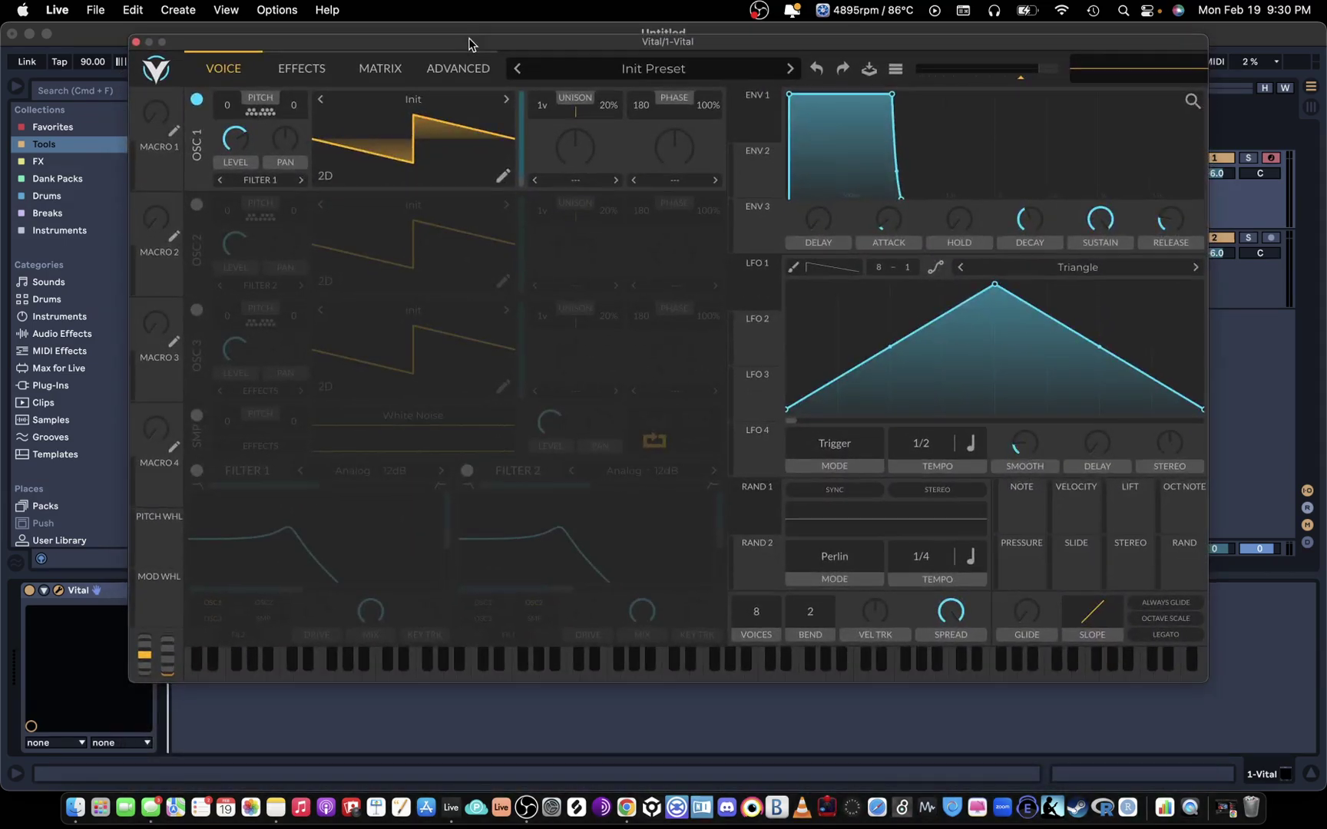
Load the Basic Shapes wavetable in oscillator 1 and modulate its pitch with LFO 1 shaped as a short, early-peaking triangle
click(506, 100)
drag(995, 285, 814, 298)
double_click(920, 394)
drag(919, 394, 865, 426)
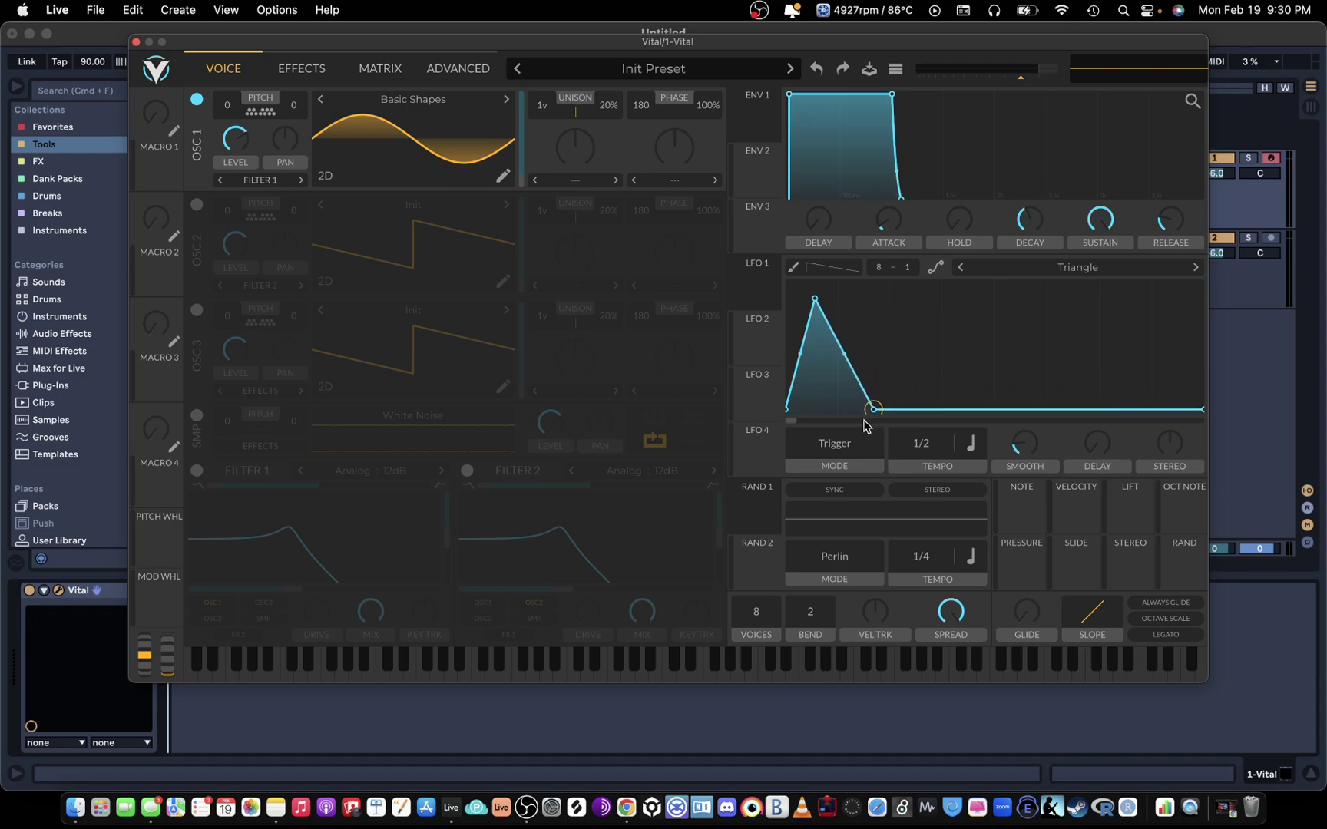
drag(752, 284, 226, 105)
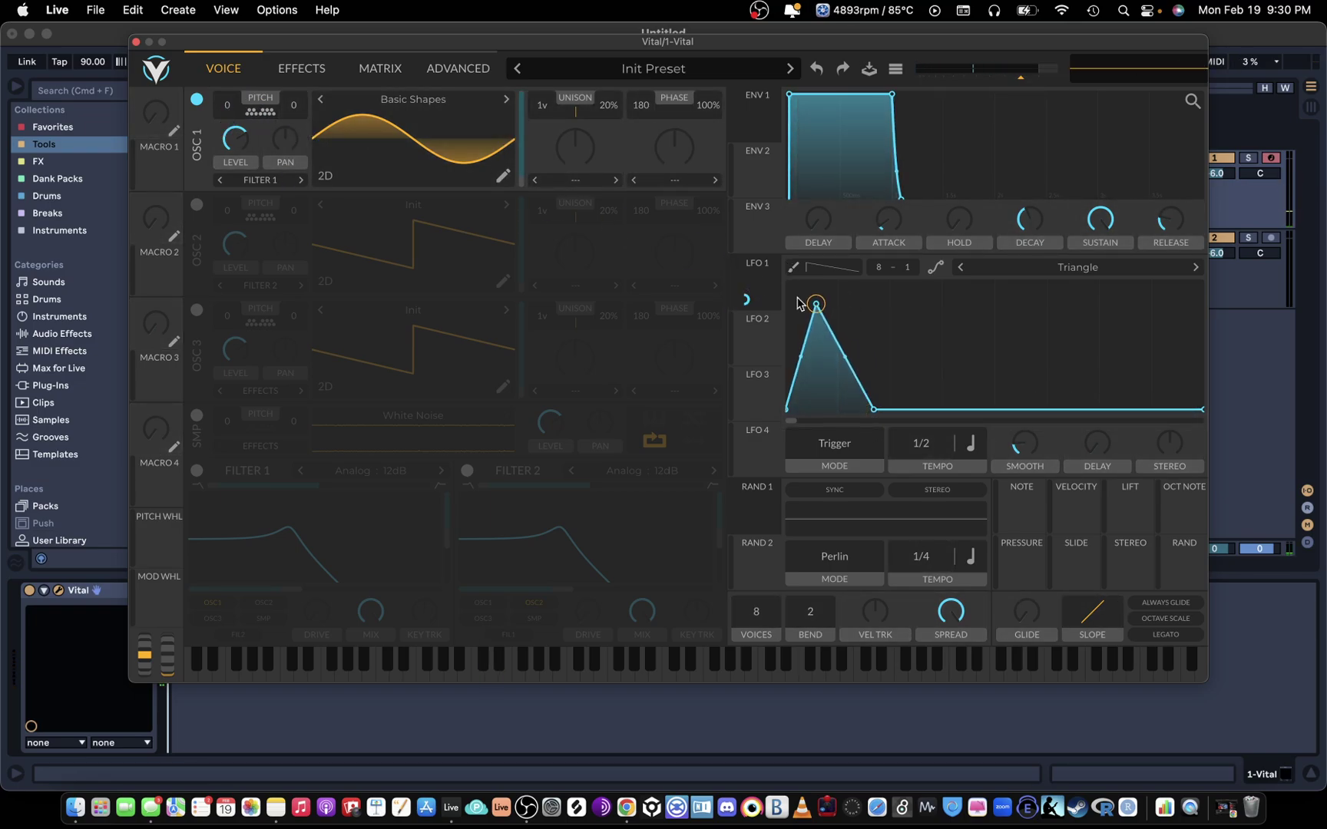
Enable the Delay effect, switch its timing from tempo to seconds and set it to about 0.196 secs
click(301, 68)
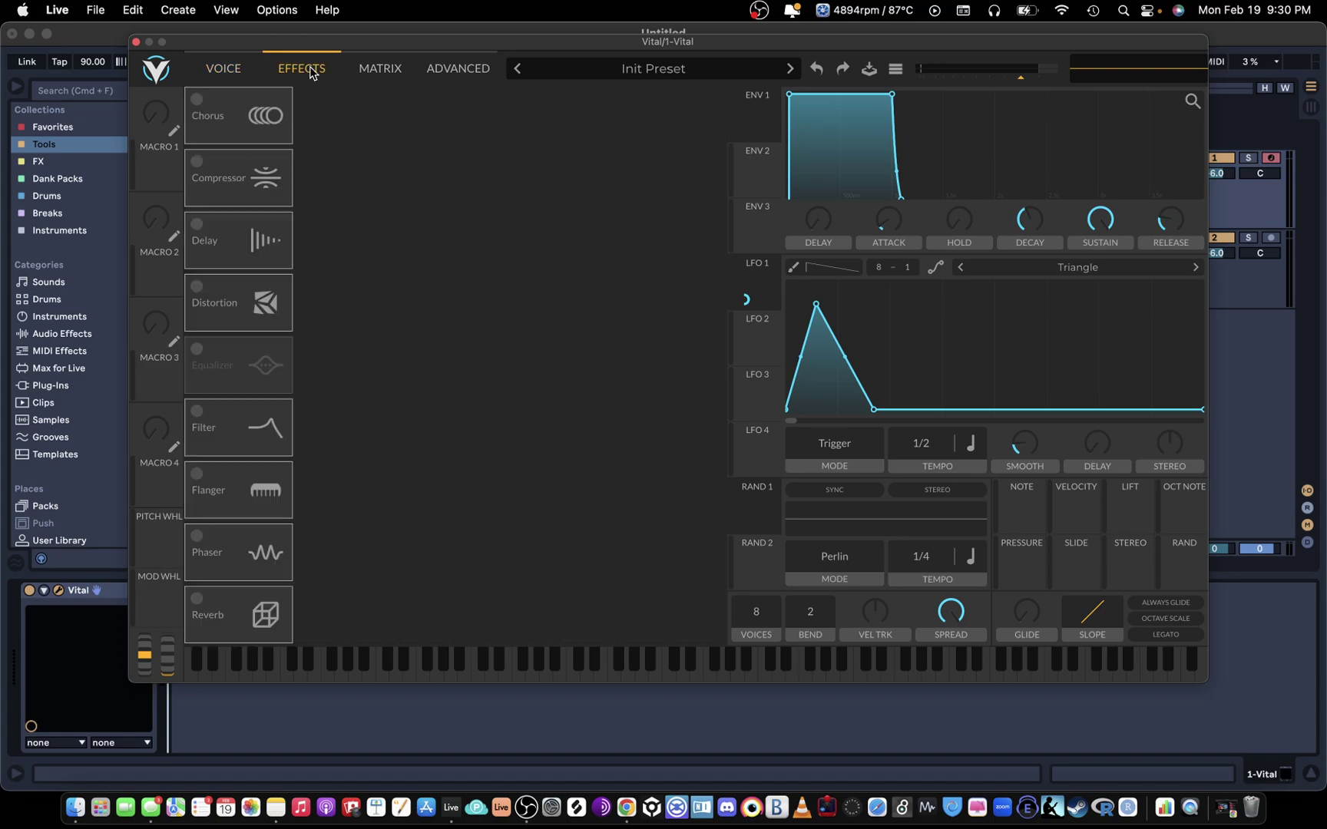
click(196, 225)
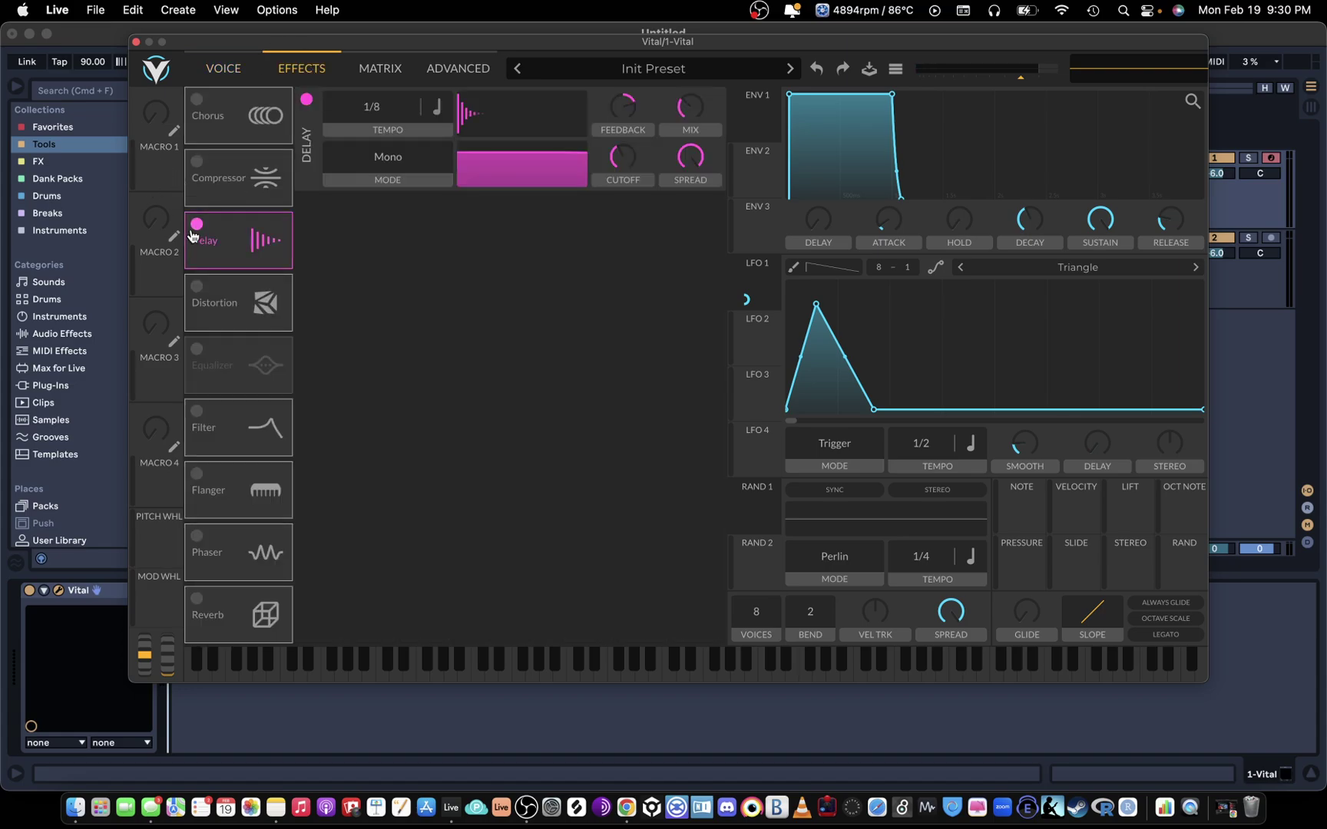
click(435, 107)
click(446, 137)
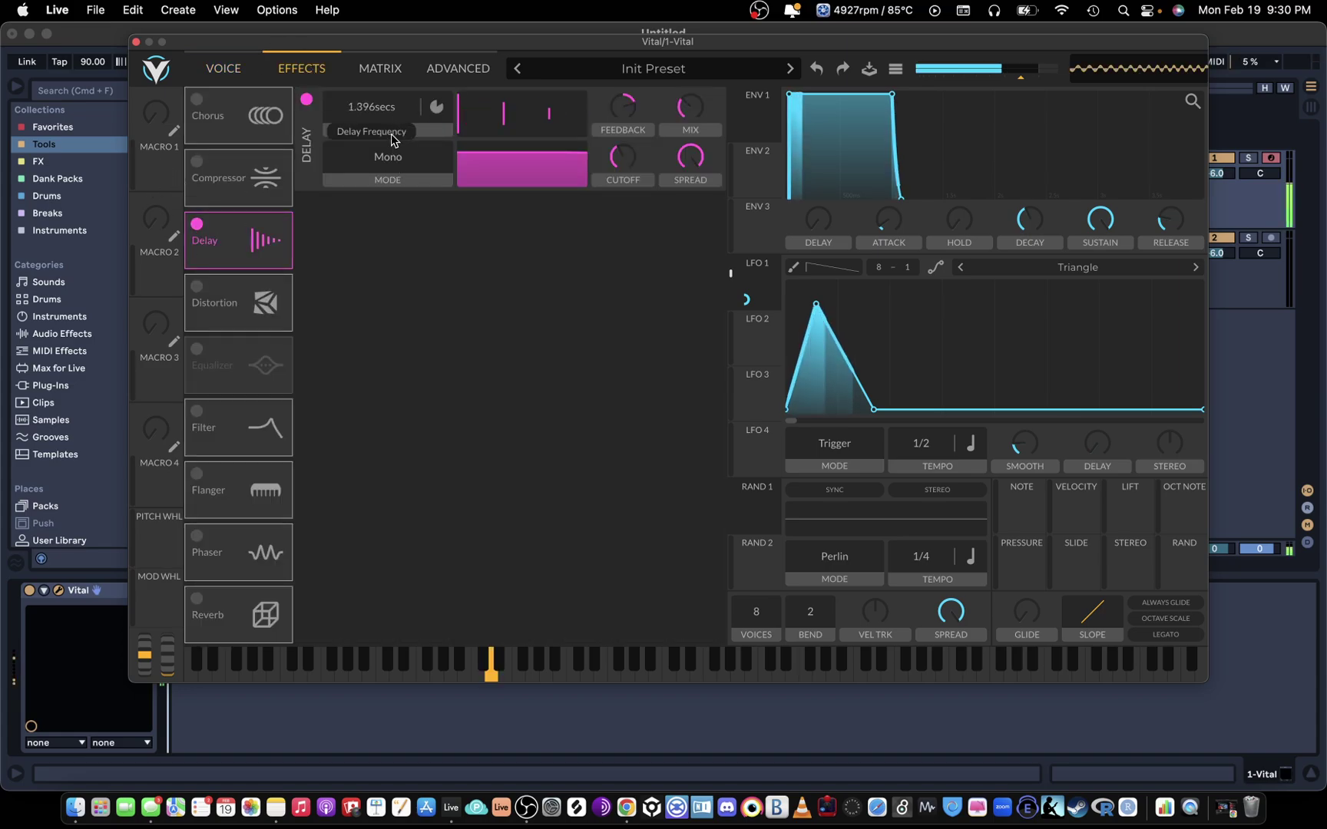
scroll(386, 123, down, 5)
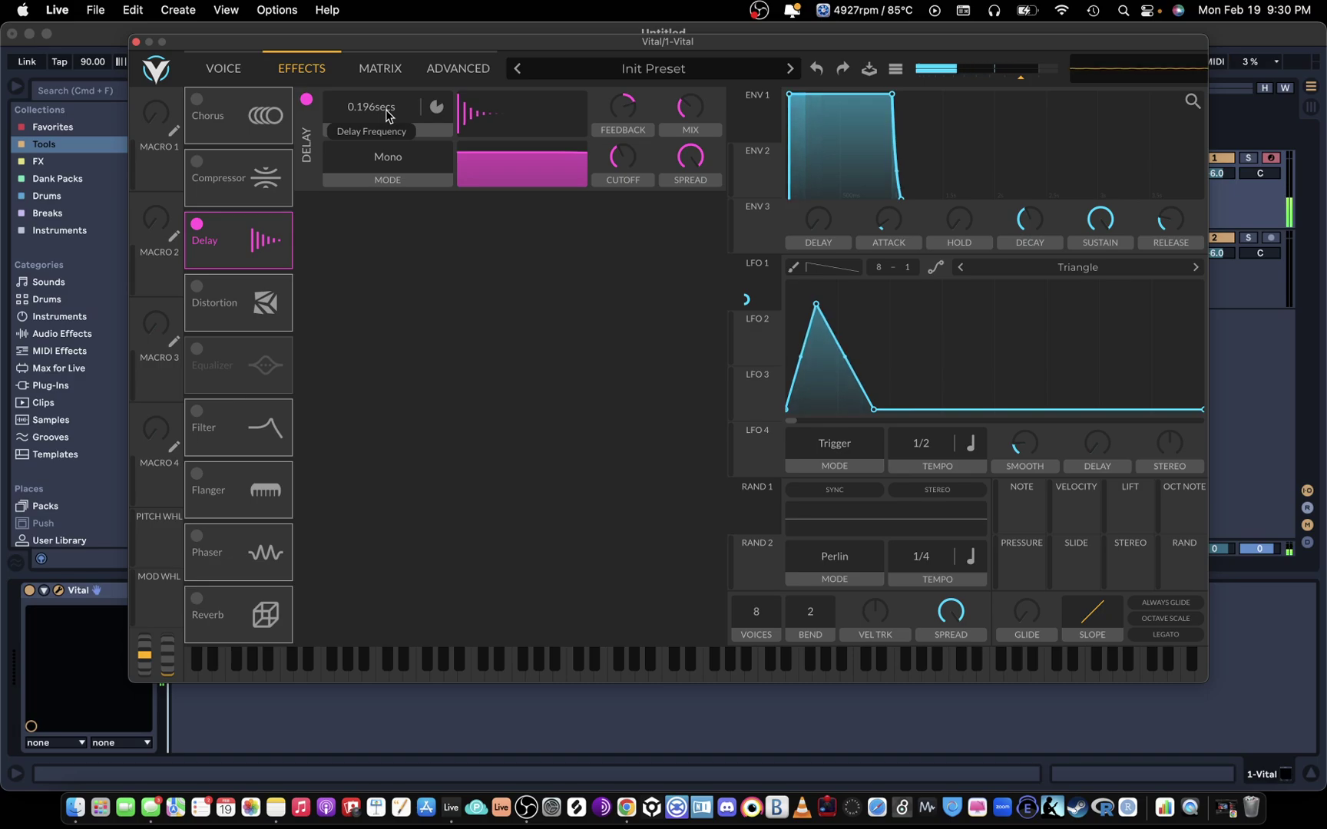
Modulate the delay frequency with Random 1 in Sample & Hold mode and set the delay frequency to 3.672 secs
scroll(375, 114, down, 3)
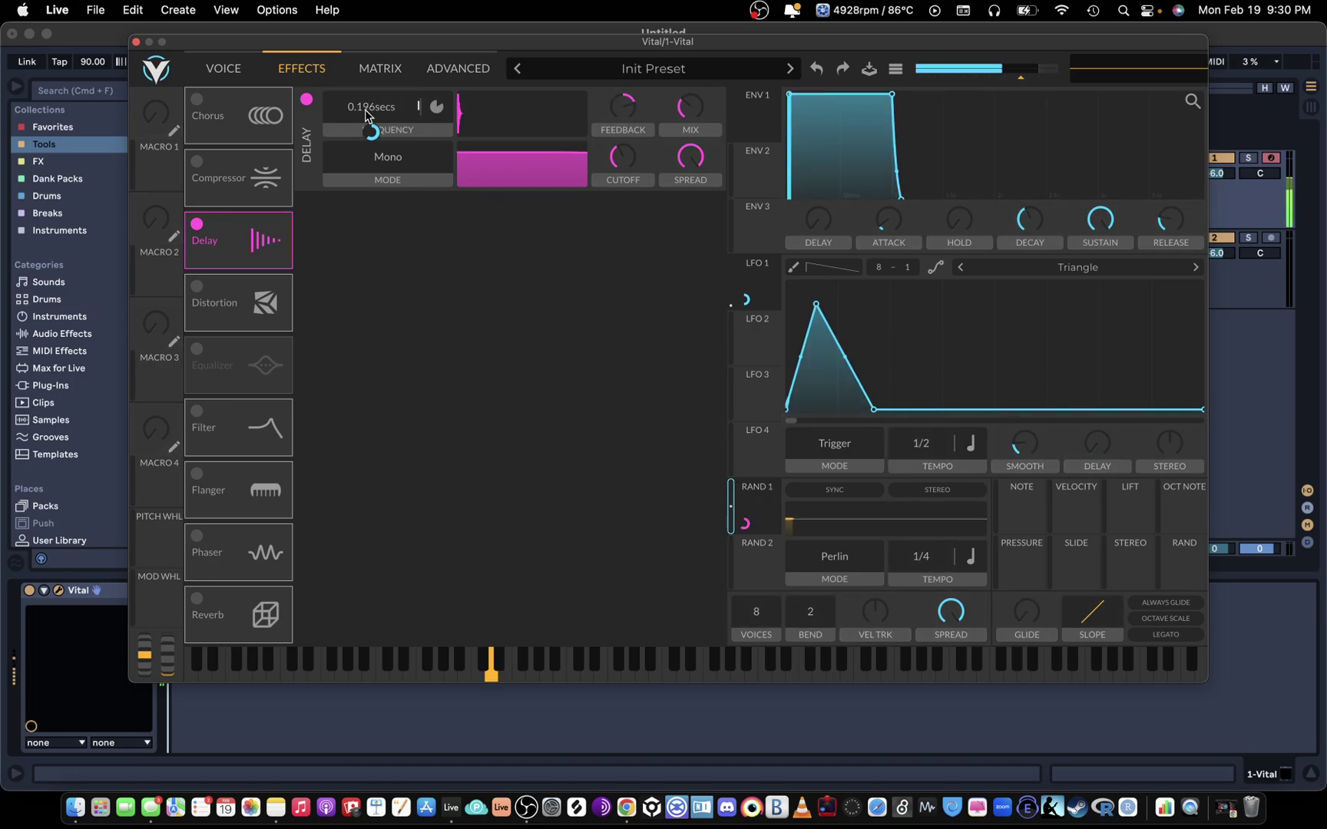
drag(375, 109, 381, 197)
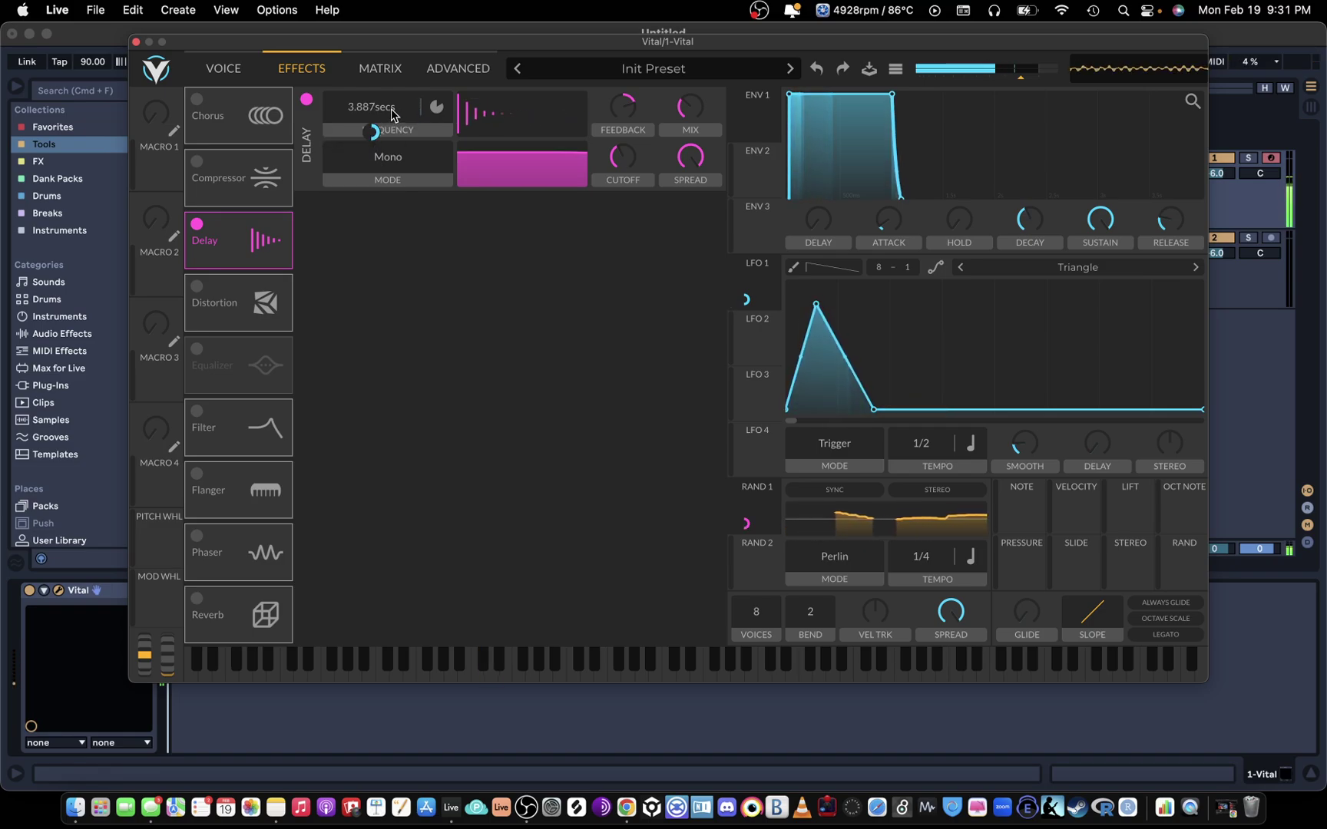
click(868, 556)
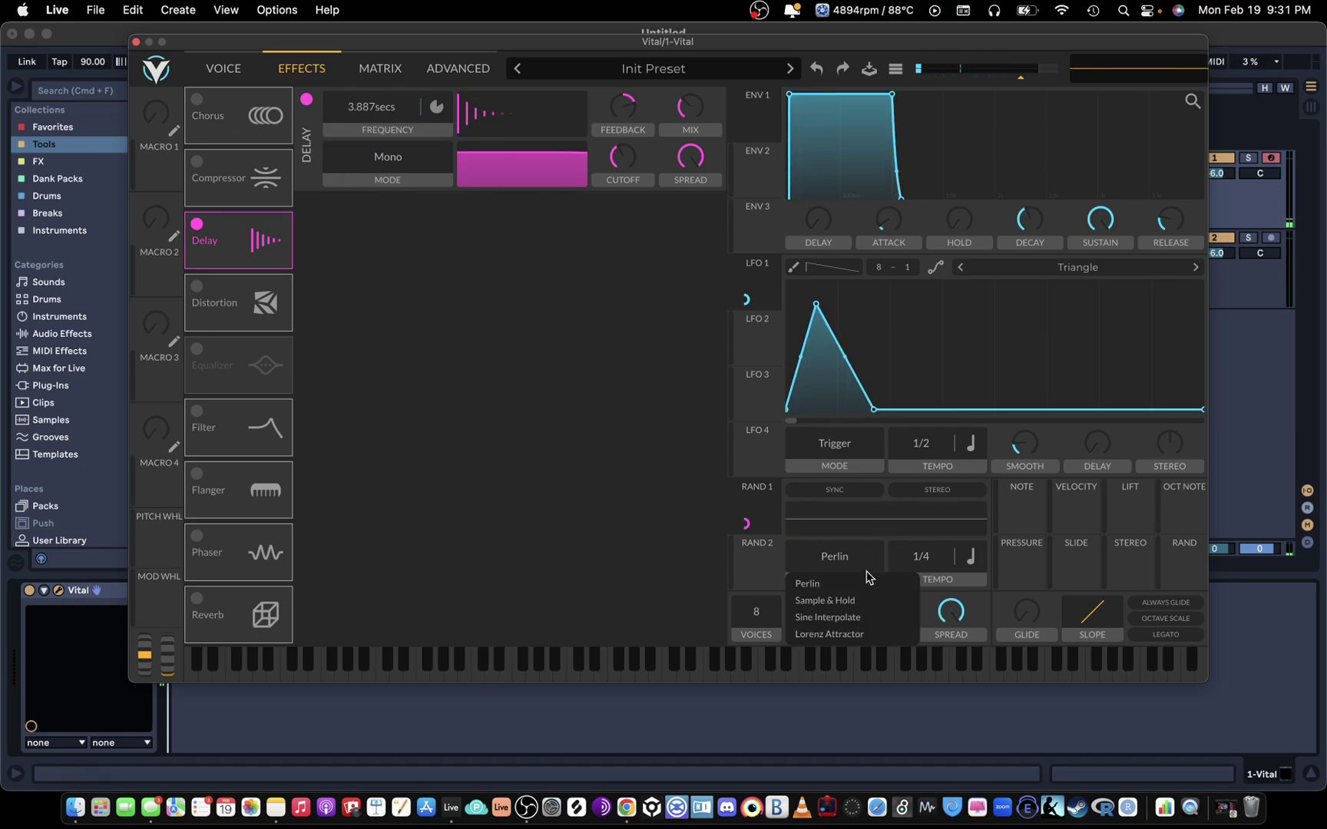
click(831, 601)
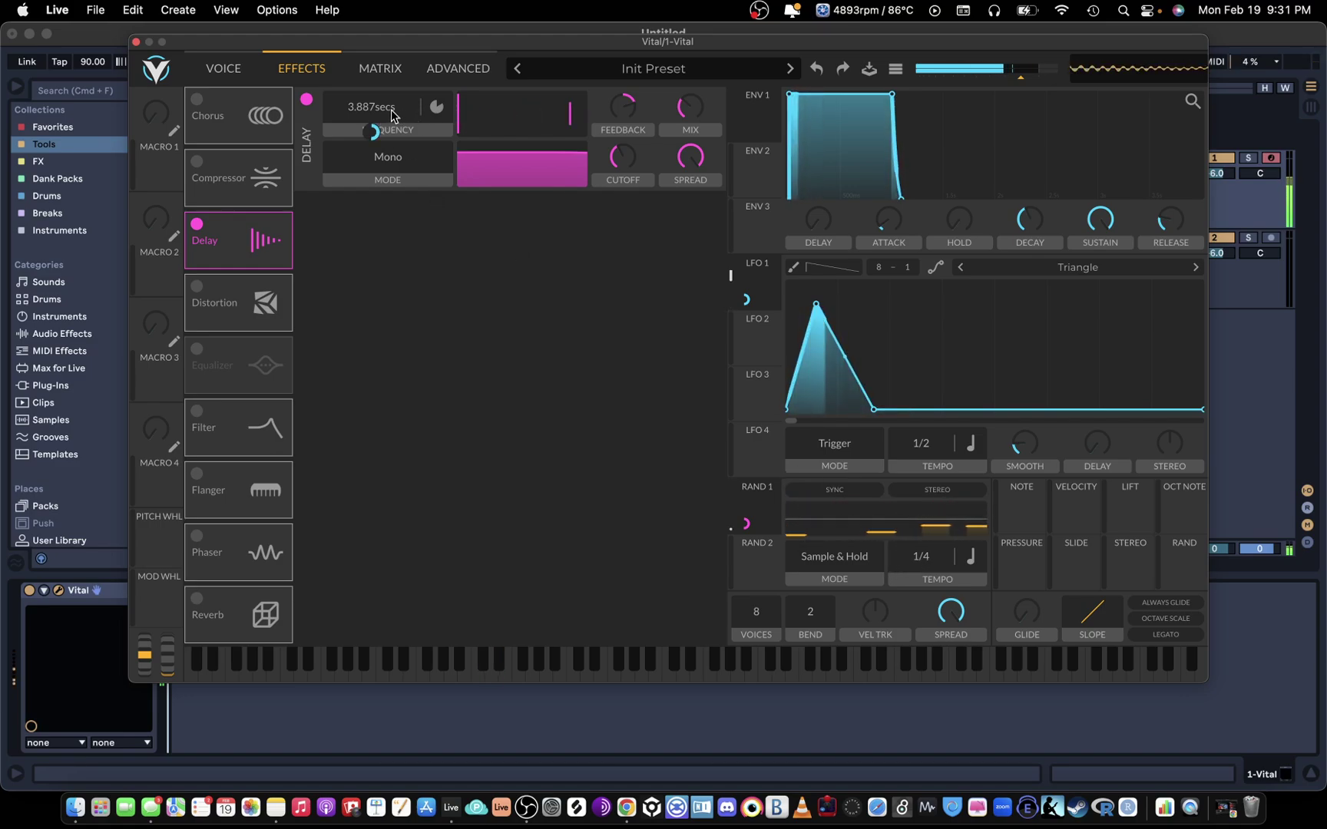
drag(392, 113, 418, 155)
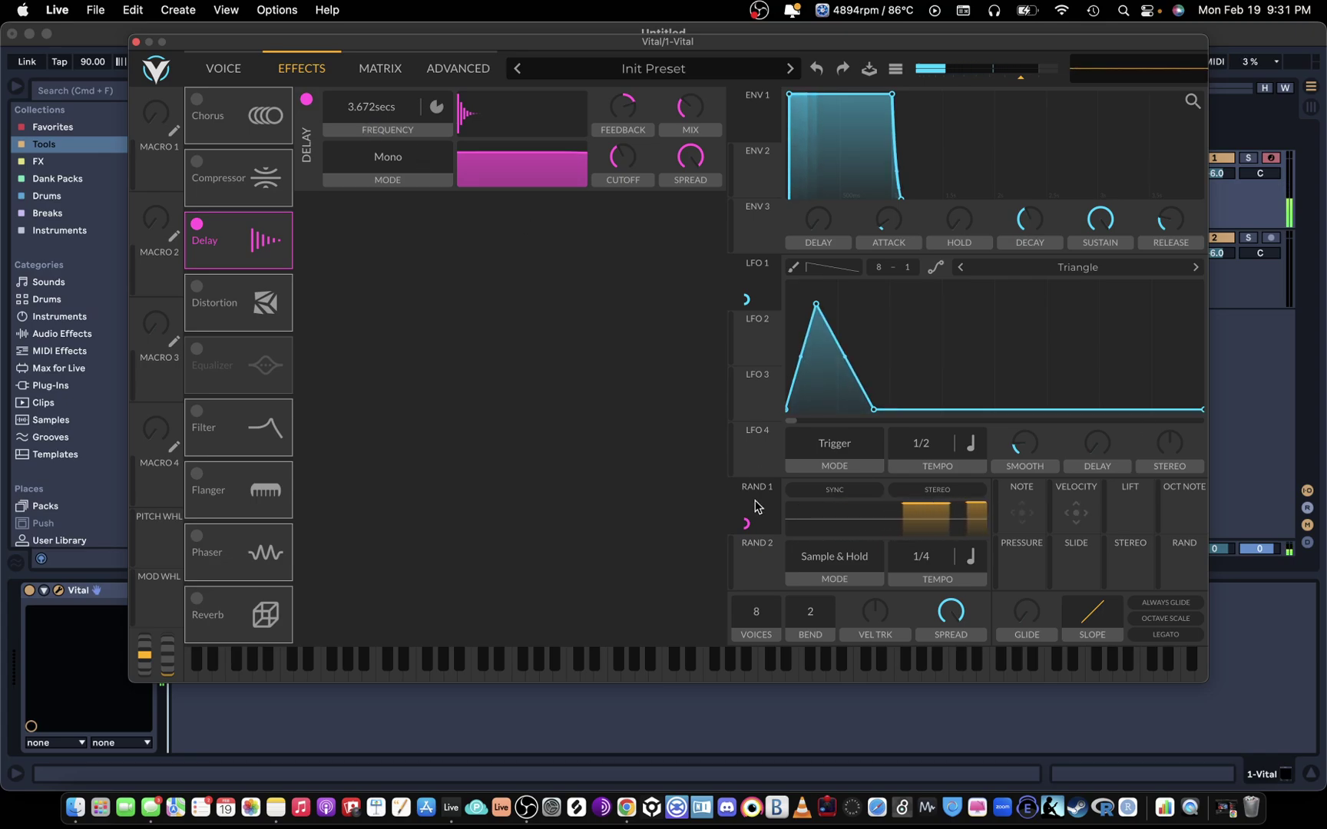
Bend the LFO 1 slopes inward into a sharp curved spike and move its peak slightly earlier
drag(816, 304, 823, 290)
drag(848, 350, 814, 399)
mouse_move(823, 290)
mouse_down()
mouse_move(795, 287)
mouse_move(854, 286)
mouse_move(813, 301)
mouse_up()
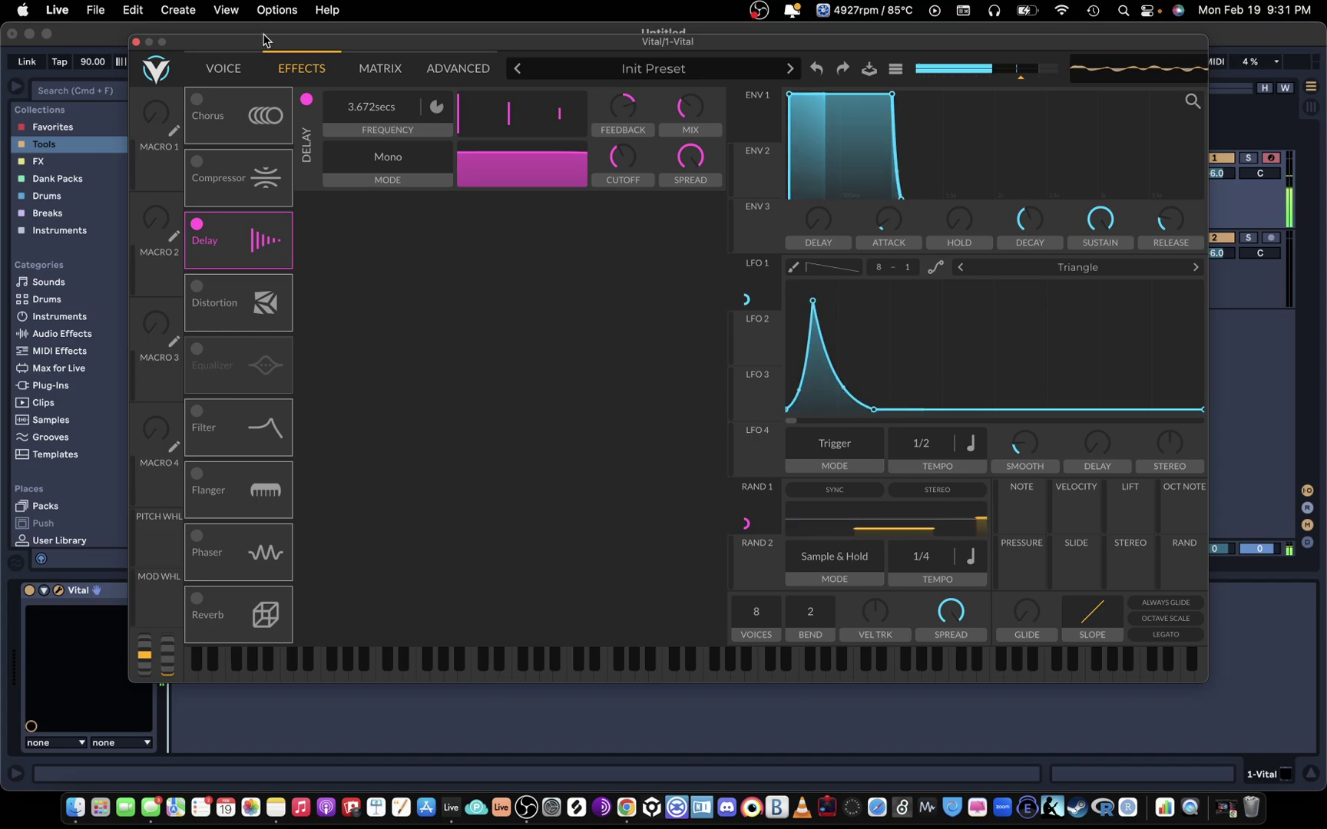
Set the audio track's input to 1-Vital and arm it for recording, keeping Vital's voice page open below the tracks
click(234, 66)
drag(357, 51, 390, 521)
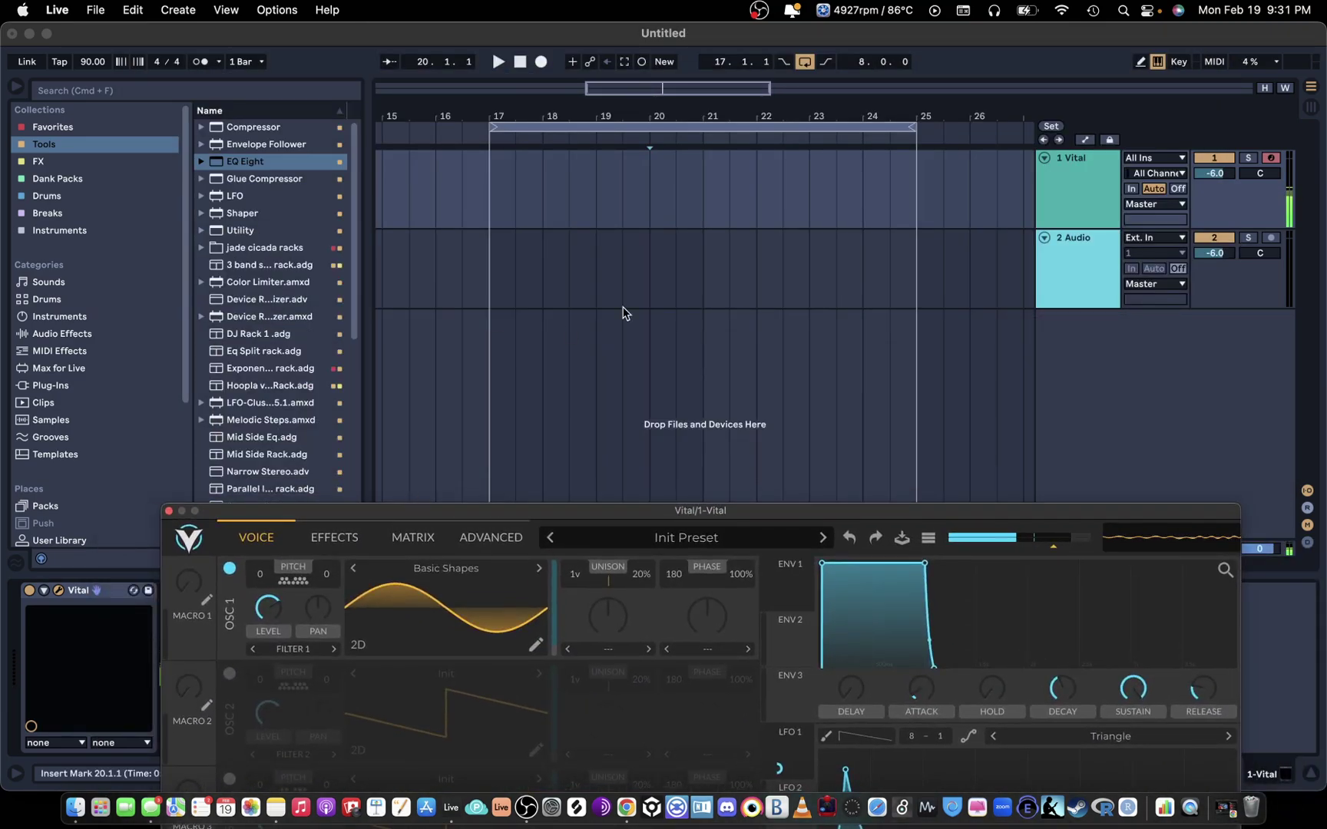
click(1158, 239)
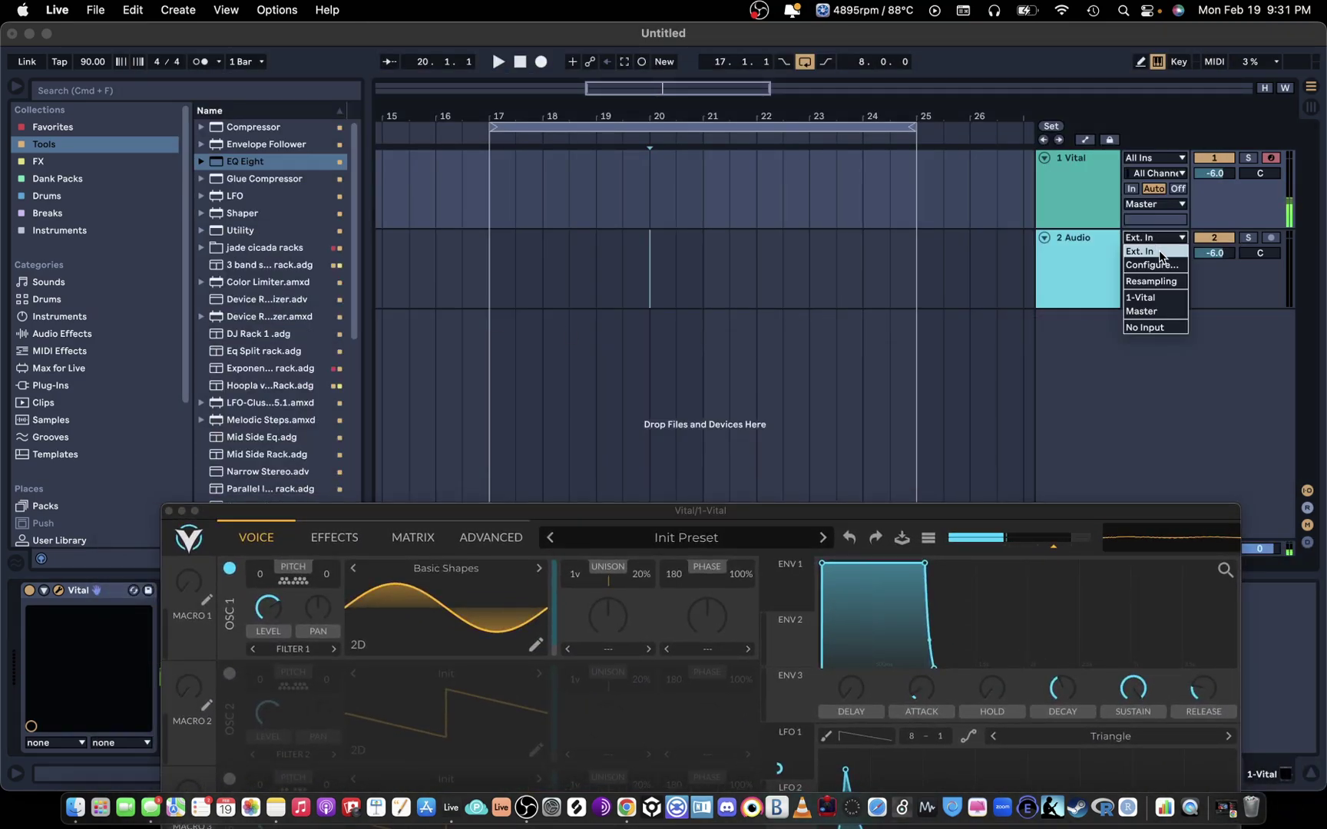
click(1159, 296)
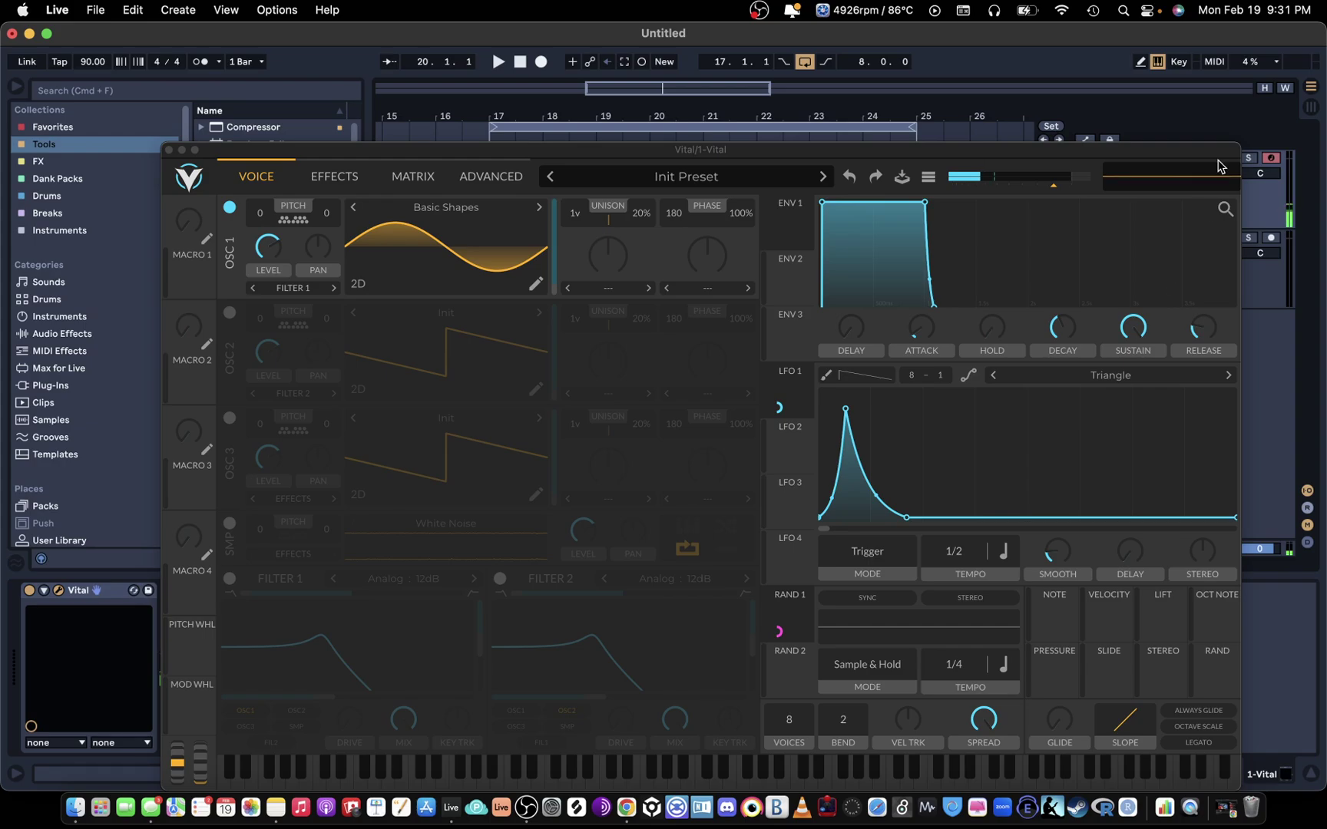
drag(1147, 149, 1116, 543)
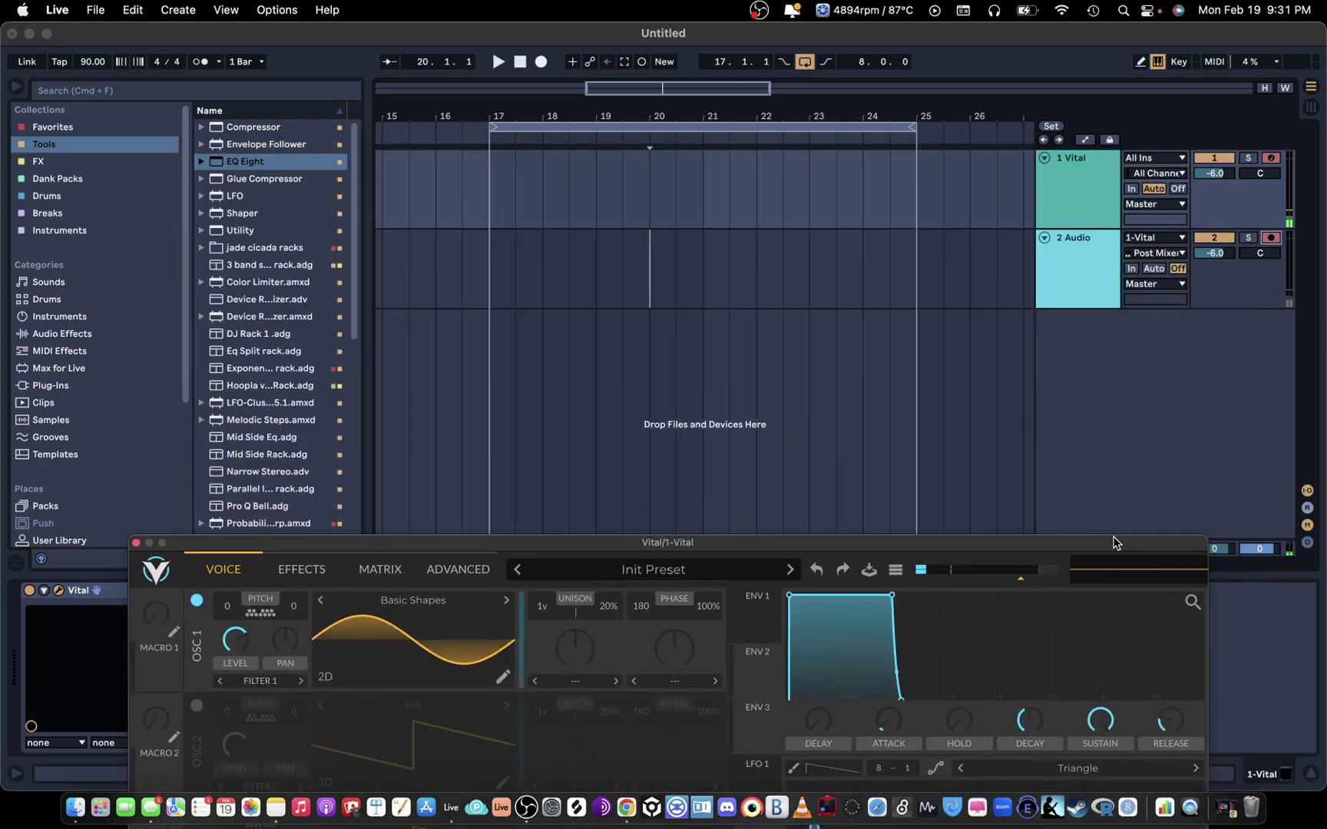
Select the Vital track, start recording on both armed tracks and move the synth window clear of the recorded clips
click(1057, 275)
click(1070, 157)
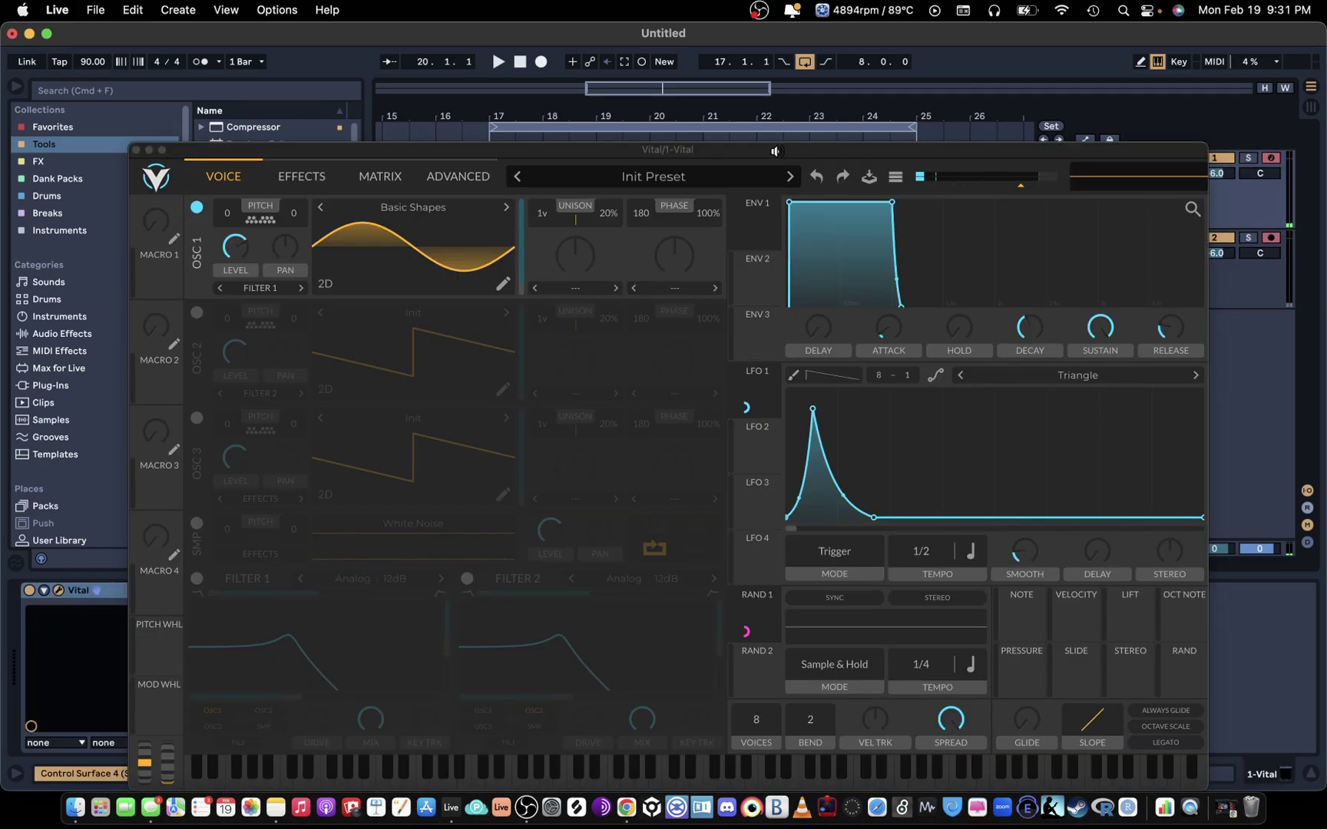
drag(775, 151, 684, 168)
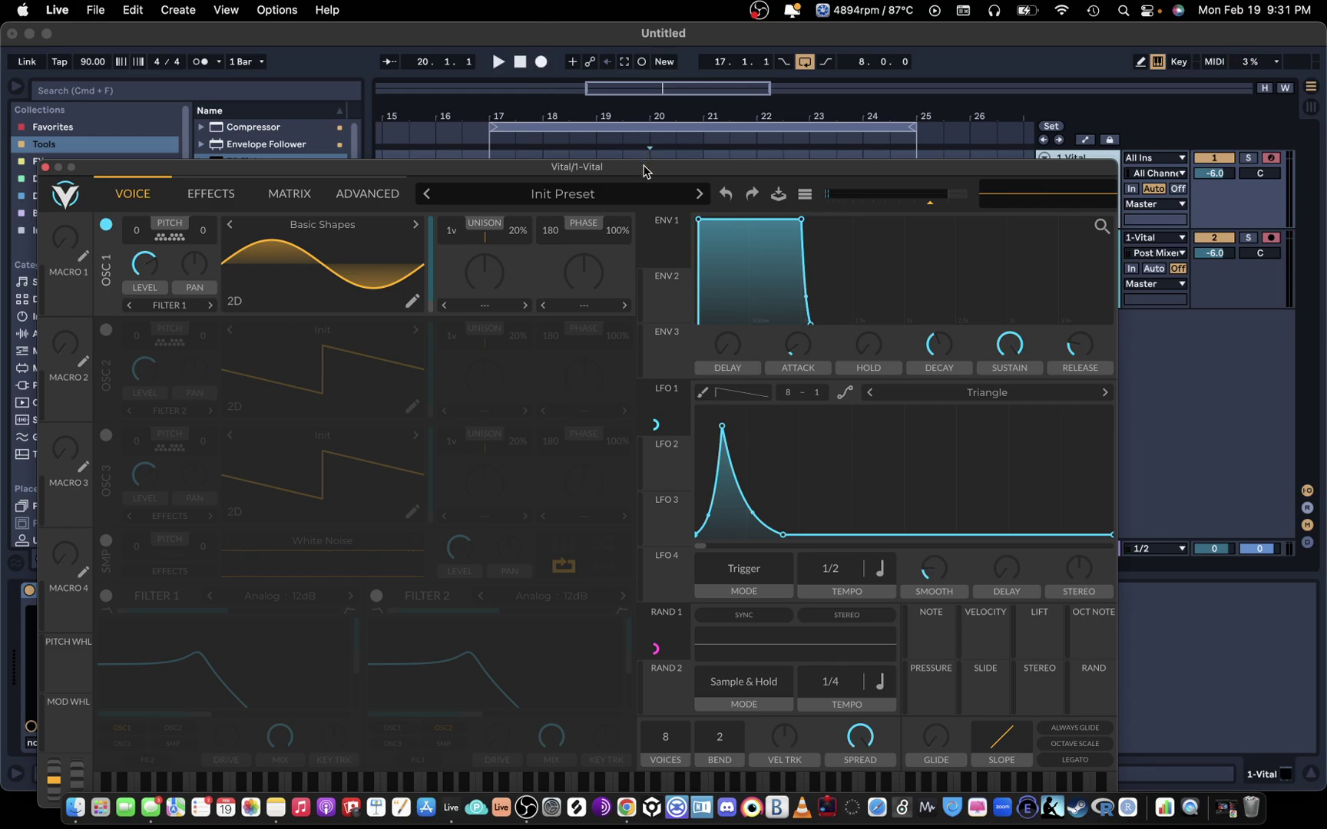
drag(643, 171, 735, 89)
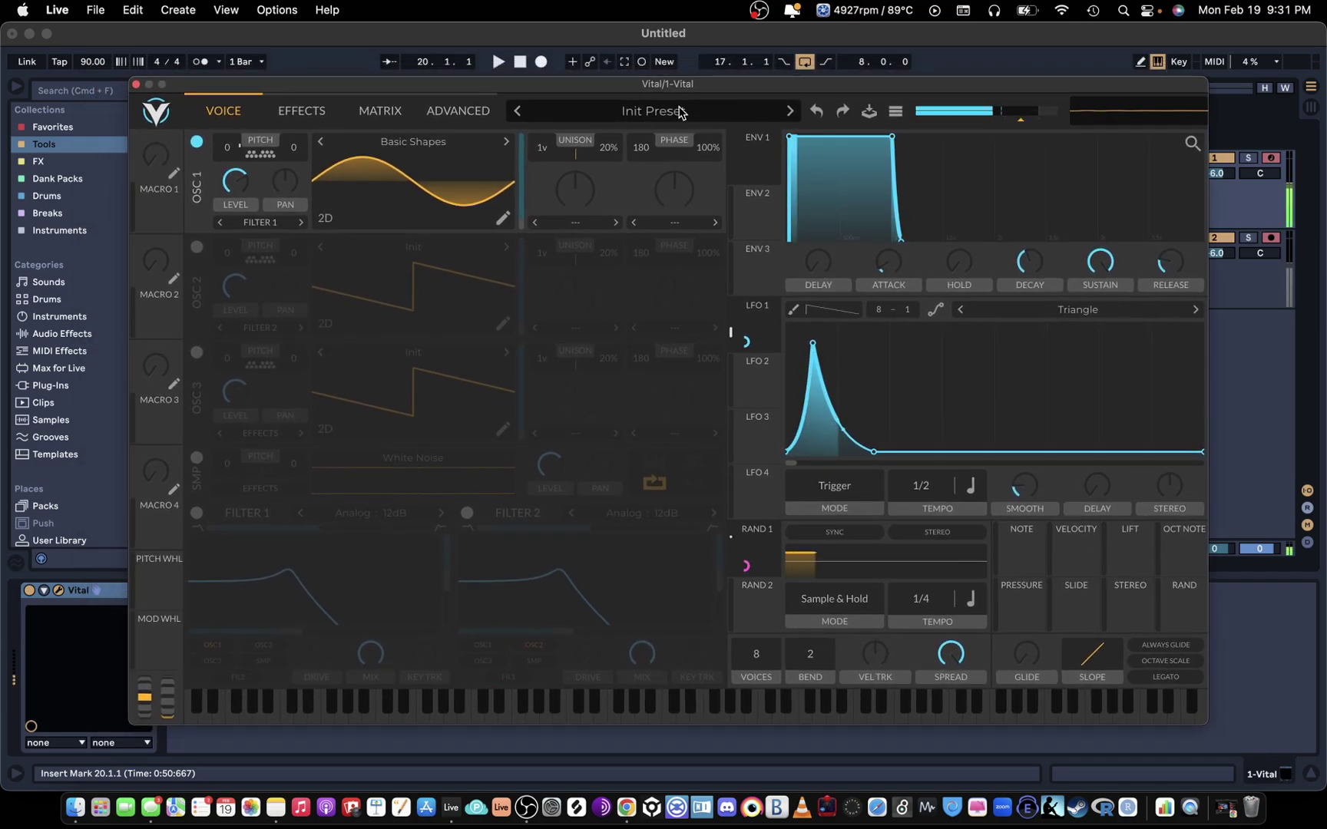
click(543, 63)
drag(589, 89, 604, 171)
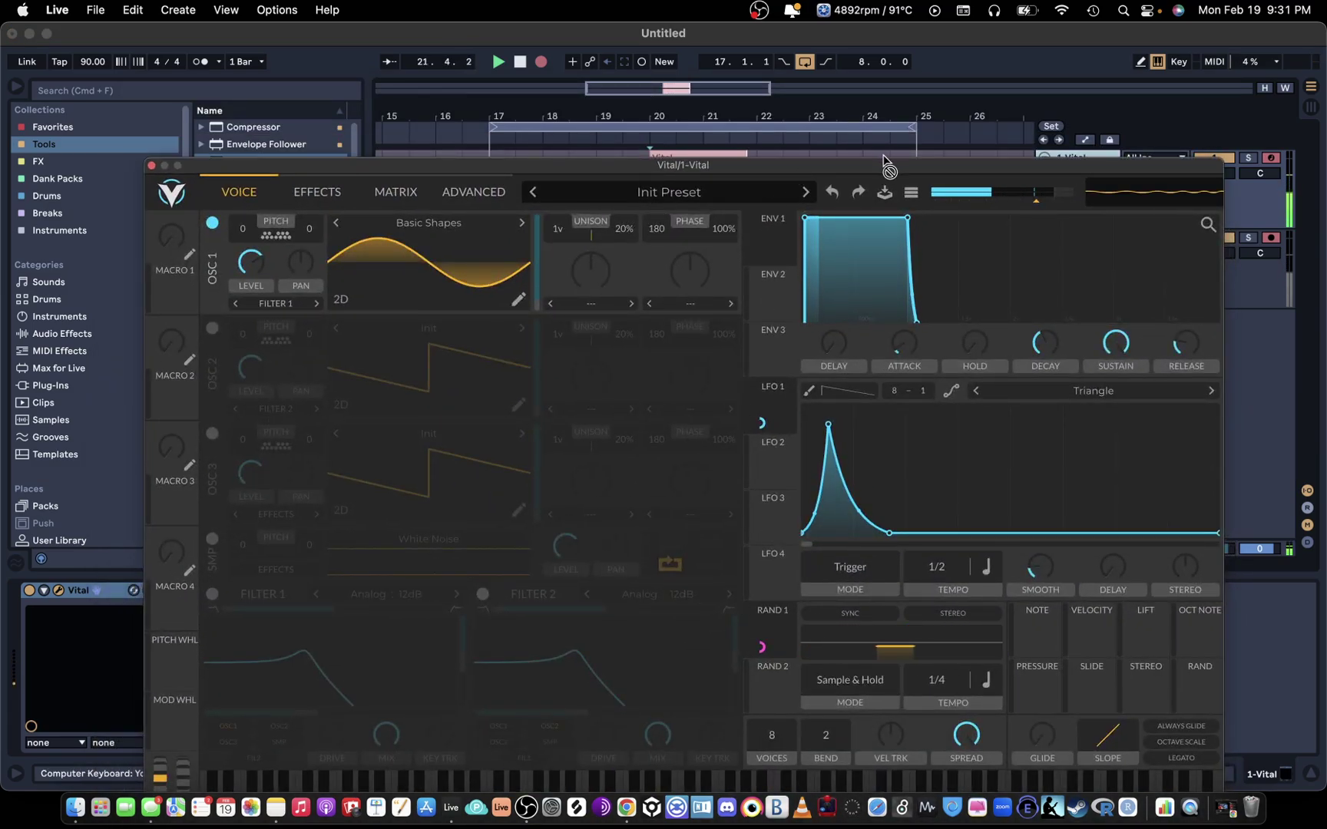
drag(883, 164, 886, 280)
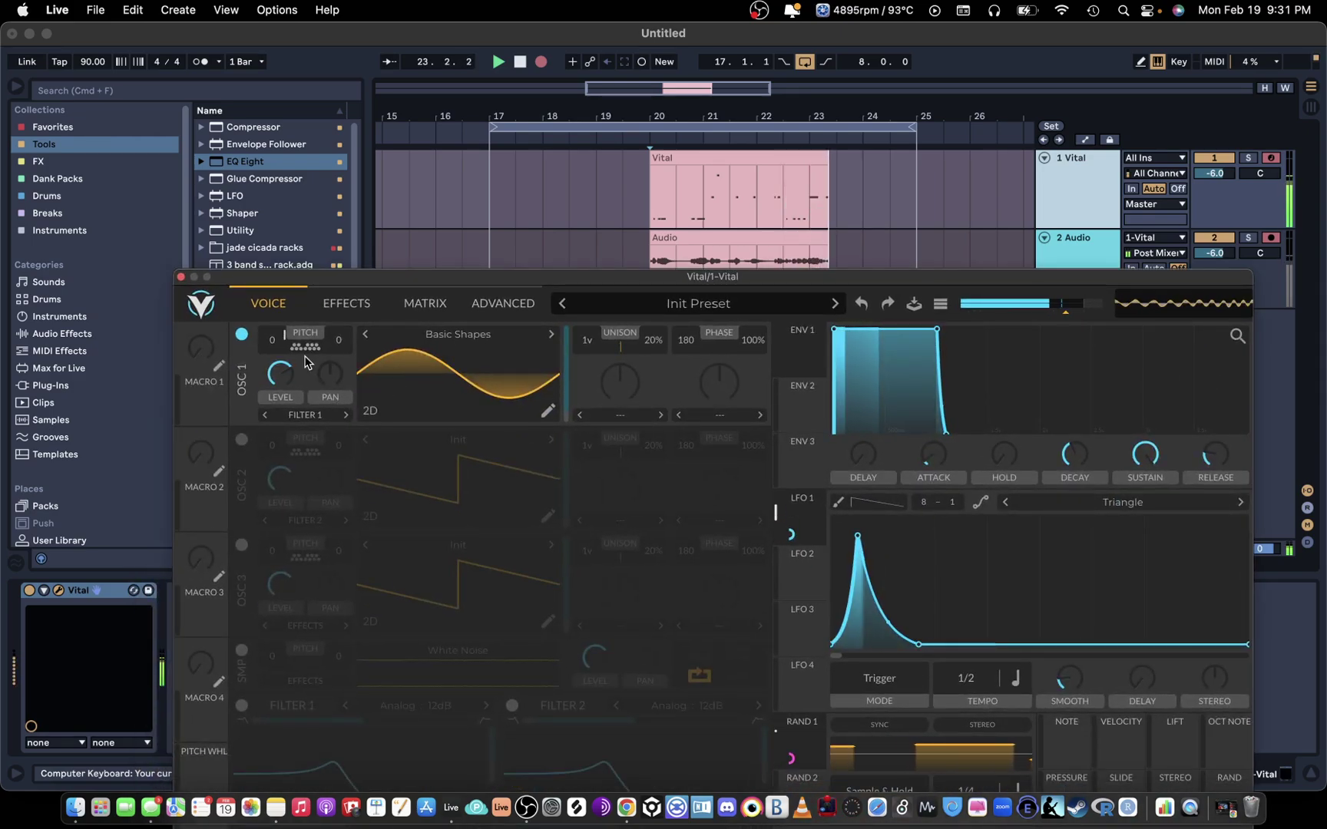
While recording, transpose oscillator 1 to -12, widen the LFO 1 spike and switch the oscillator's wavetable to Brown Noise
drag(272, 339, 269, 394)
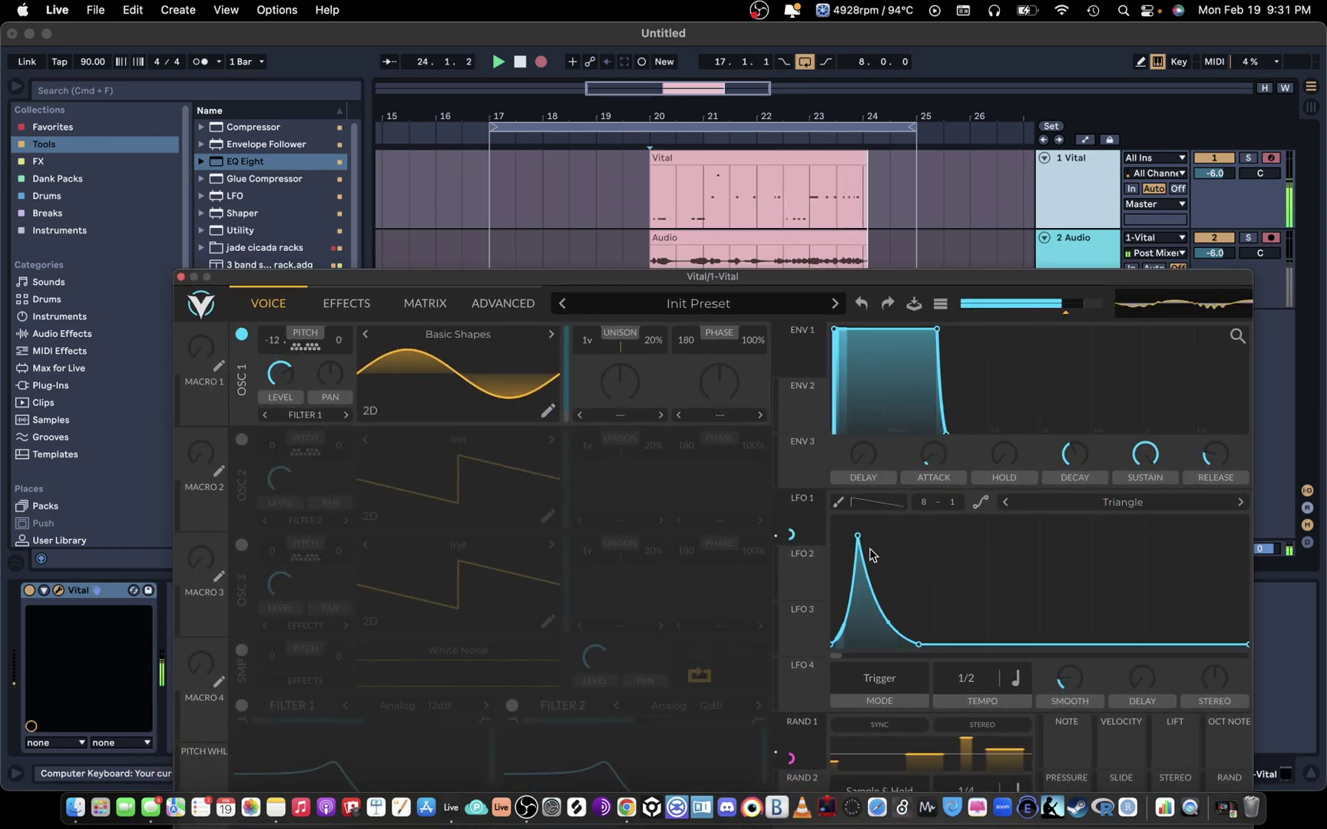
drag(858, 535, 935, 542)
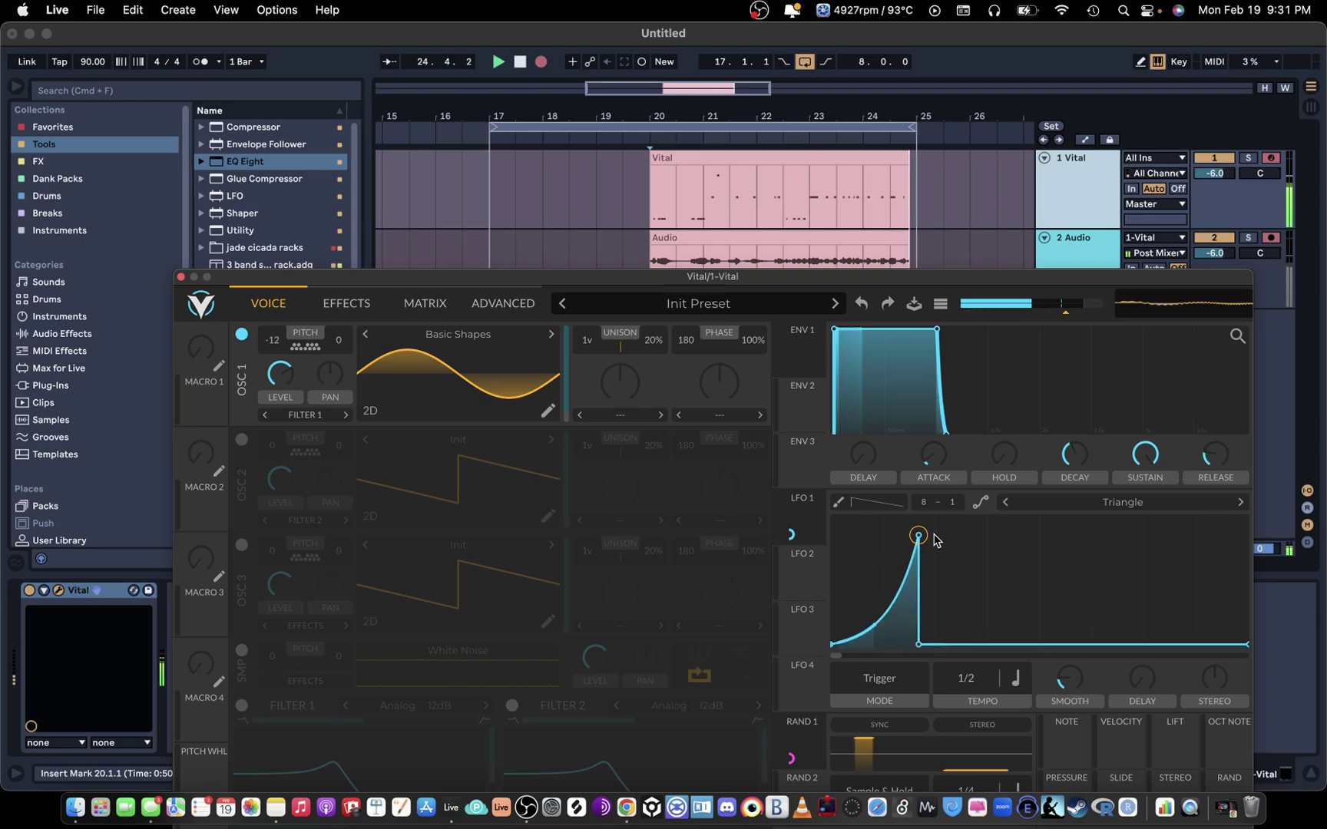
drag(918, 644, 1008, 644)
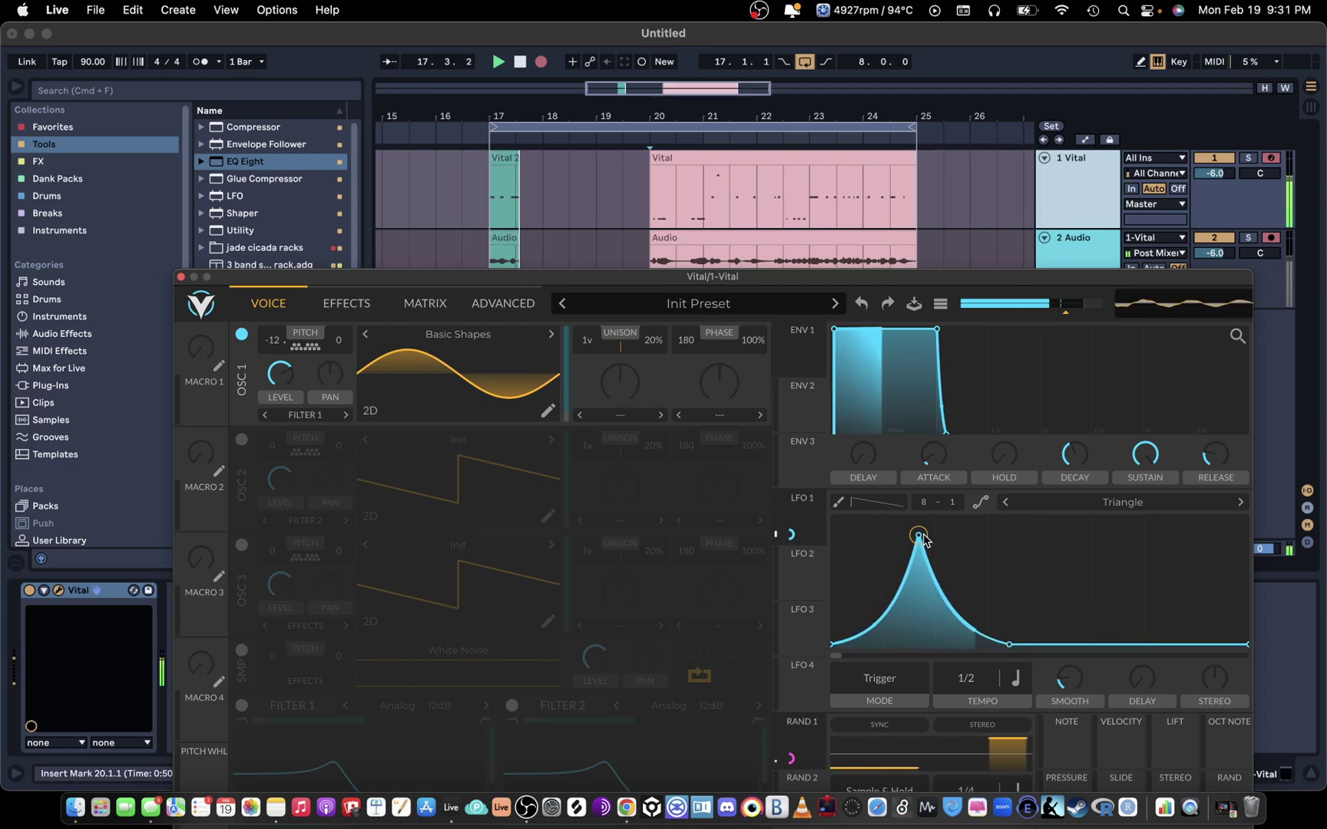
click(550, 334)
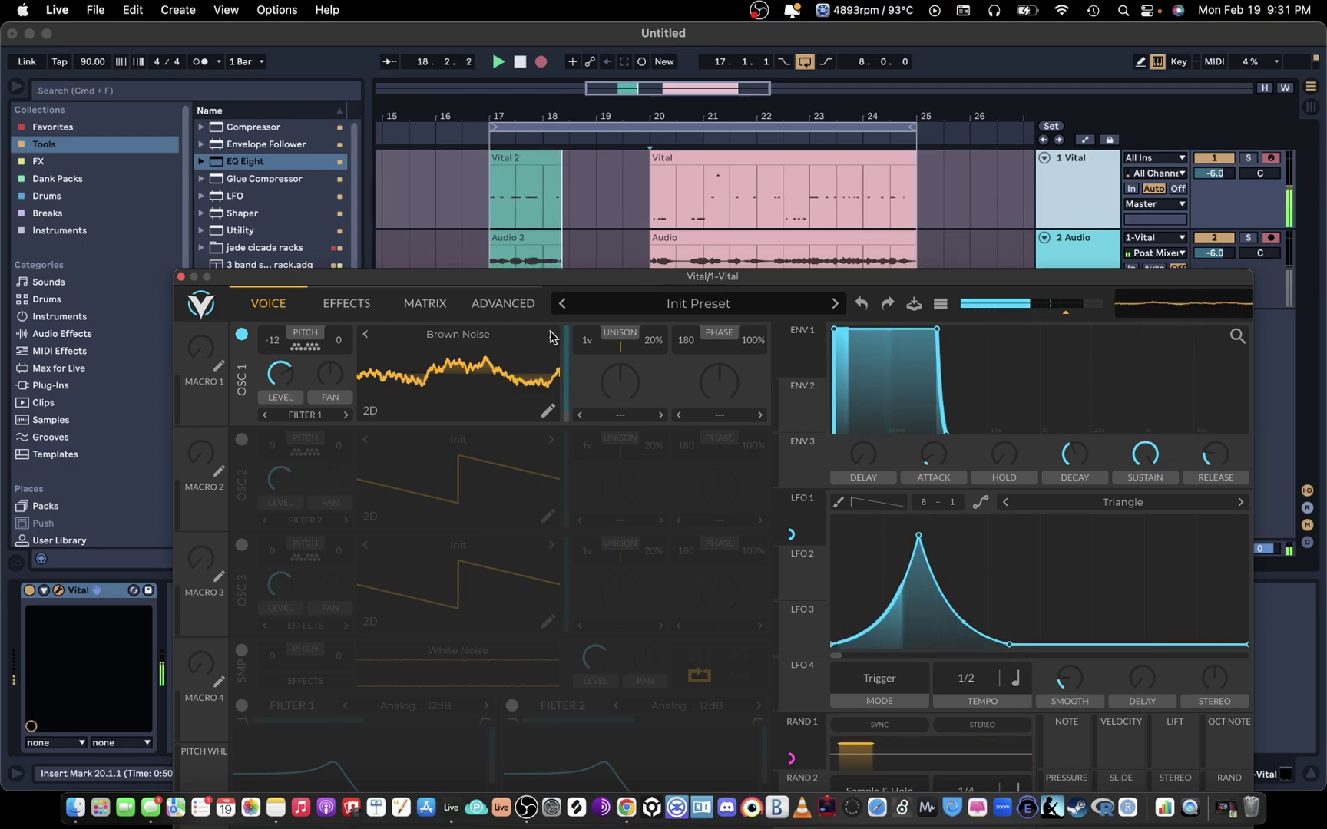
Switch oscillator 1's wavetable to Classic Fade, then enable Filter 1 and raise its cutoff to about 2620 Hz
click(550, 335)
drag(564, 284, 567, 195)
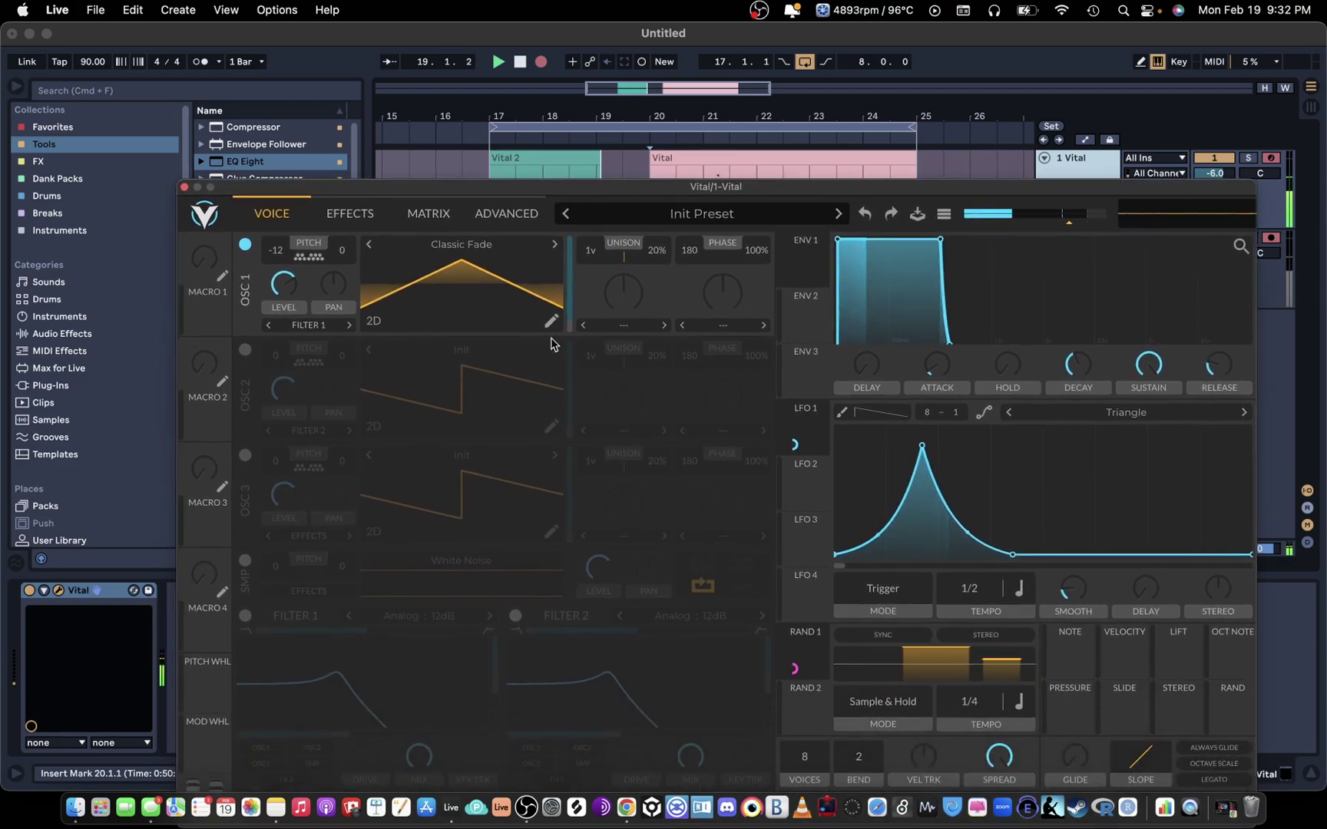
click(245, 615)
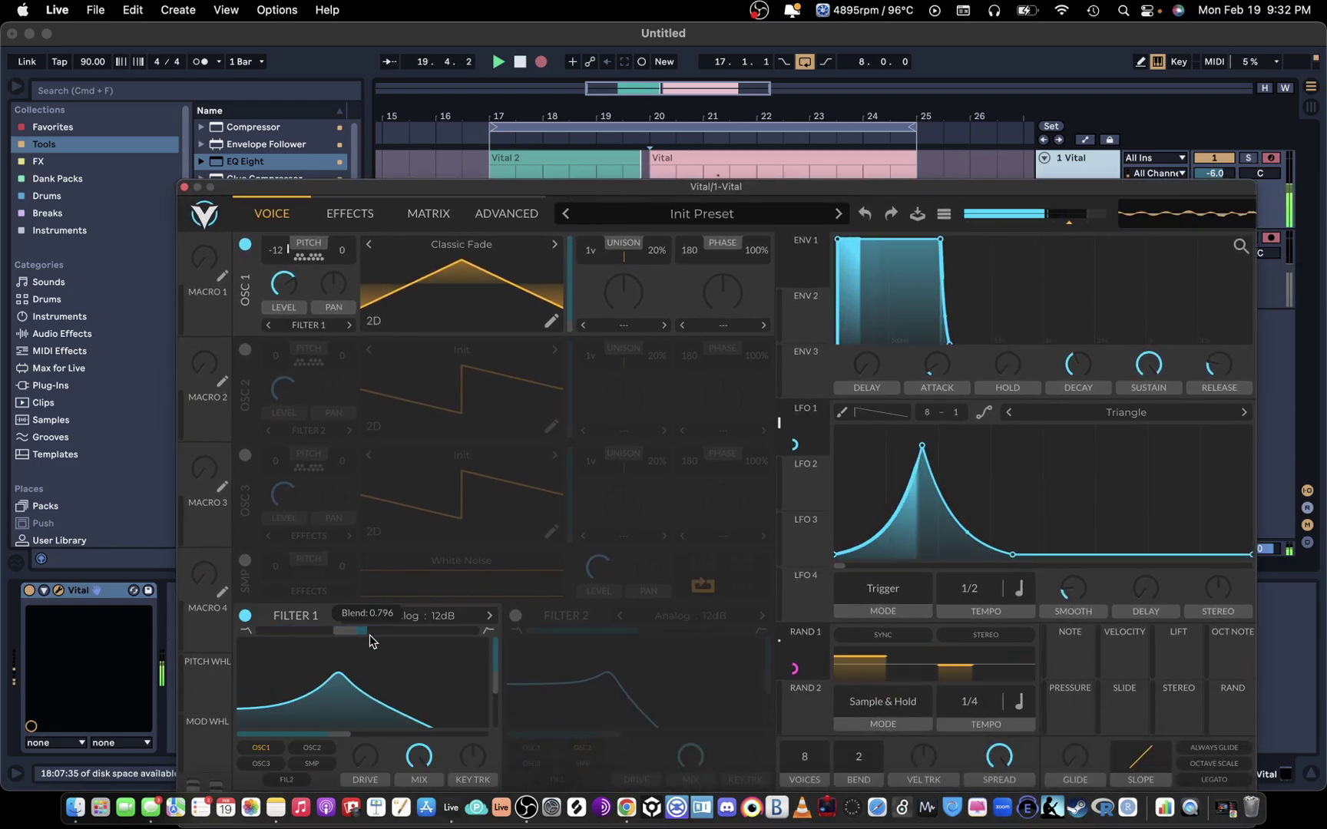
drag(345, 733, 372, 743)
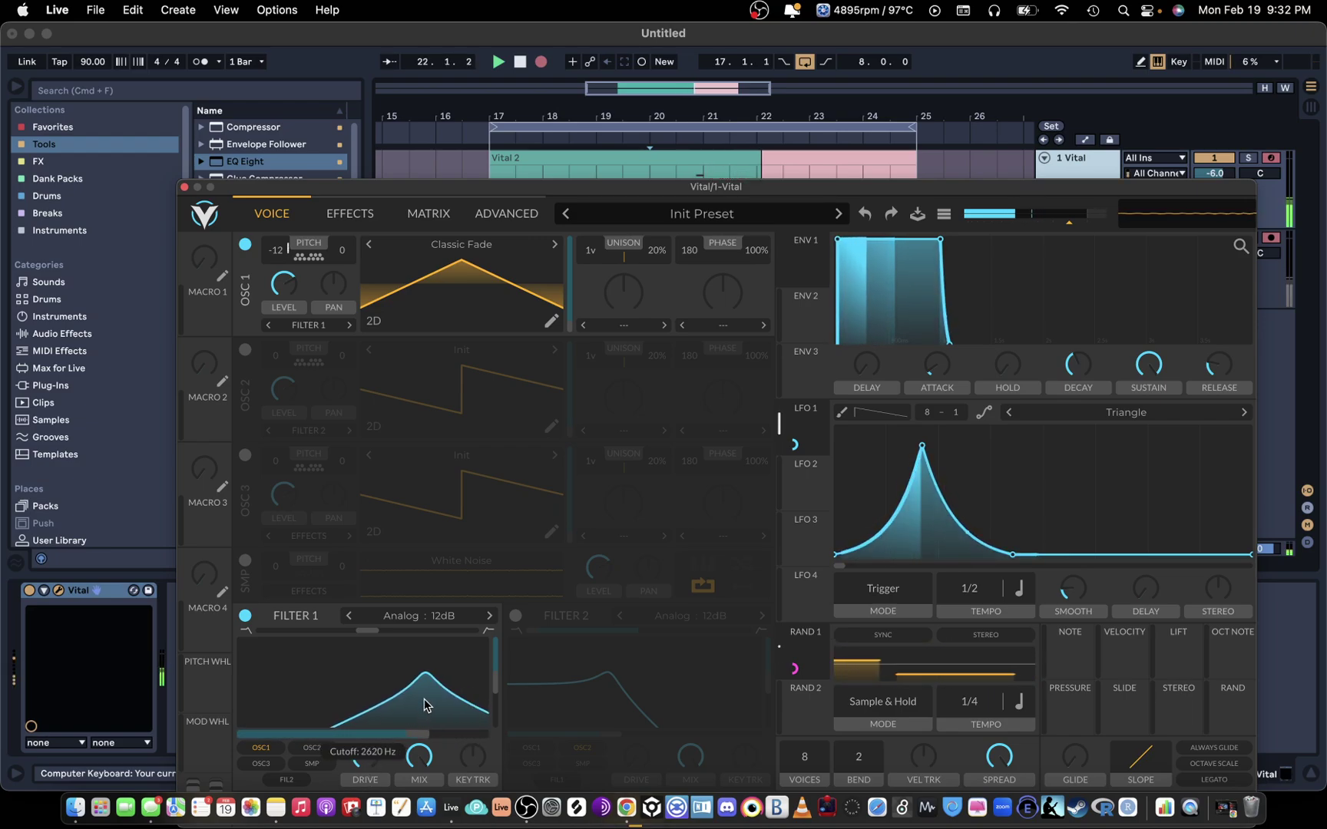
Change the Filter 1 model to Digital 24dB and lower its cutoff slightly while recording
click(487, 617)
click(487, 618)
click(486, 617)
click(487, 617)
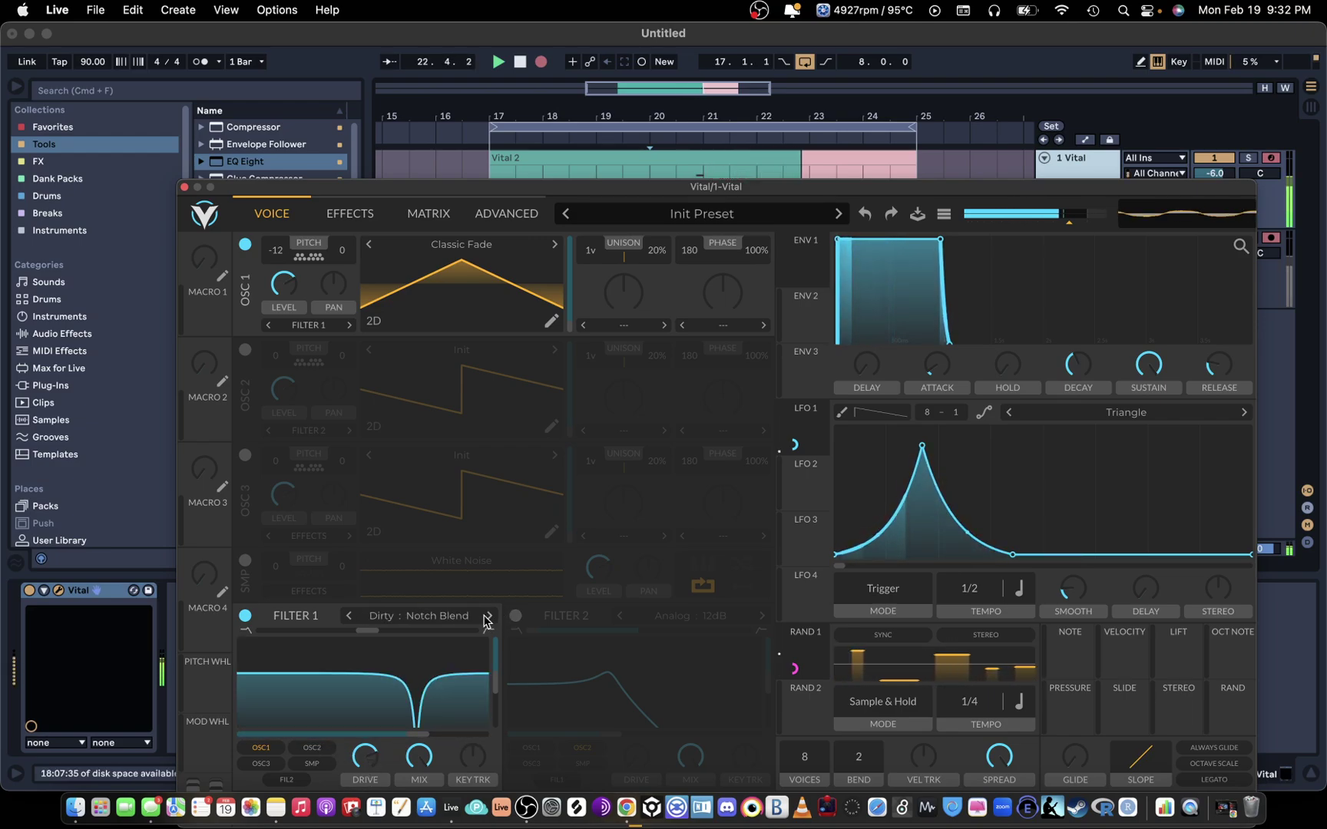
click(487, 617)
click(487, 617)
click(487, 617)
click(487, 618)
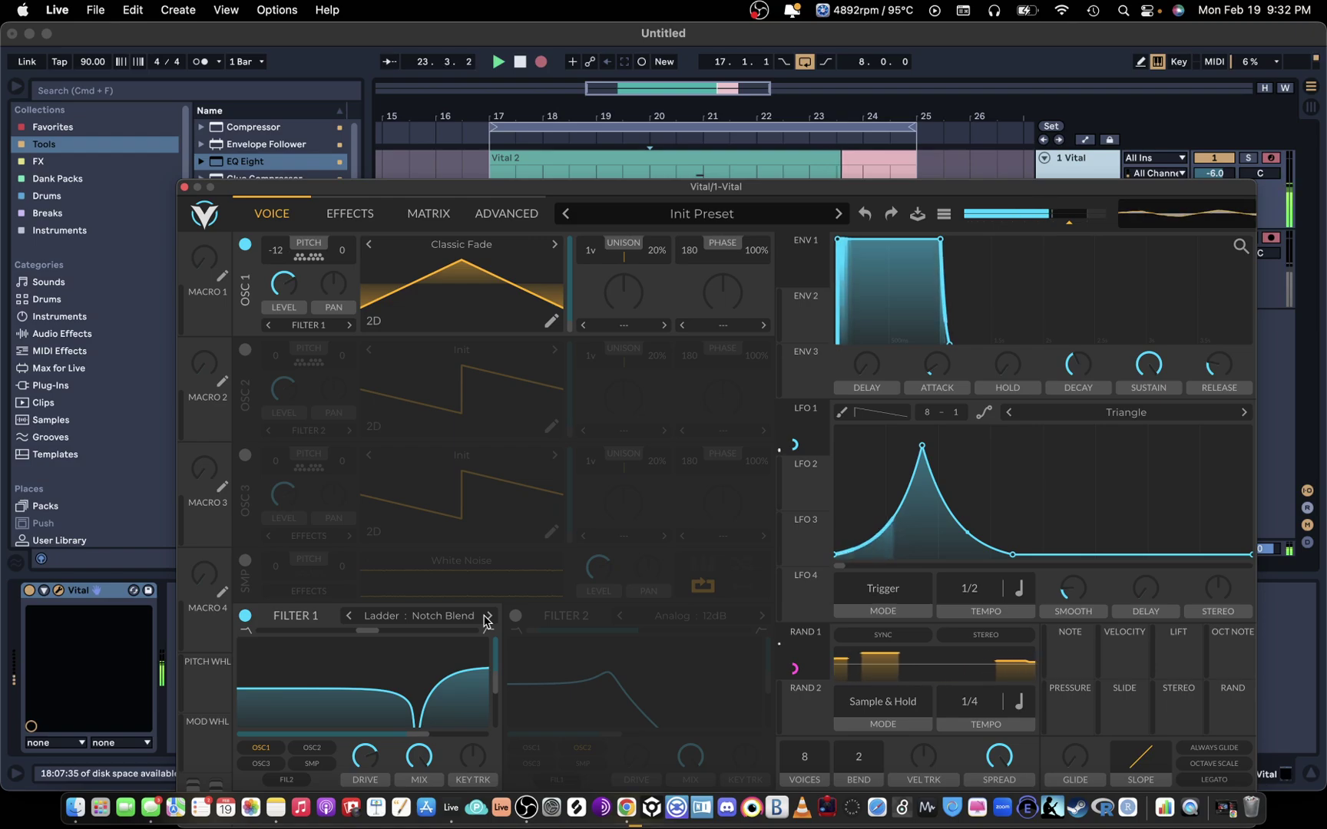
click(486, 617)
mouse_move(418, 734)
mouse_down()
mouse_move(307, 735)
mouse_move(484, 732)
mouse_move(332, 722)
mouse_move(422, 717)
mouse_move(404, 720)
mouse_up()
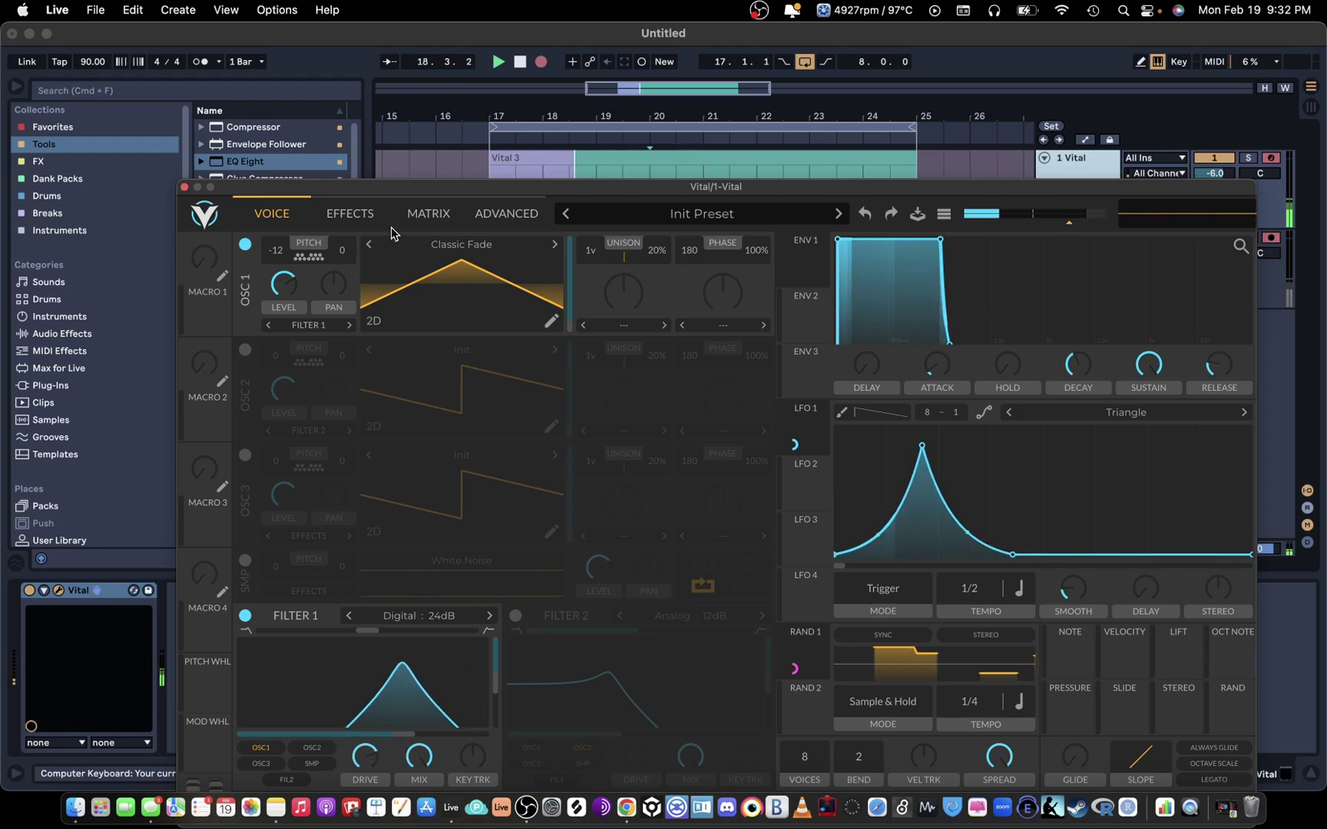
Check the delay settings on the effects page, return to the voice page, stop recording and close the synth window
click(350, 214)
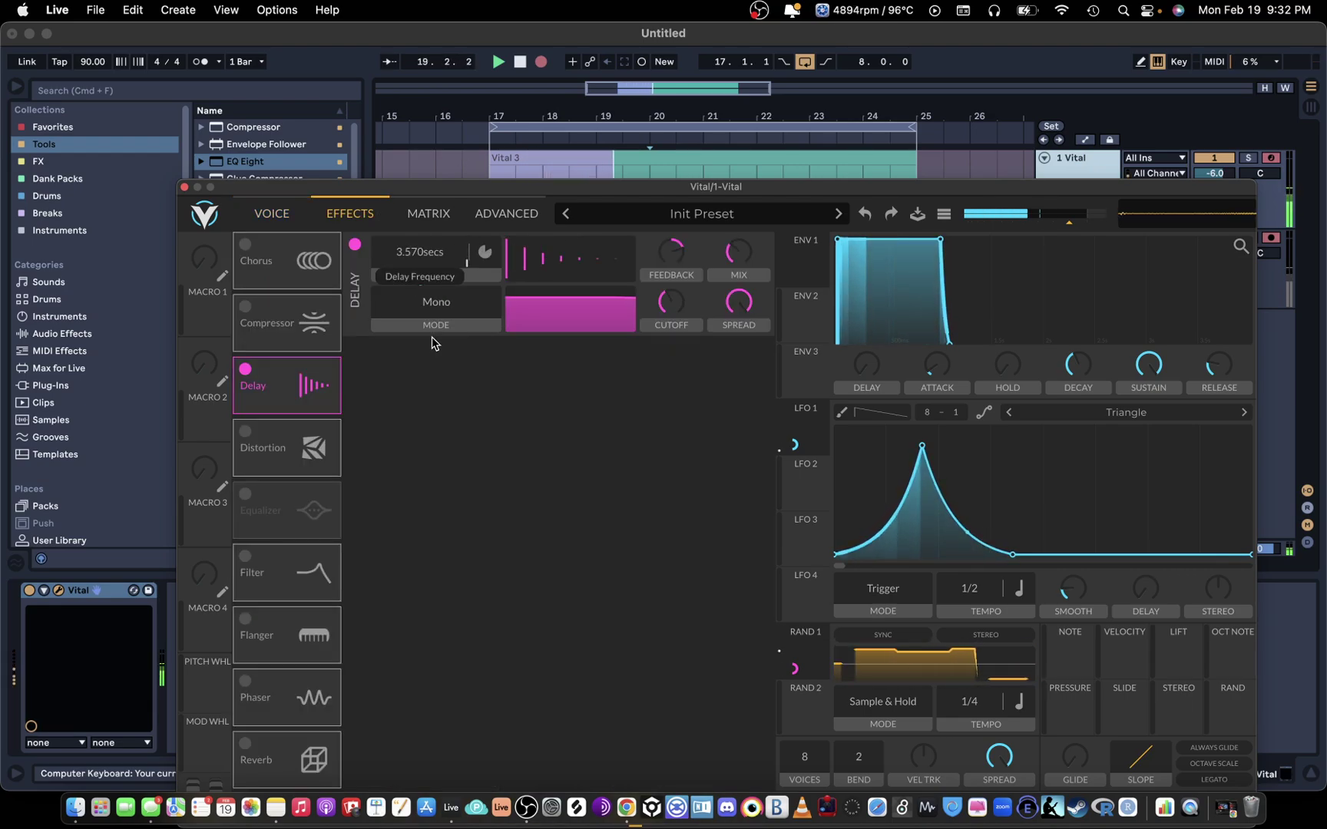
click(276, 215)
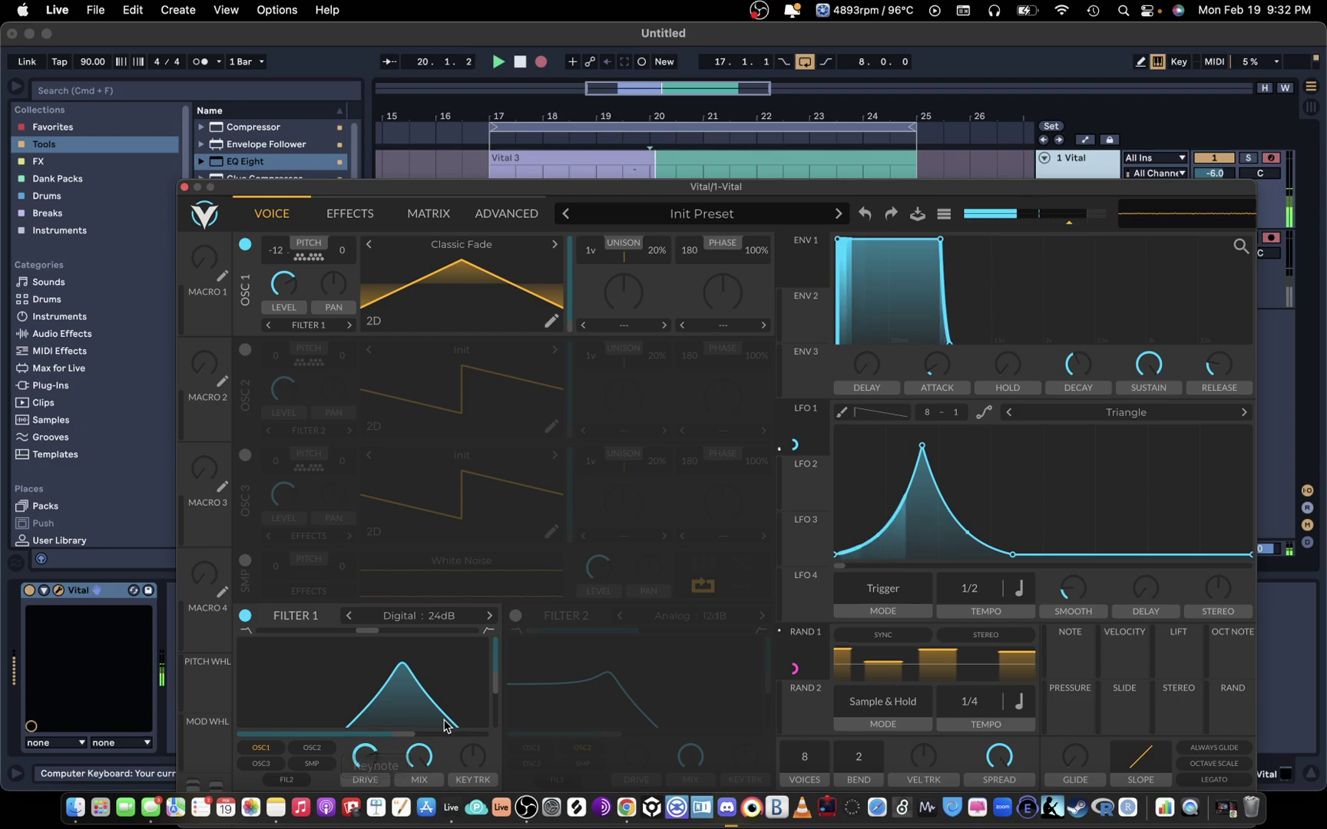
drag(445, 726, 370, 740)
key(space)
click(184, 187)
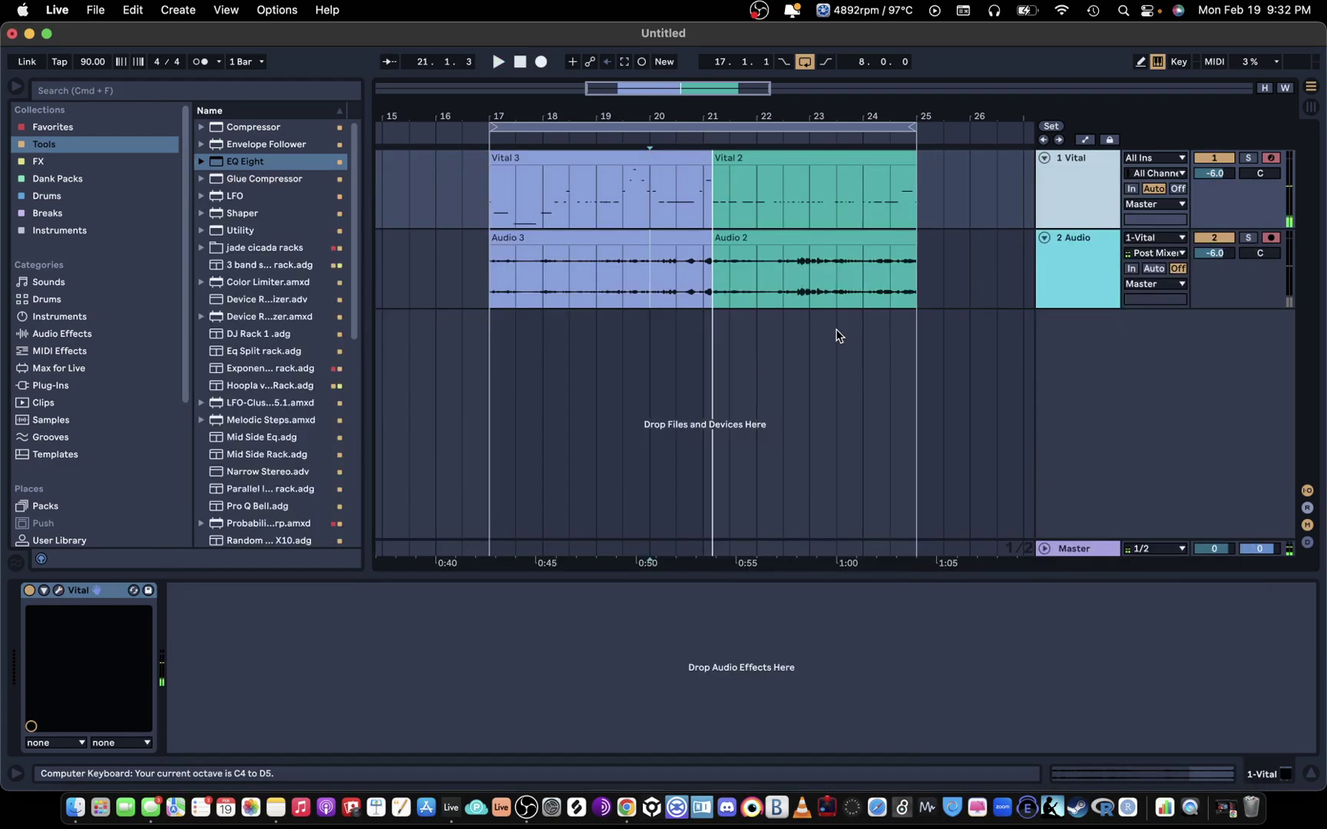
Delete the Vital track's MIDI clips and extend the Audio 3 clip to its full recording, starting at bar 17
click(839, 288)
click(651, 238)
drag(542, 242, 434, 277)
drag(660, 115, 651, 46)
drag(693, 188, 400, 188)
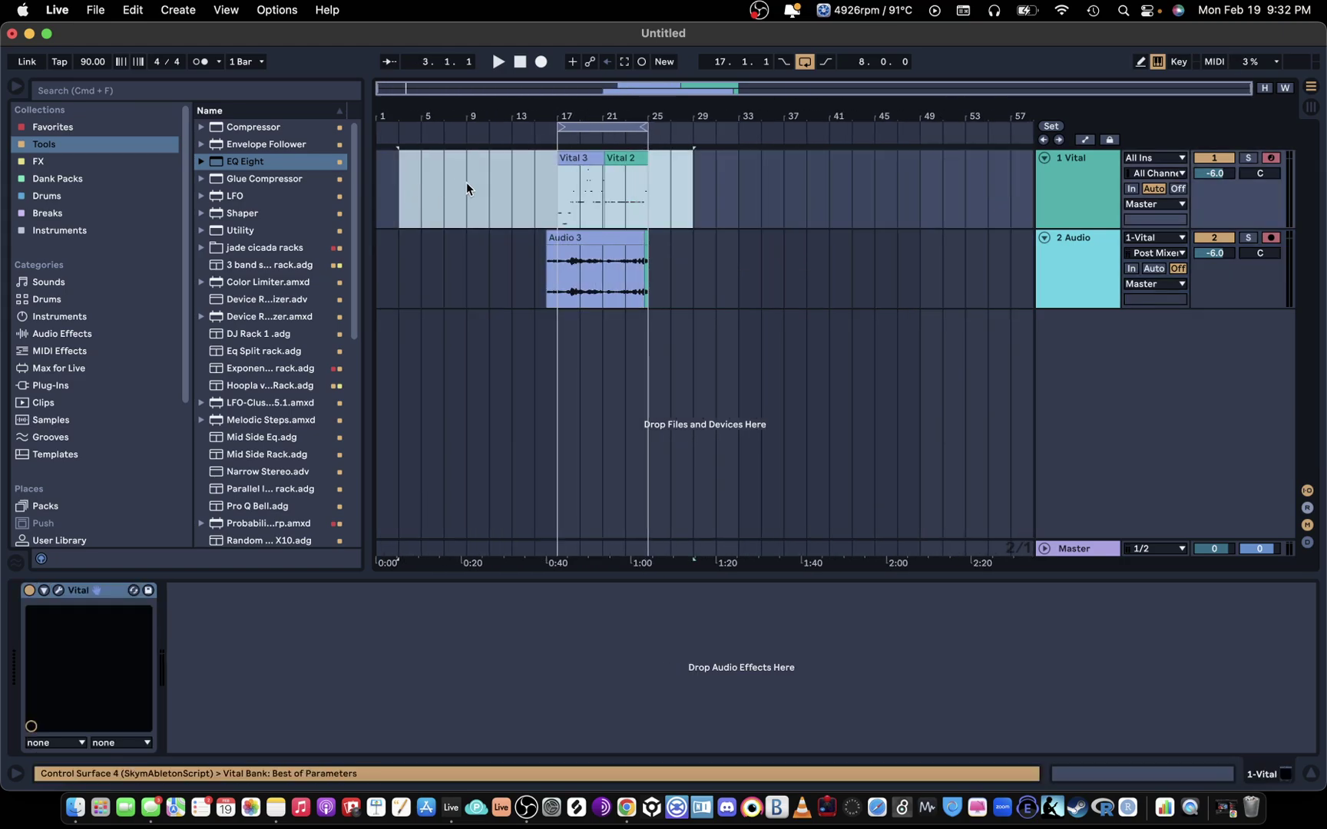
key(Delete)
drag(542, 237, 616, 259)
click(627, 264)
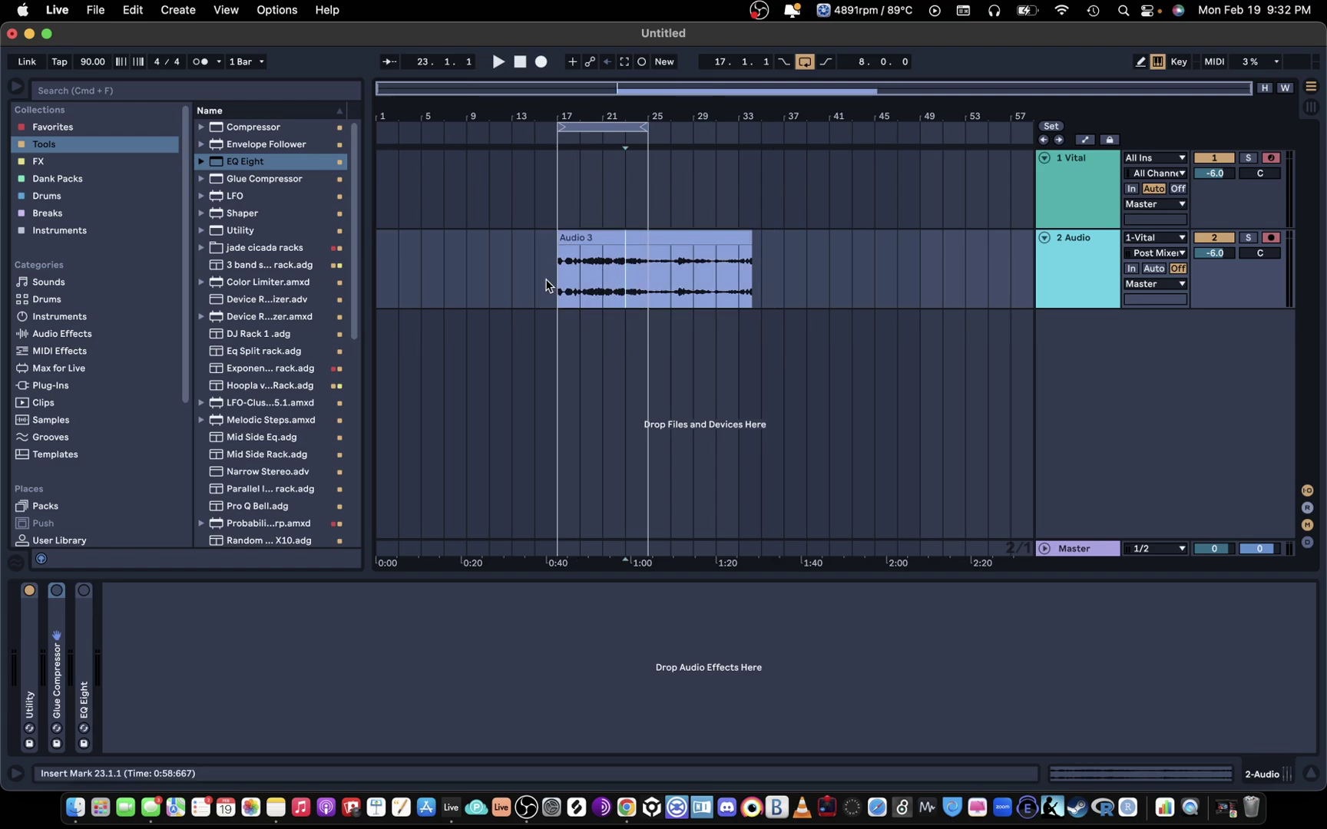
Insert a MIDI track below the Vital track and load Granulator II onto it
click(1115, 167)
key(super+shift+t)
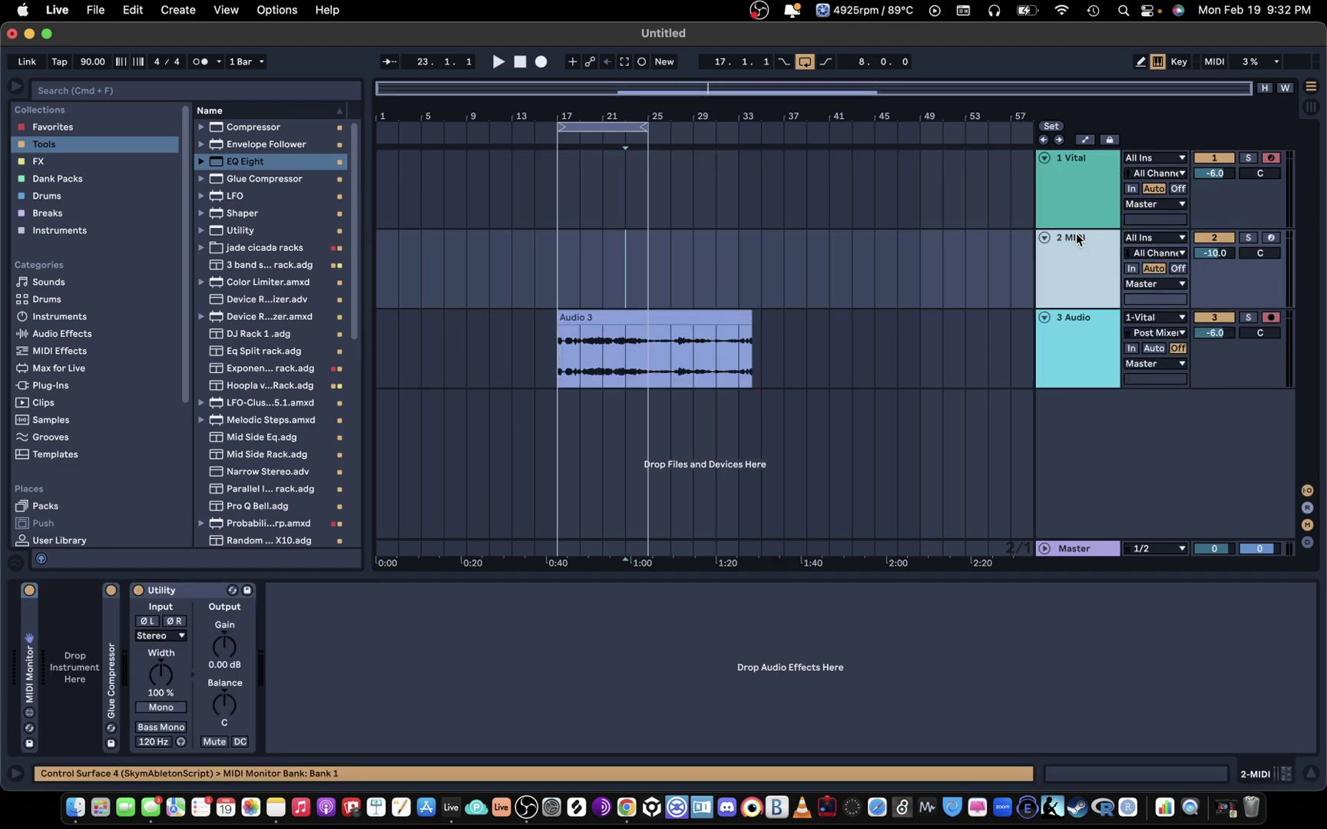
click(94, 232)
click(247, 146)
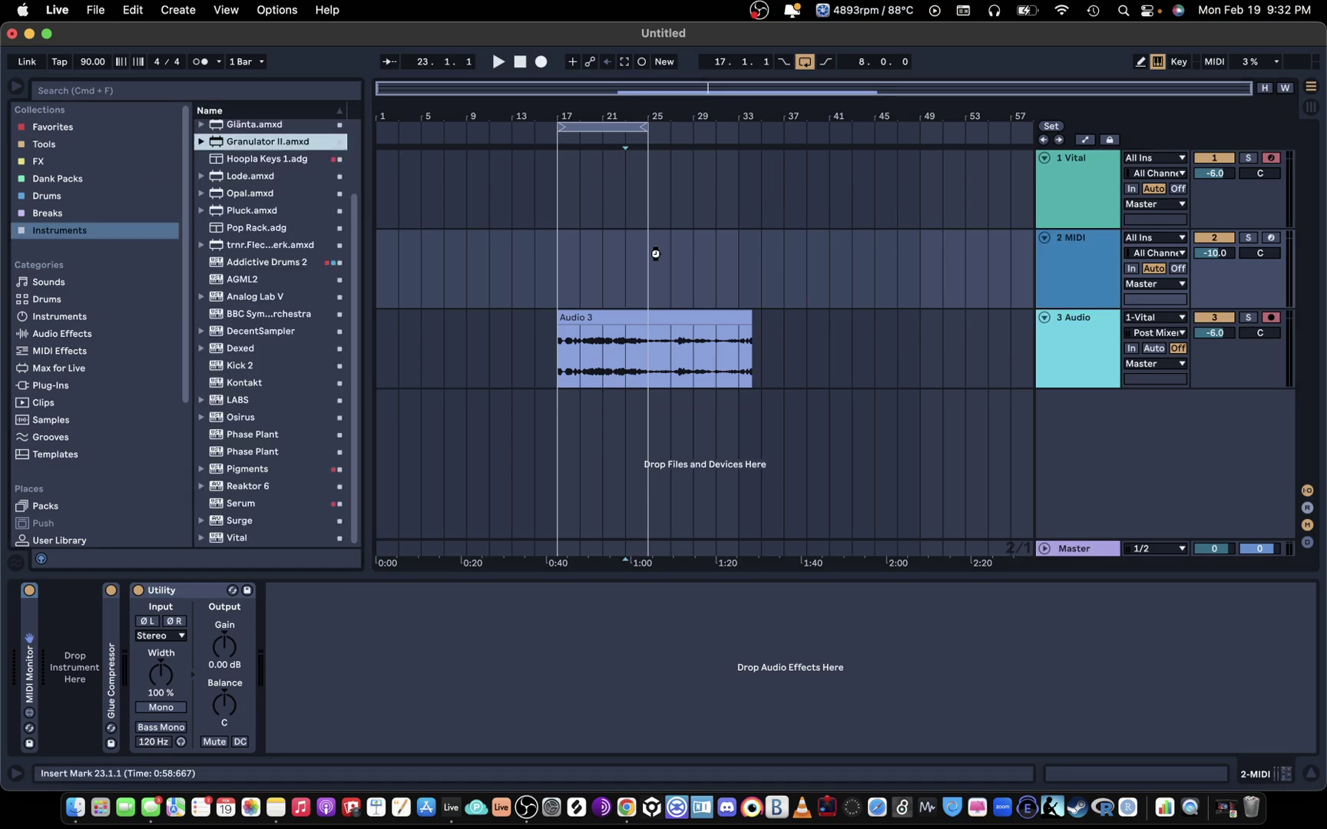
drag(678, 270, 680, 275)
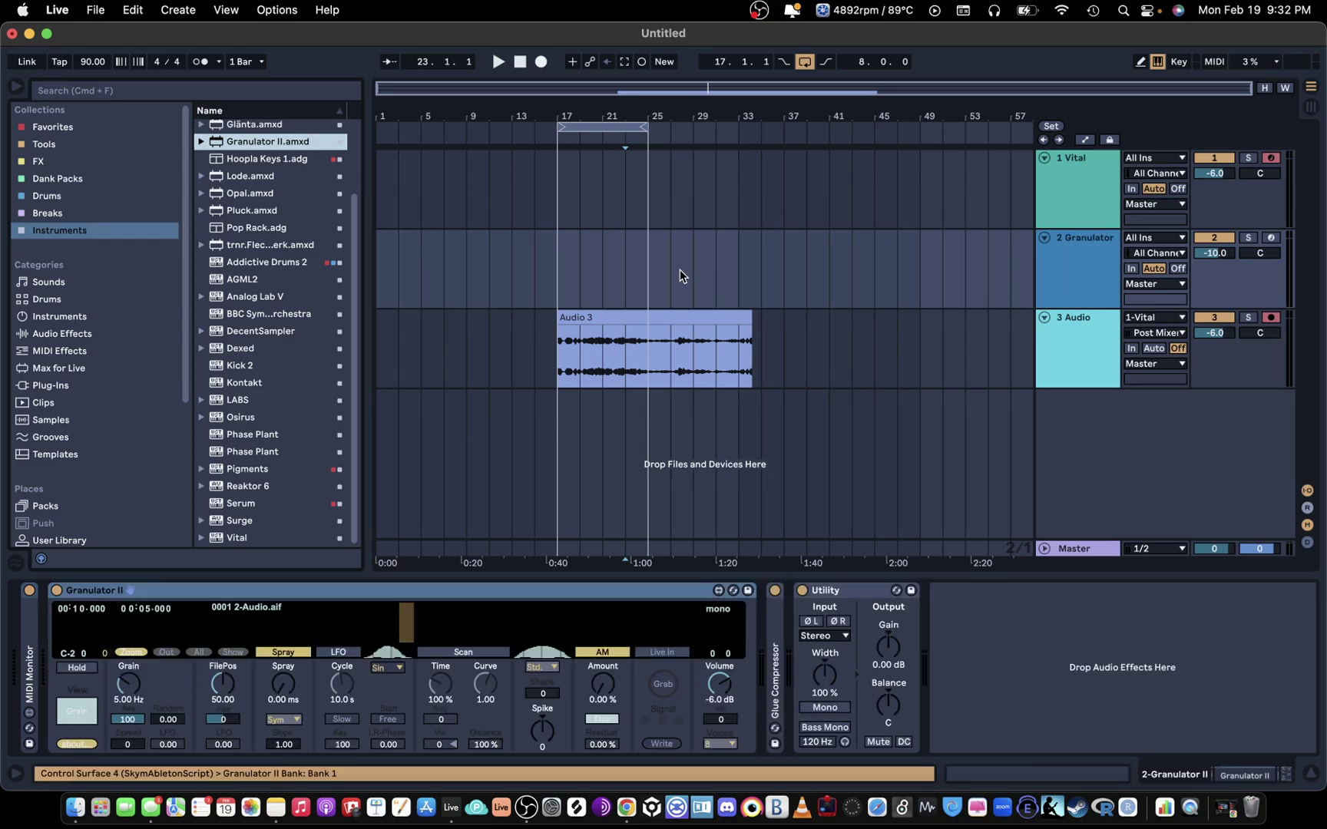
Load the Audio 3 clip into Vital's oscillator 1 as a wavetable, adjust its frame position and close the synth window
click(1087, 177)
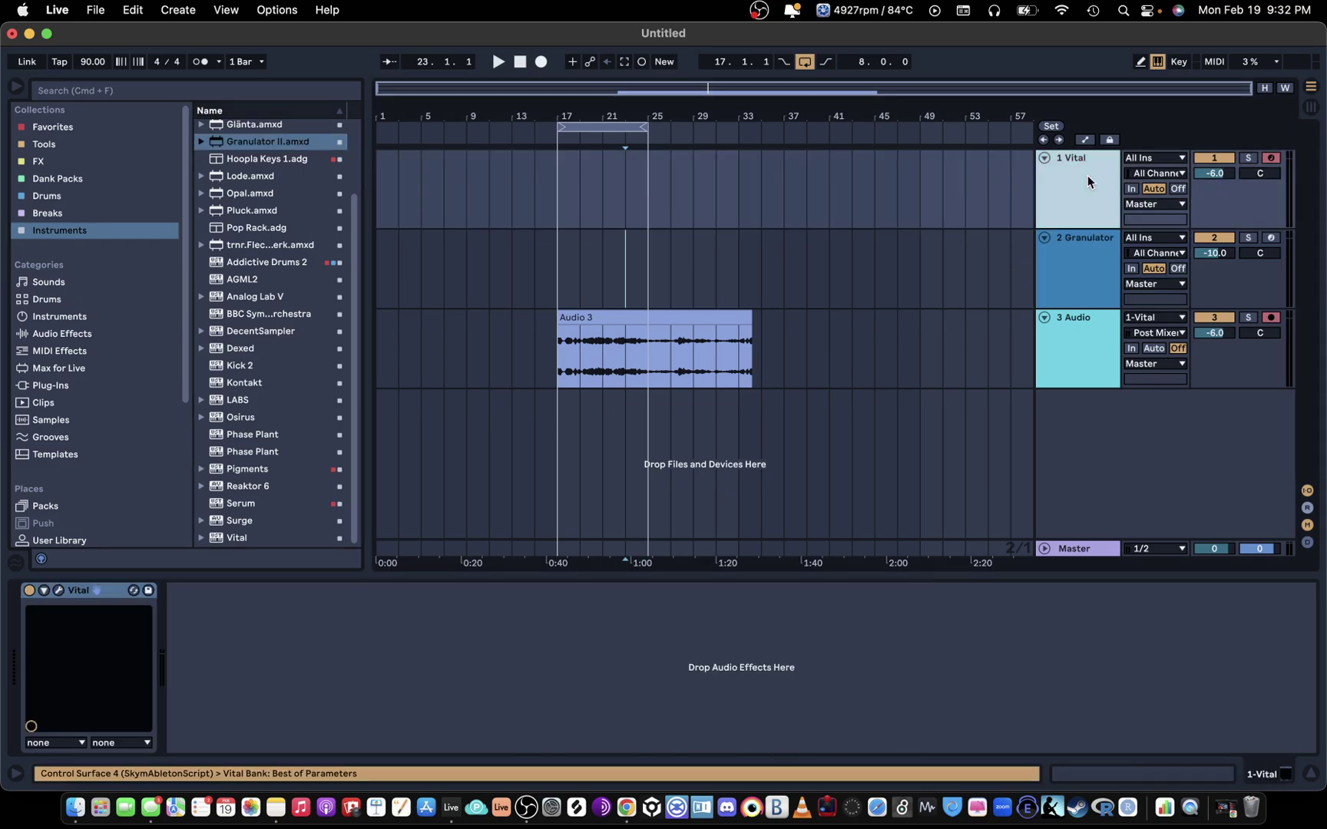
click(58, 591)
drag(711, 148, 750, 353)
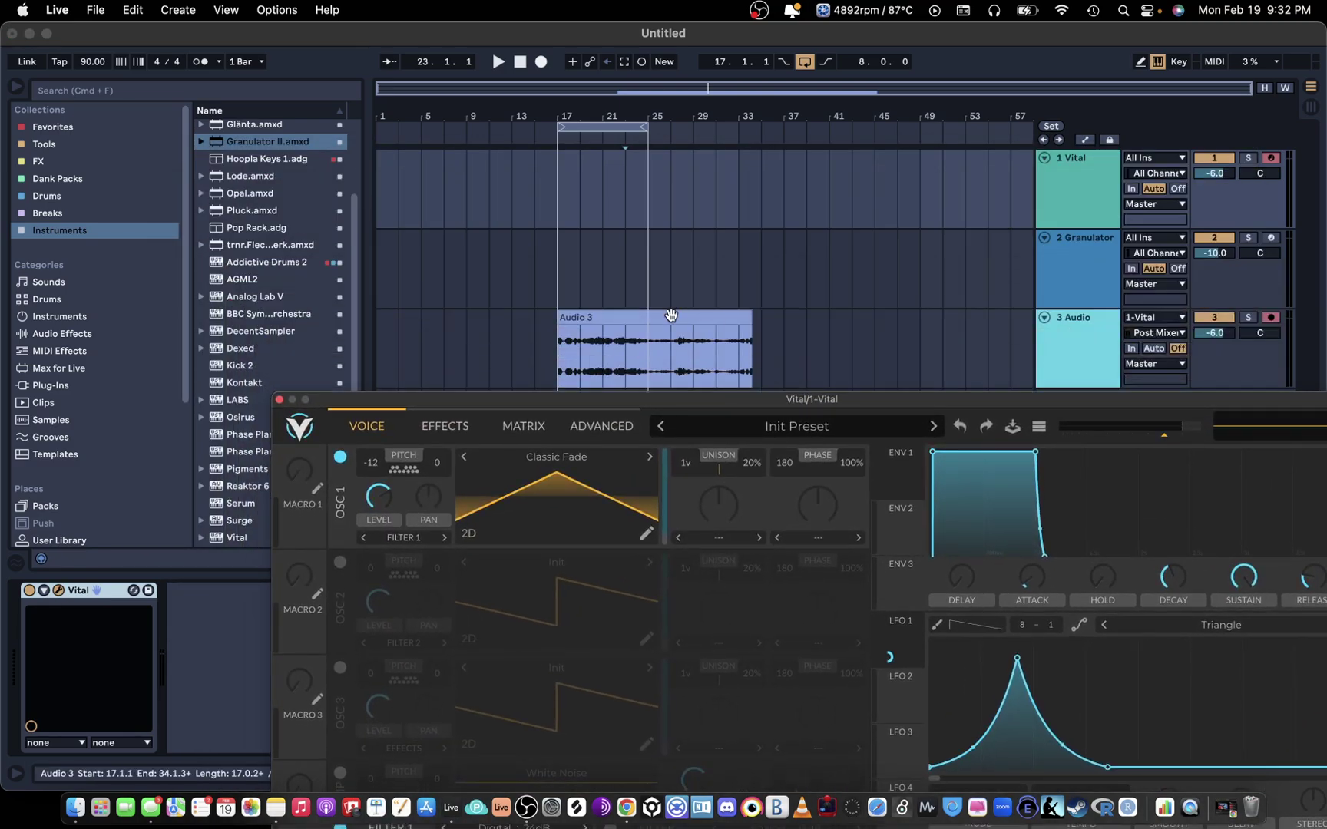
drag(671, 314, 553, 495)
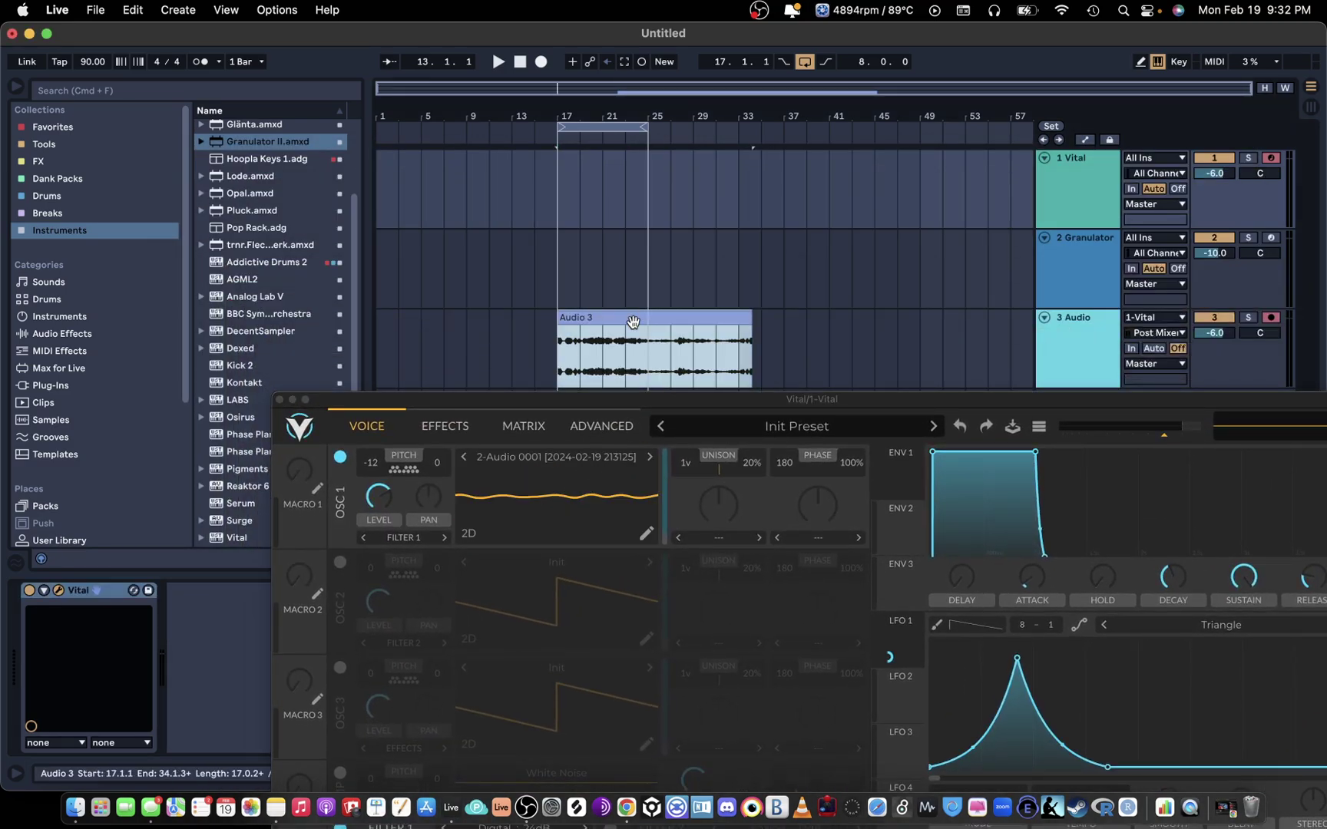
drag(667, 541, 670, 497)
drag(598, 398, 493, 74)
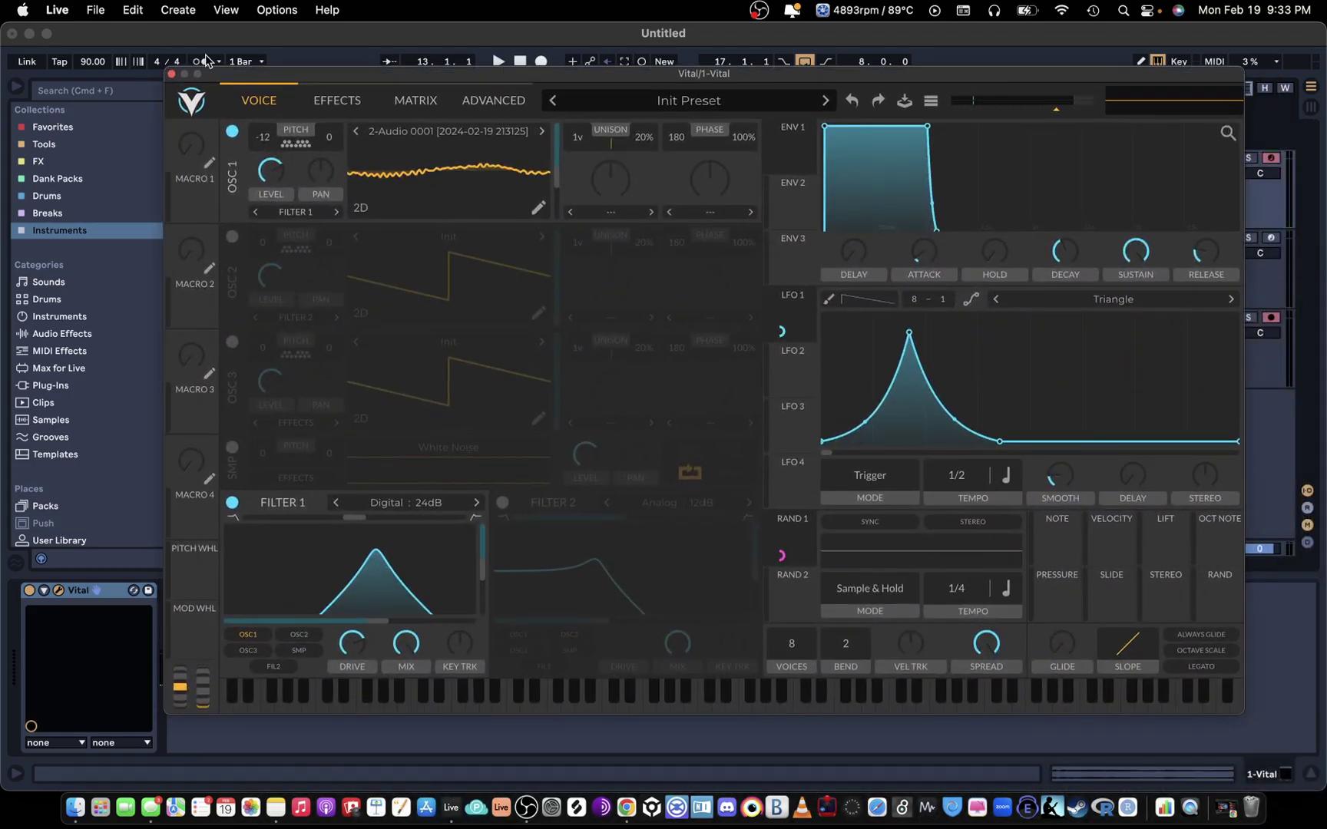
click(172, 75)
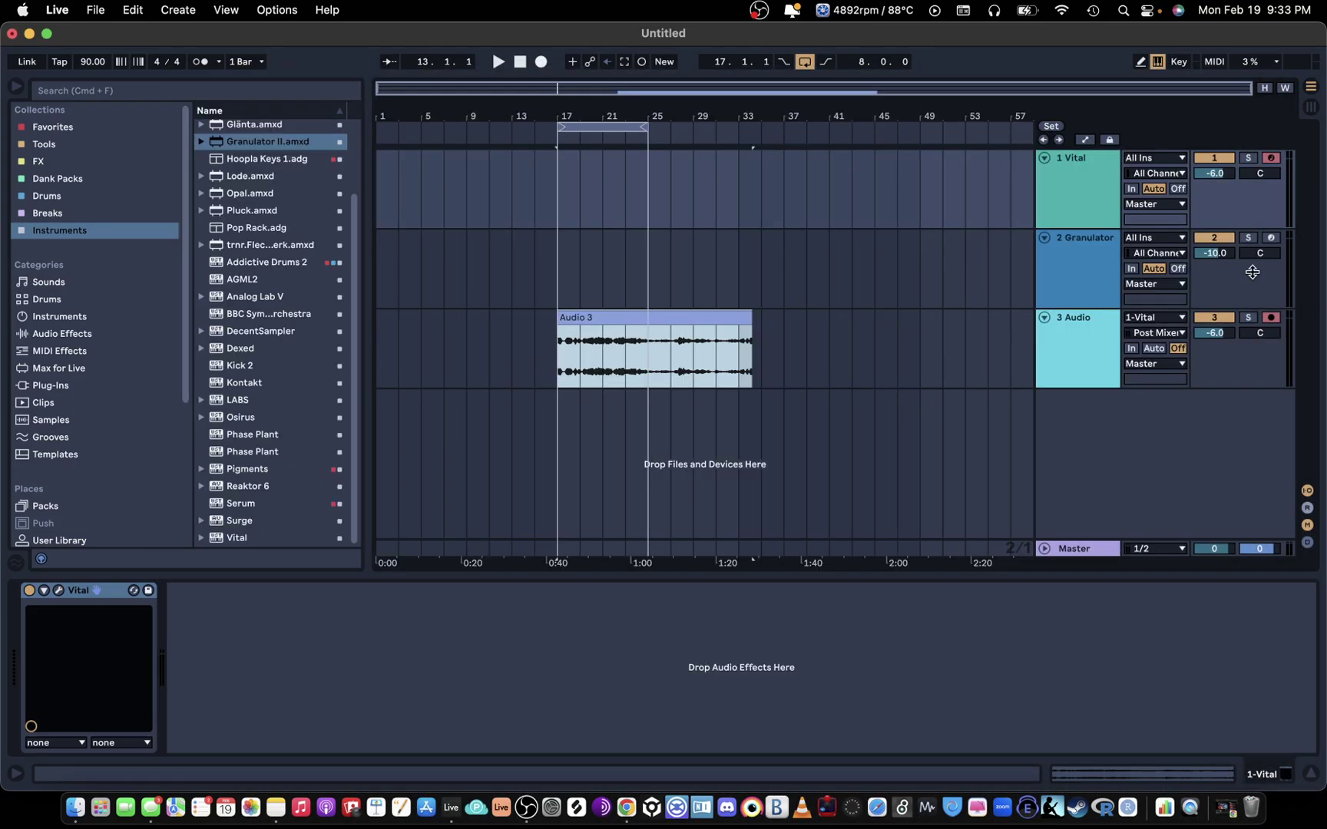
Load the Audio 3 clip into Granulator II as its sample and set the grain rate to 5.36 Hz
click(1053, 181)
click(676, 315)
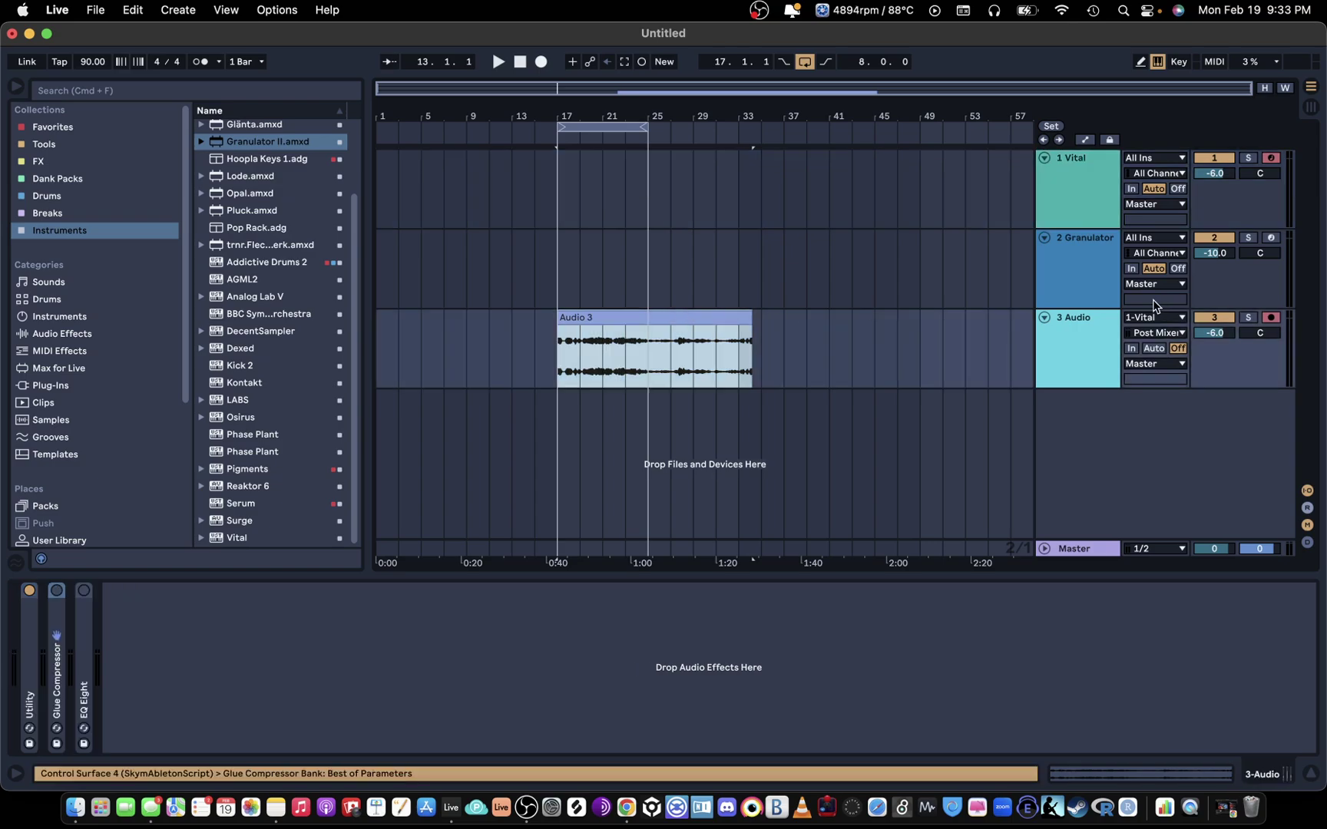
click(1098, 295)
drag(618, 334, 495, 626)
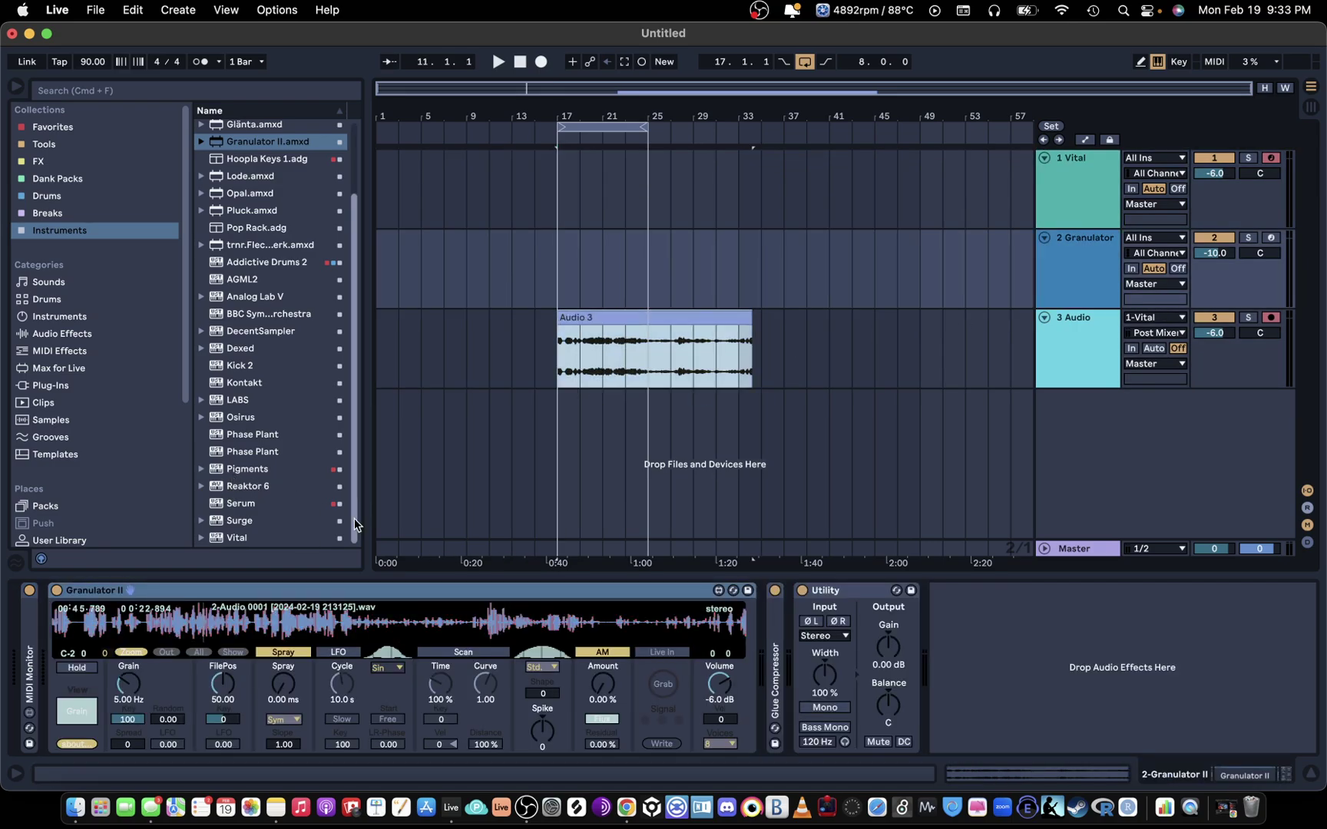
drag(128, 682, 129, 660)
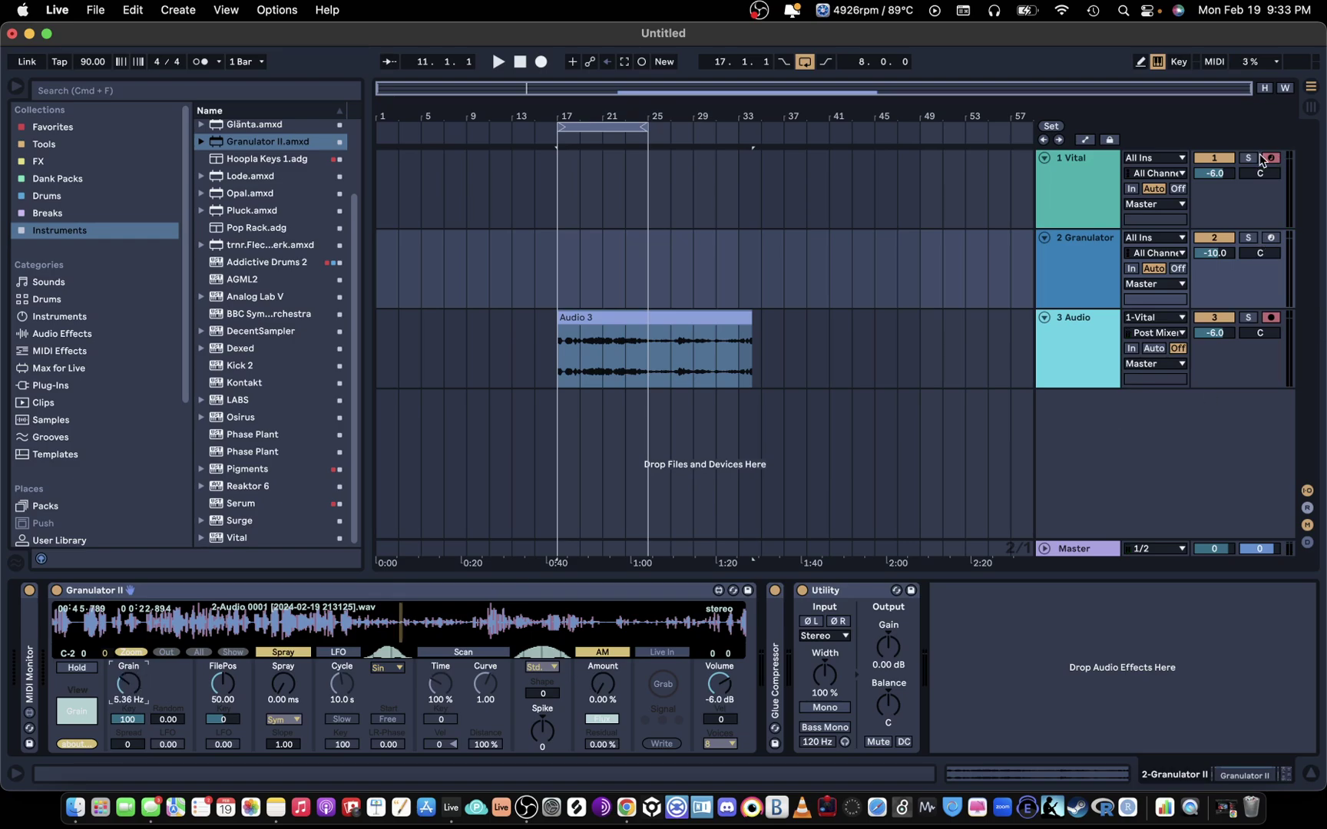
Mute the Vital track and set up the Audio track to record from 2-Granulator, with both of those tracks armed
click(1222, 161)
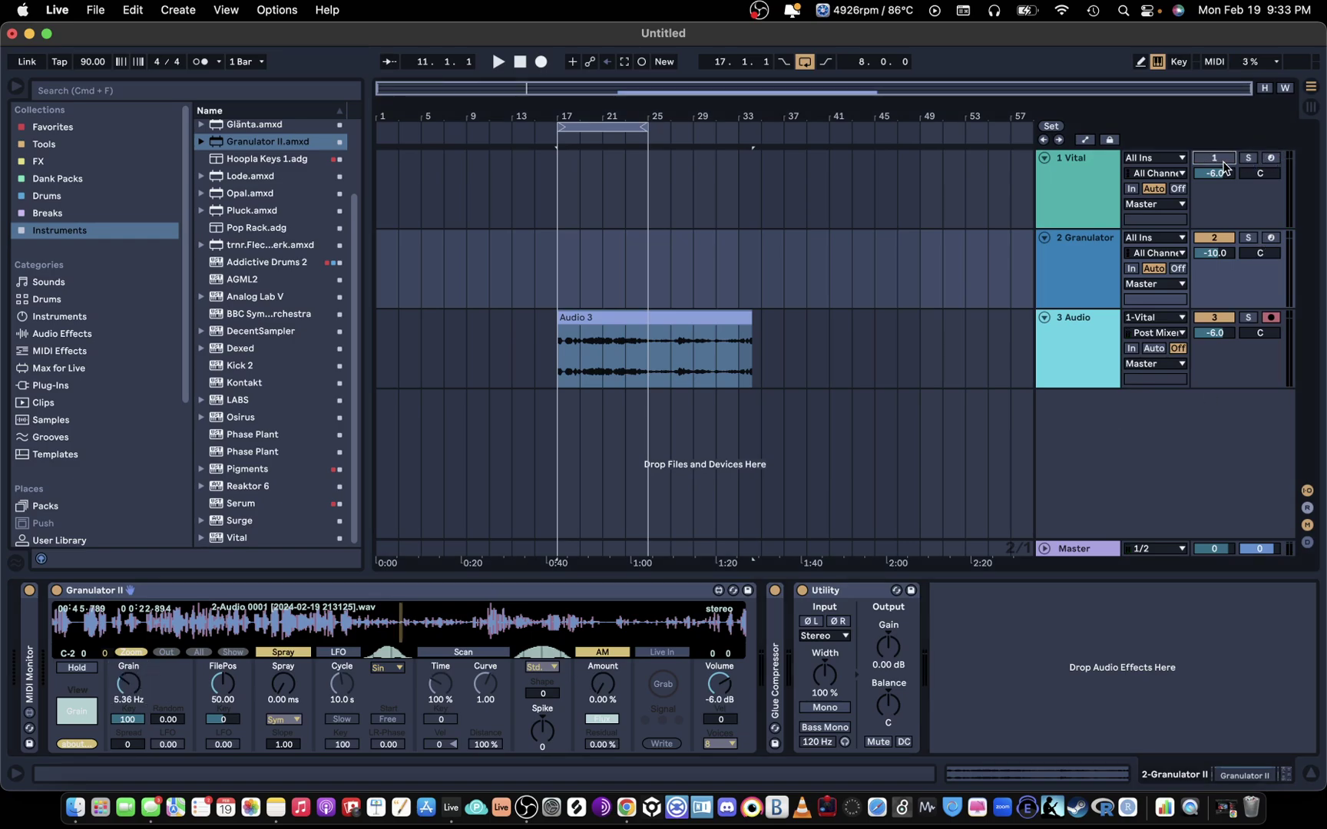
click(1270, 238)
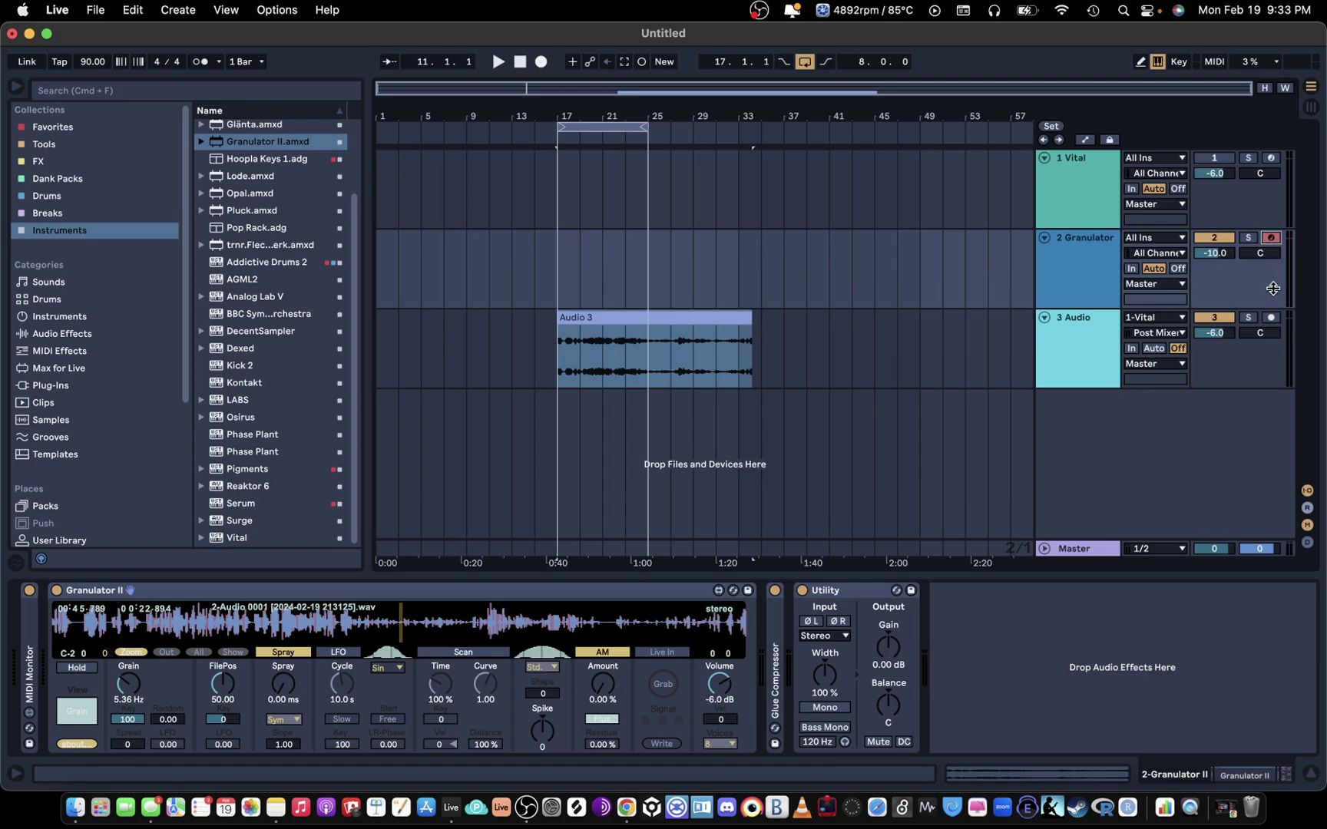
click(1164, 321)
click(1167, 392)
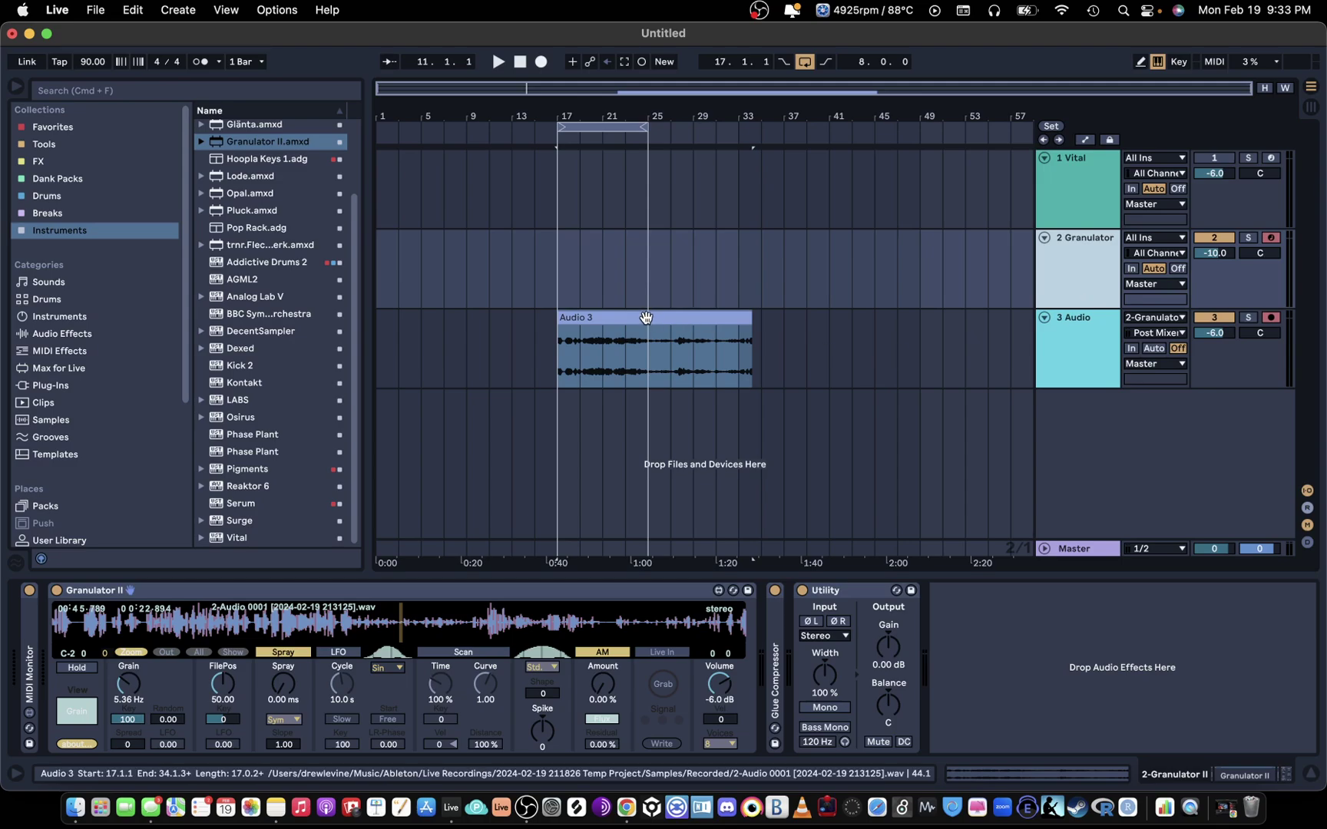
Move the Audio 3 clip to bar 33 to clear the loop region starting at bar 17
drag(642, 317, 833, 341)
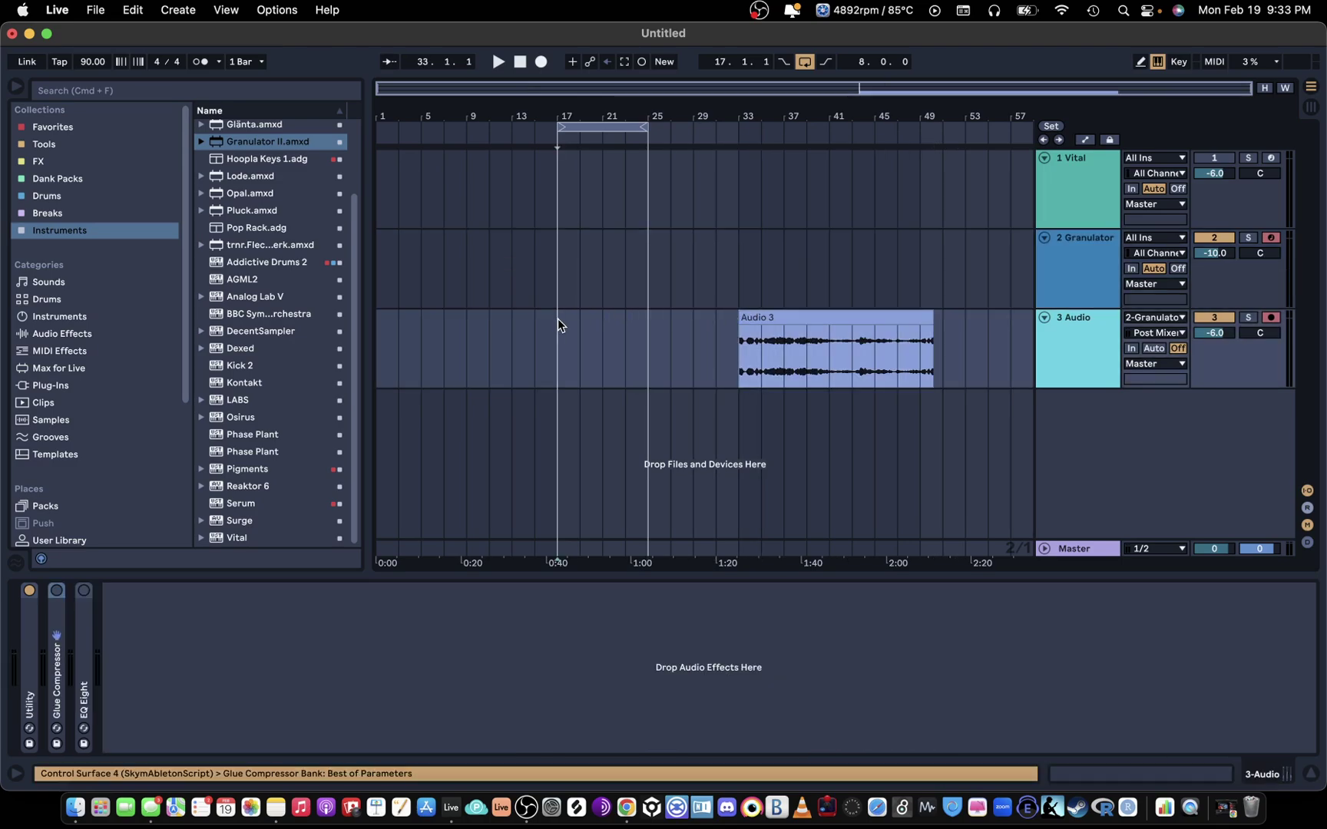
drag(599, 106, 593, 118)
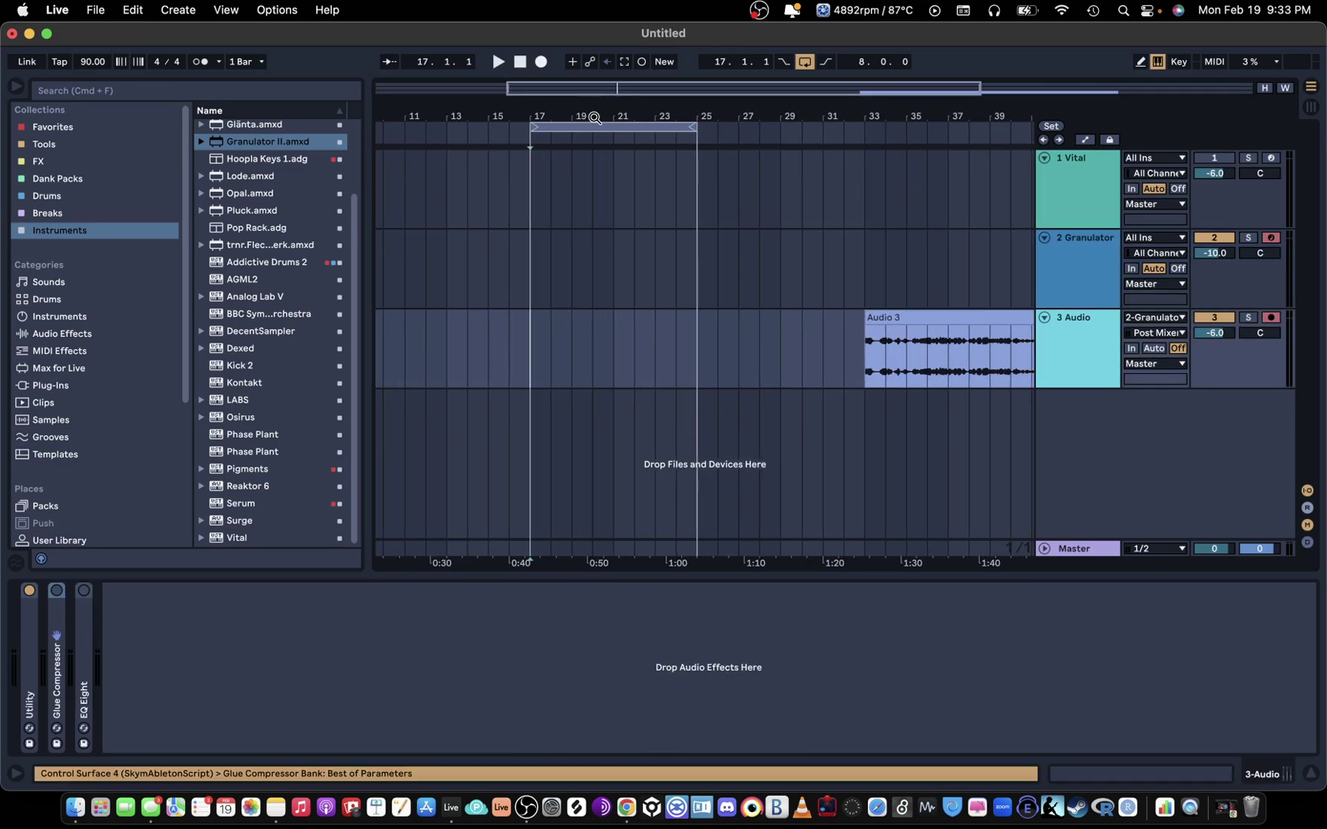
click(915, 358)
mouse_move(952, 118)
mouse_down()
mouse_move(952, 158)
mouse_move(966, 114)
mouse_move(1010, 112)
mouse_up()
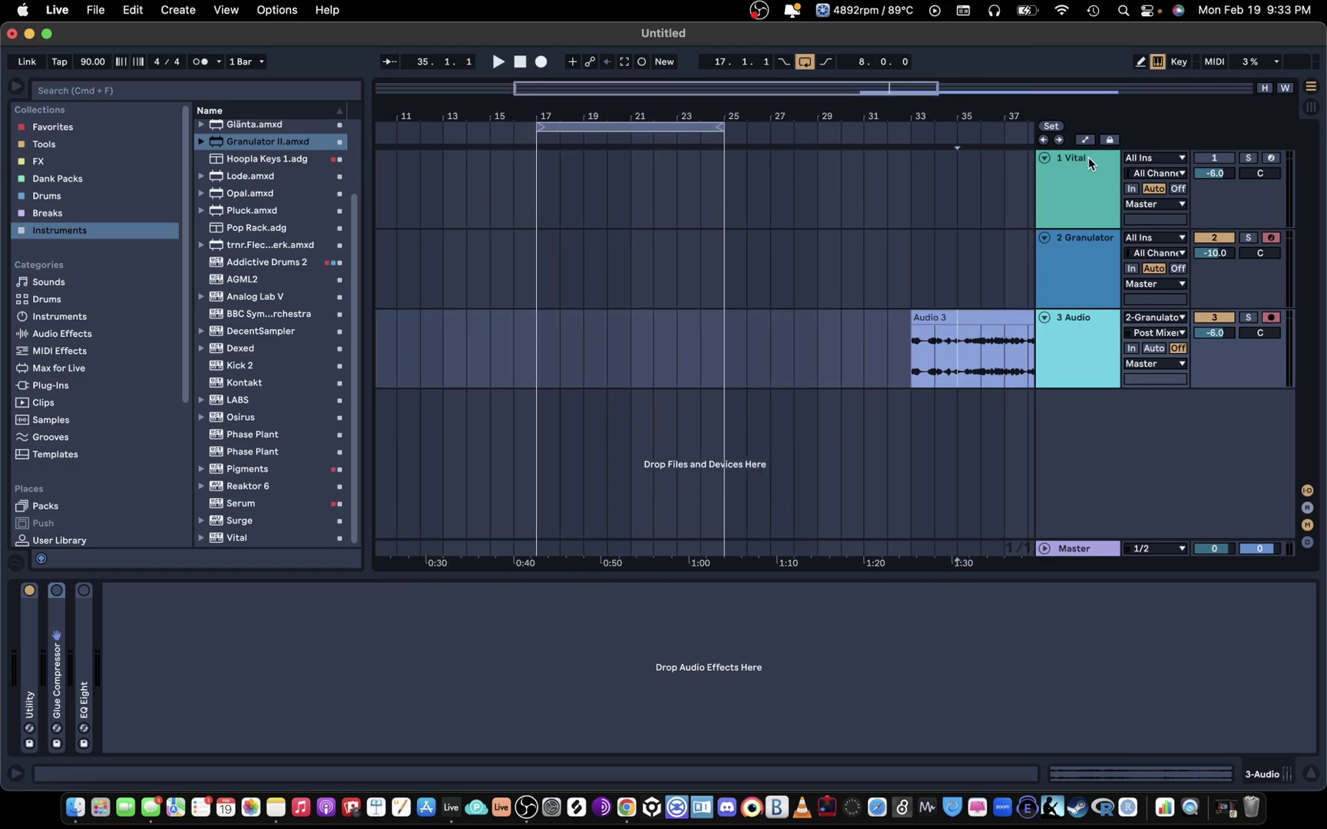
Set Granulator II's FilePos to 27.95 and audition notes with the computer keyboard octave lowered to C2 to D3
click(1098, 258)
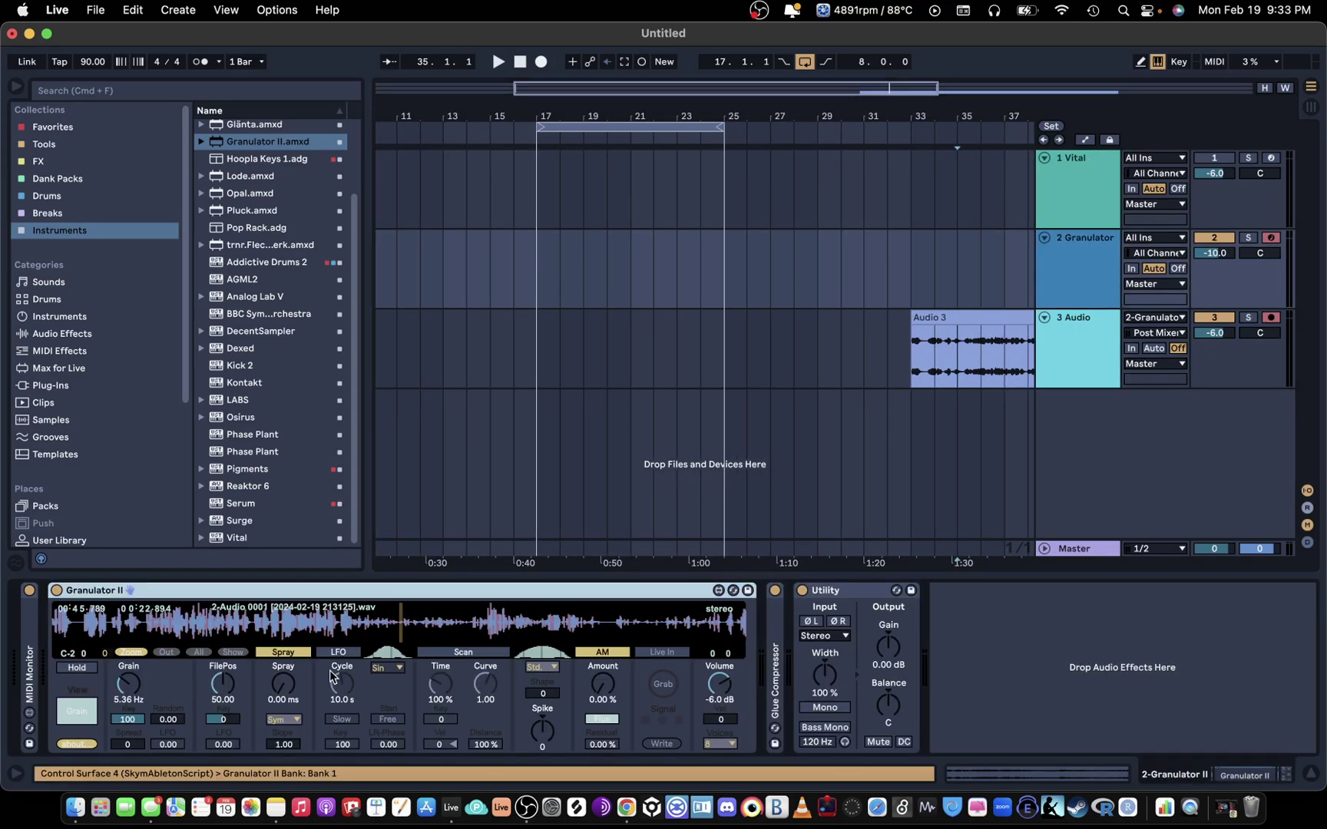
drag(222, 683, 218, 703)
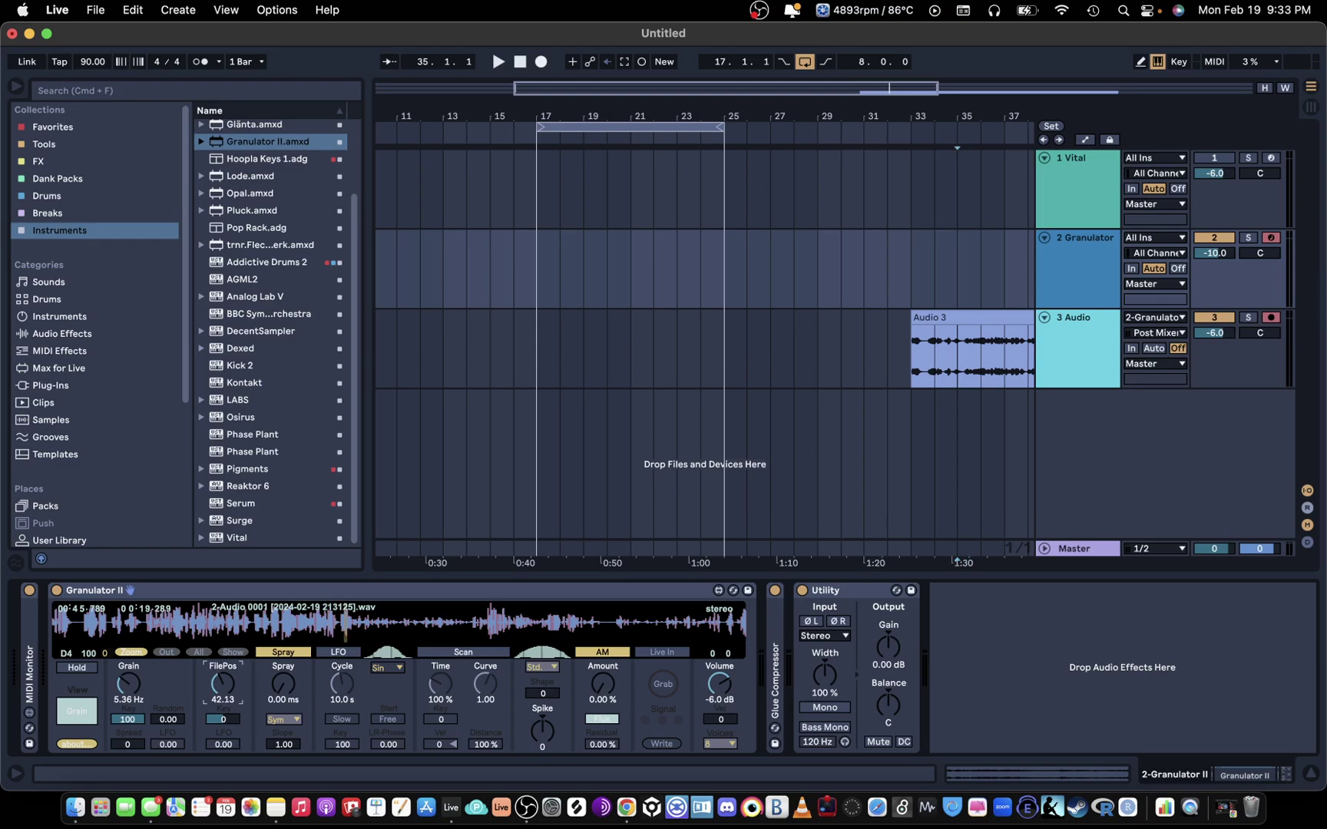
mouse_move(219, 687)
mouse_down()
mouse_move(218, 705)
mouse_move(219, 683)
mouse_up()
key(z)
key(s)
key(z)
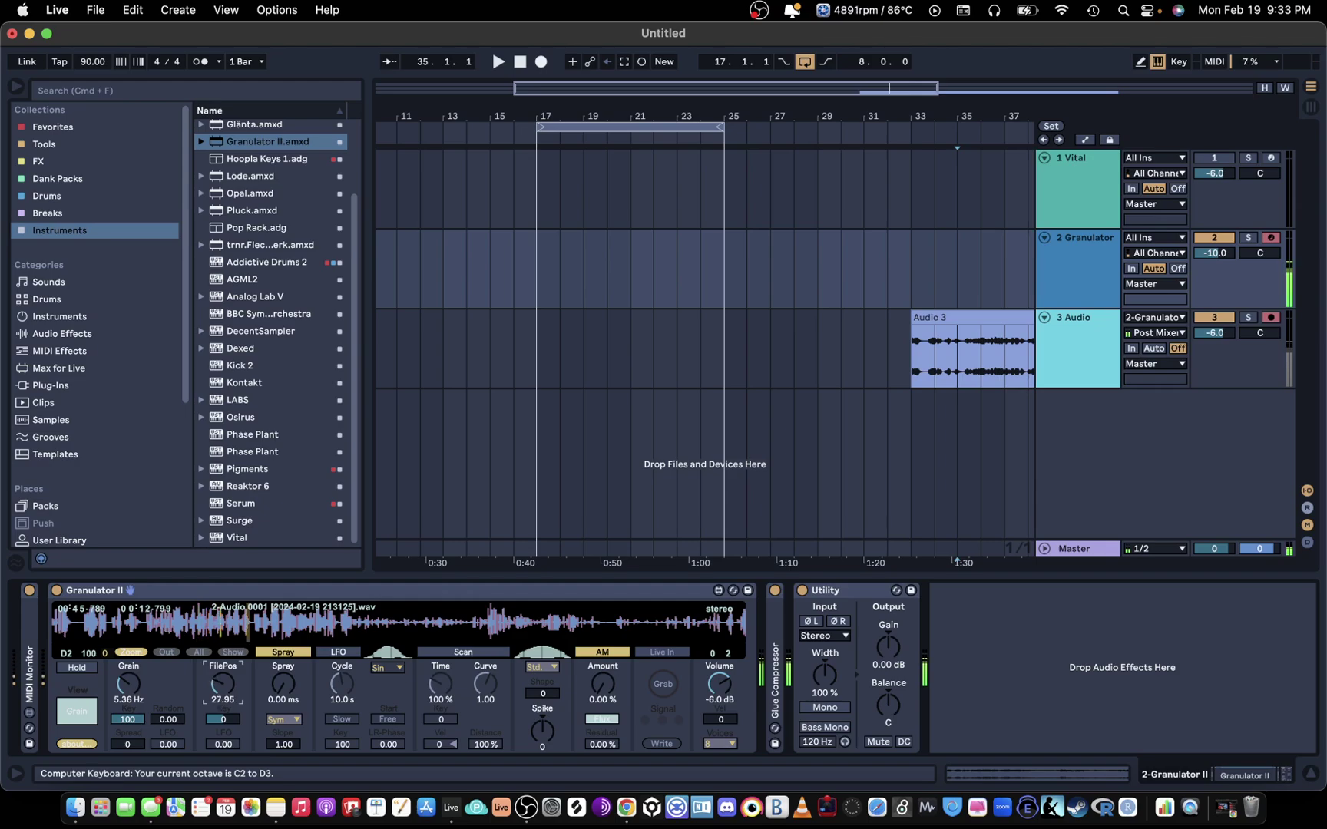
drag(577, 110, 577, 123)
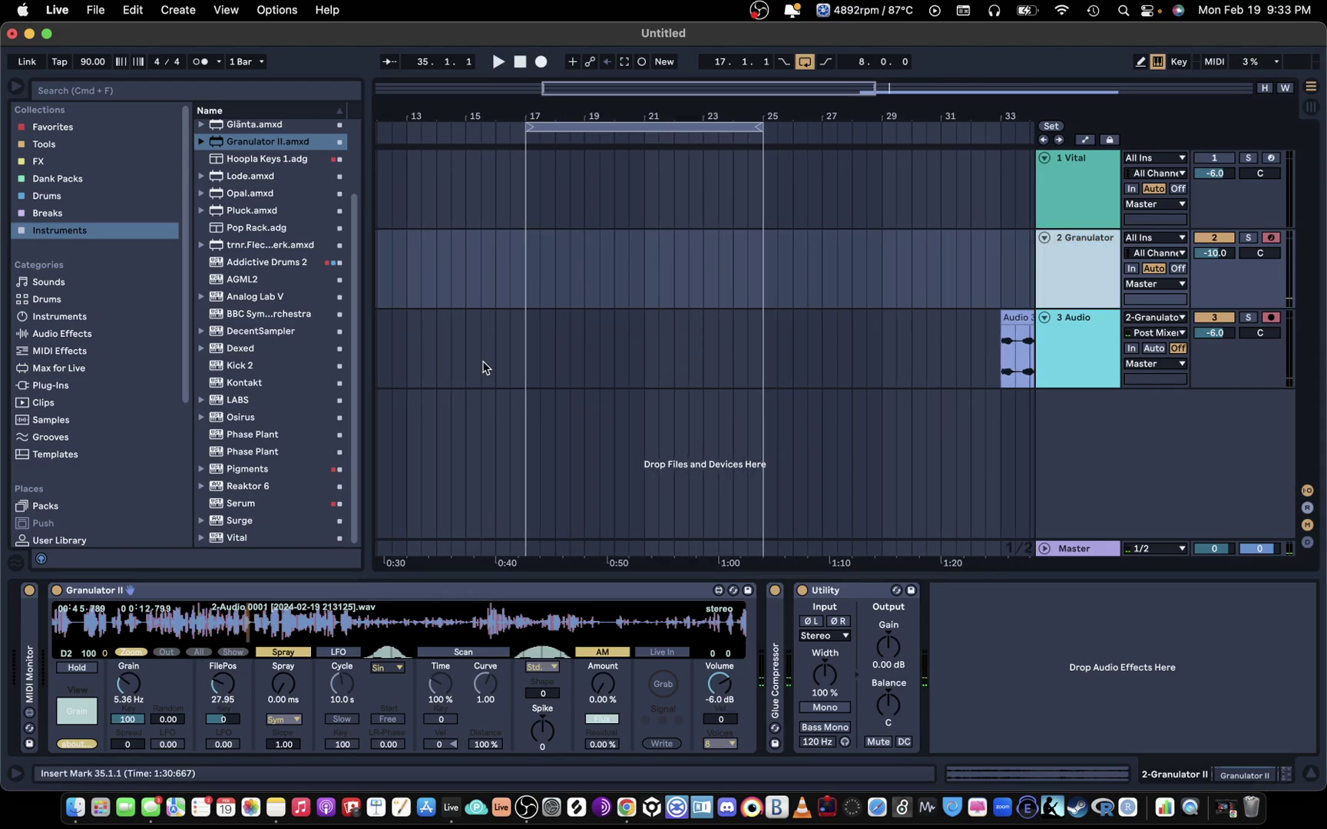
Set Granulator II's FilePos to 25.59, audition grain rates with notes one octave higher and start recording on the armed tracks
click(124, 681)
click(218, 680)
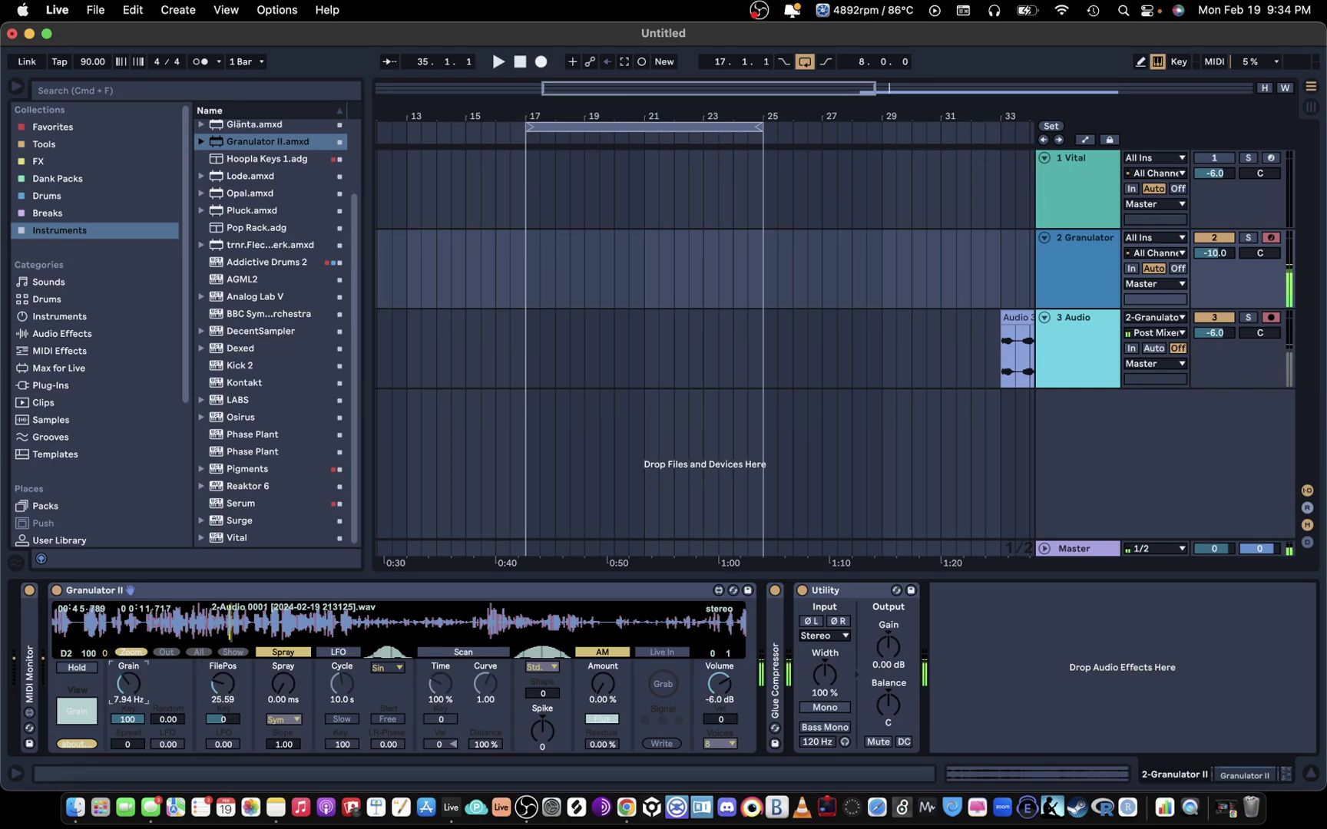
key(x)
key(s)
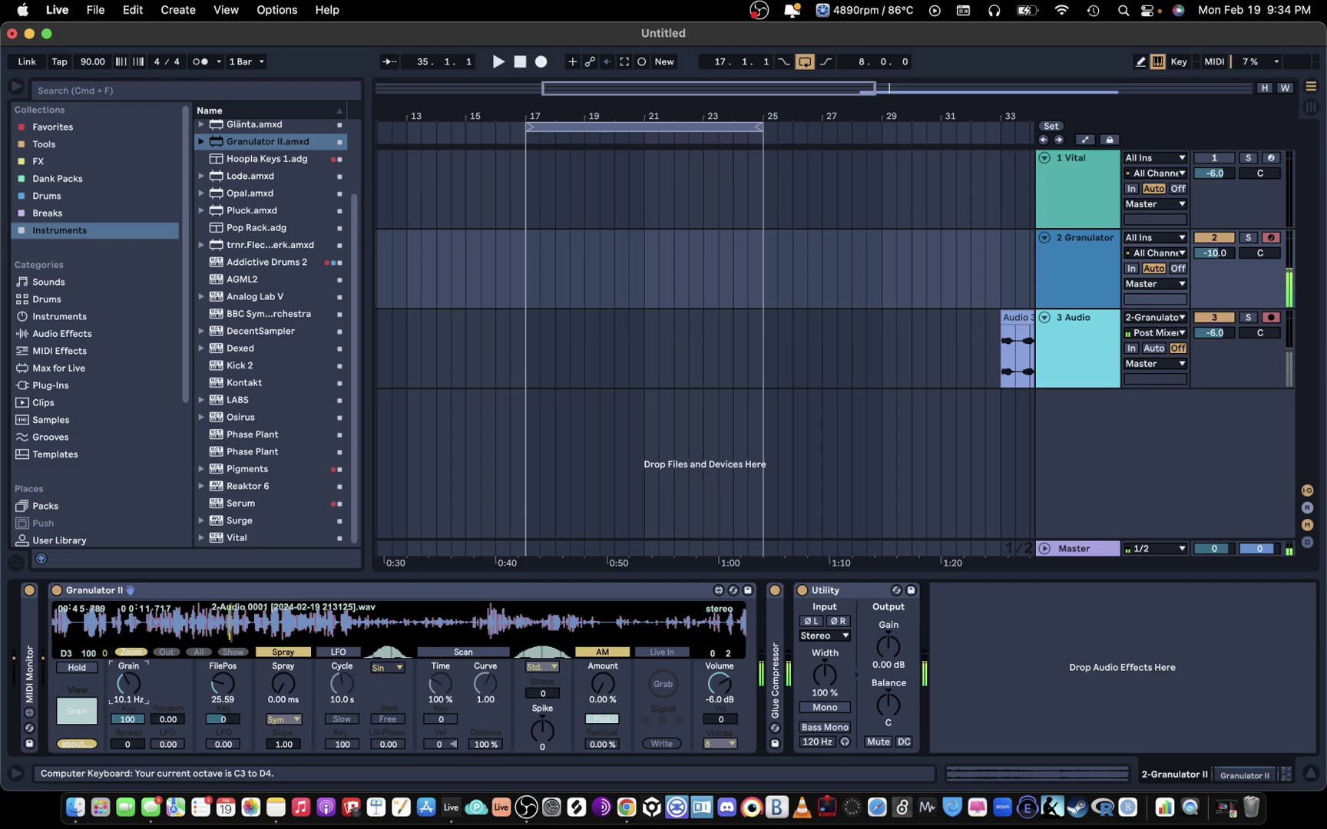
click(541, 61)
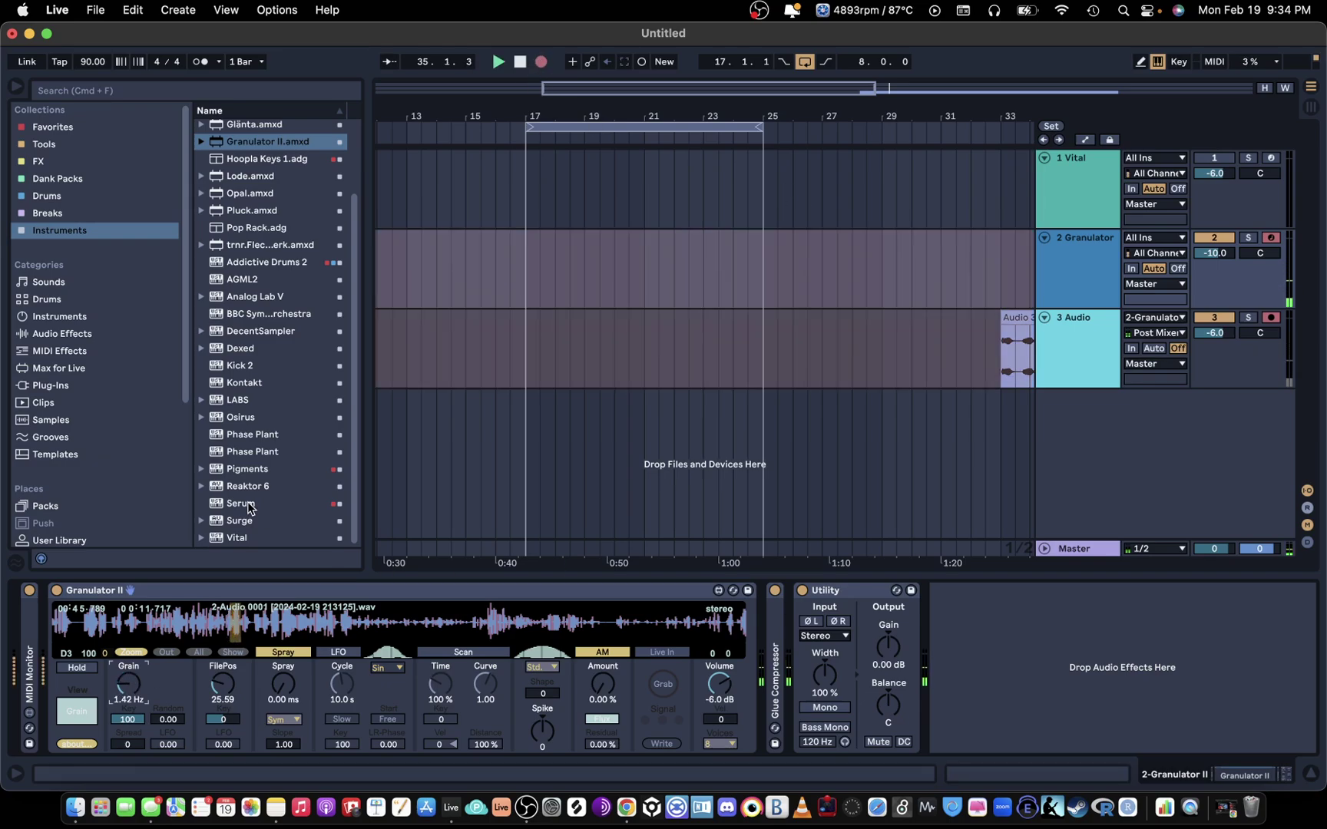
Raise Granulator II's Grain rate to 20.5 Hz while recording and stop the take
click(1067, 364)
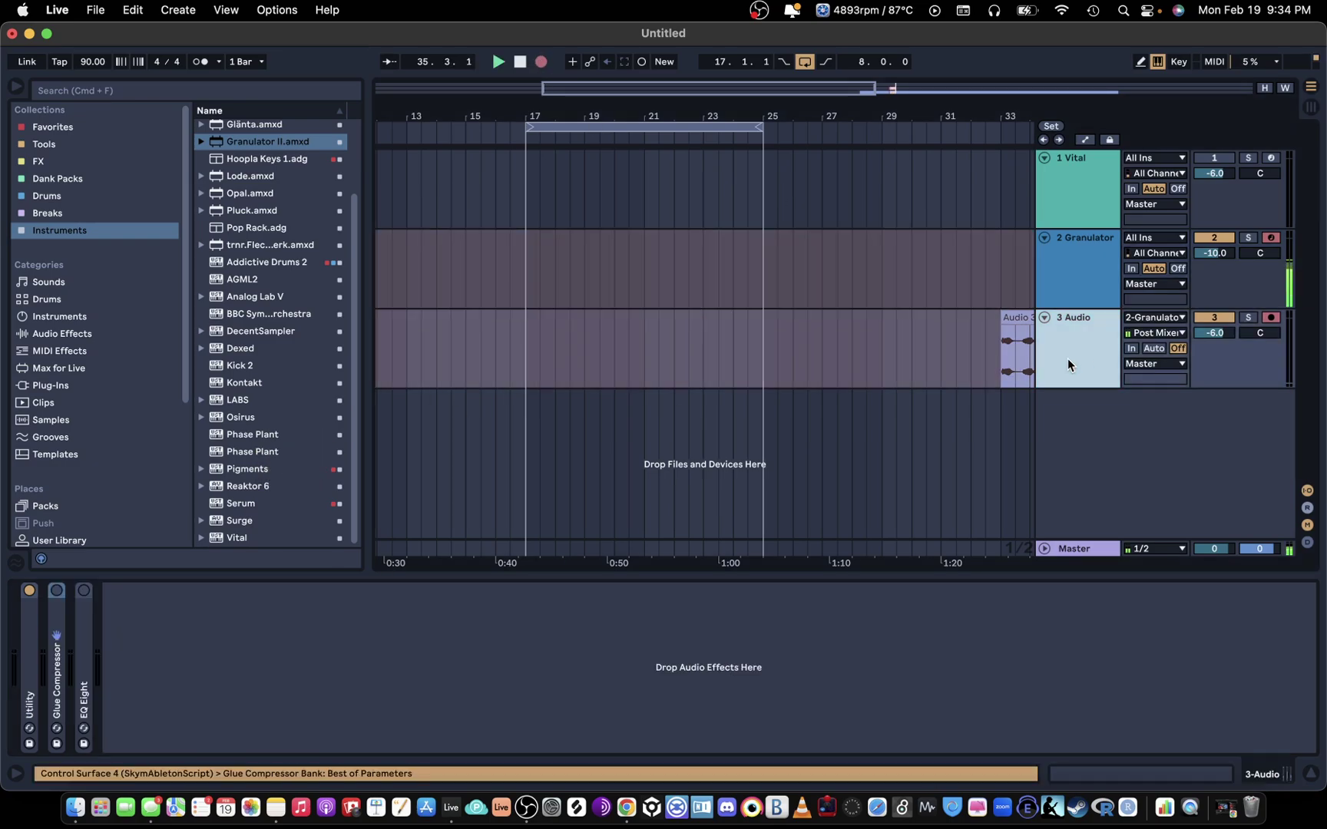
click(1086, 262)
click(134, 684)
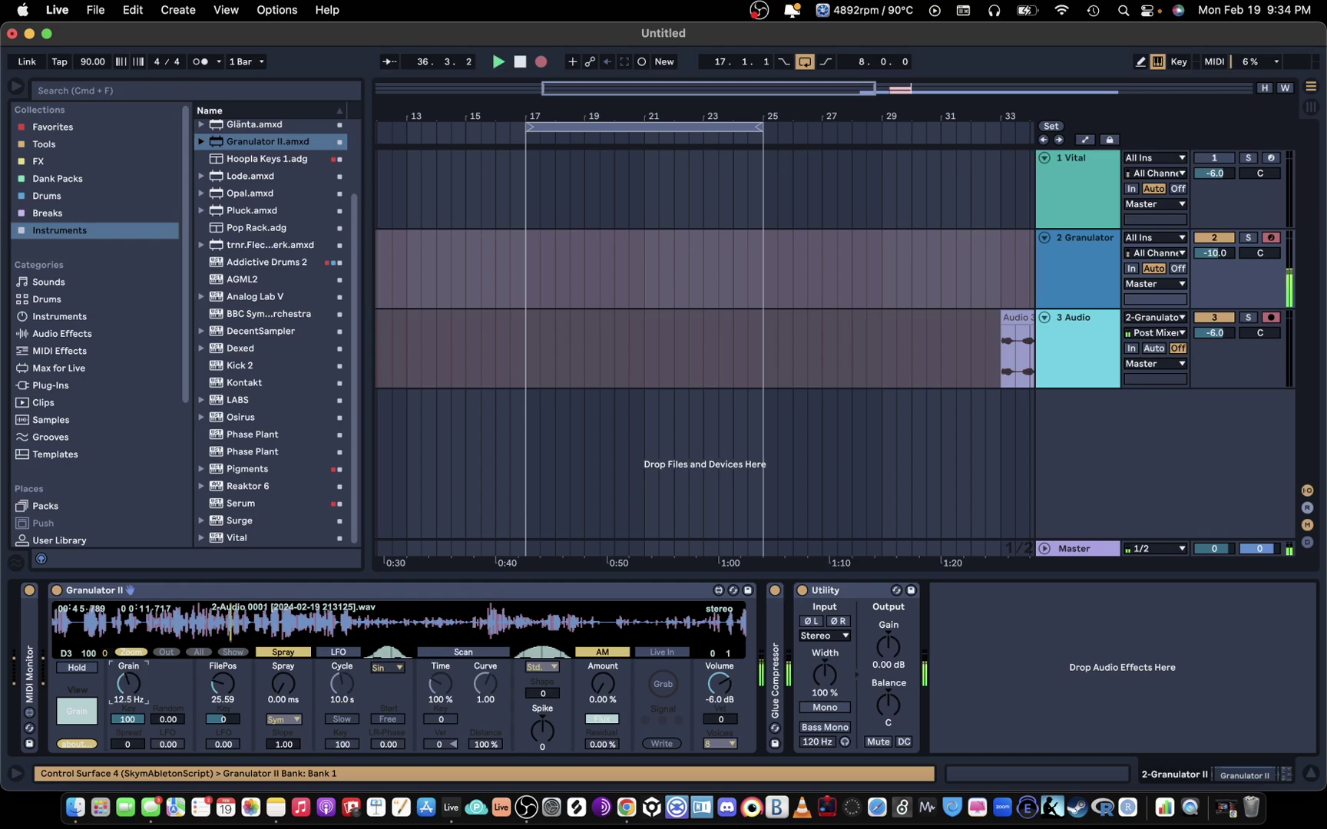
key(space)
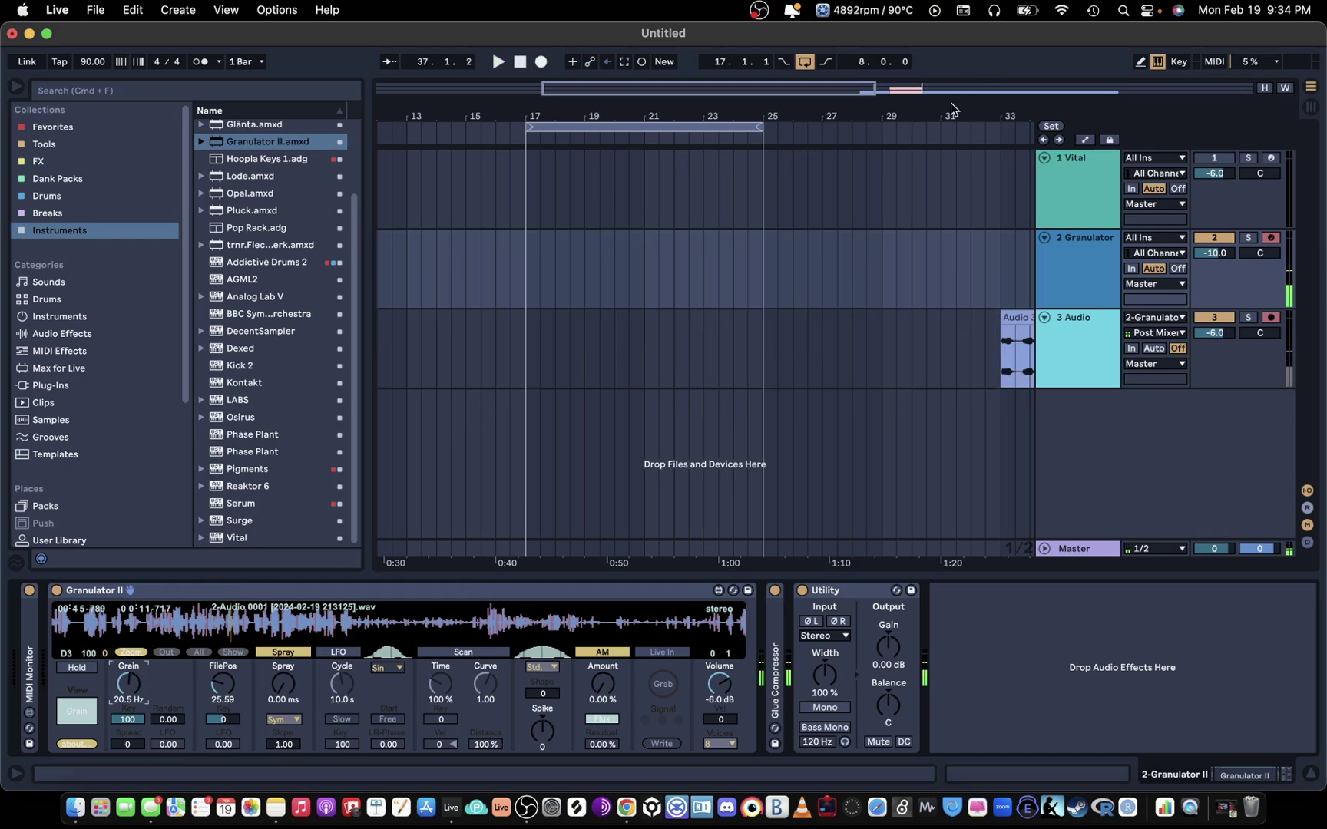
Undo the misplaced Granulator II recording that starts at bar 35, restoring the Audio 3 clip
drag(953, 113, 952, 61)
click(774, 239)
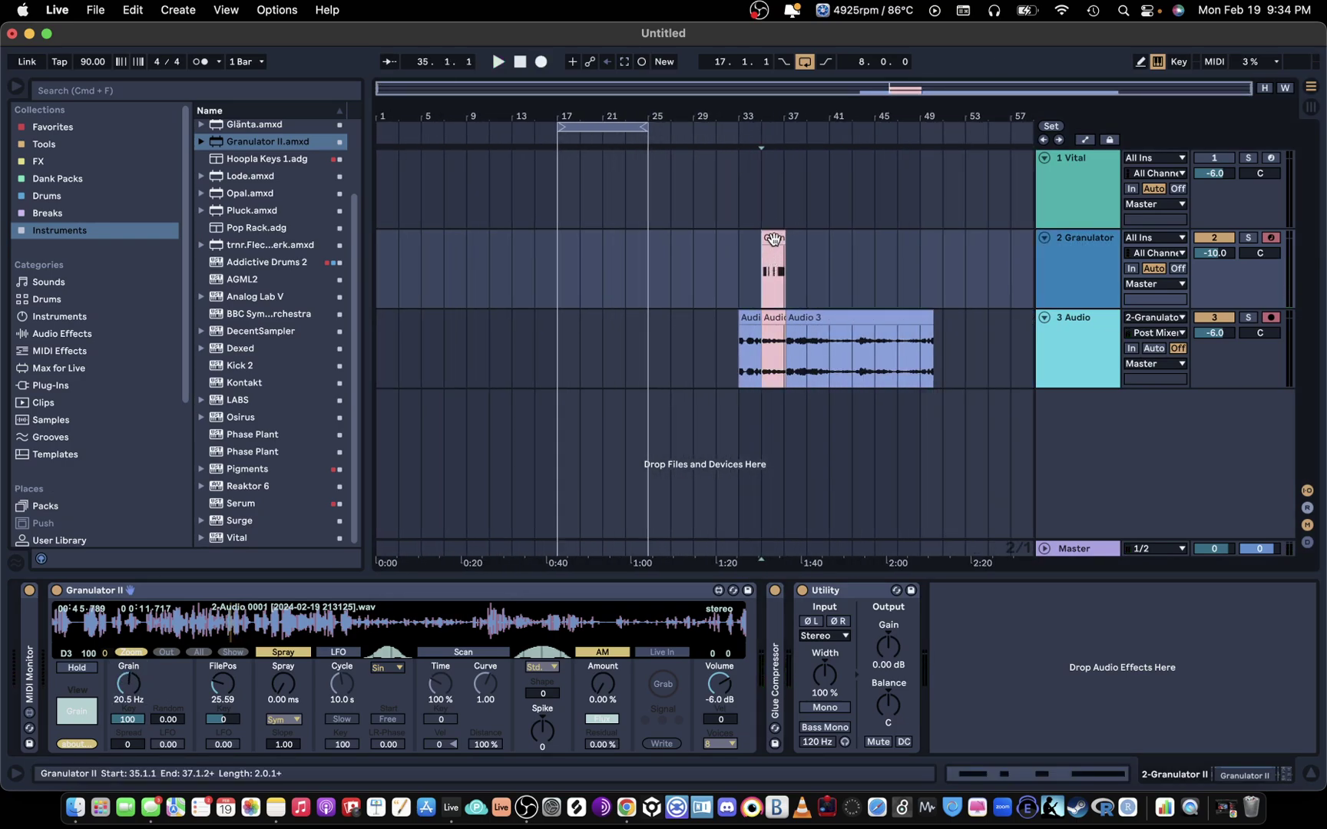
key(Delete)
key(super+z)
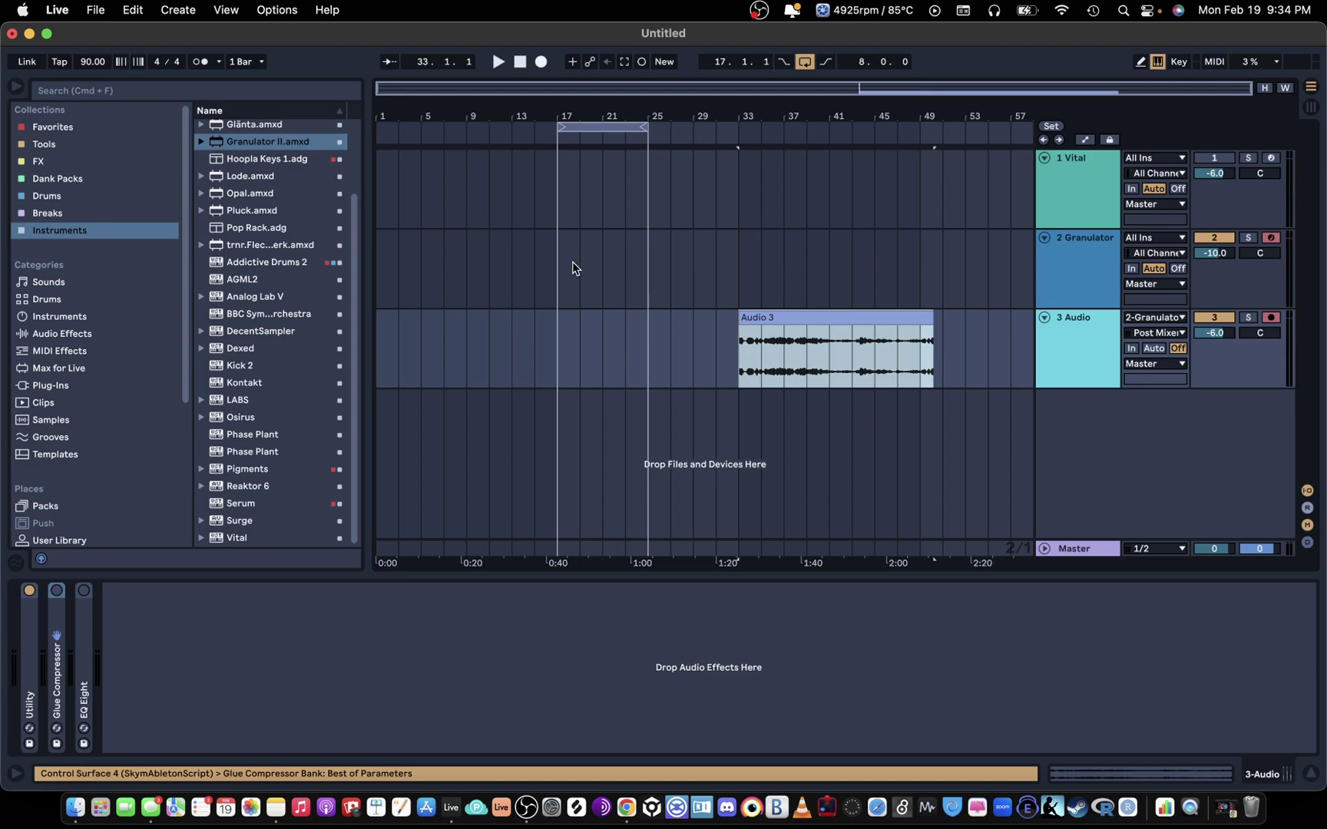
Start recording on the armed tracks from bar 17, playing notes up to the C4 to D5 octave while lowering Grain to 2.43 Hz
click(572, 267)
drag(574, 117, 551, 111)
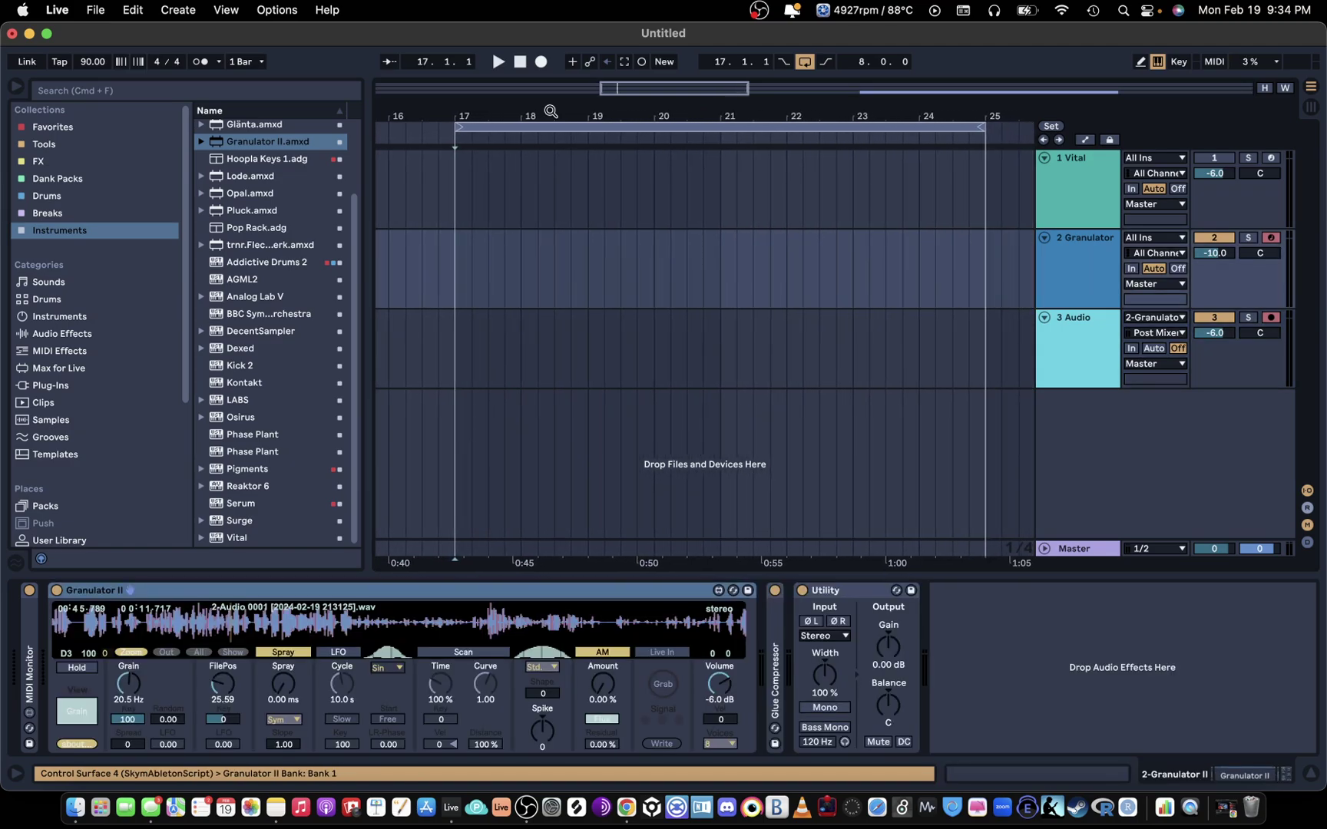
click(541, 61)
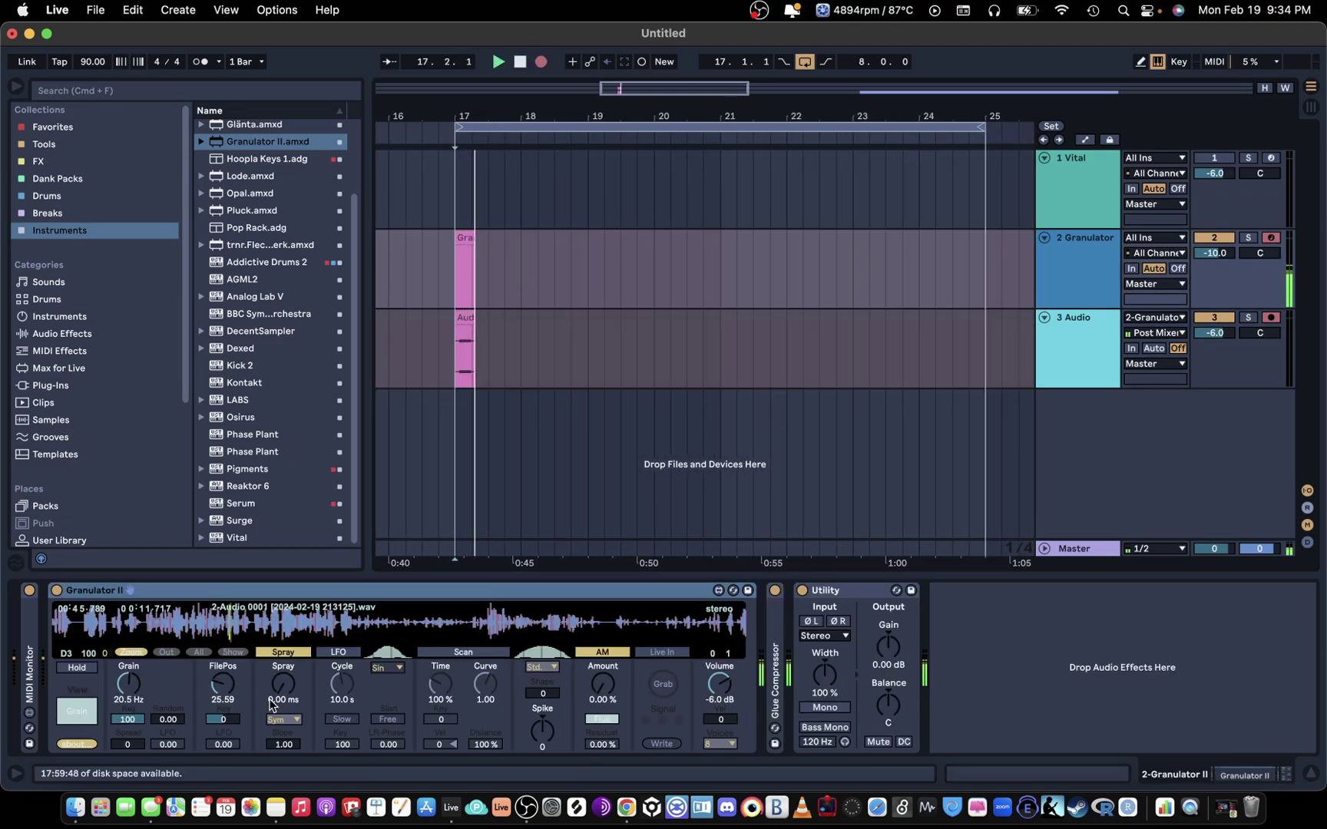
drag(128, 678, 128, 714)
key(s)
key(x)
key(s)
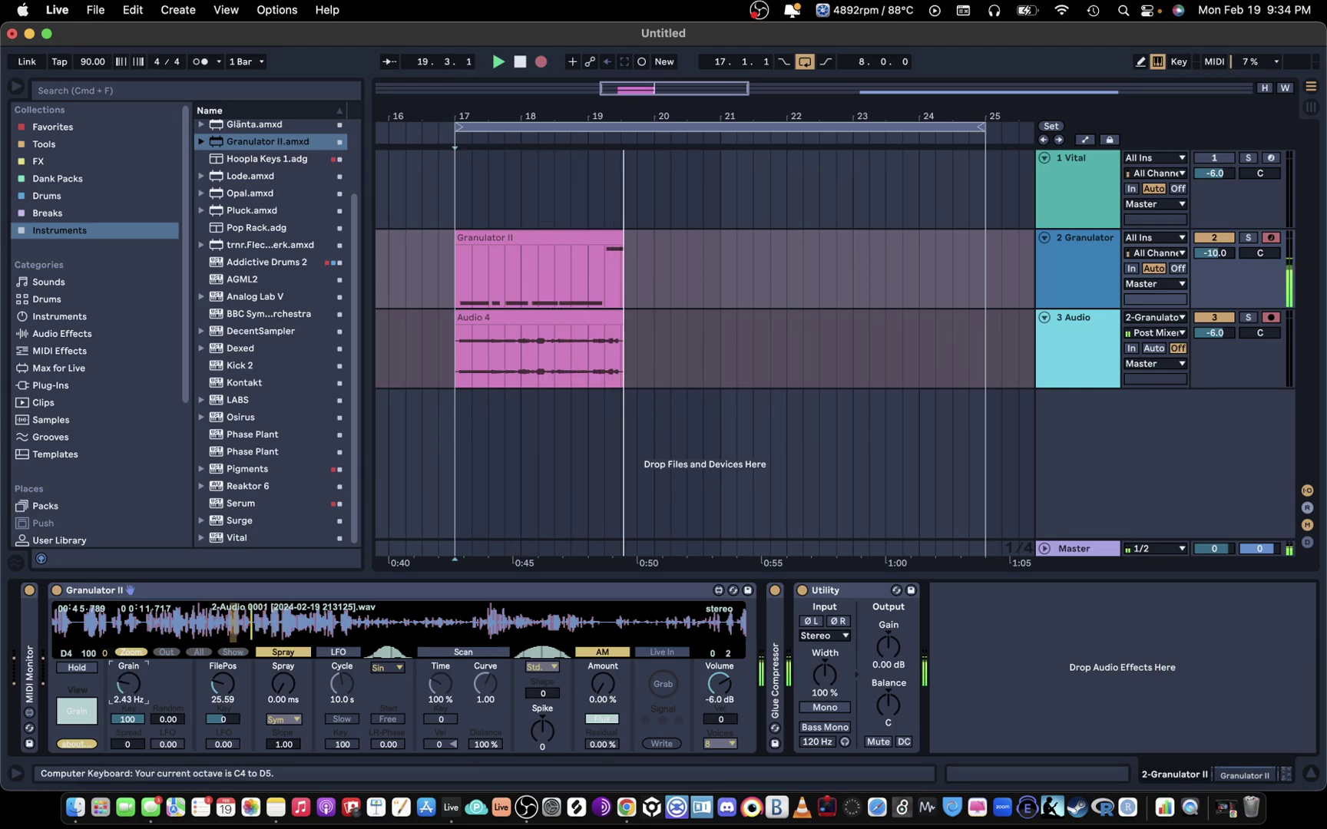
Set FilePos to 40.16 and Grain to 4.93 Hz while recording repeated D4 notes
mouse_move(222, 683)
mouse_down()
mouse_move(222, 649)
mouse_move(223, 676)
mouse_move(284, 678)
mouse_move(283, 658)
mouse_move(283, 685)
mouse_up()
key(s)
key(s)
key(s)
key(s)
key(s)
key(s)
key(s)
key(s)
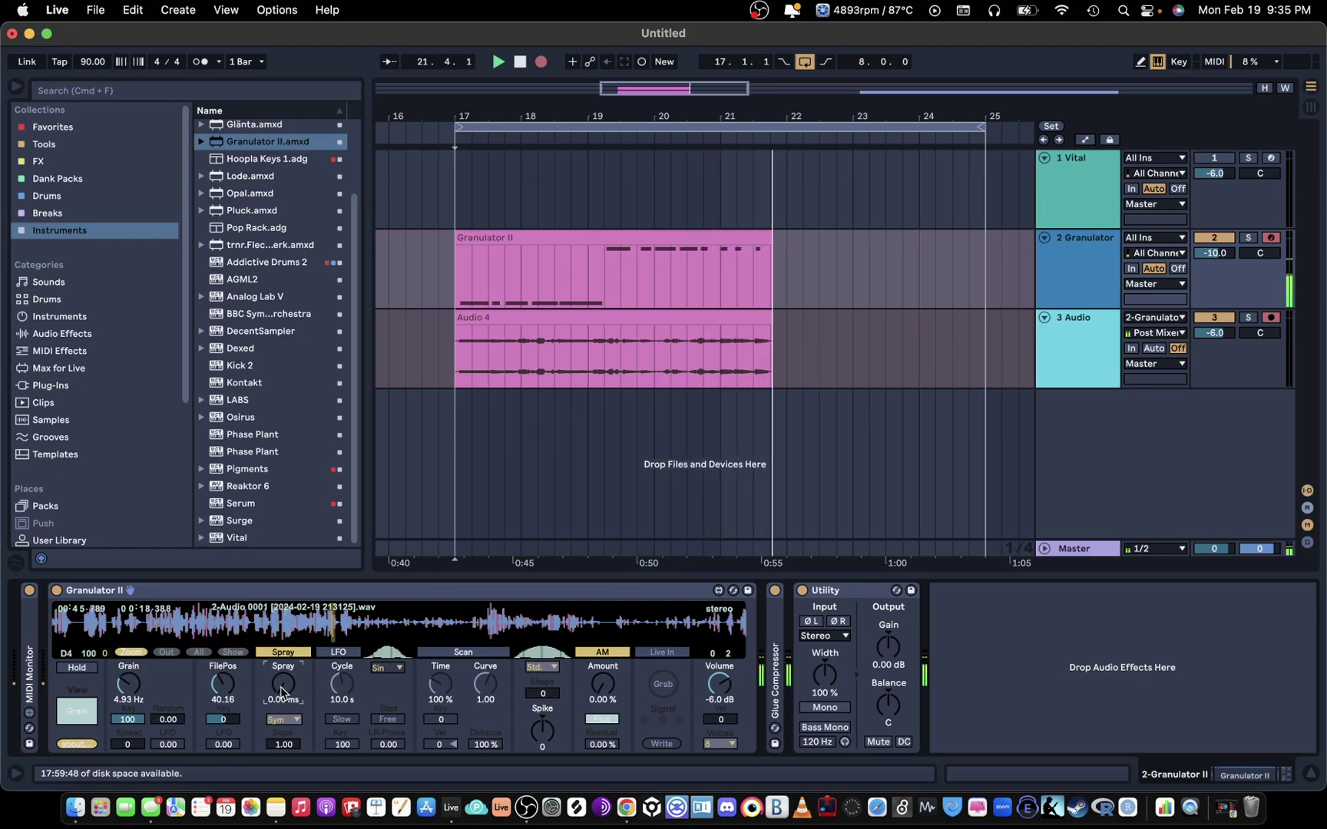
Record short notes while shifting the computer keyboard octave down and back up around the C4 to D5 range
key(s)
key(z)
key(s)
key(x)
key(x)
key(s)
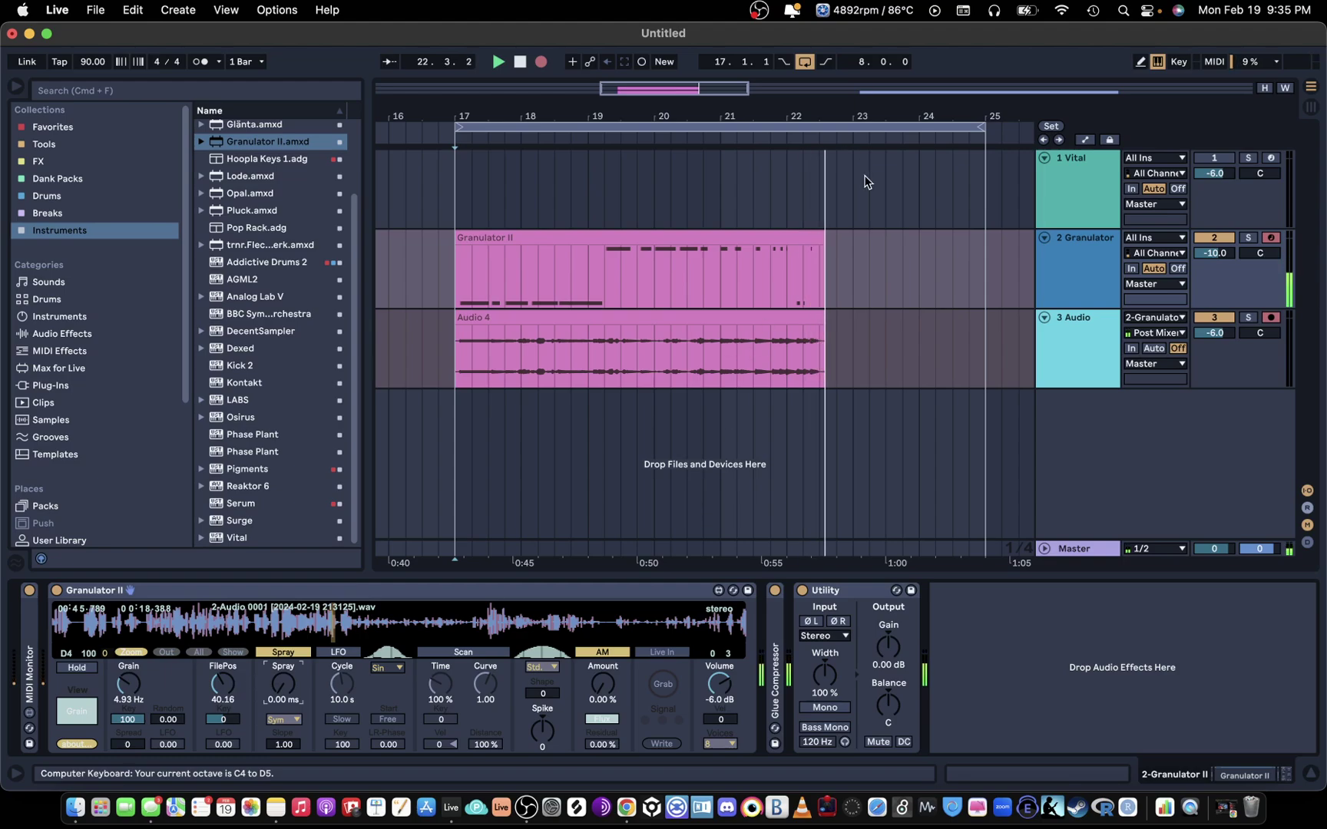
key(s)
key(z)
key(s)
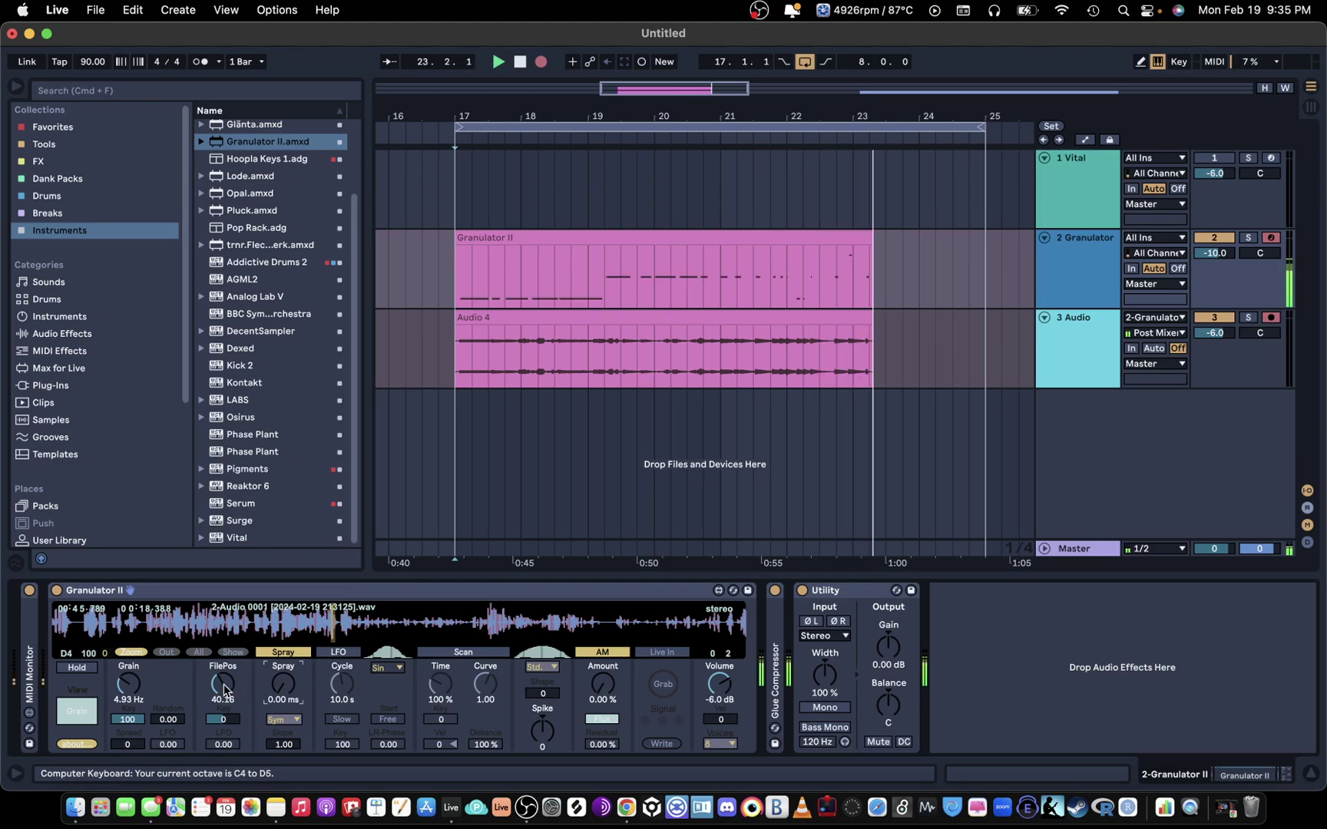
key(z)
key(s)
Adjust Granulator II's FilePos and record a run of repeated notes at the new position
drag(222, 684, 223, 695)
key(s)
key(s)
key(s)
key(s)
key(s)
key(s)
key(s)
key(s)
Lower Granulator II's Grain rate while recording notes and raise the computer keyboard octave
mouse_move(128, 684)
mouse_down()
mouse_move(128, 707)
mouse_move(128, 662)
mouse_move(128, 709)
mouse_up()
key(s)
key(s)
key(x)
key(s)
Set Grain to 0.32 Hz, FilePos to 45.67 and Spray to 1.17 s while recording notes in a higher octave
drag(207, 685, 207, 677)
mouse_move(128, 684)
mouse_down()
mouse_move(128, 651)
mouse_move(128, 694)
mouse_up()
mouse_move(222, 684)
mouse_down()
mouse_move(223, 672)
mouse_move(288, 674)
mouse_move(288, 656)
mouse_move(288, 670)
mouse_up()
key(s)
key(x)
key(s)
key(s)
click(288, 680)
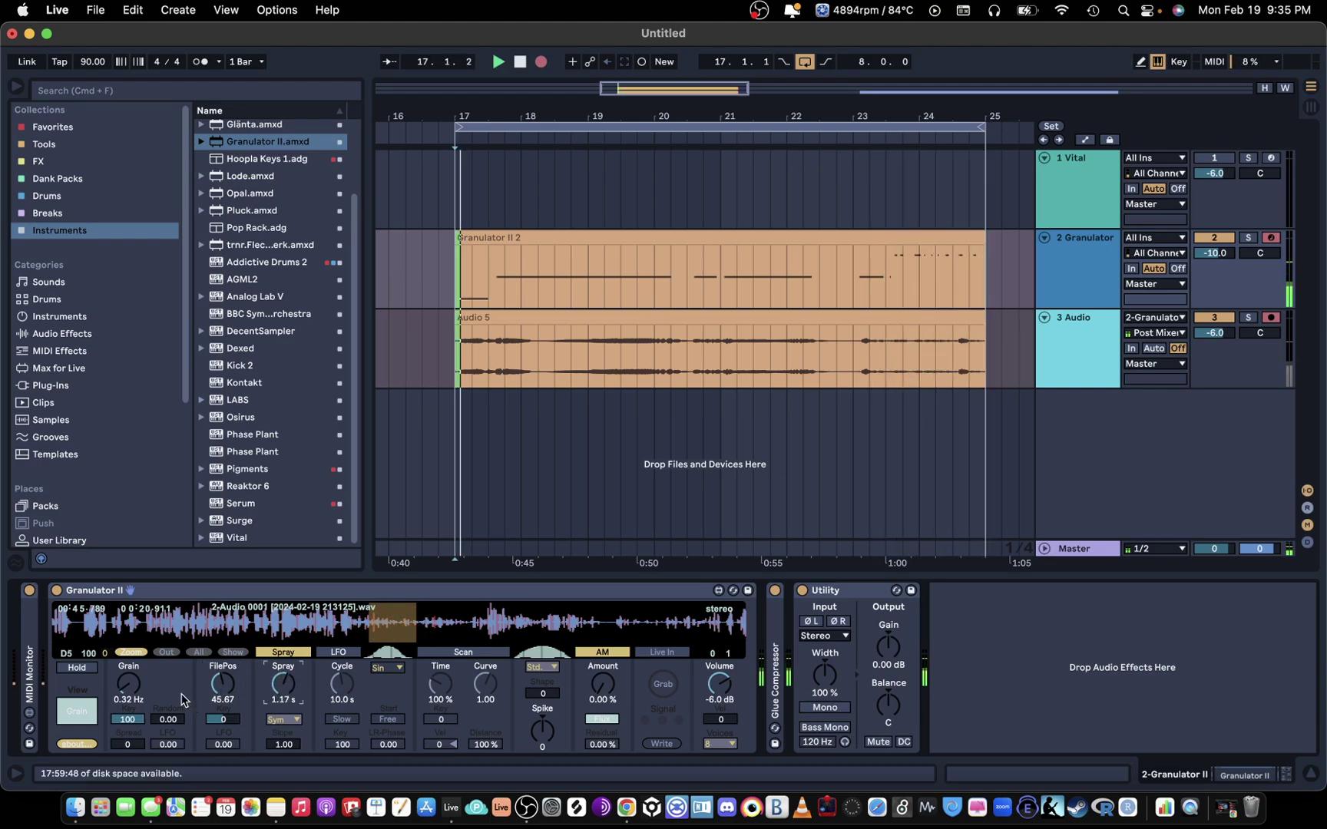
Set Grain to 0.75 Hz, show its automation on the Granulator track and end the recording
click(131, 689)
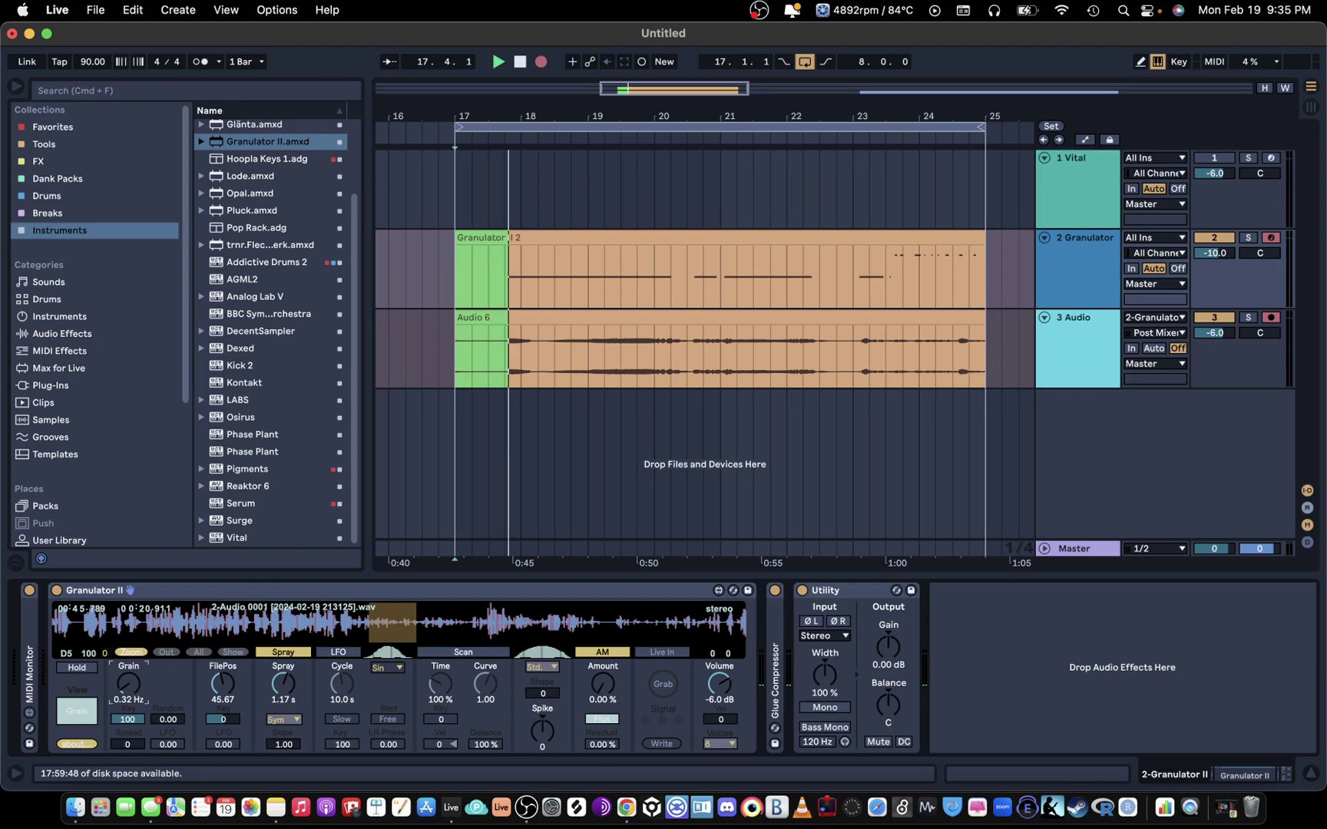
drag(132, 691, 132, 694)
right_click(126, 694)
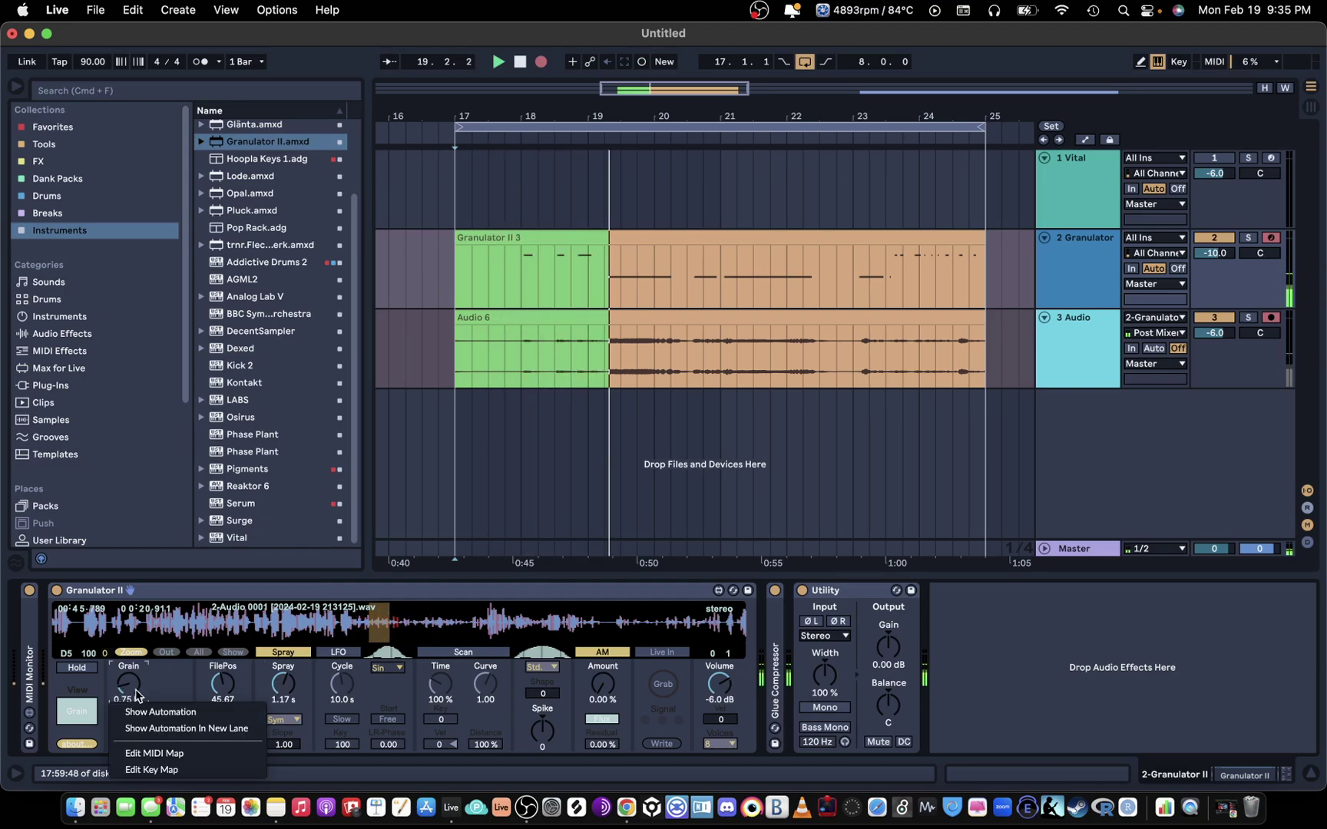
click(151, 714)
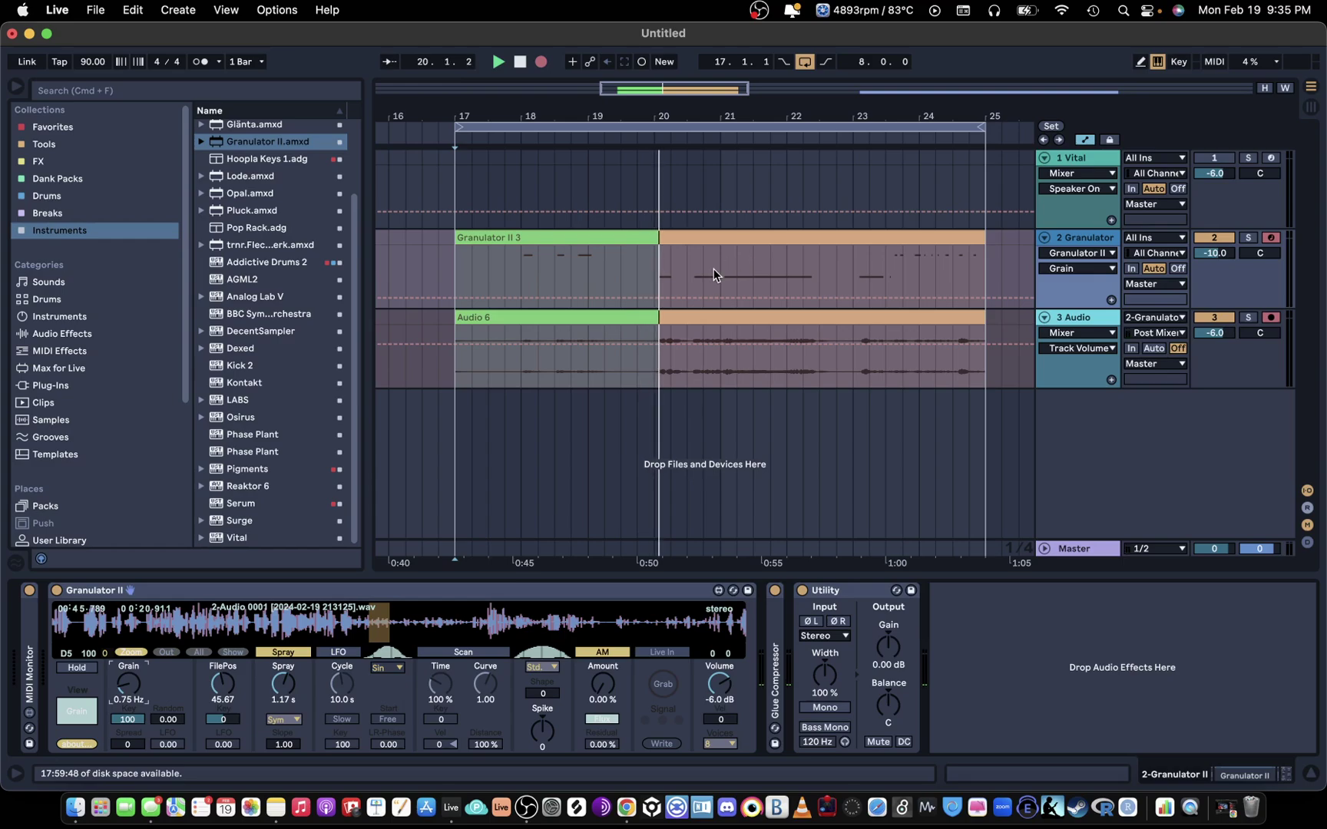
key(space)
Draw freehand Grain automation with repeated peaks over bars 17 to 25 and play it back with the Granulator track soloed
click(693, 237)
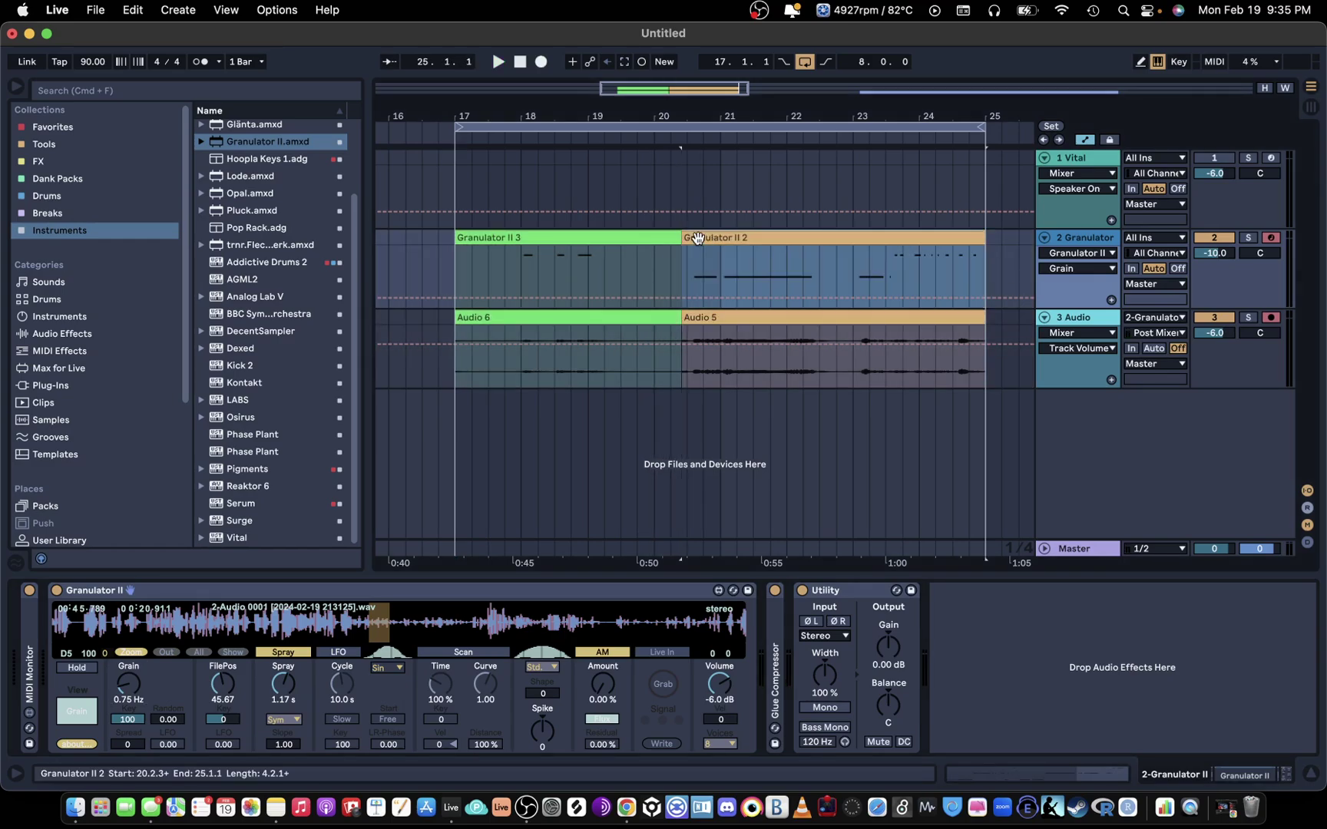
click(685, 317)
click(1084, 238)
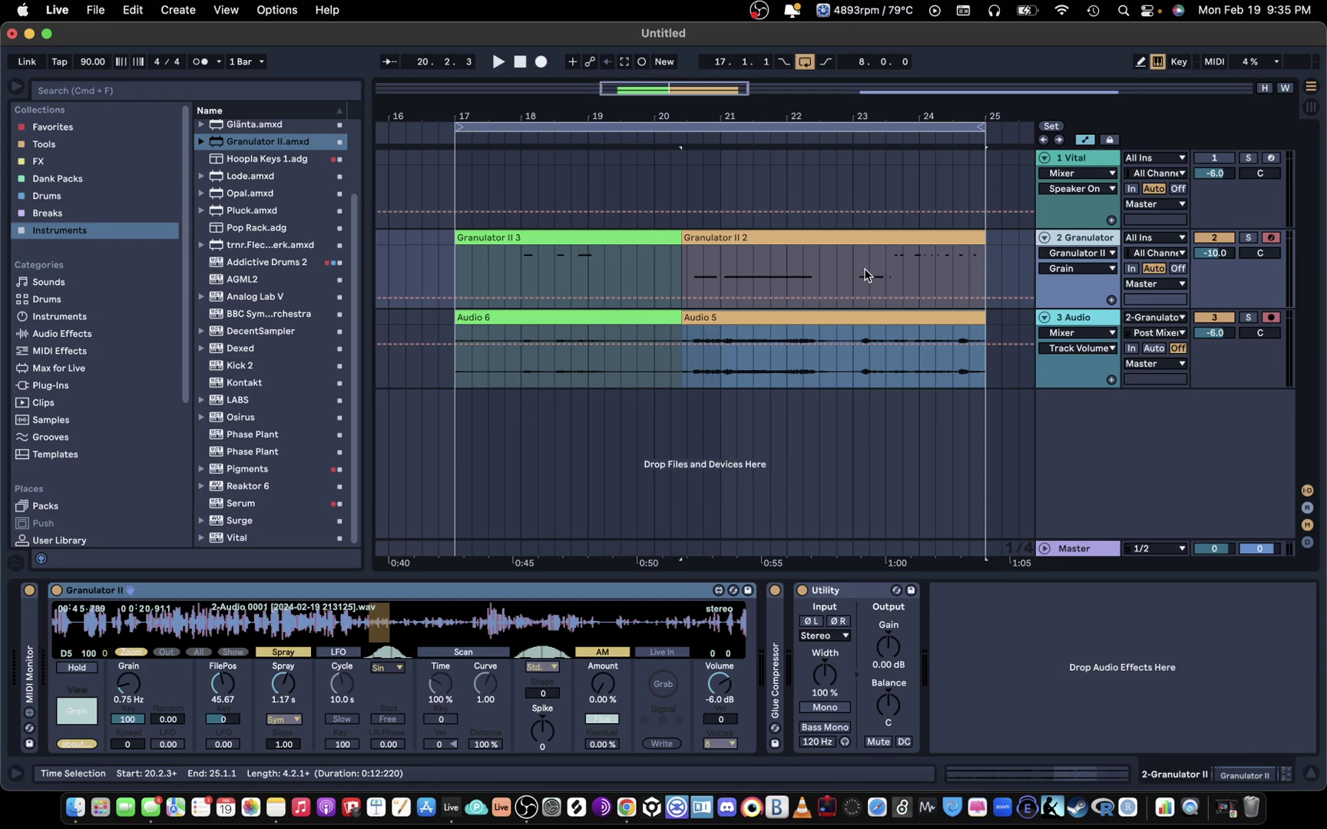
key(b)
mouse_move(456, 261)
mouse_down()
mouse_move(515, 284)
mouse_move(584, 261)
mouse_move(616, 306)
mouse_move(664, 269)
mouse_move(695, 300)
mouse_move(728, 300)
mouse_move(752, 260)
mouse_move(909, 323)
mouse_move(947, 300)
mouse_move(975, 252)
mouse_move(984, 301)
mouse_move(941, 235)
mouse_move(844, 304)
mouse_move(794, 224)
mouse_move(708, 309)
mouse_move(630, 260)
mouse_move(556, 290)
mouse_move(491, 287)
mouse_move(464, 263)
mouse_move(482, 318)
mouse_move(542, 277)
mouse_move(606, 273)
mouse_move(692, 290)
mouse_move(737, 320)
mouse_move(797, 247)
mouse_move(891, 281)
mouse_move(969, 244)
mouse_move(1003, 290)
mouse_move(921, 331)
mouse_move(857, 313)
mouse_move(816, 266)
mouse_move(777, 251)
mouse_move(688, 261)
mouse_move(627, 290)
mouse_move(577, 267)
mouse_move(464, 273)
mouse_move(502, 301)
mouse_move(548, 301)
mouse_move(597, 263)
mouse_move(669, 262)
mouse_move(750, 295)
mouse_move(923, 175)
mouse_move(1009, 306)
mouse_move(951, 341)
mouse_move(891, 290)
mouse_move(866, 211)
mouse_move(788, 295)
mouse_move(761, 301)
mouse_move(728, 264)
mouse_move(698, 283)
mouse_move(587, 298)
mouse_up()
key(space)
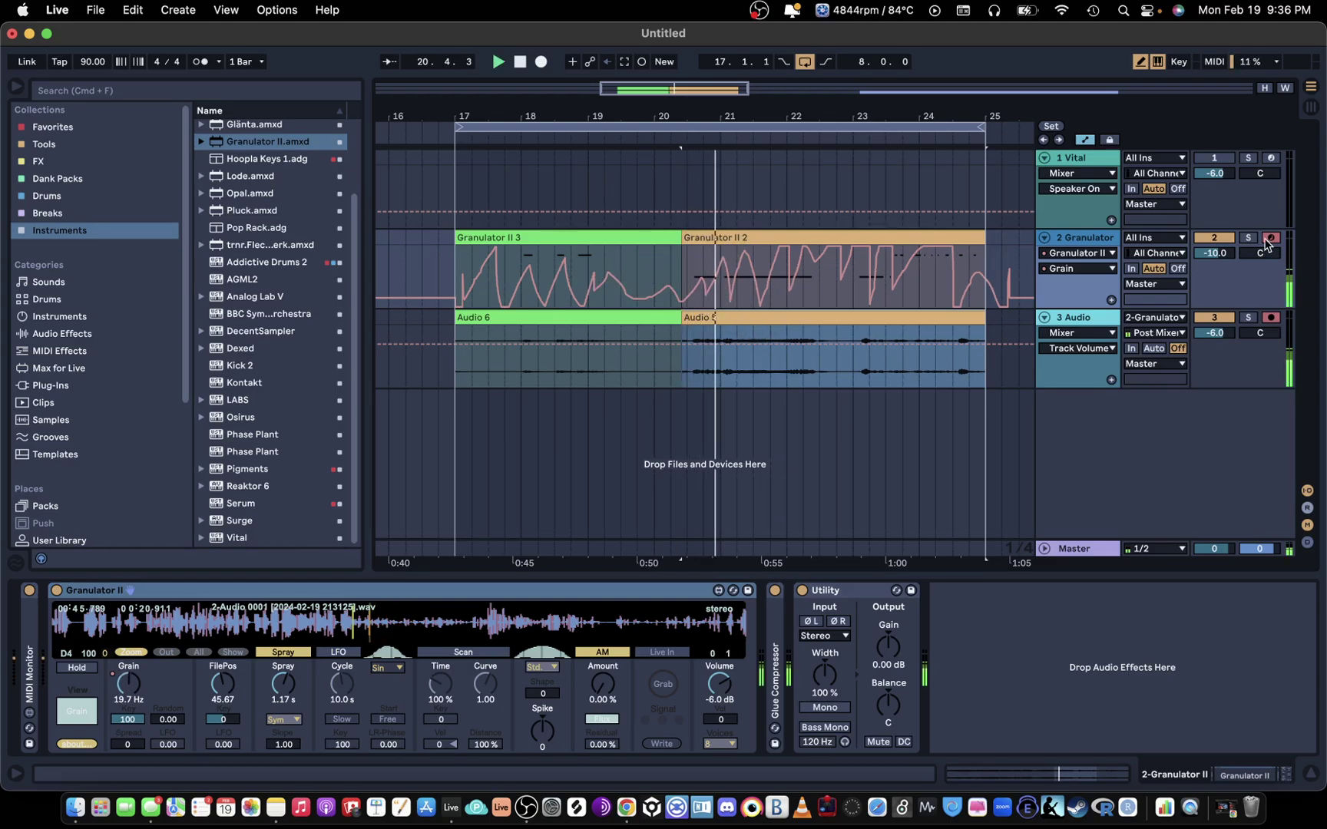
click(1247, 237)
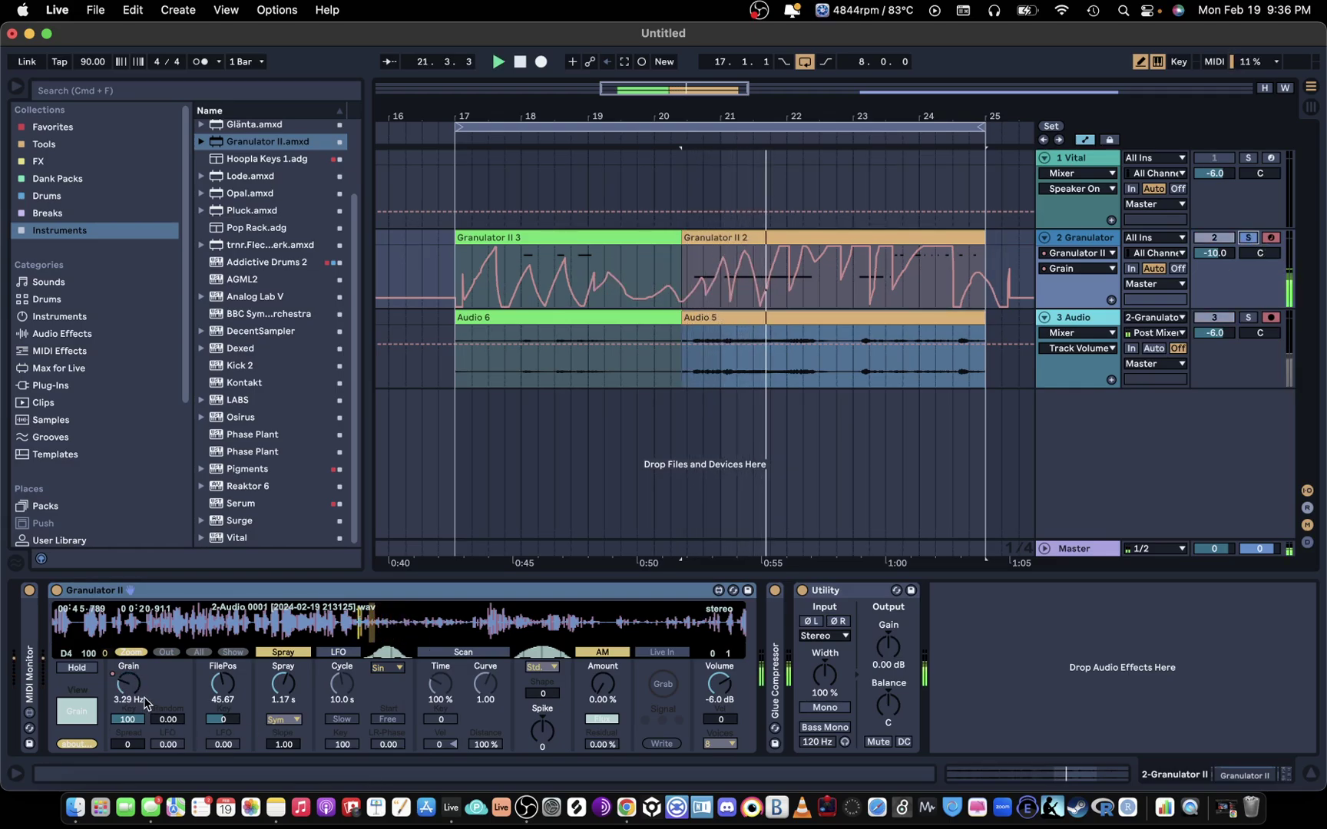
Show FilePos automation on the Granulator track and draw a freehand wavy curve across bars 17 to 25
right_click(226, 694)
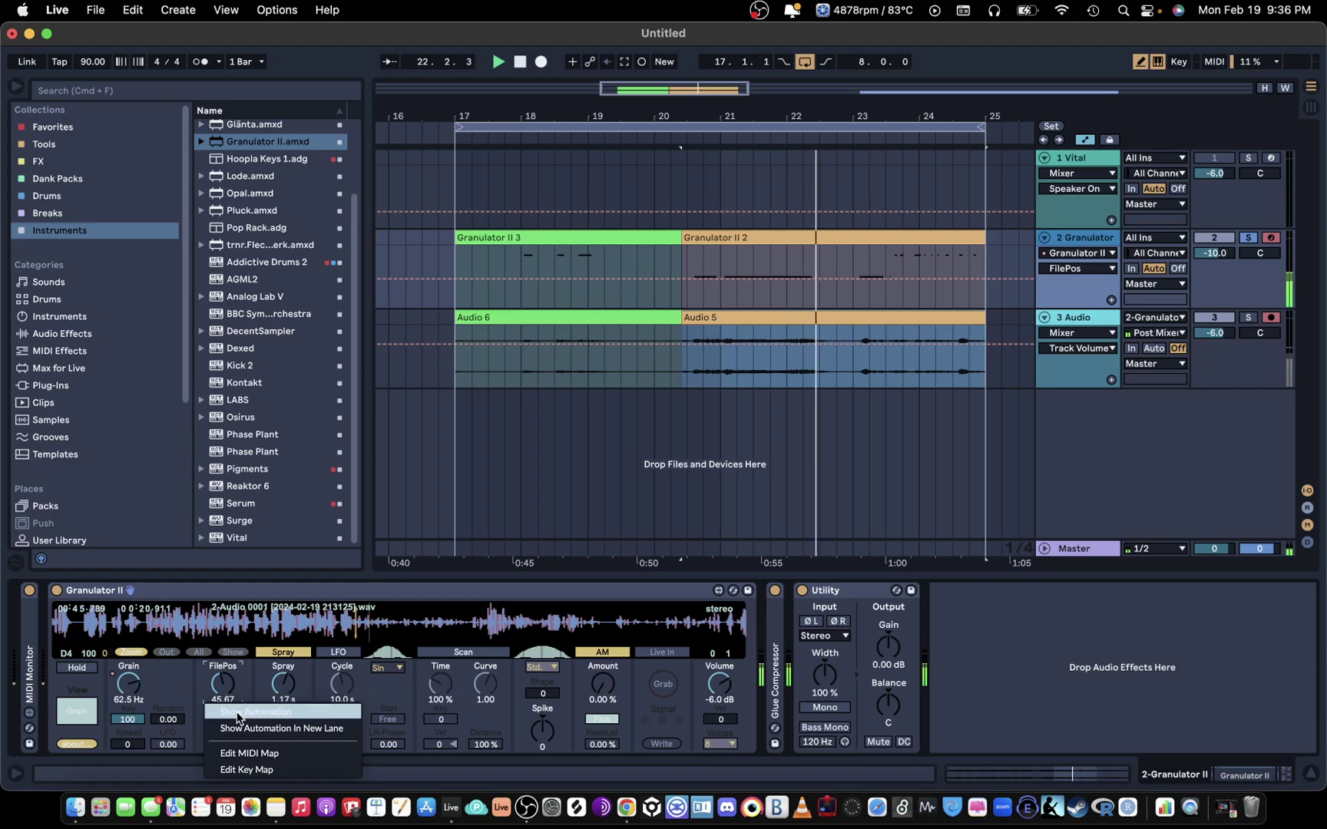
click(240, 712)
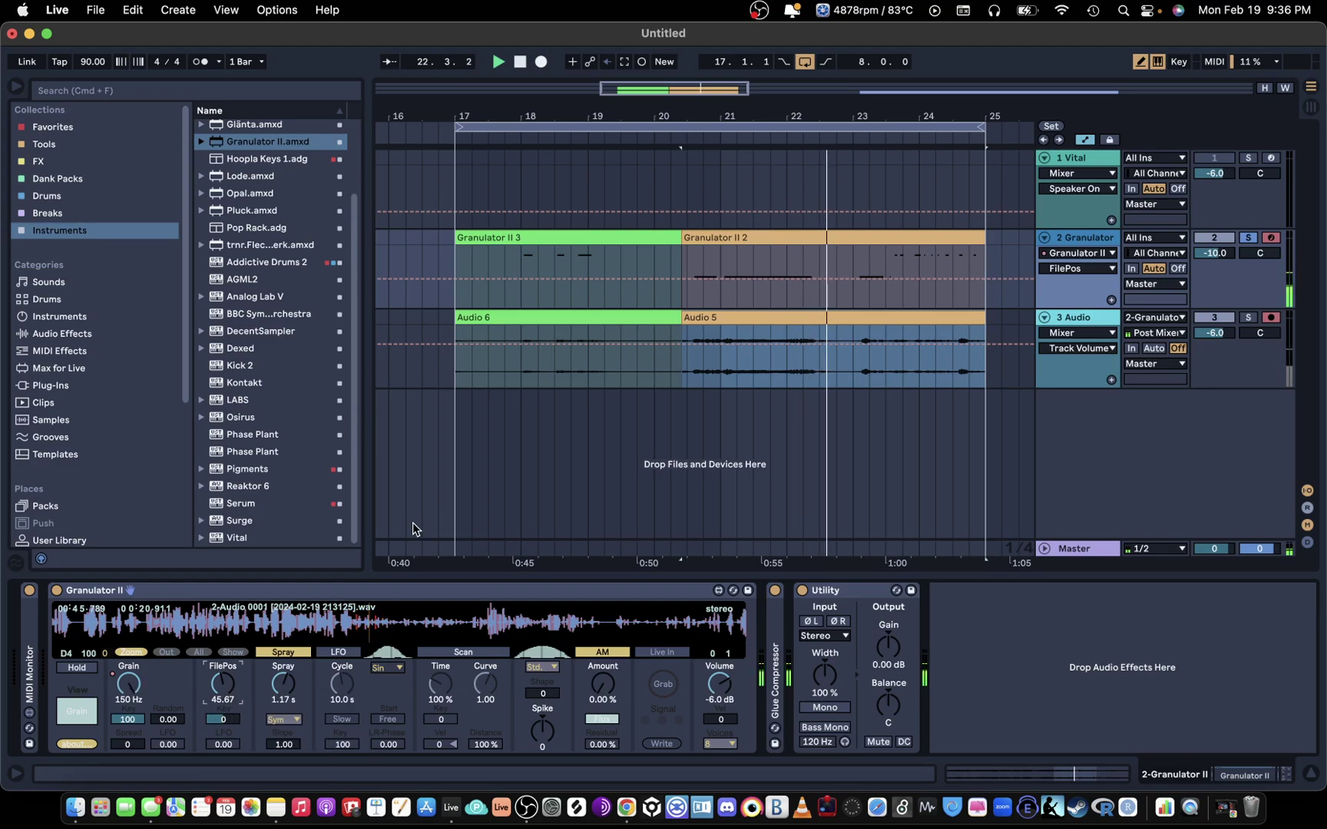
click(771, 255)
drag(754, 268, 852, 249)
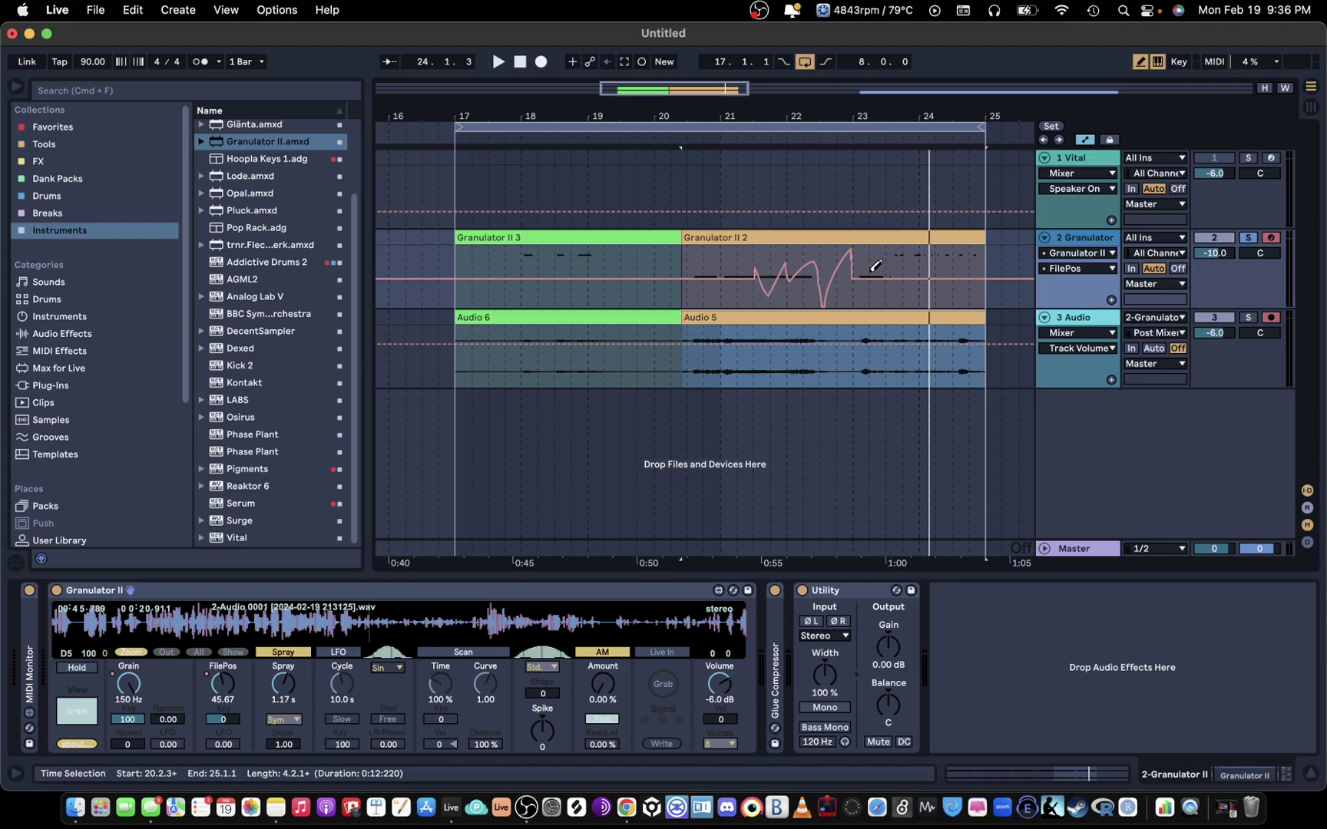
mouse_move(718, 251)
mouse_down()
mouse_move(941, 281)
mouse_move(955, 307)
mouse_move(906, 278)
mouse_move(685, 264)
mouse_move(618, 332)
mouse_move(565, 281)
mouse_up()
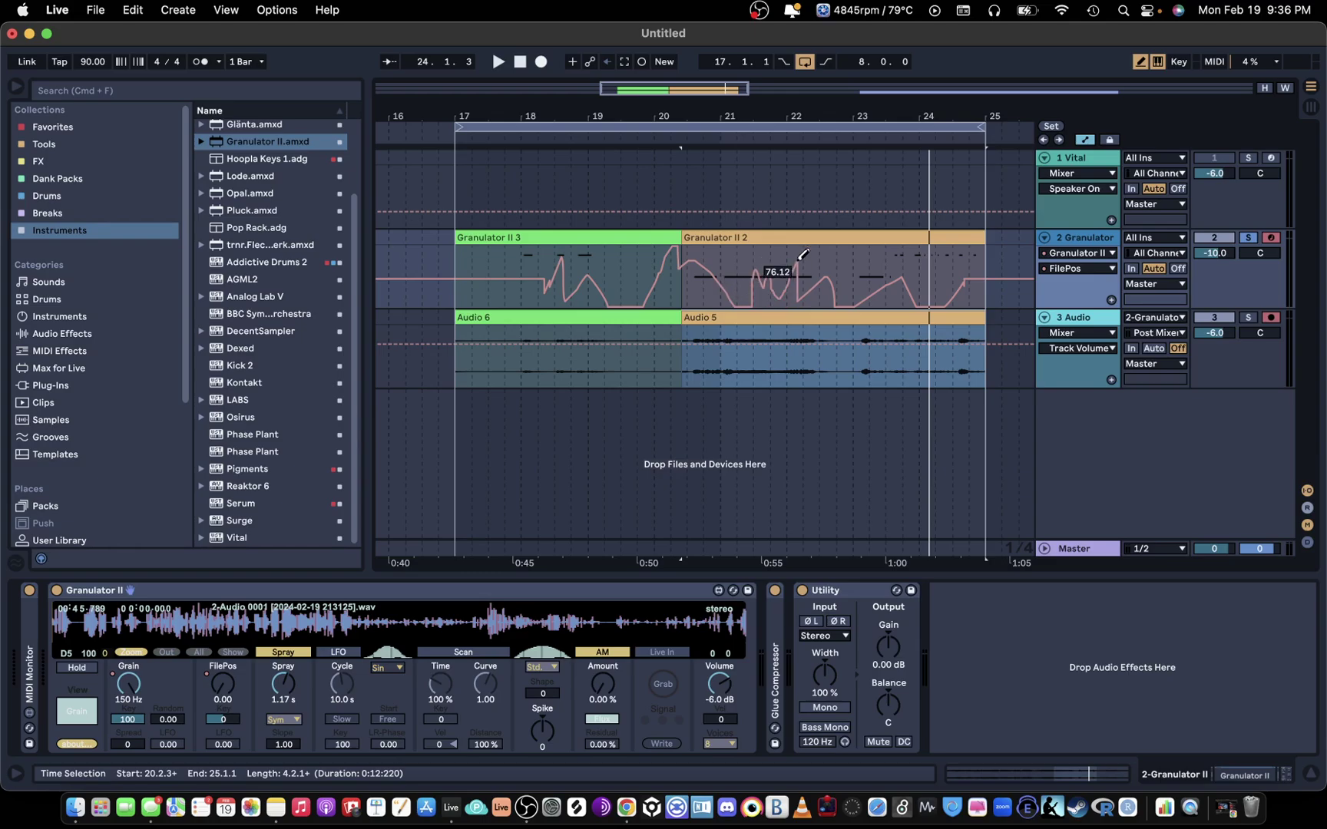
mouse_move(850, 329)
mouse_down()
mouse_move(945, 264)
mouse_move(962, 259)
mouse_move(976, 277)
mouse_move(836, 289)
mouse_move(781, 252)
mouse_move(670, 303)
mouse_move(444, 282)
mouse_move(591, 275)
mouse_up()
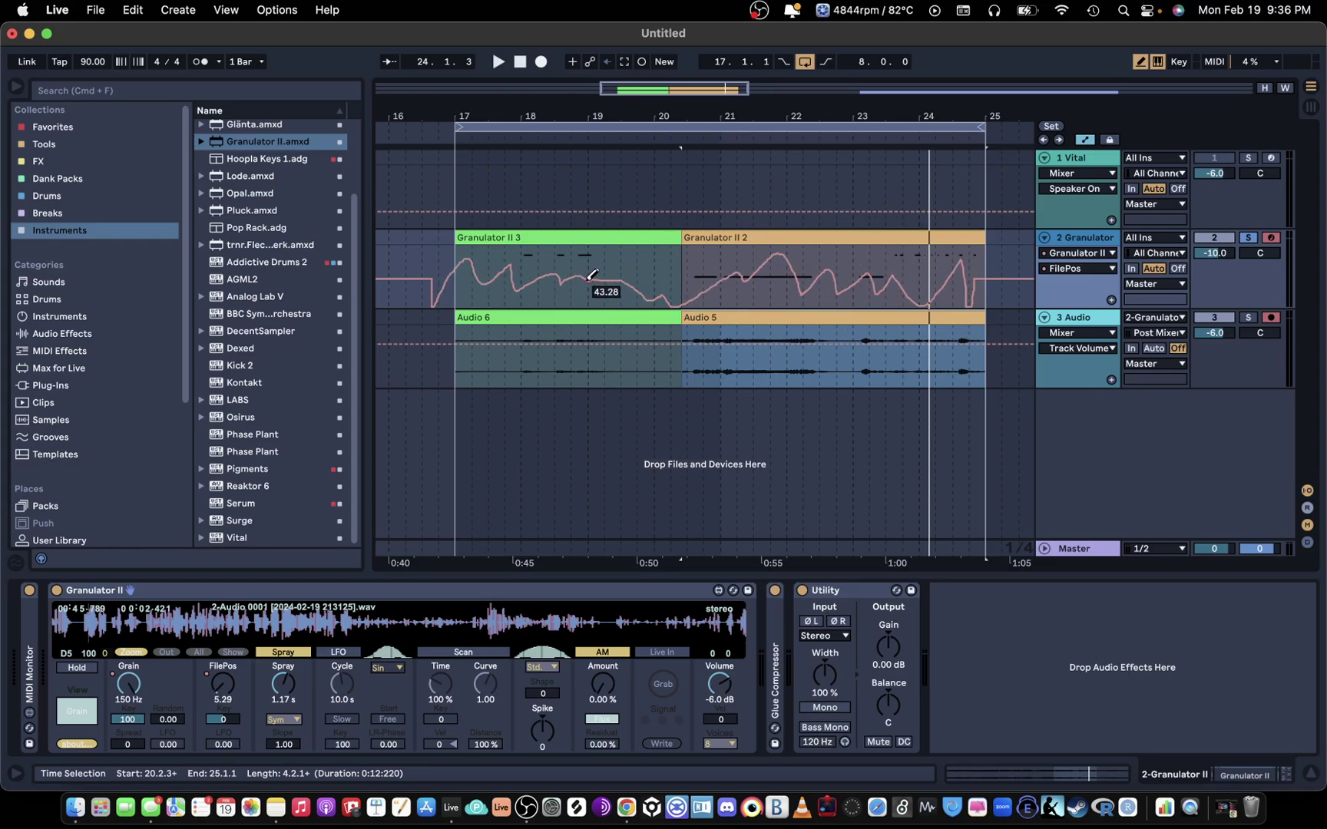
drag(690, 293, 758, 267)
Insert a sine shape into the FilePos automation at 21.3.1 and another spanning 17.1.1 to 20.3.1
right_click(761, 271)
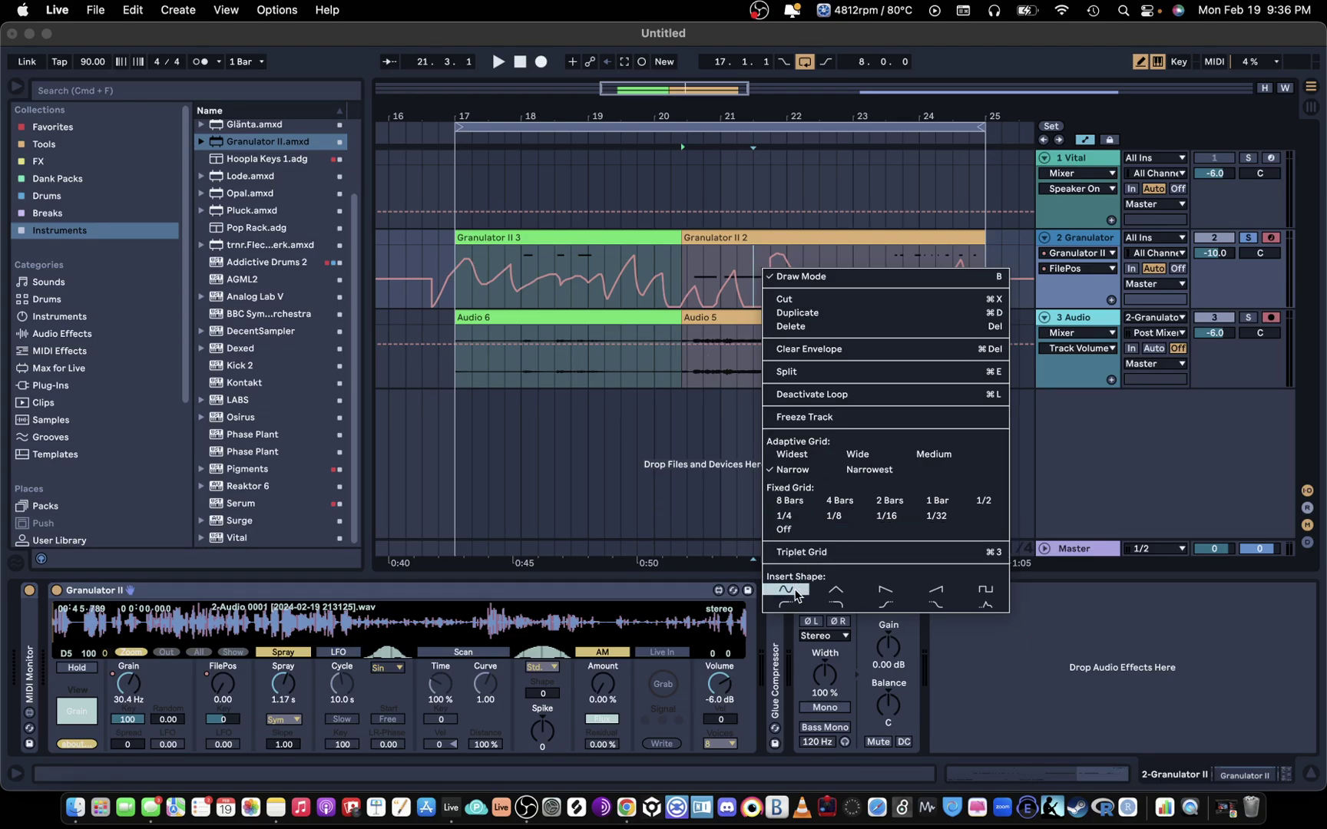
click(795, 598)
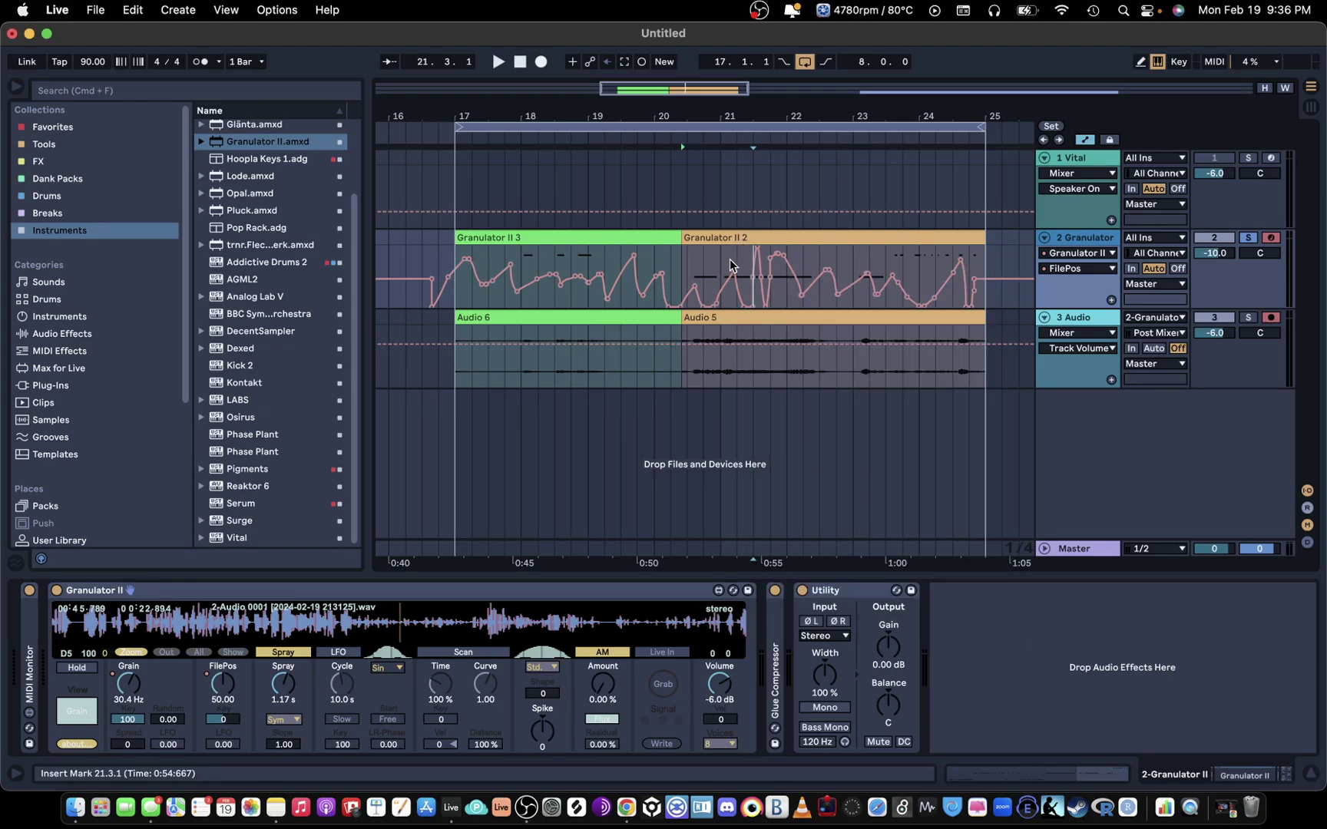
drag(458, 294, 680, 300)
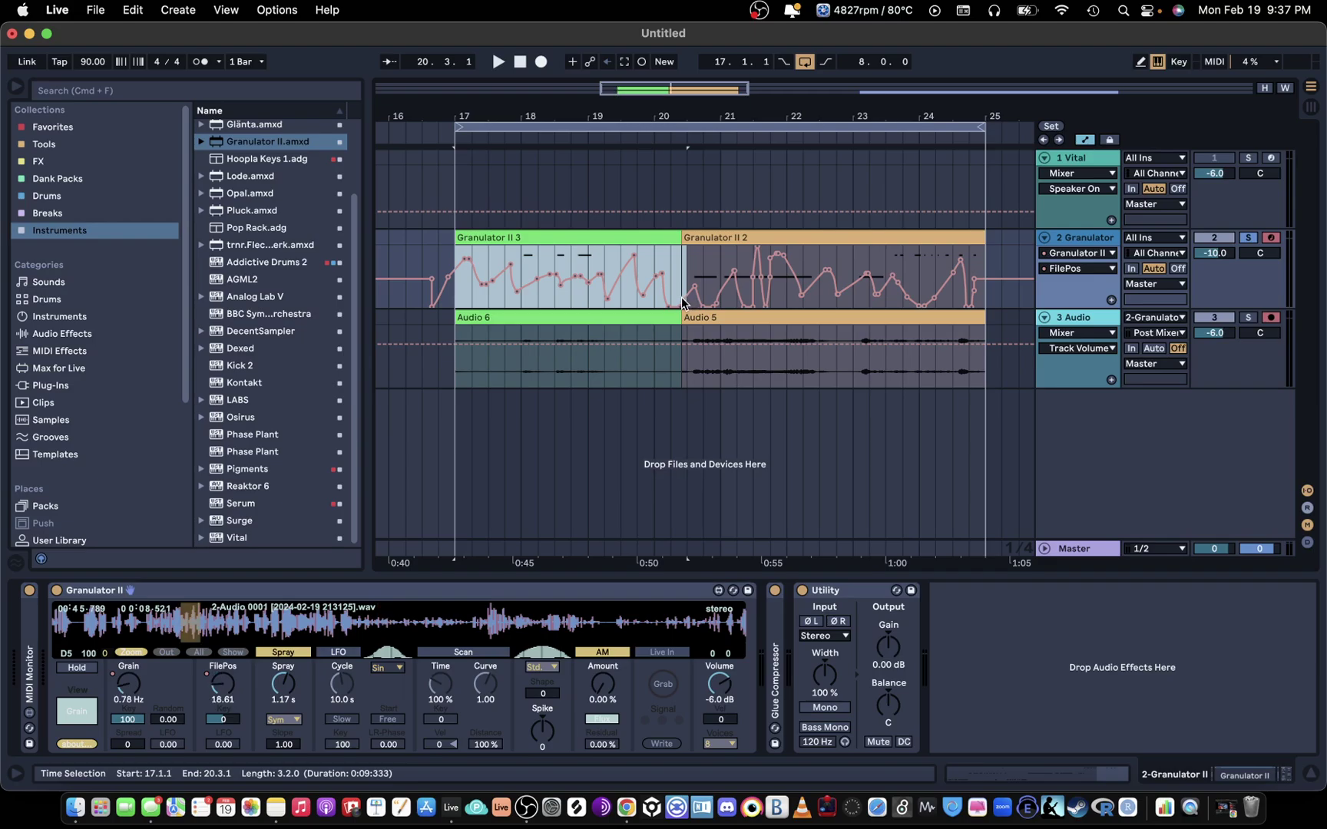
right_click(671, 273)
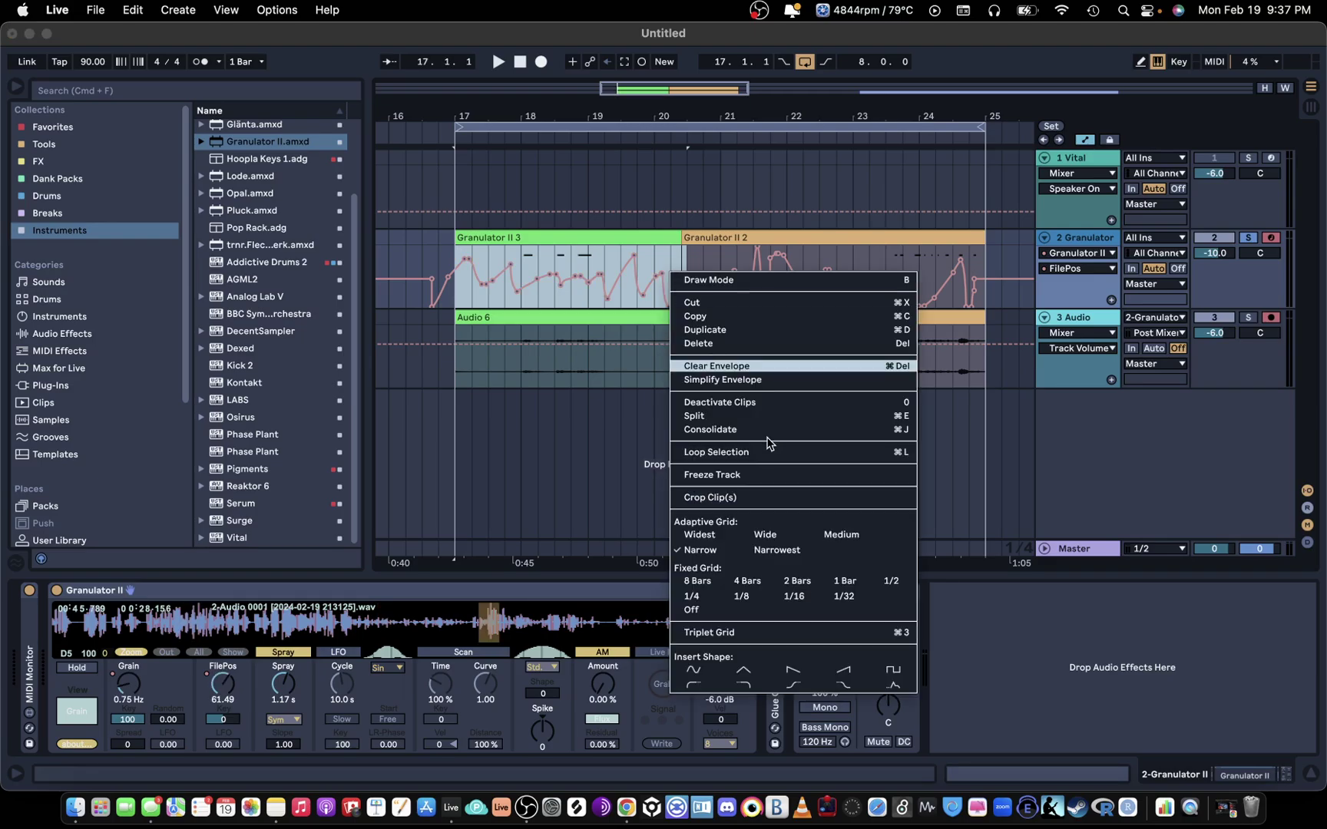
click(700, 673)
Insert a rising ramp shape into the FilePos automation from 20.3.1 to 25.1.1
drag(692, 257, 991, 269)
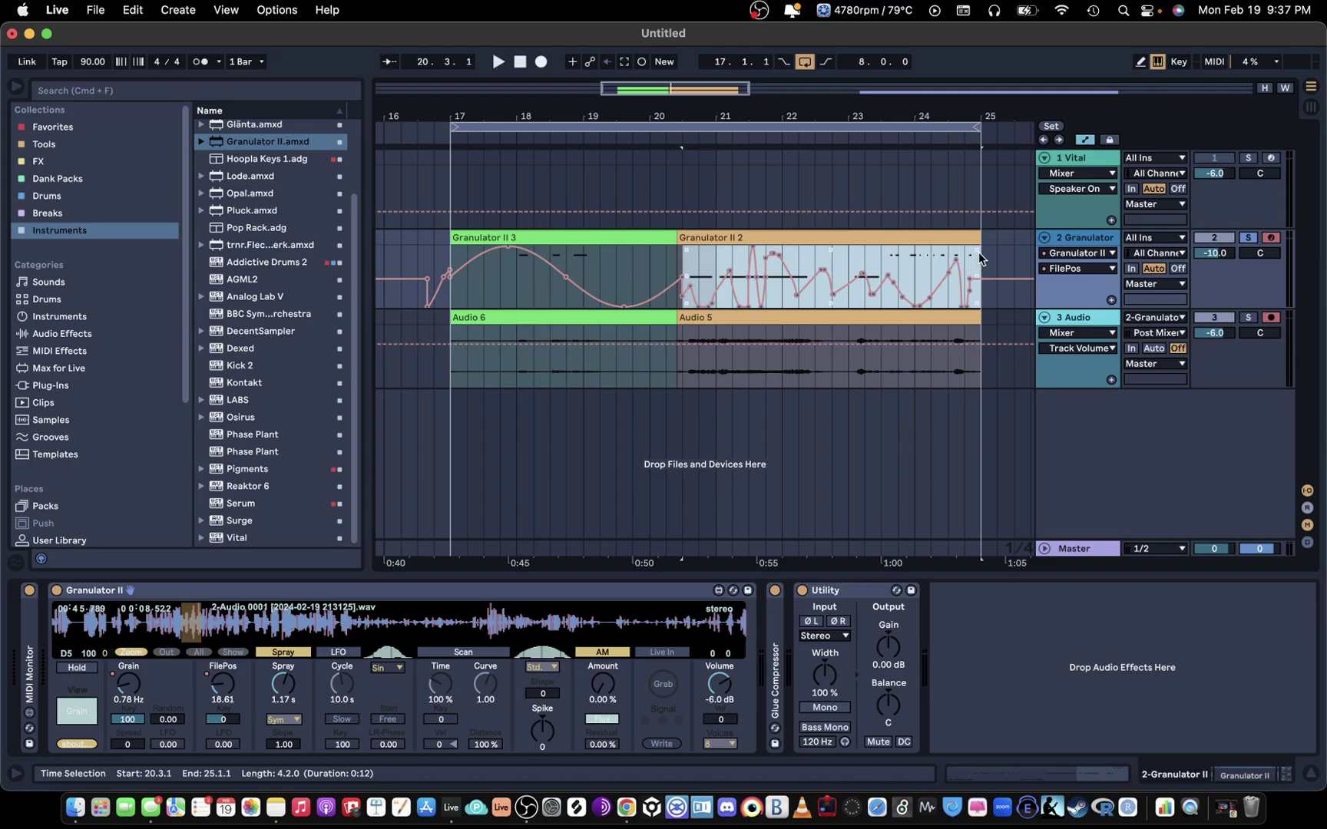
right_click(979, 258)
click(1153, 655)
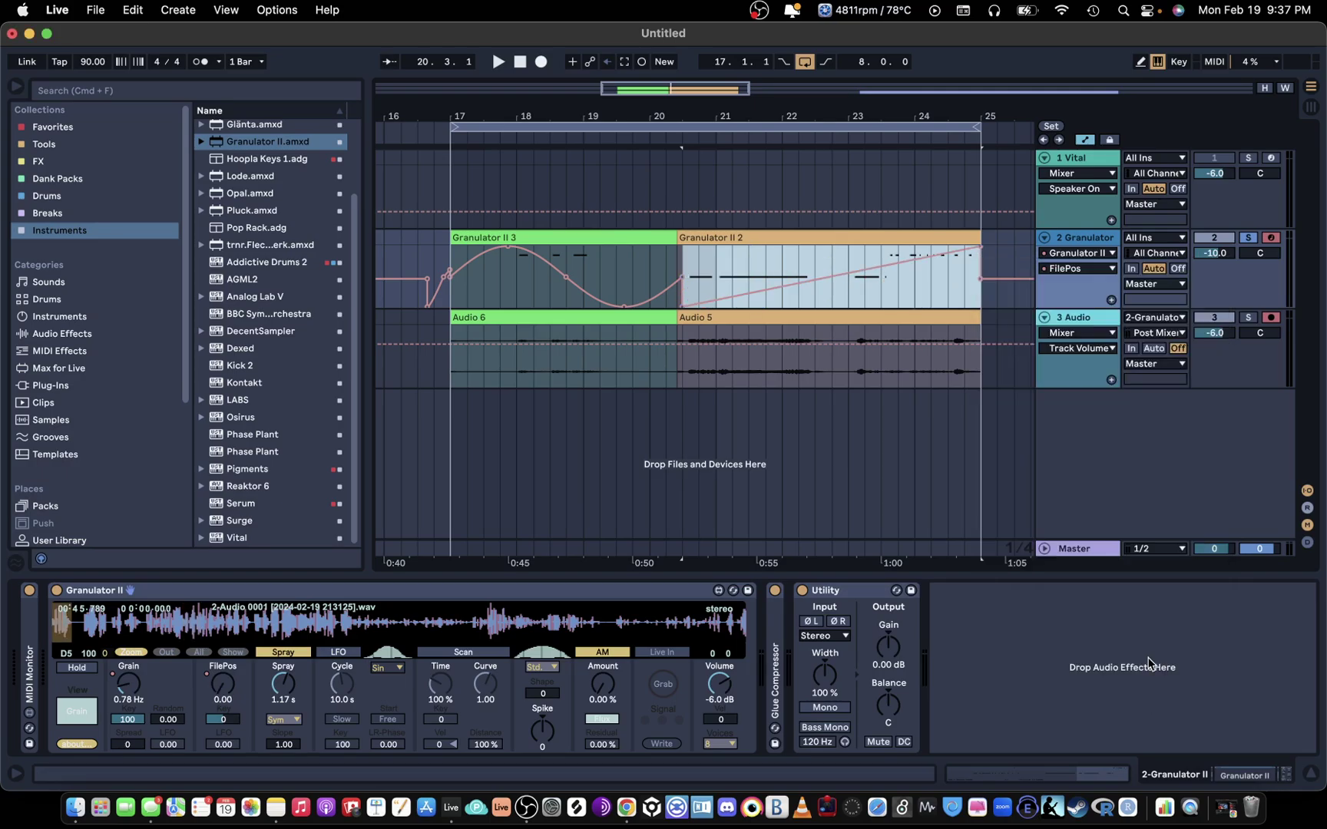
click(964, 276)
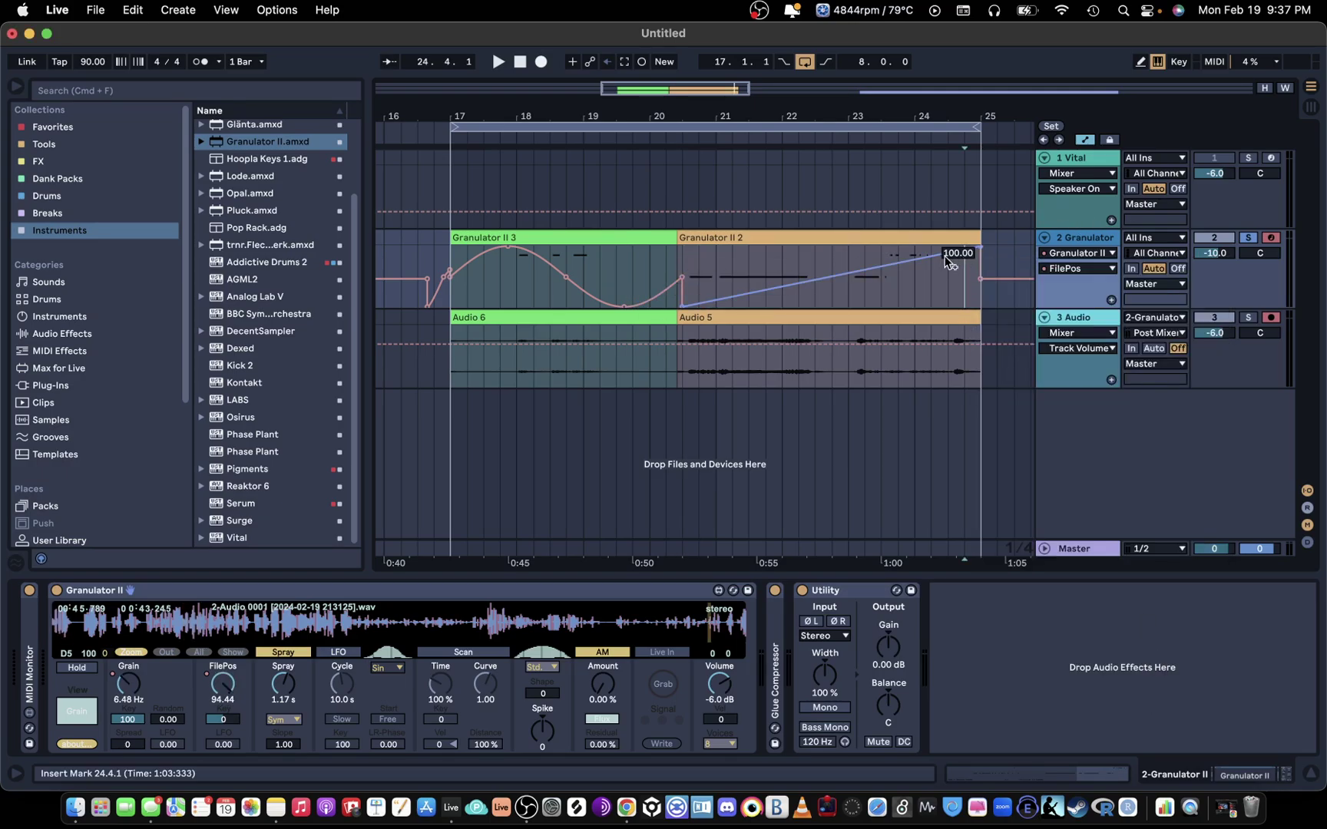
Compress the FilePos sine cycle to span 17.1.1 to 18.3.1 and duplicate it repeatedly up to 24.3.1
drag(680, 256, 453, 252)
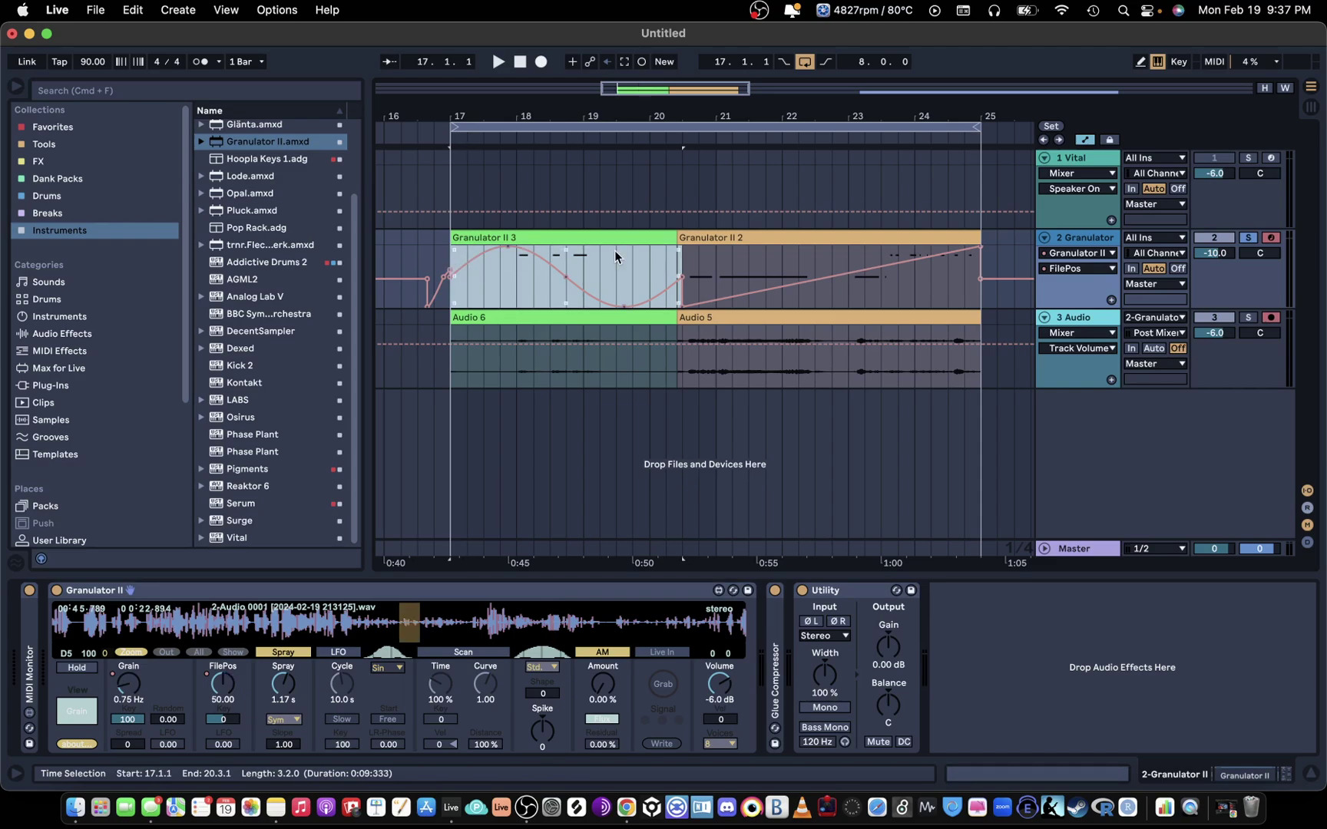
drag(681, 275, 552, 277)
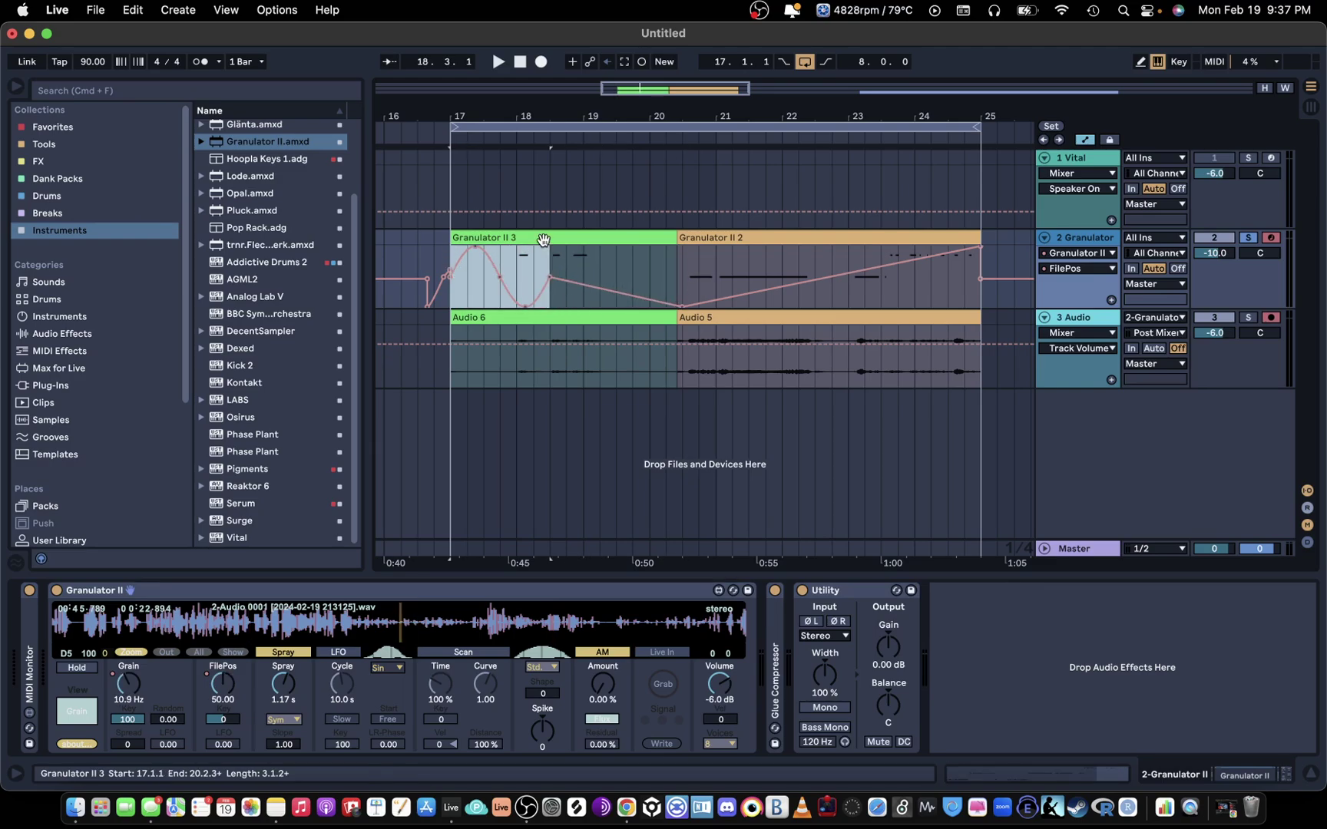
key(super+d)
key(super+d)
key(super+d)
key(super+d)
key(super+d)
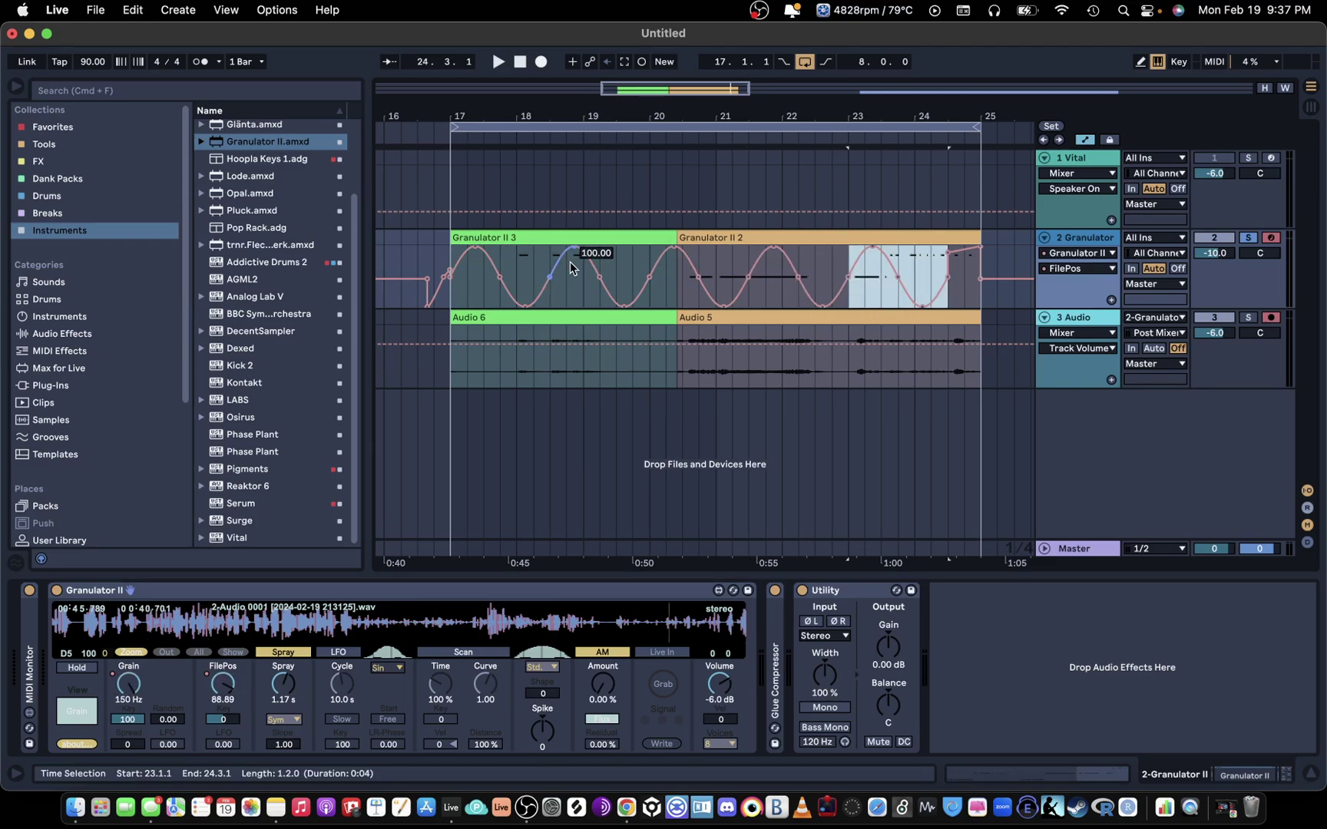
key(super+z)
drag(772, 118, 773, 100)
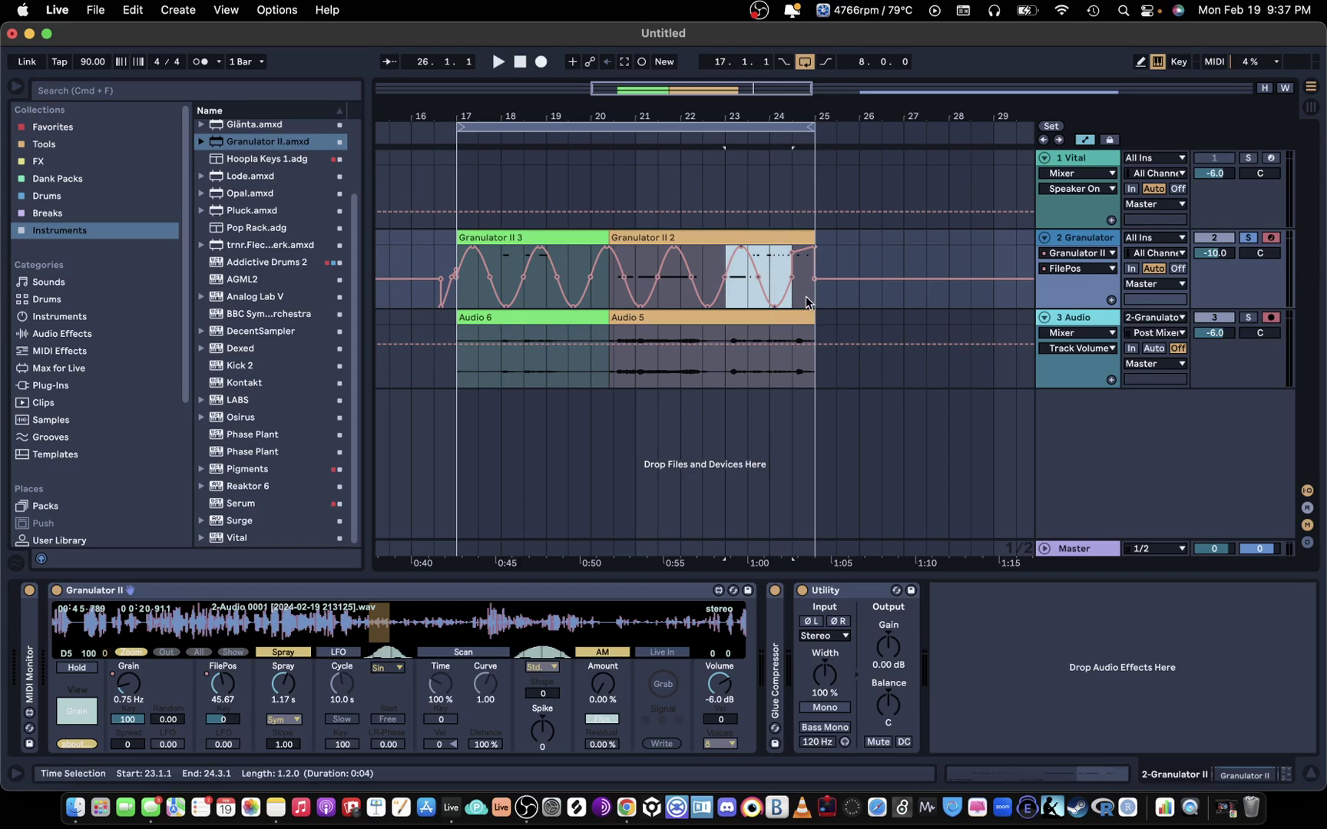
Compress the FilePos automation spanning 17.1.1 to 24.3.1 so that it ends at 20.1.1
drag(799, 304, 474, 278)
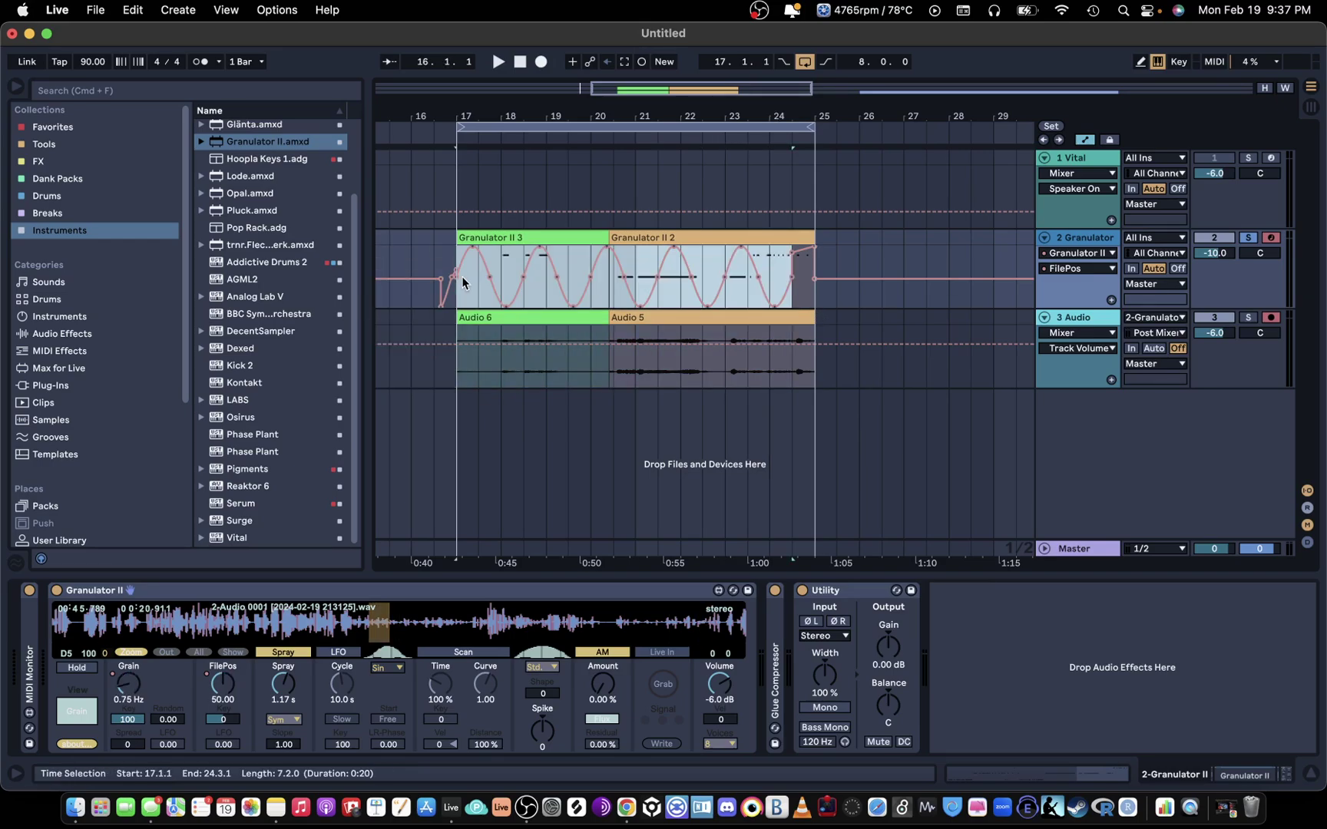
drag(791, 272, 578, 256)
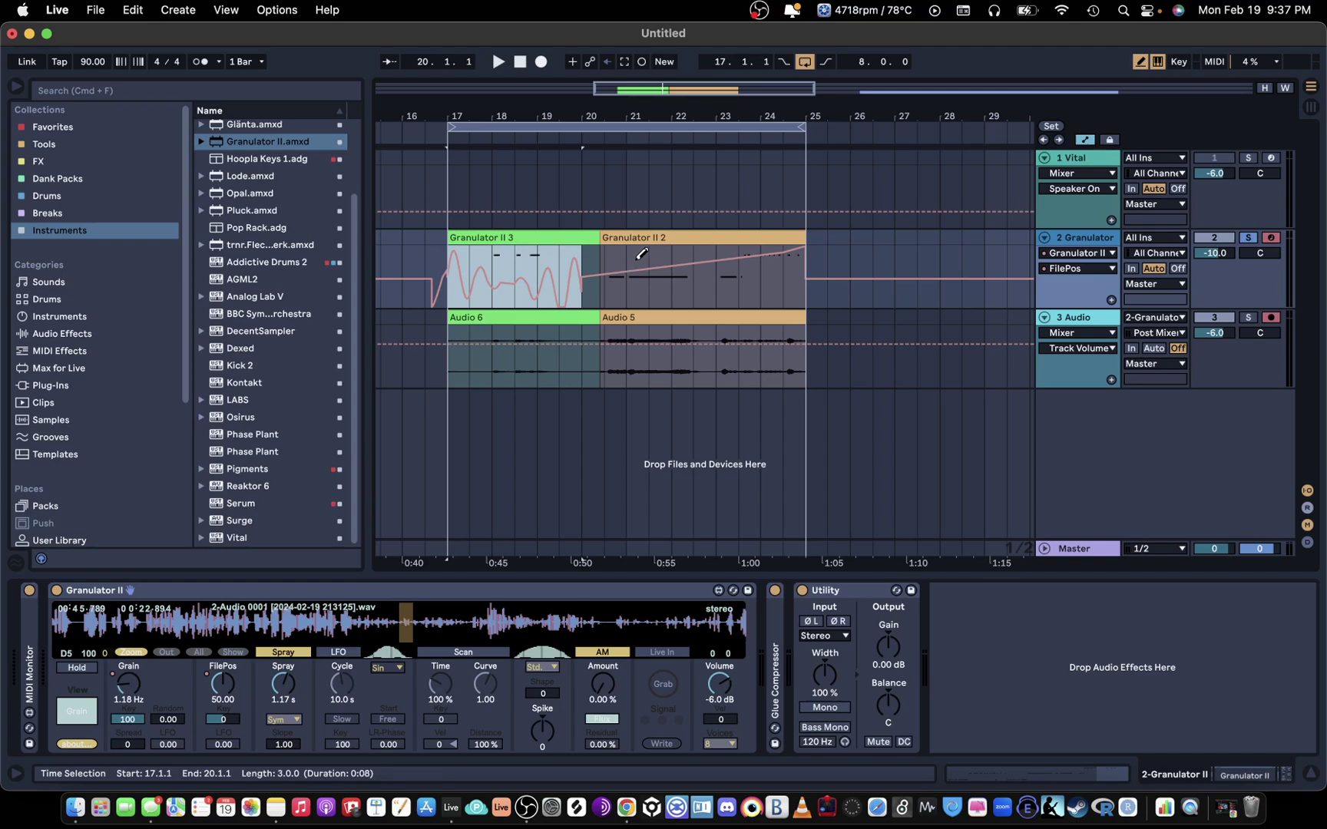
Draw irregular stepped FilePos automation across the Granulator II 2 clip up to bar 25
mouse_move(638, 280)
mouse_down()
mouse_move(689, 249)
mouse_move(723, 279)
mouse_up()
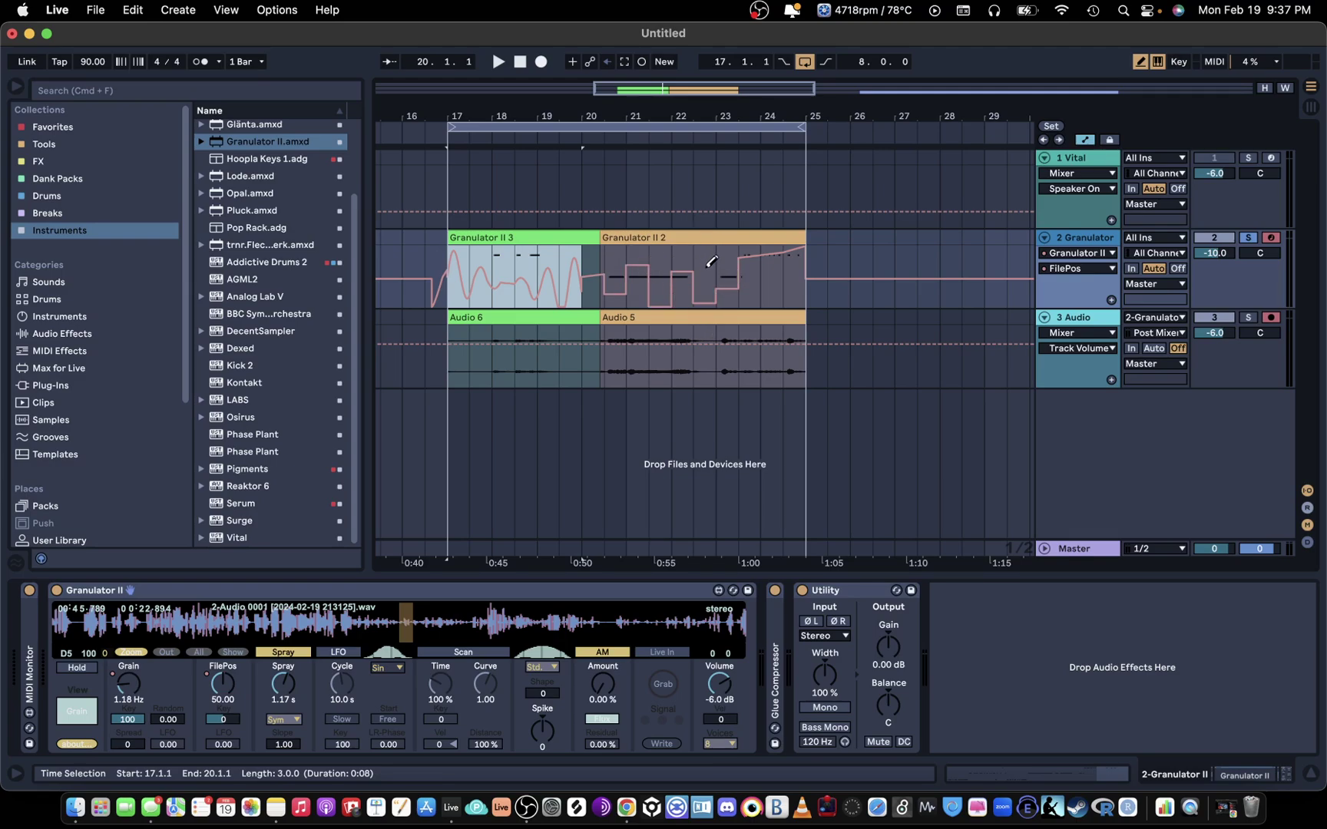
scroll(691, 292, up, 3)
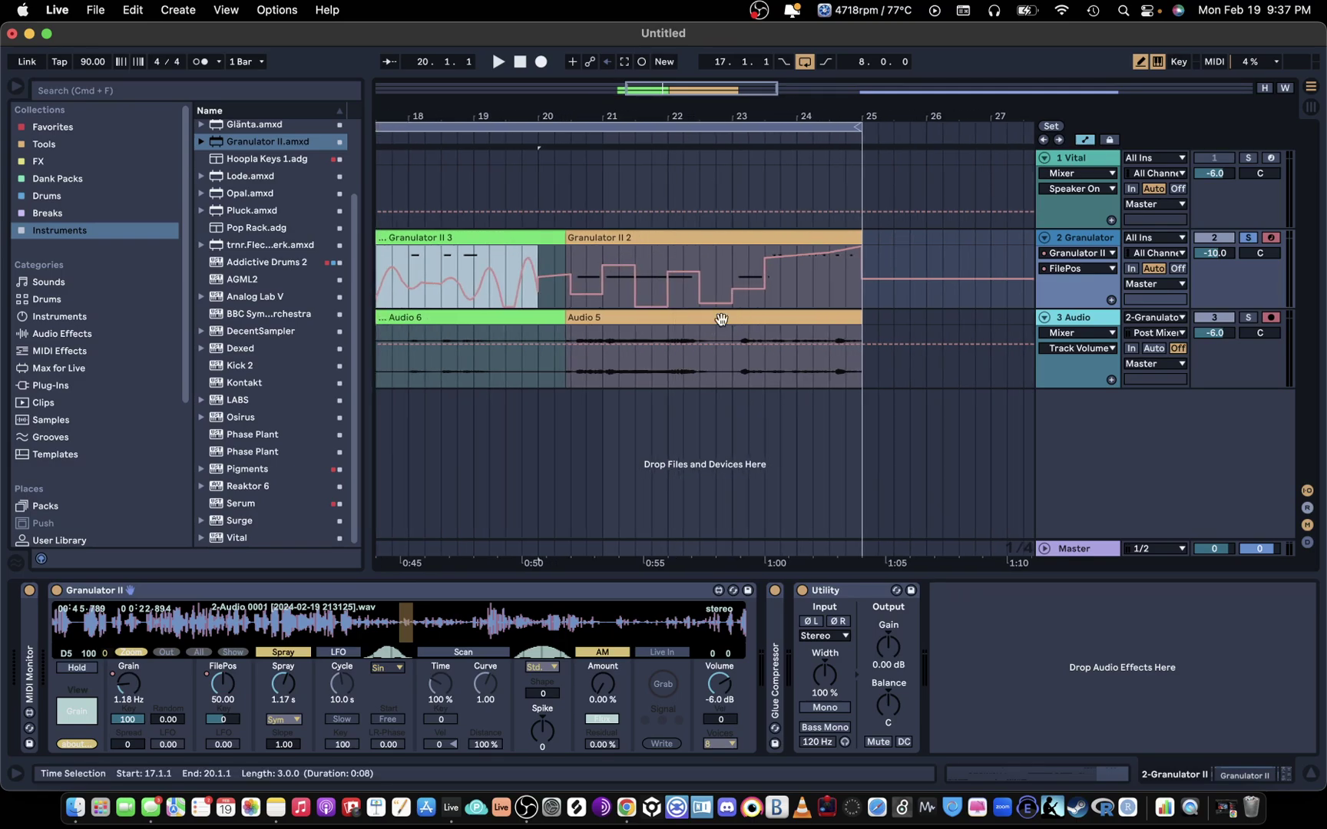
mouse_move(752, 259)
mouse_down()
mouse_move(789, 293)
mouse_move(846, 295)
mouse_up()
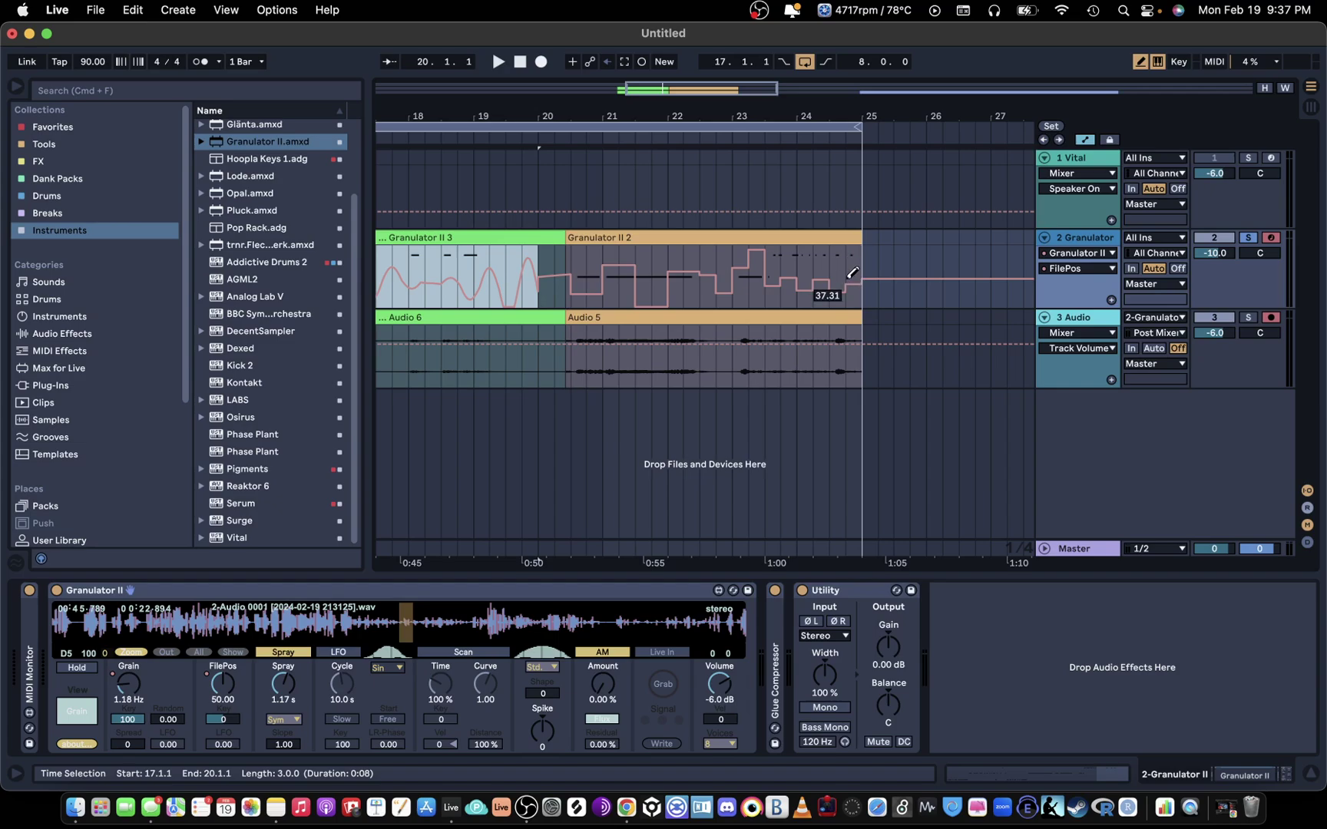
mouse_move(774, 255)
mouse_down()
mouse_move(717, 292)
mouse_move(658, 293)
mouse_up()
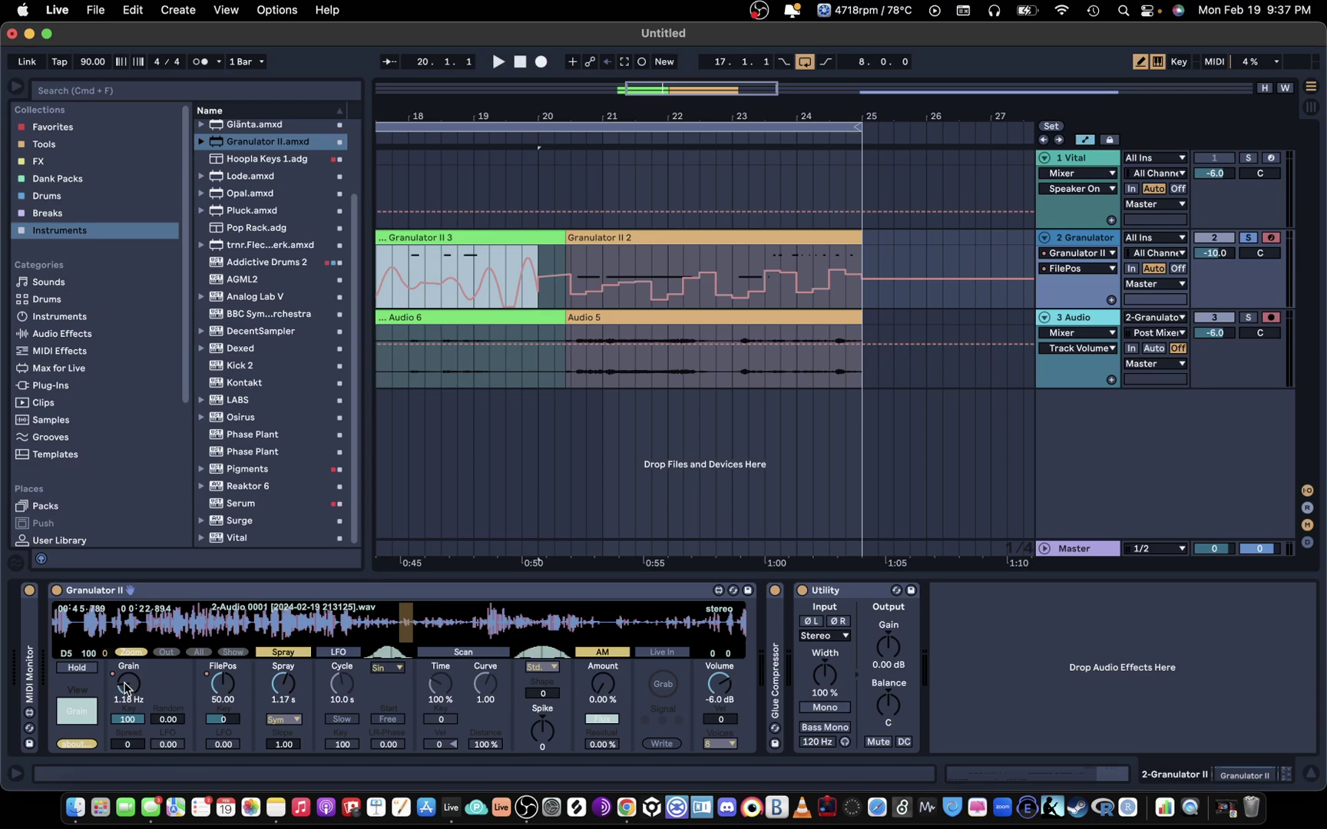
Set Granulator II's Spray to 14.7 ms and draw a jagged freehand Spray automation curve across the Granulator II 2 clip
drag(281, 682, 282, 714)
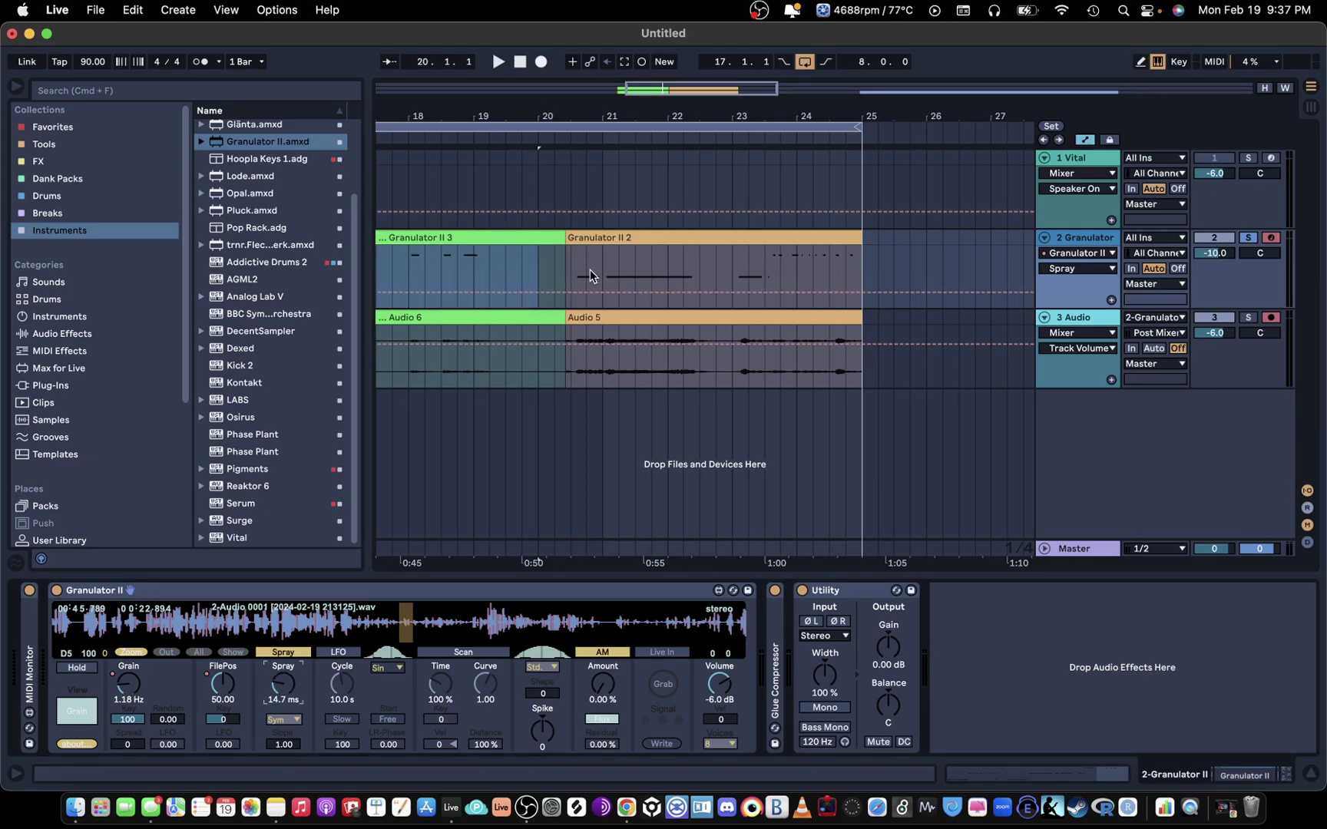
key(b)
mouse_move(590, 275)
mouse_down()
mouse_move(620, 247)
mouse_move(689, 260)
mouse_move(717, 293)
mouse_move(783, 261)
mouse_move(815, 270)
mouse_up()
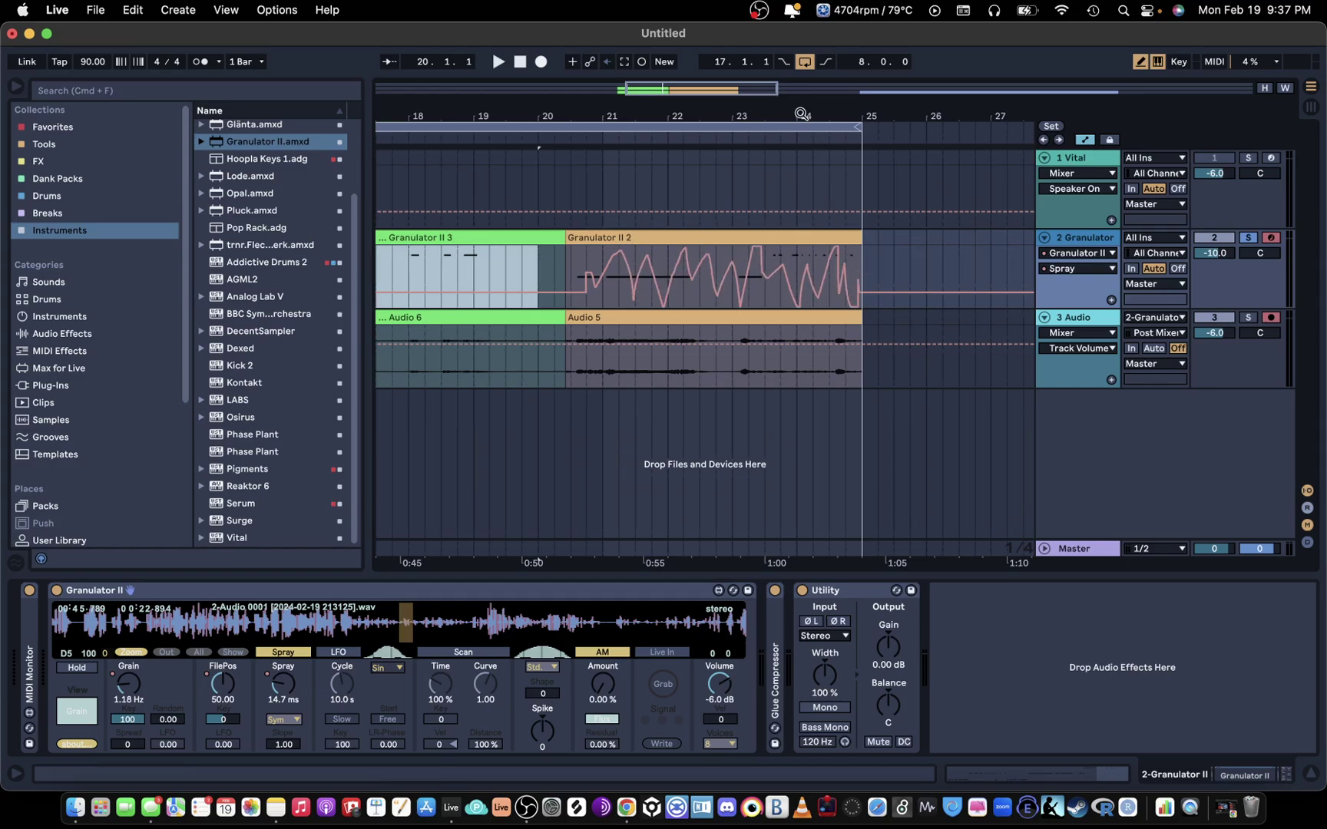
drag(798, 115, 799, 201)
scroll(788, 186, right, 2)
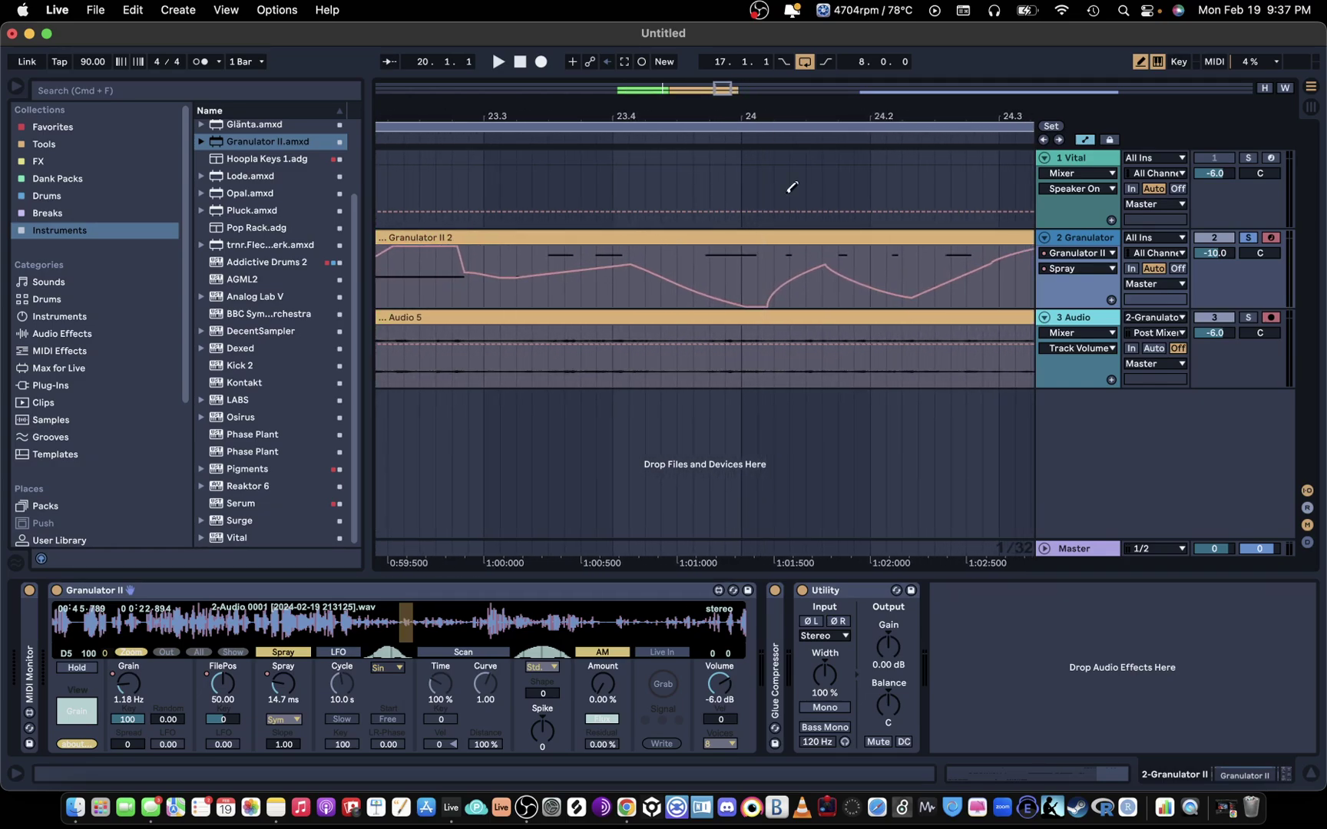
click(725, 273)
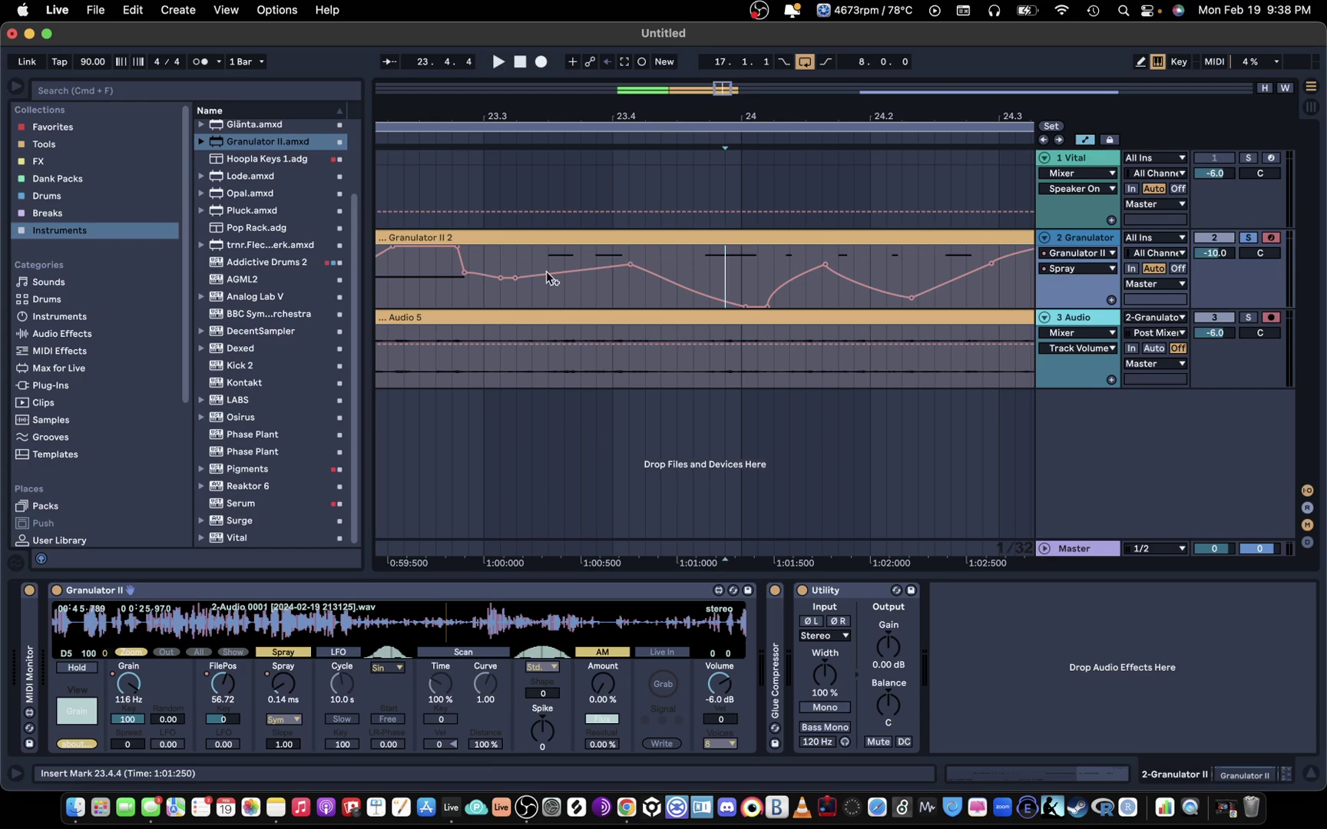
drag(614, 118, 809, 19)
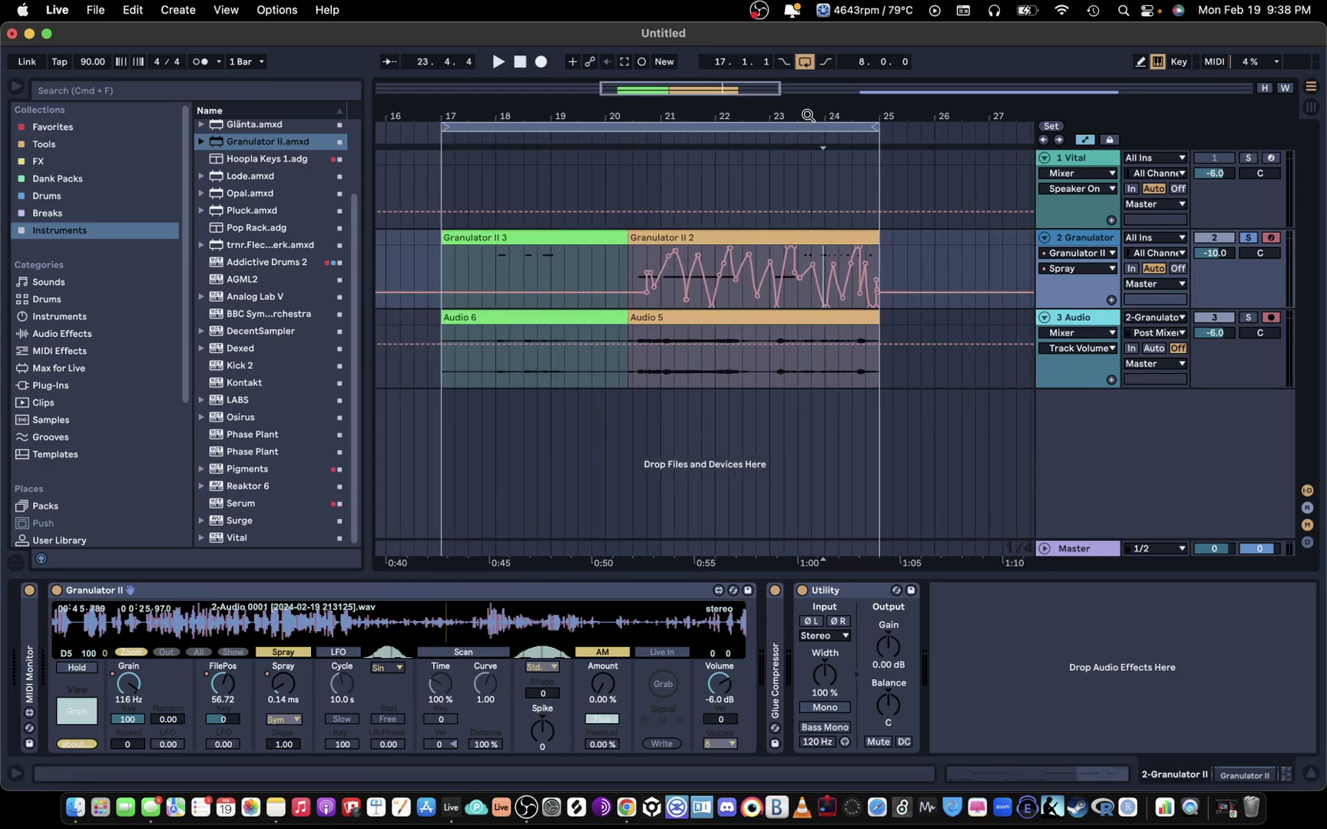
Extend the start of the Audio 5 clip earlier over Audio 6, and move the clip to start at 29.1.1
drag(779, 120, 781, 99)
click(794, 316)
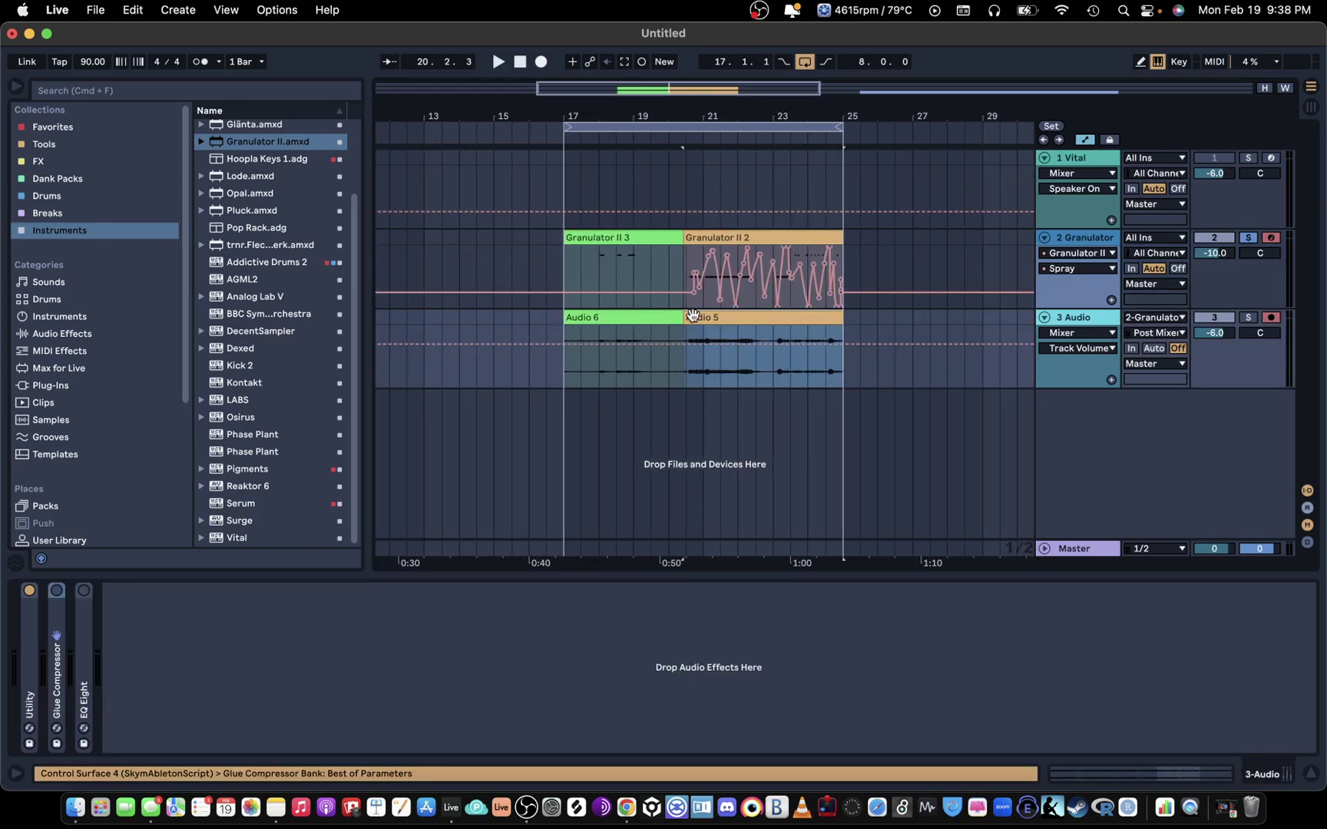
drag(688, 318, 375, 318)
drag(603, 118, 610, 54)
drag(751, 317, 934, 318)
drag(619, 332, 823, 332)
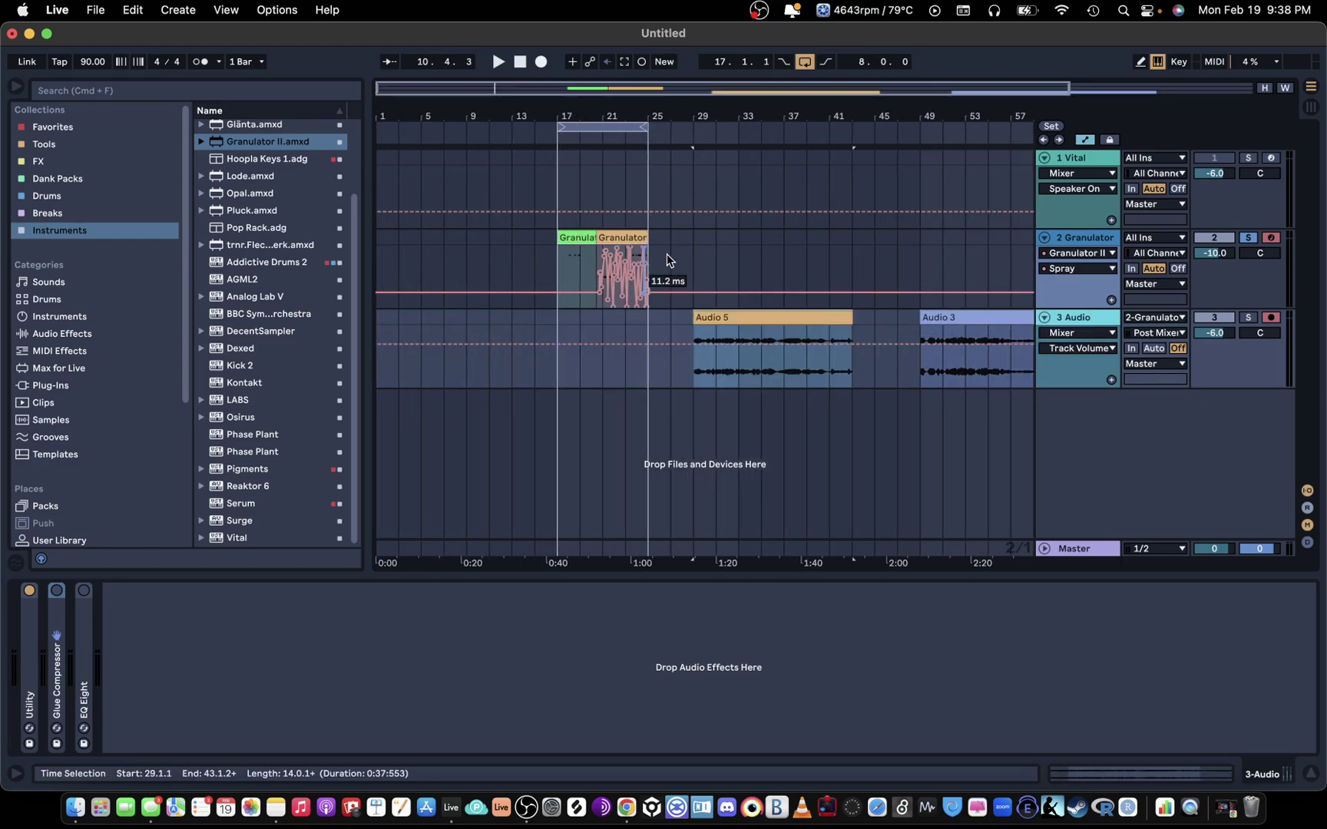
Delete the Granulator track's clips and automation between bars 15 and 29, and load the Audio 5 clip into Granulator II as its sample
drag(668, 261, 535, 238)
key(Delete)
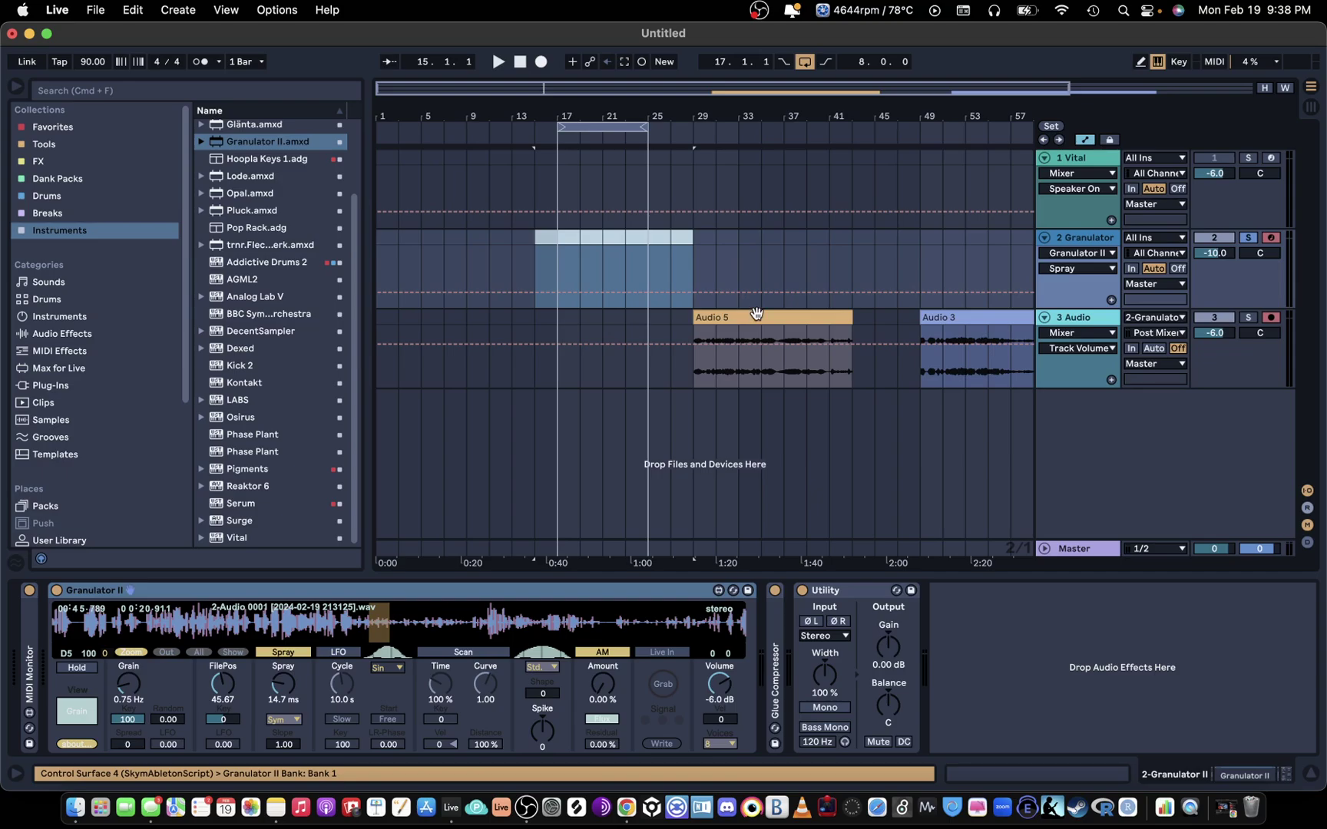
drag(757, 314, 459, 636)
click(1076, 235)
Audition the new sample while setting Grain to 0.30 Hz and FilePos to 33.86
key(z)
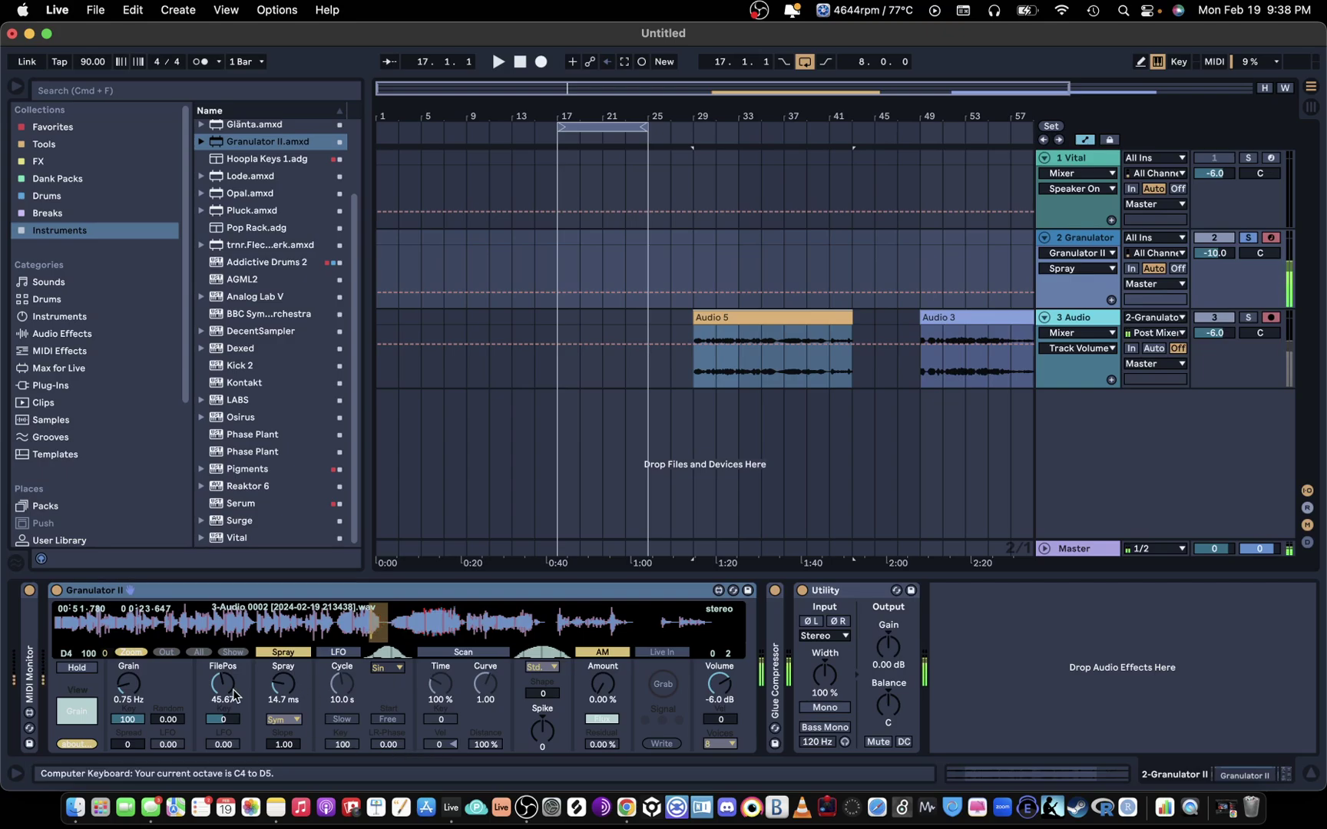
drag(135, 690, 128, 686)
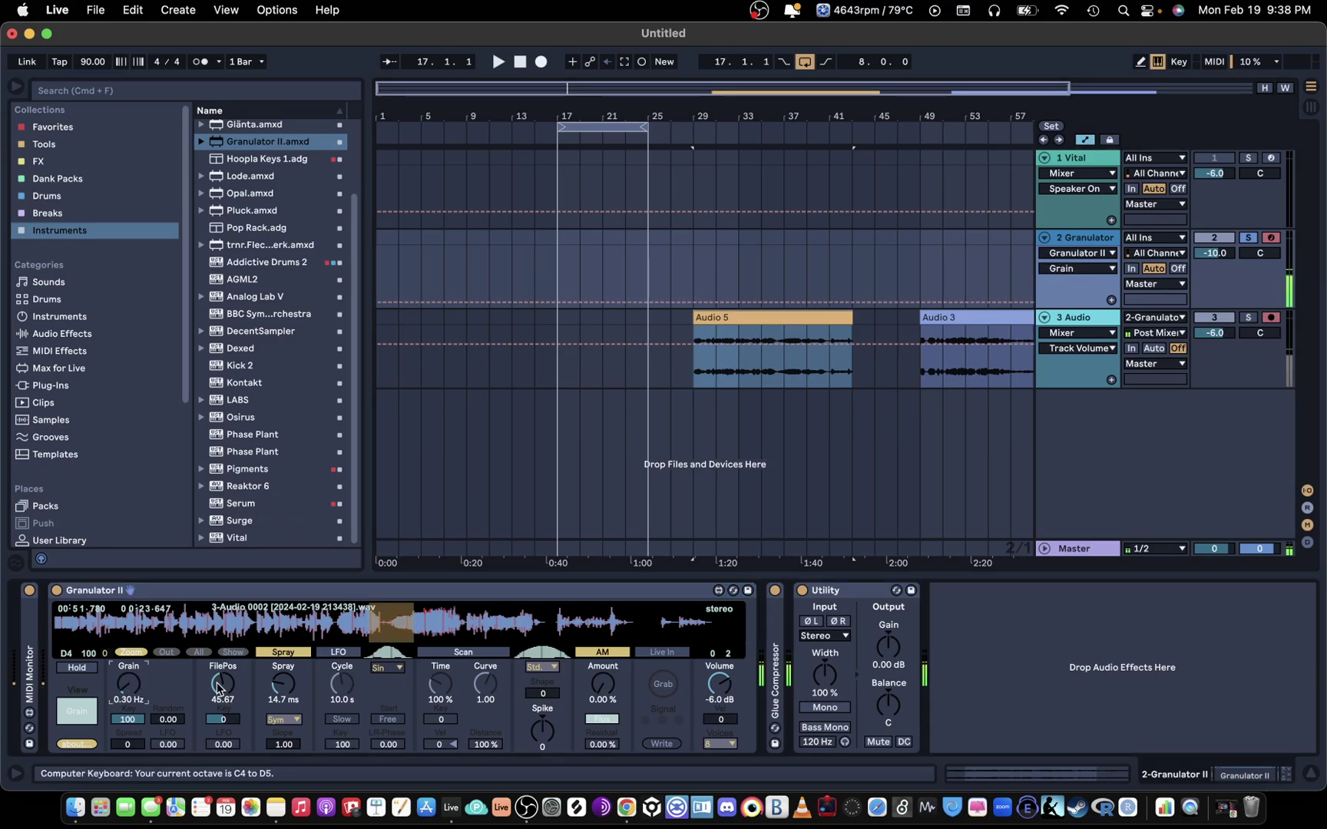
drag(217, 687, 217, 701)
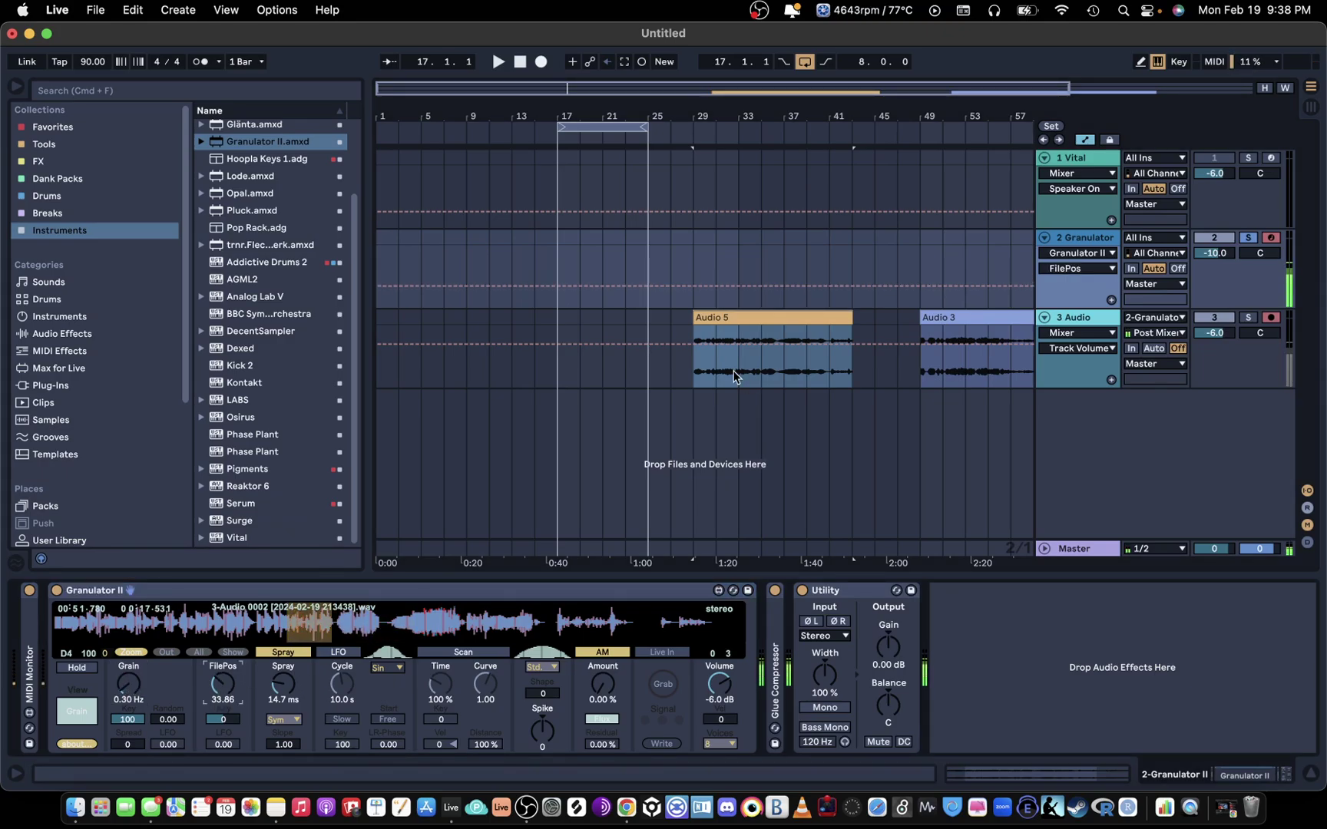
Start recording at 17.1.1 and lower Grain to 0.29 Hz, FilePos to 23.62 and Spray to 0.22 ms
click(708, 358)
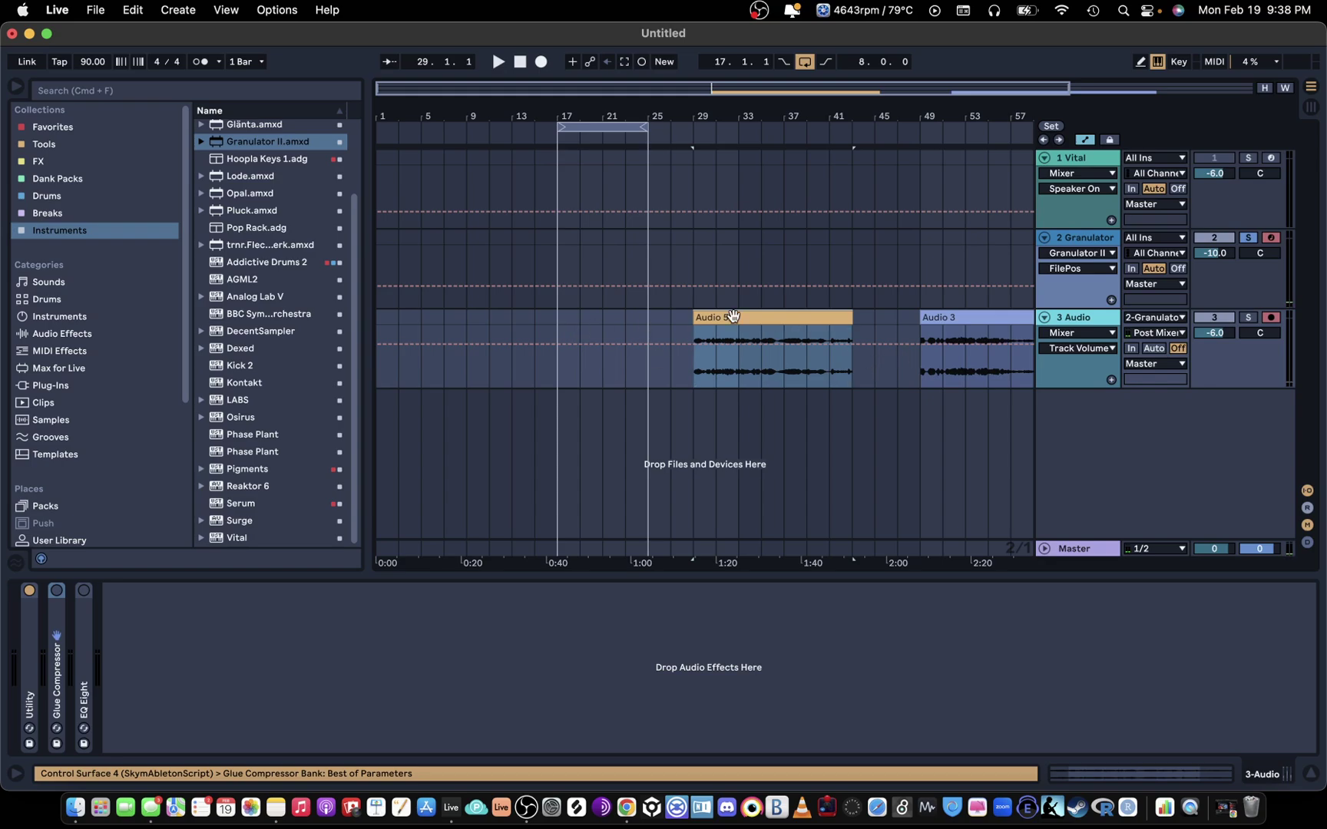
click(554, 321)
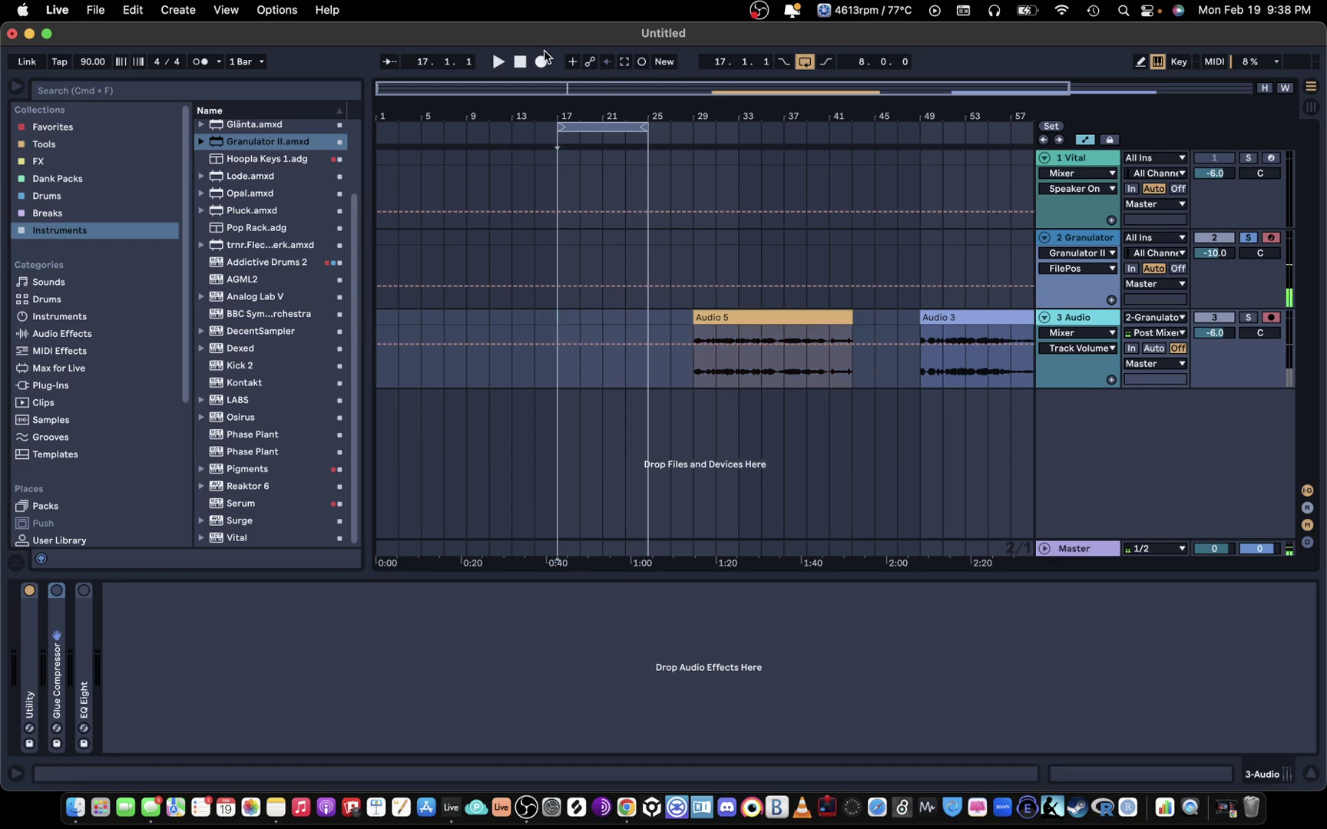
click(542, 61)
click(1068, 242)
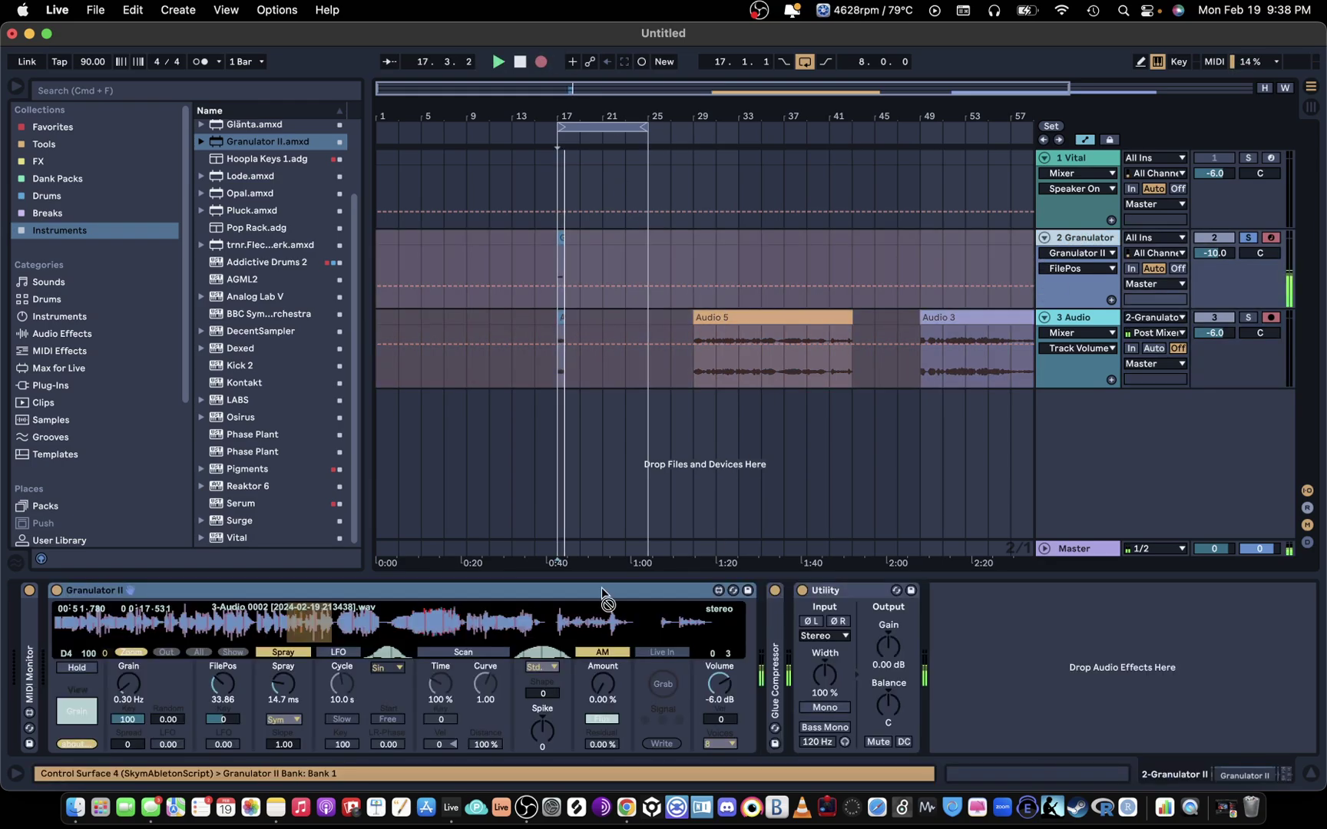
drag(129, 682, 129, 710)
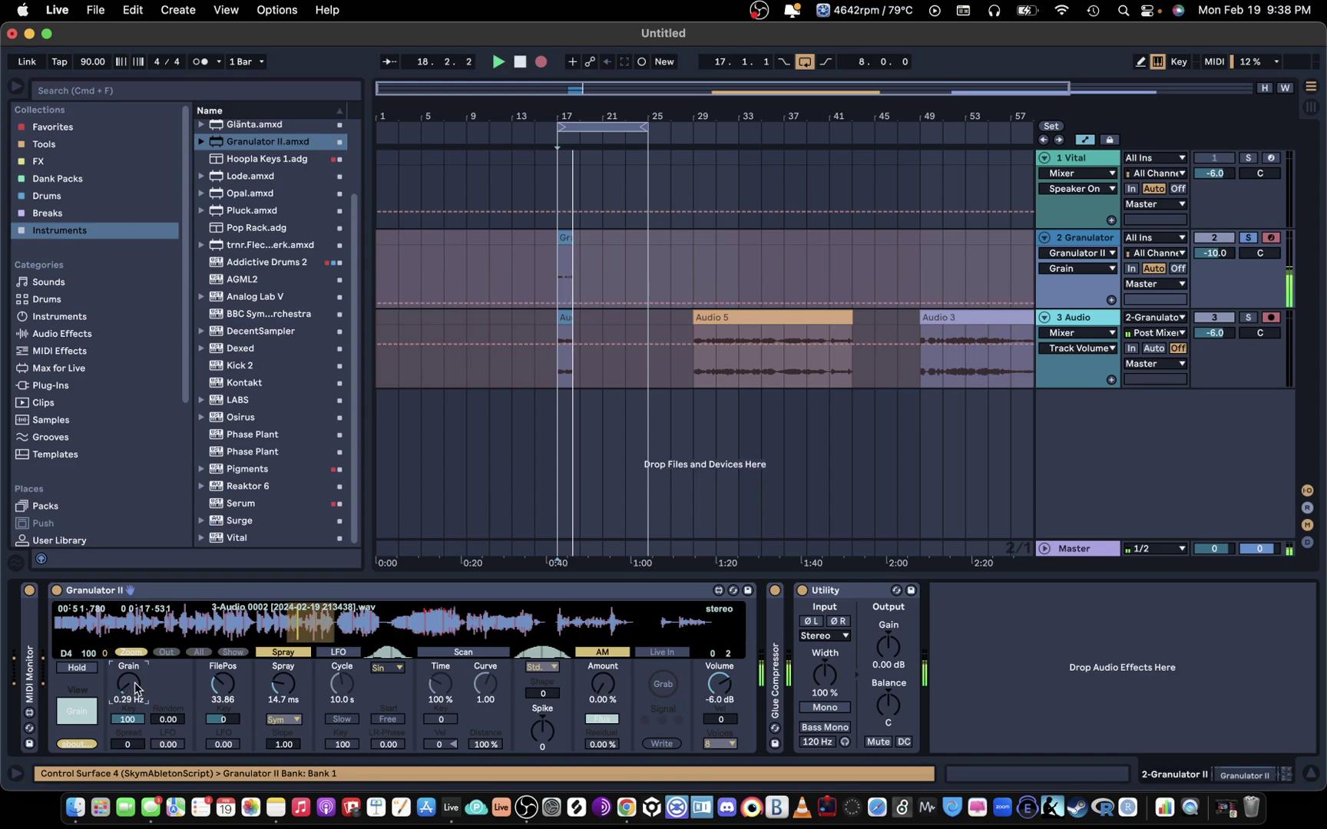
mouse_move(223, 682)
mouse_down()
mouse_move(221, 698)
mouse_move(224, 650)
mouse_move(284, 662)
mouse_move(283, 641)
mouse_move(284, 681)
mouse_move(222, 692)
mouse_move(218, 720)
mouse_up()
Play Granulator notes in several octaves into the recording and stop near the end of bar 23
key(x)
key(x)
key(l)
key(z)
key(z)
key(s)
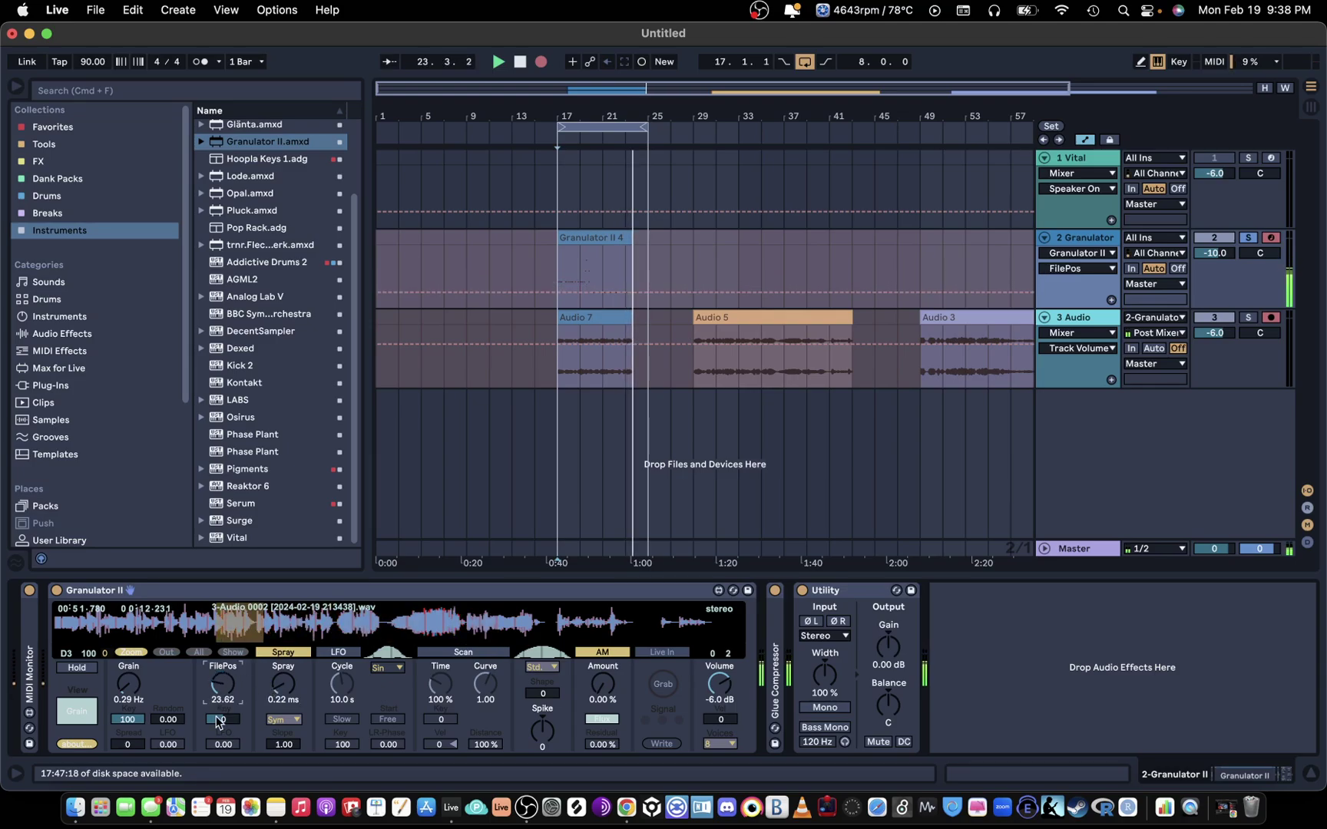
key(z)
key(space)
Delete the newly recorded Granulator II 4 clip, then shorten Audio 5 and place it from 37.1.1 to 45.1.1
click(620, 211)
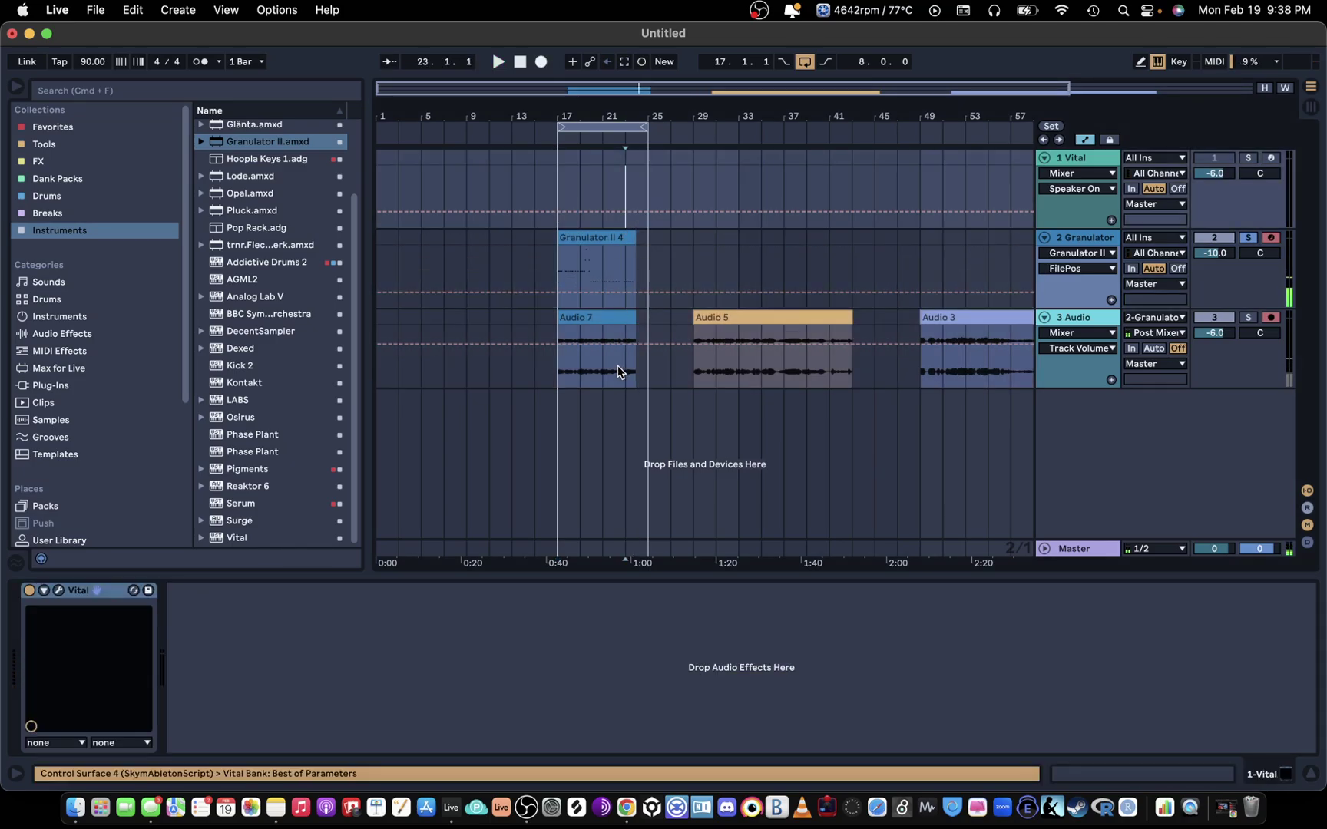
click(617, 233)
mouse_move(850, 318)
mouse_down()
mouse_move(783, 326)
mouse_move(839, 318)
mouse_up()
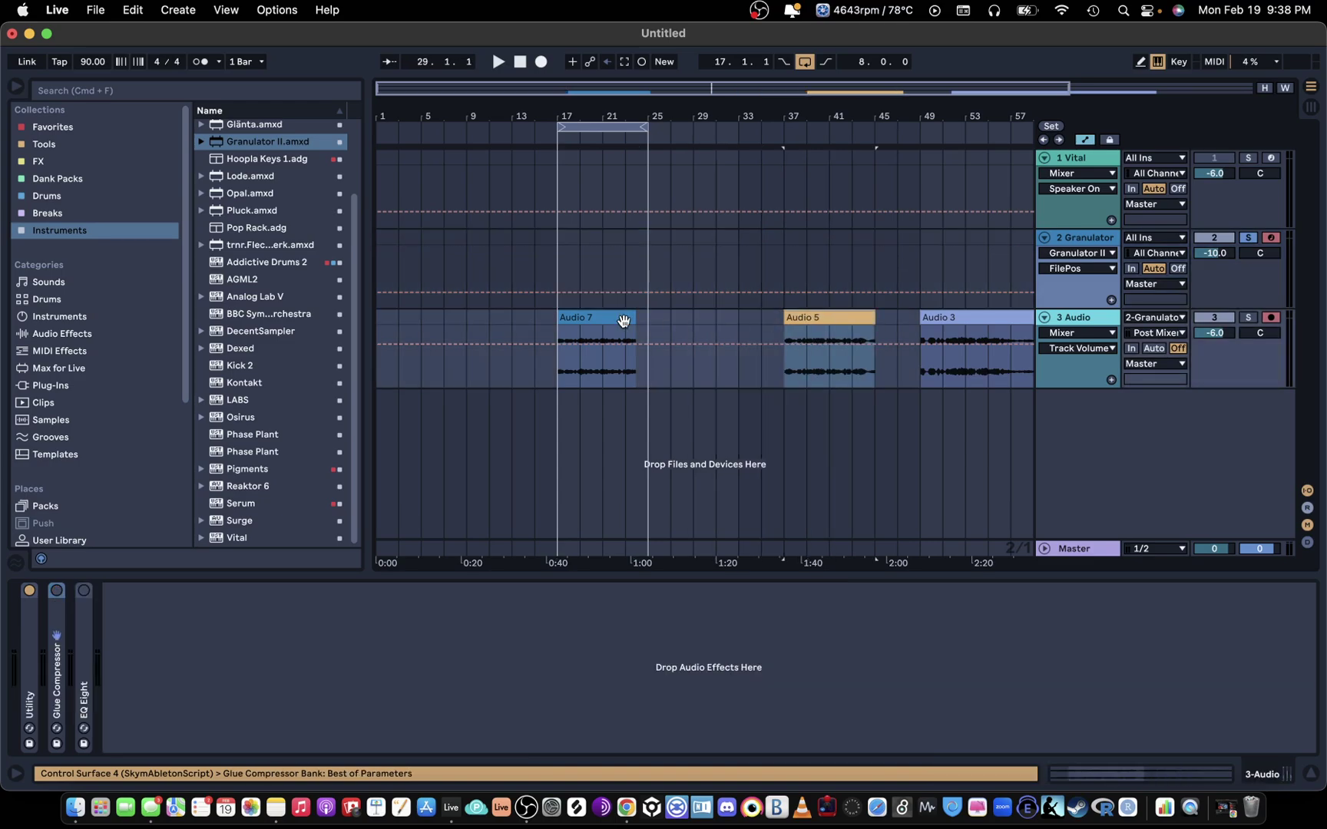
Move the Audio 7 clip to start at 27.1.1
drag(626, 317, 696, 322)
click(671, 318)
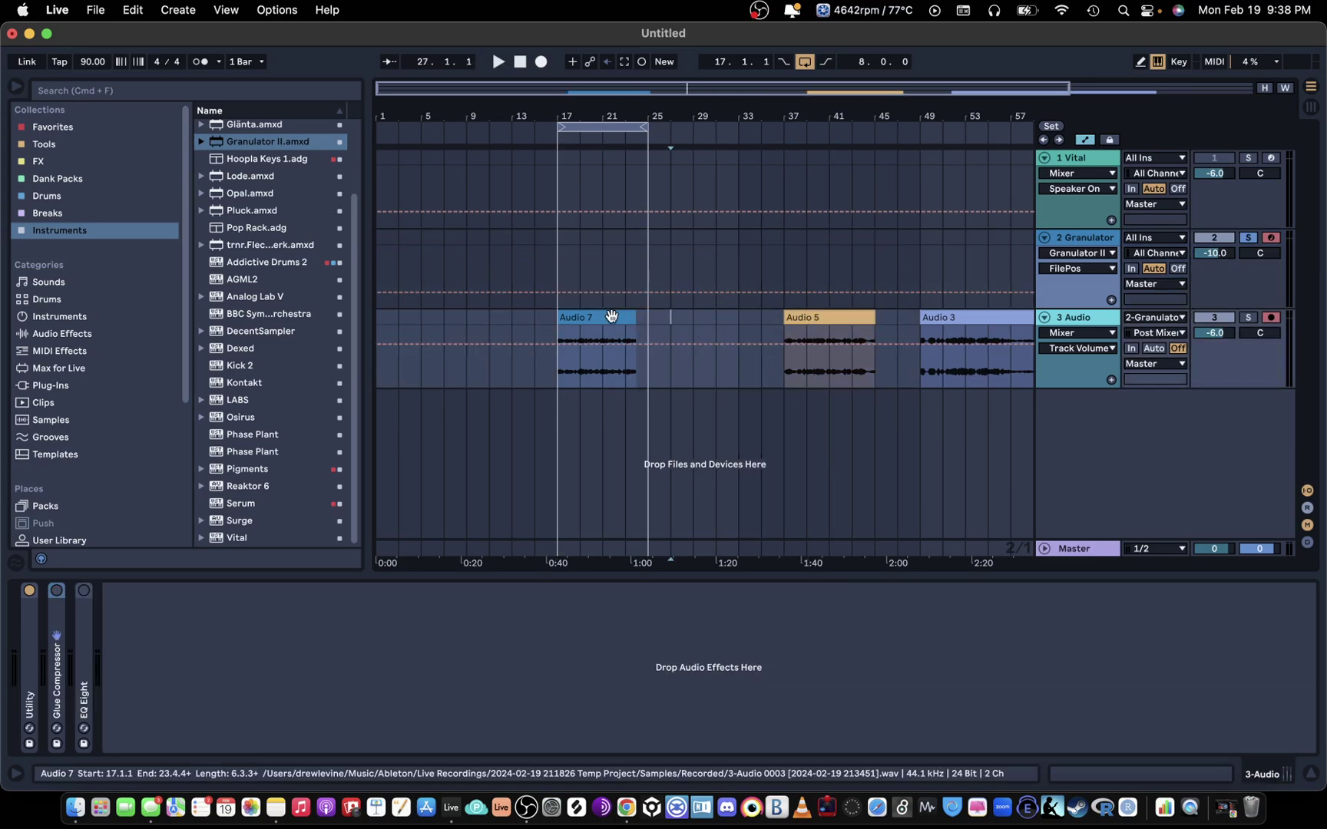
drag(612, 317, 717, 318)
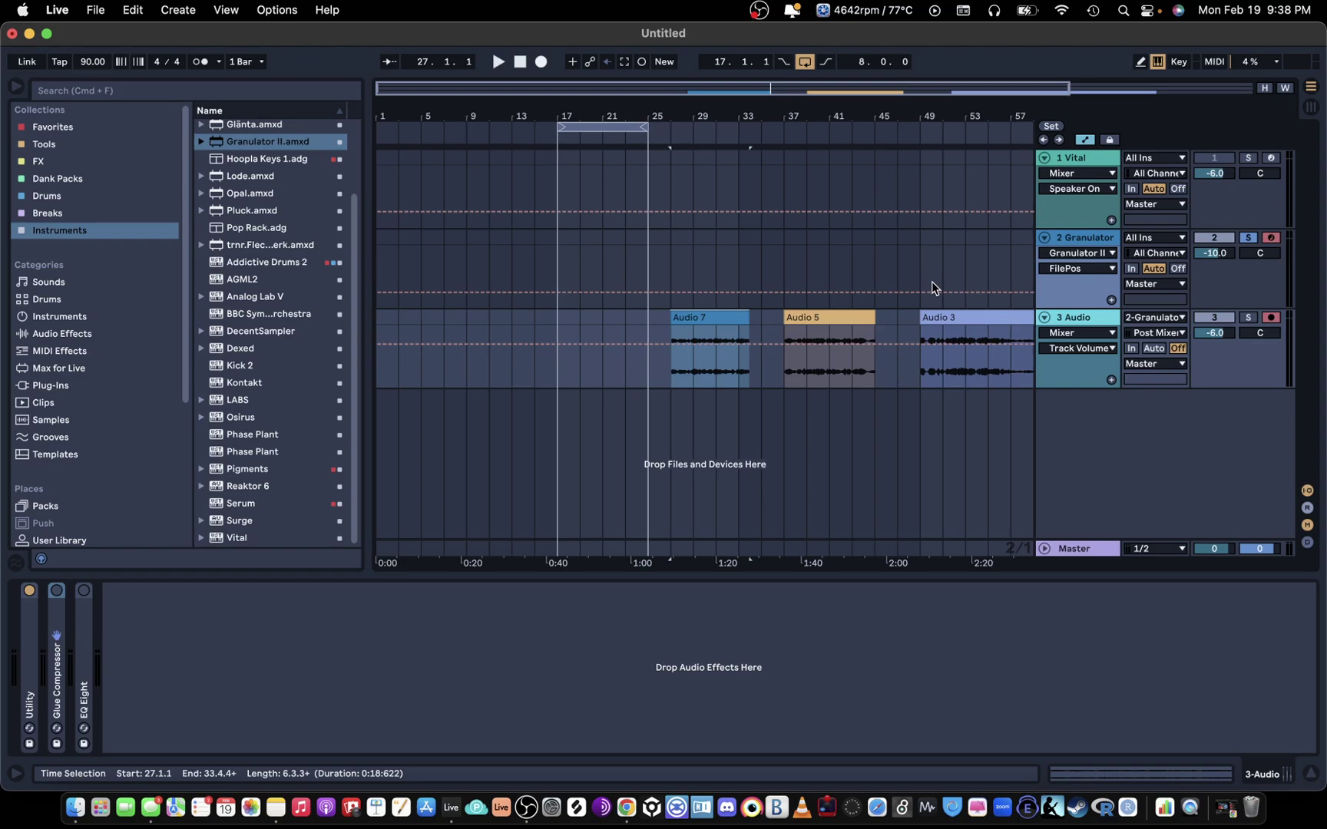
click(952, 317)
click(823, 317)
click(719, 317)
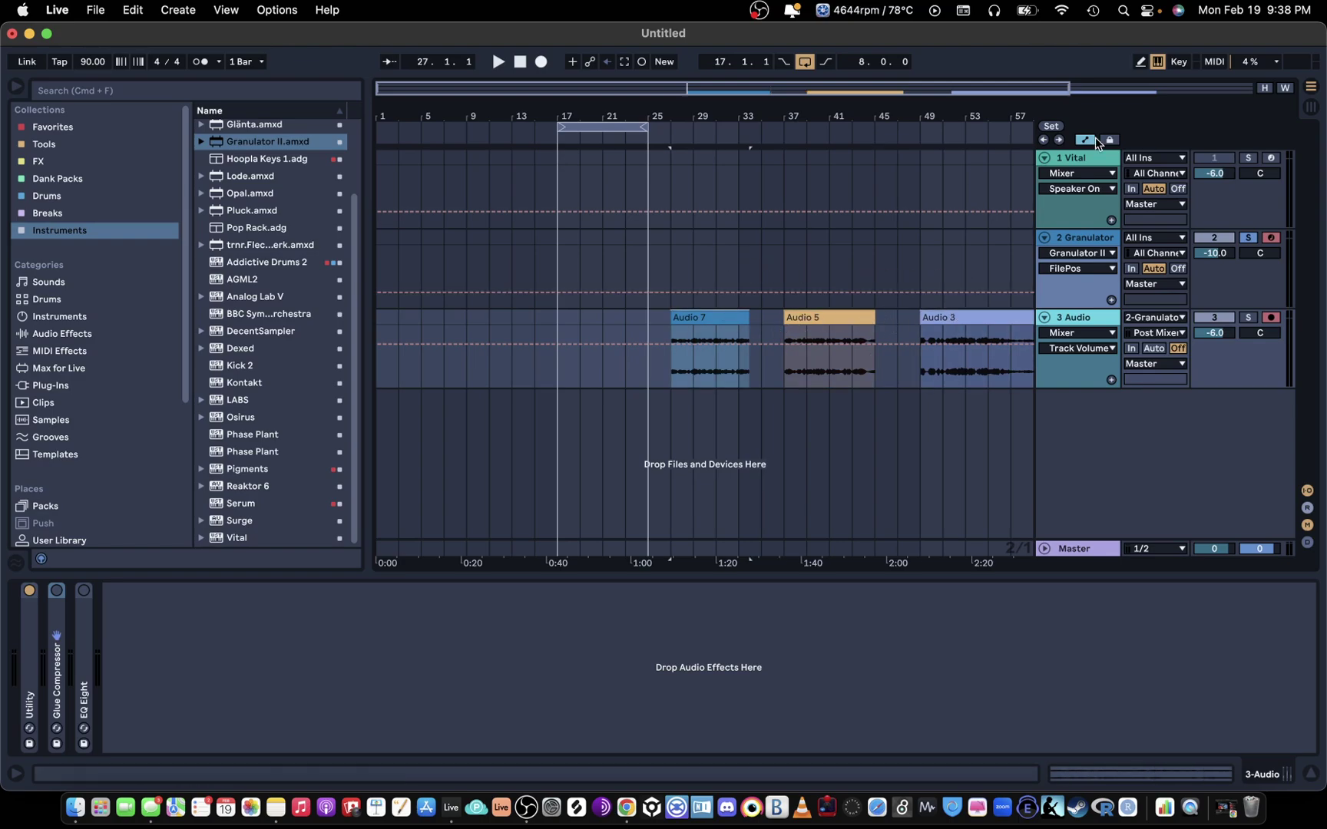
Turn off solo on the Granulator track and hide the automation lanes
click(1252, 239)
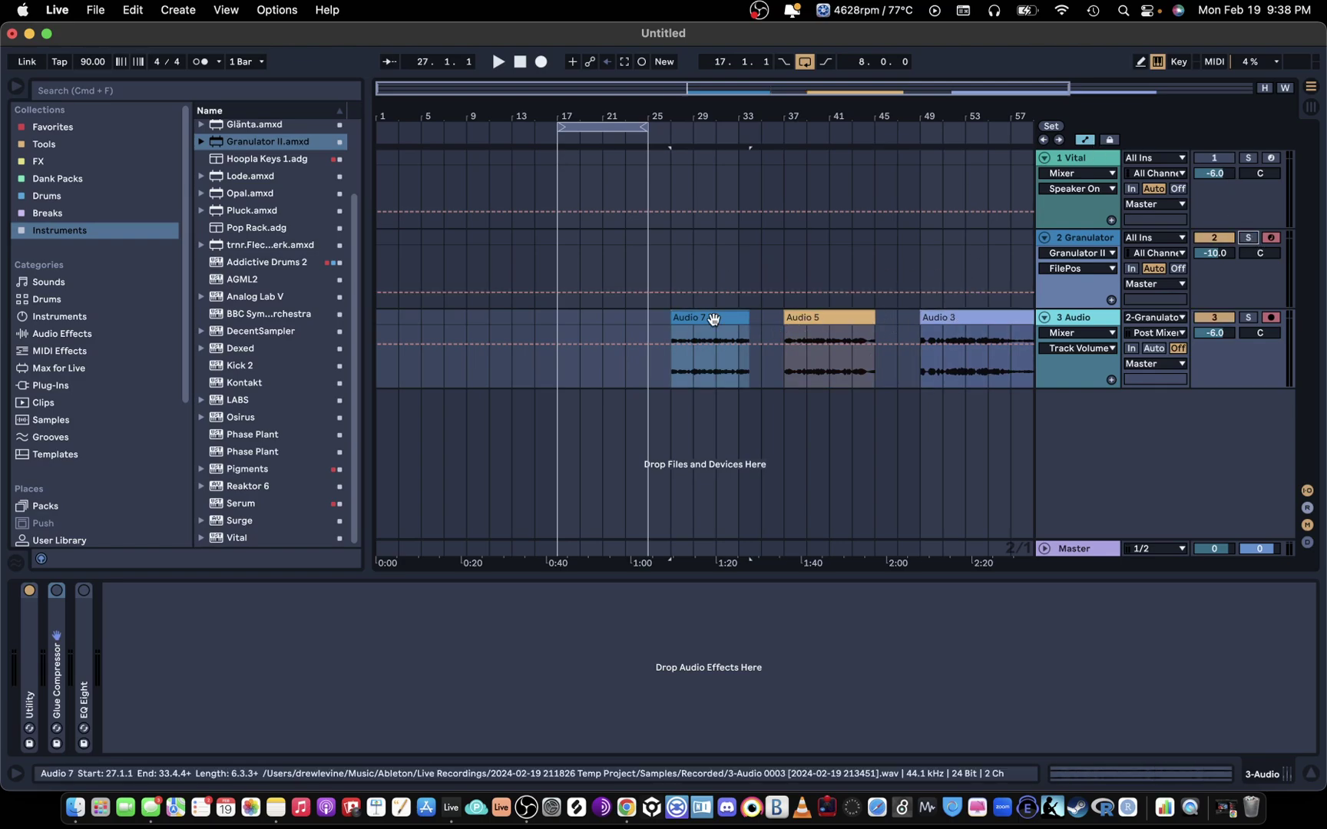
click(1084, 140)
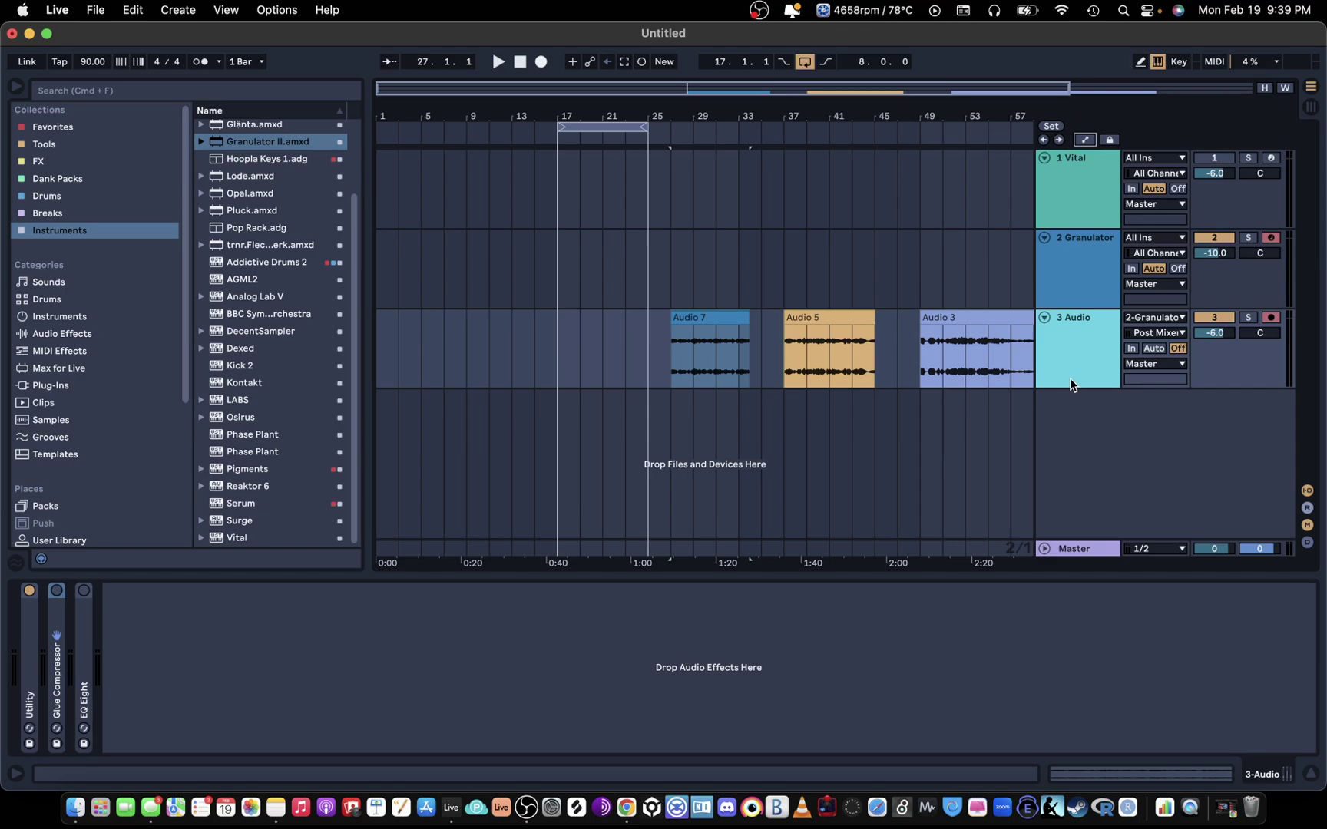
Enlarge the Audio track's height to fill the arrangement area for a closer view of the Audio 7 waveform
drag(1093, 386, 1094, 464)
click(1013, 399)
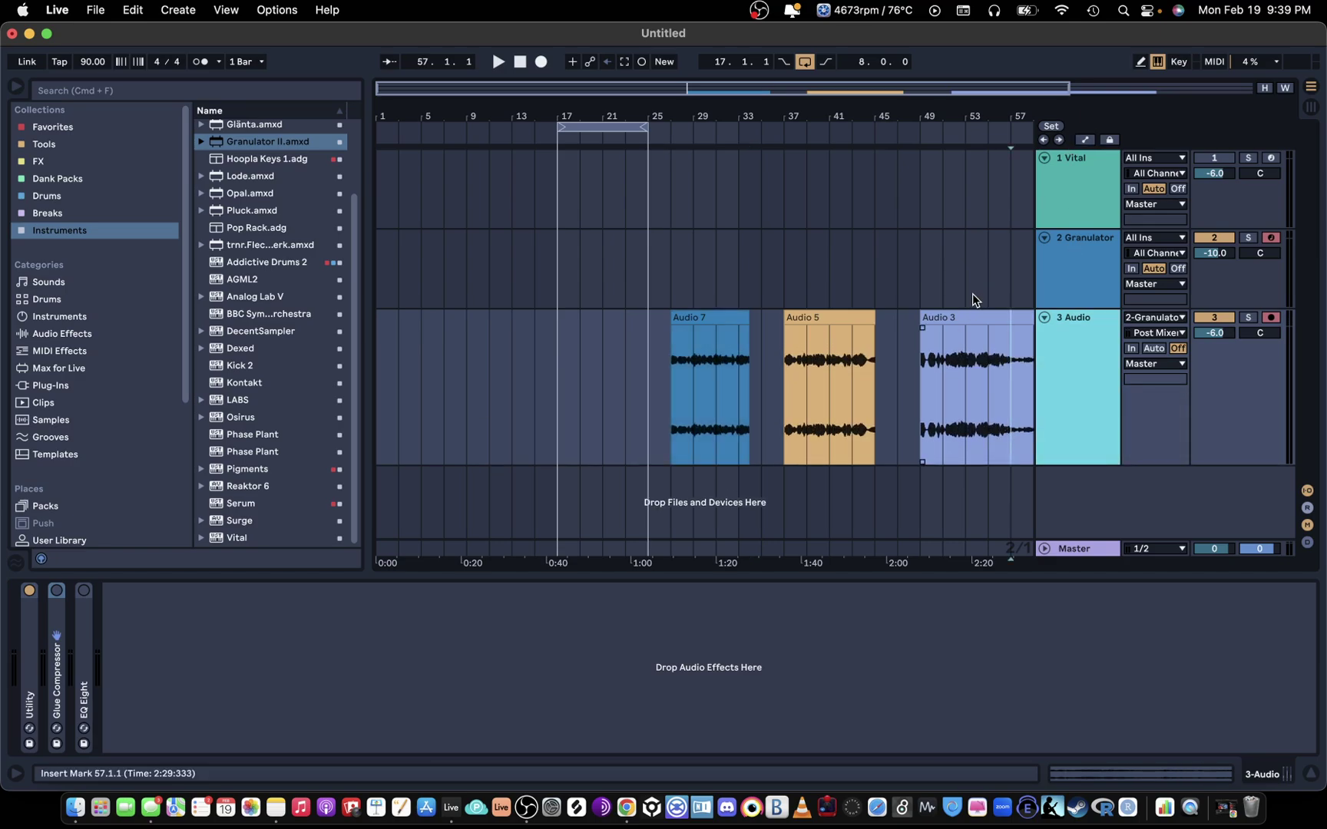
click(964, 317)
shift+click(739, 315)
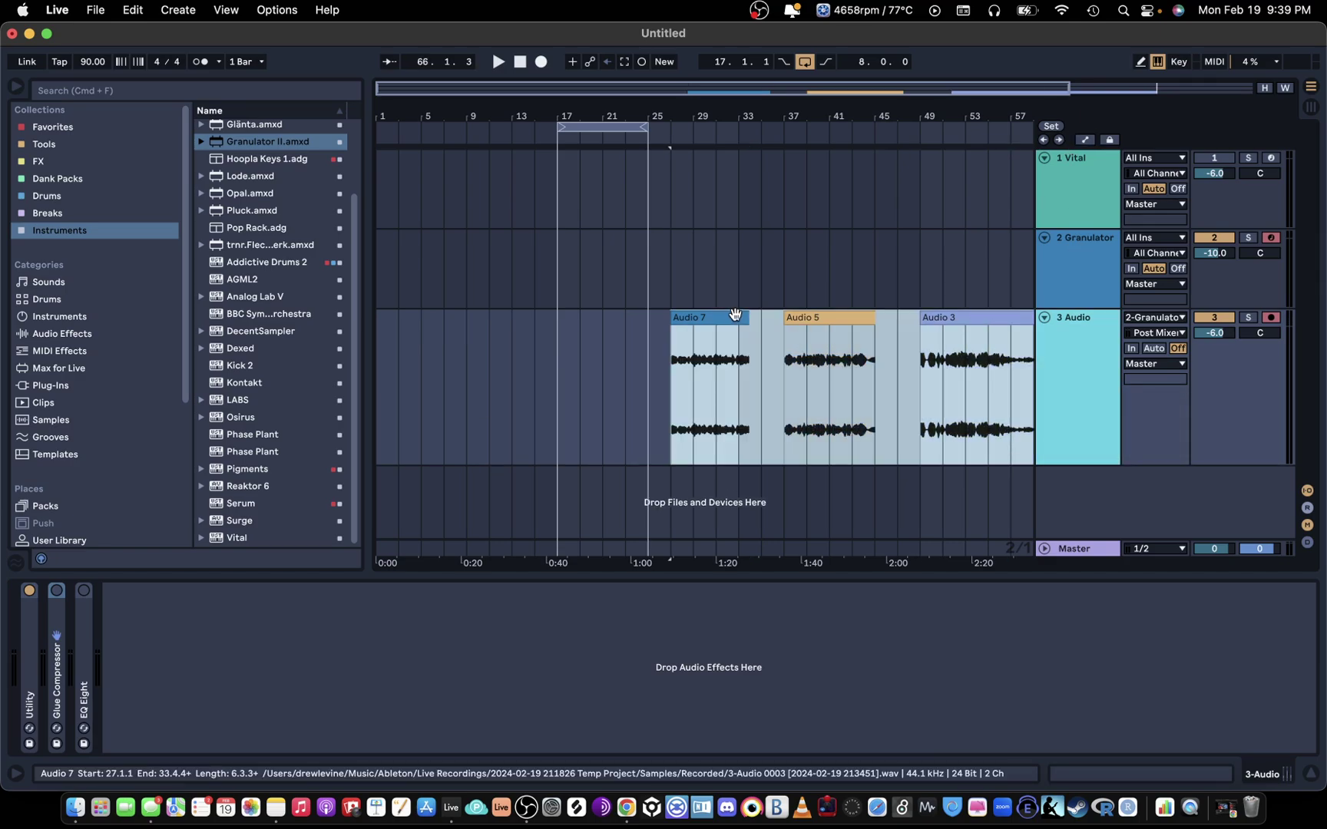
click(736, 317)
click(747, 330)
drag(767, 117, 763, 162)
drag(620, 113, 619, 177)
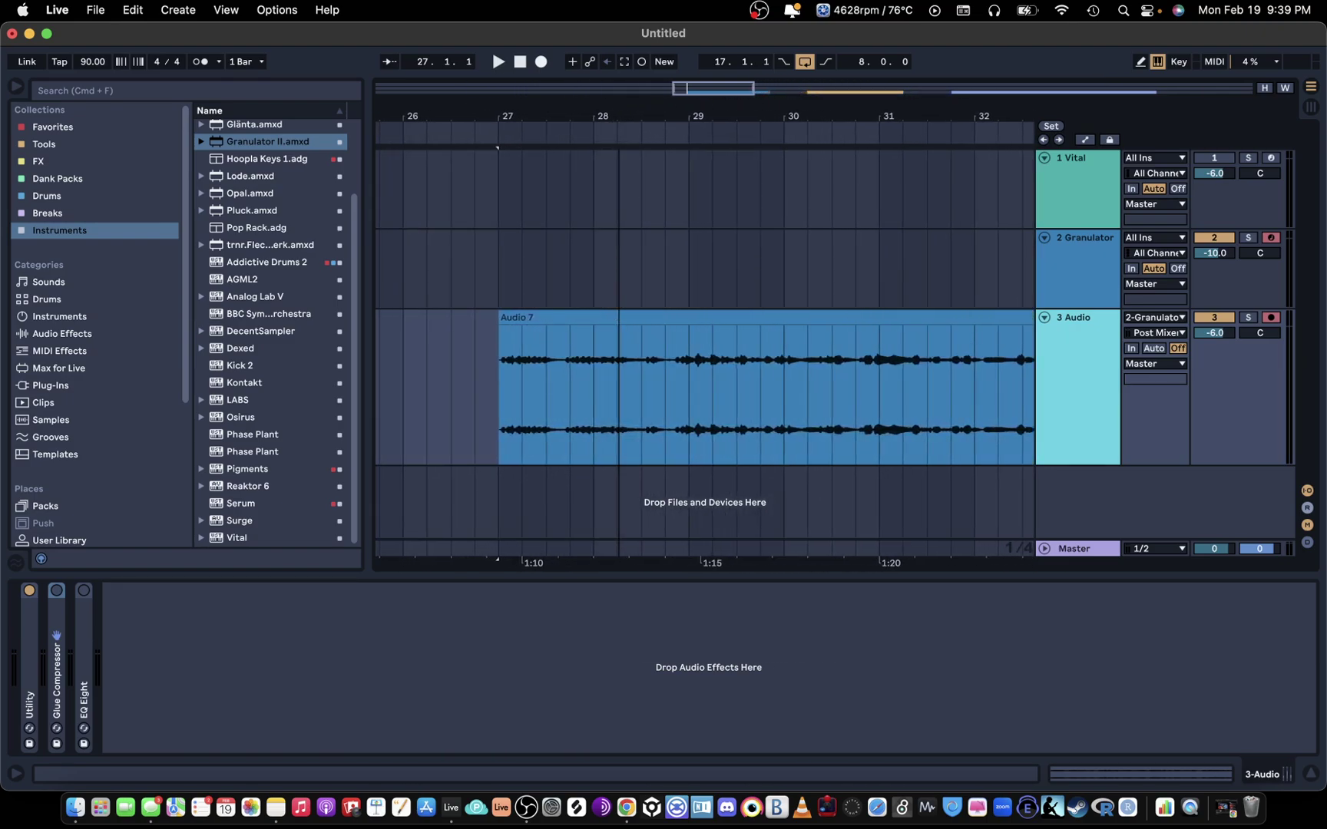
drag(1101, 464, 1099, 552)
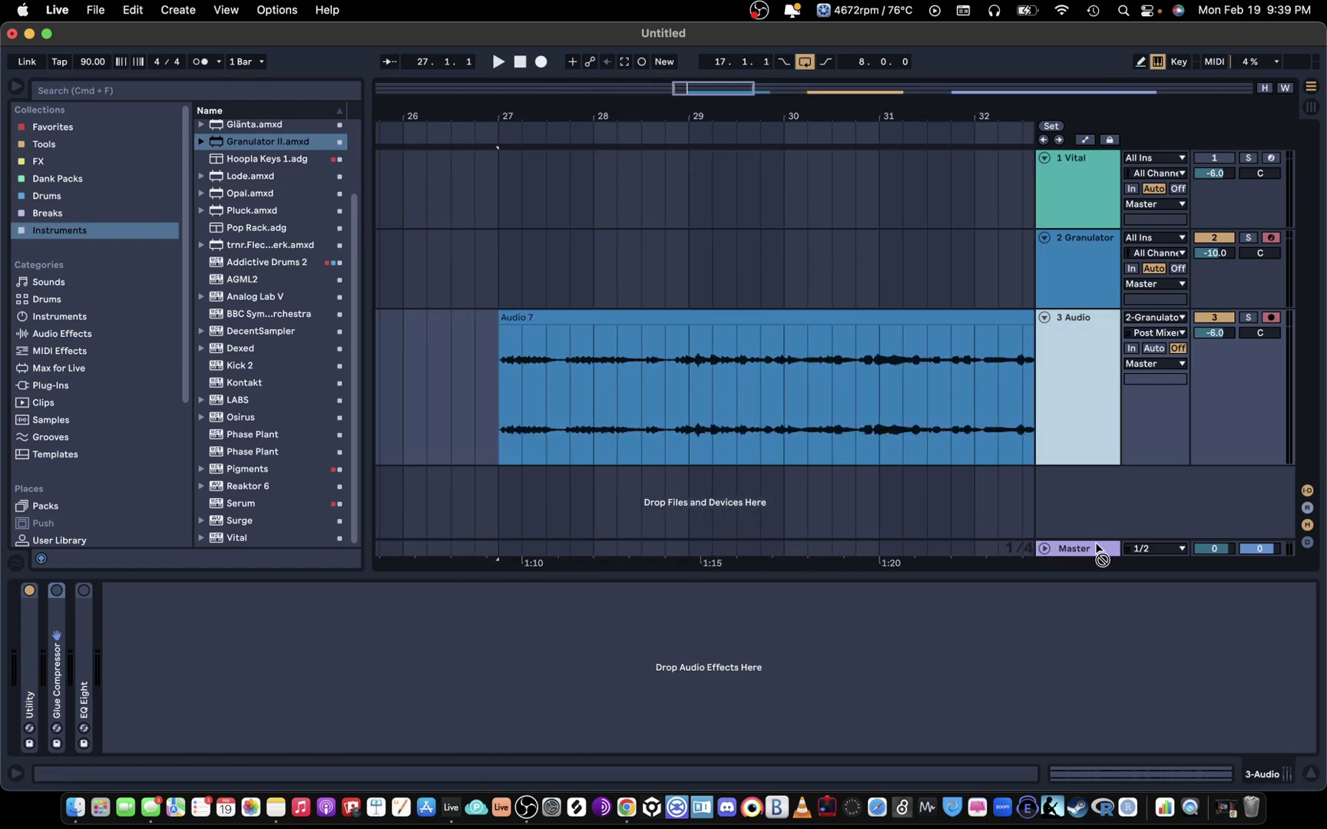
drag(1093, 465, 1077, 558)
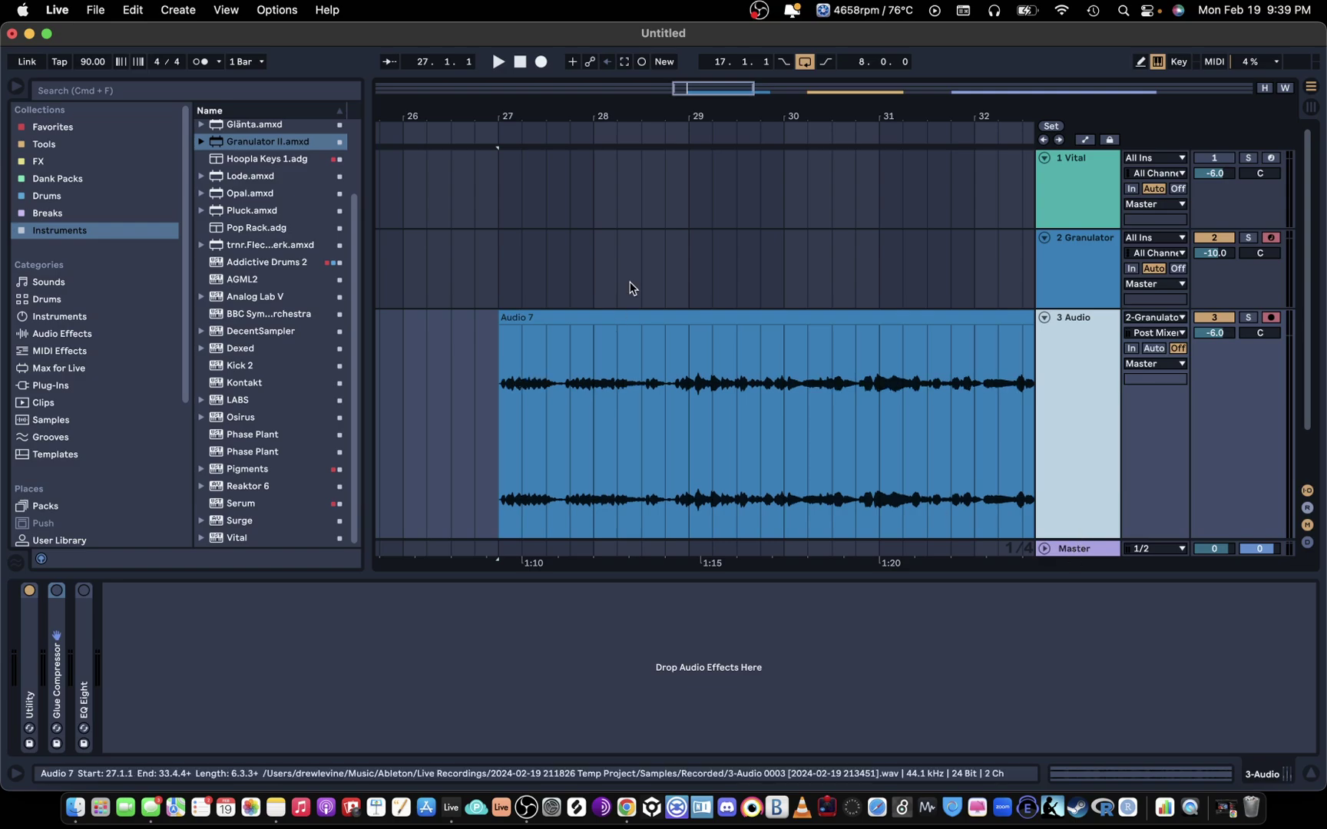
Cut Audio 7 into separate pieces, one from 27.4.1 to 29.1.1 and another starting at 30.3.1
mouse_move(670, 113)
mouse_down()
mouse_move(670, 81)
mouse_move(659, 90)
mouse_up()
drag(566, 316, 755, 316)
click(670, 373)
key(super+e)
click(639, 314)
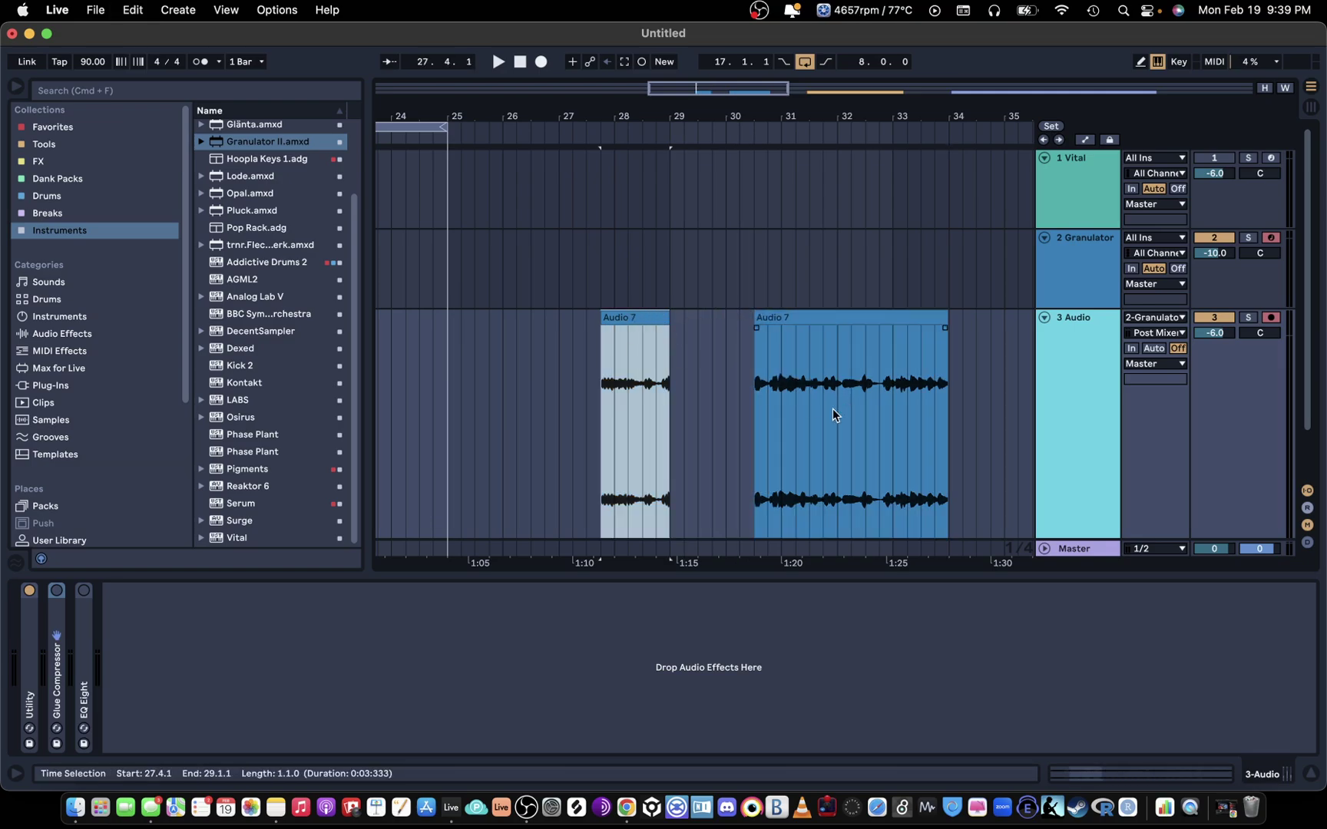
Audition the first Audio 7 piece and trim its end back to 28.2.4
key(space)
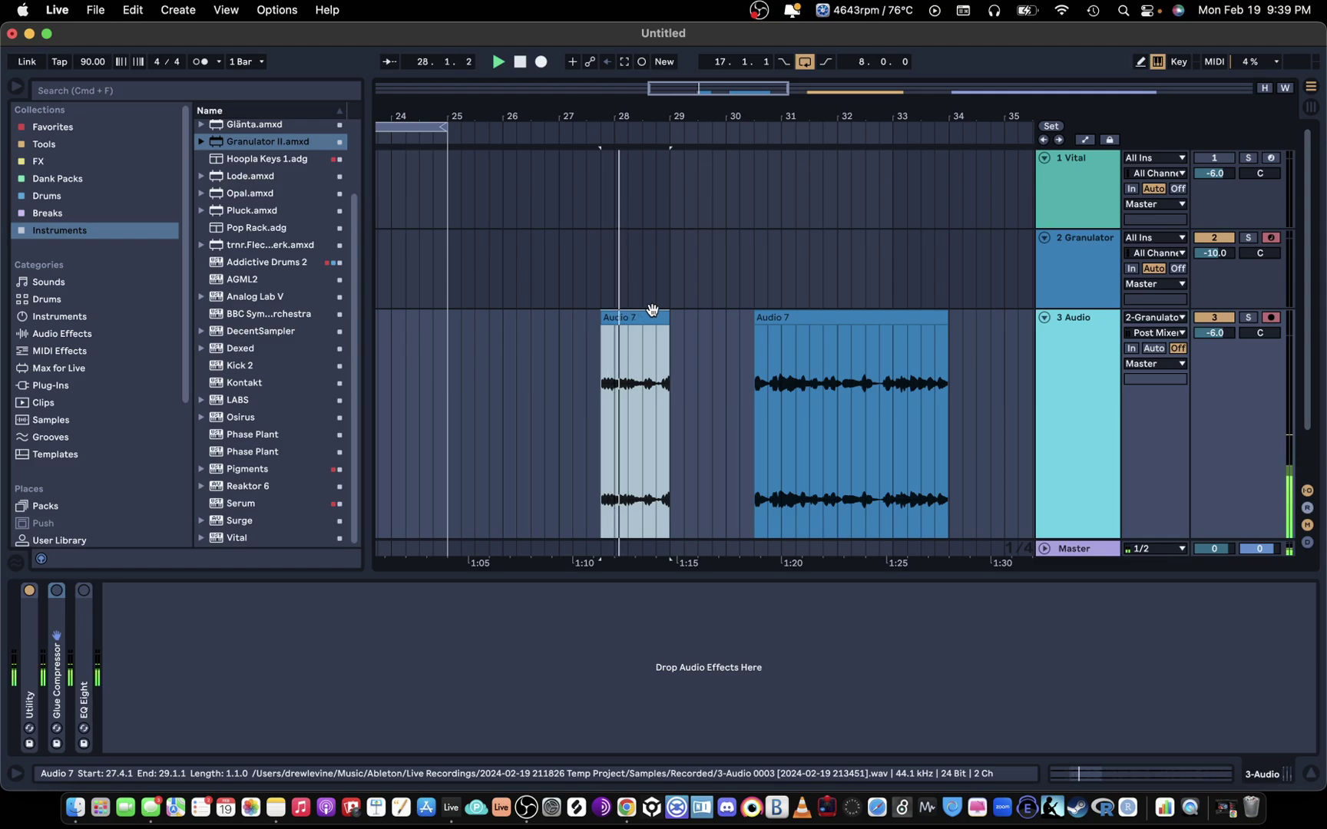
key(space)
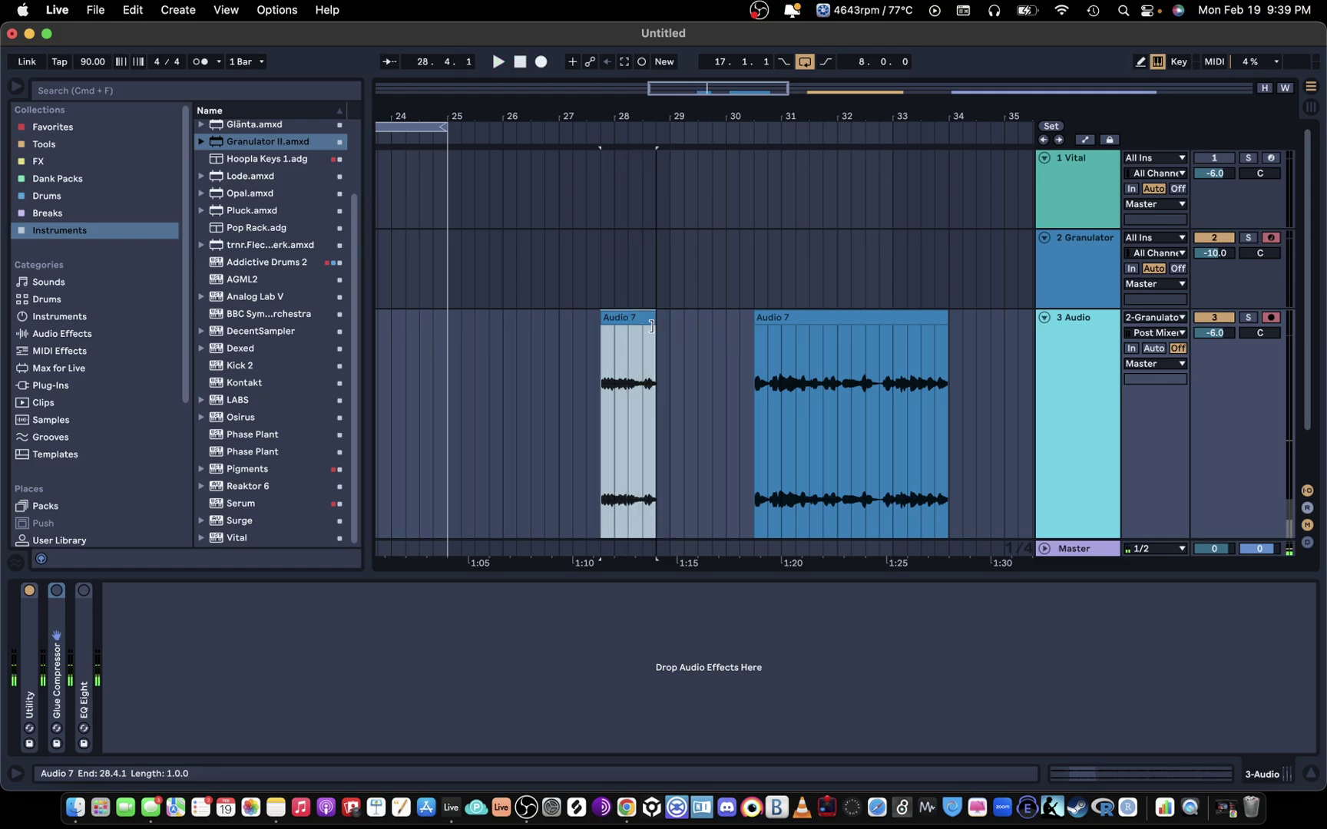
key(z)
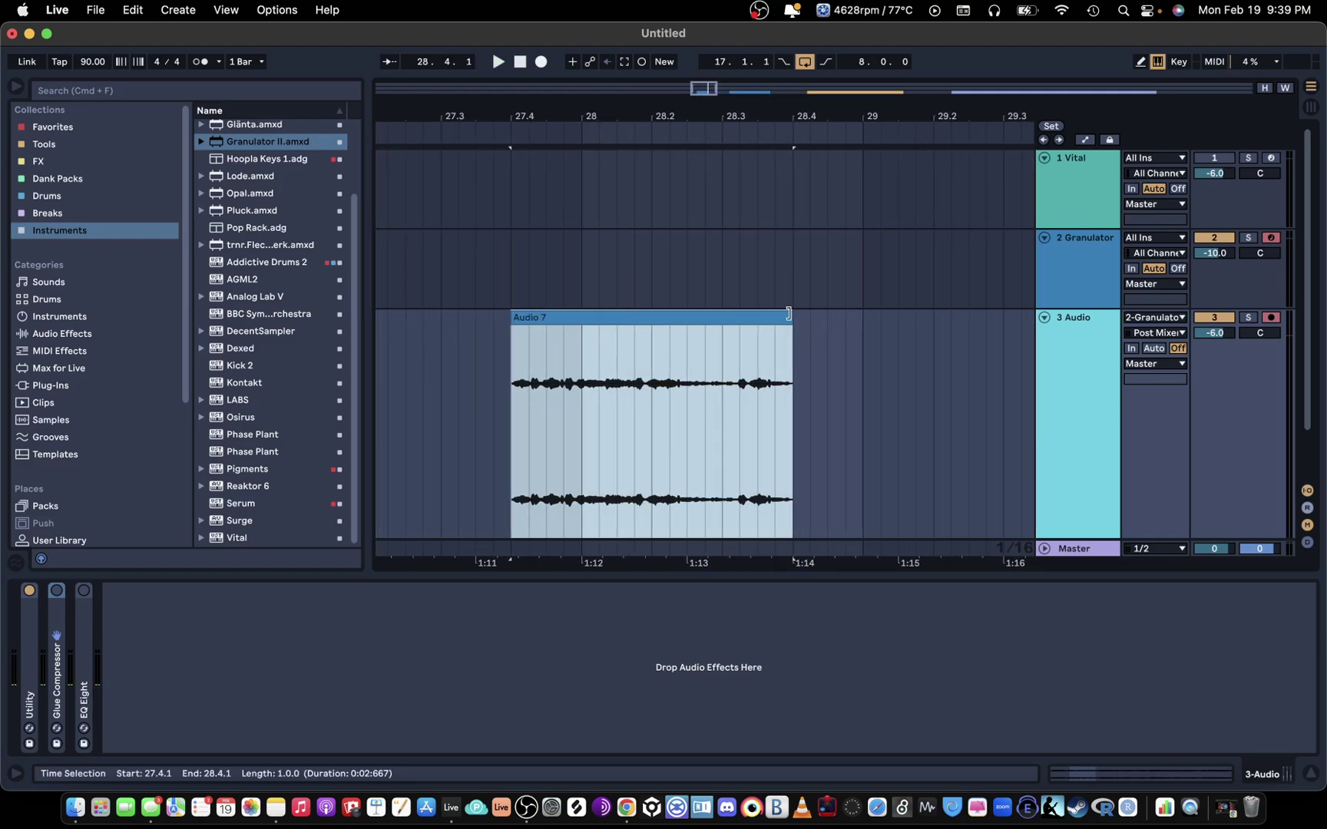
drag(788, 313, 699, 313)
key(x)
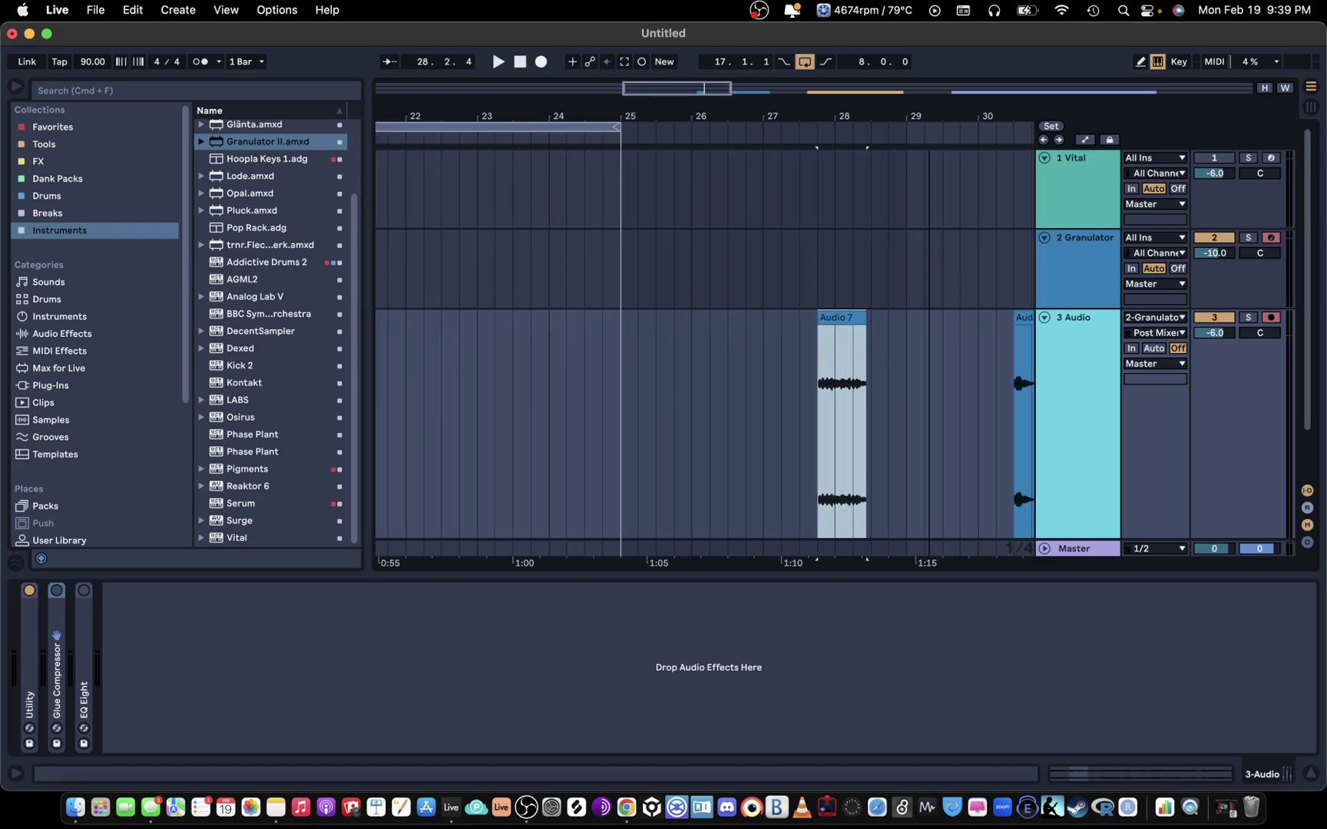
Remove the opening portion of the first Audio 7 piece so it starts at 28.1.1
key(z)
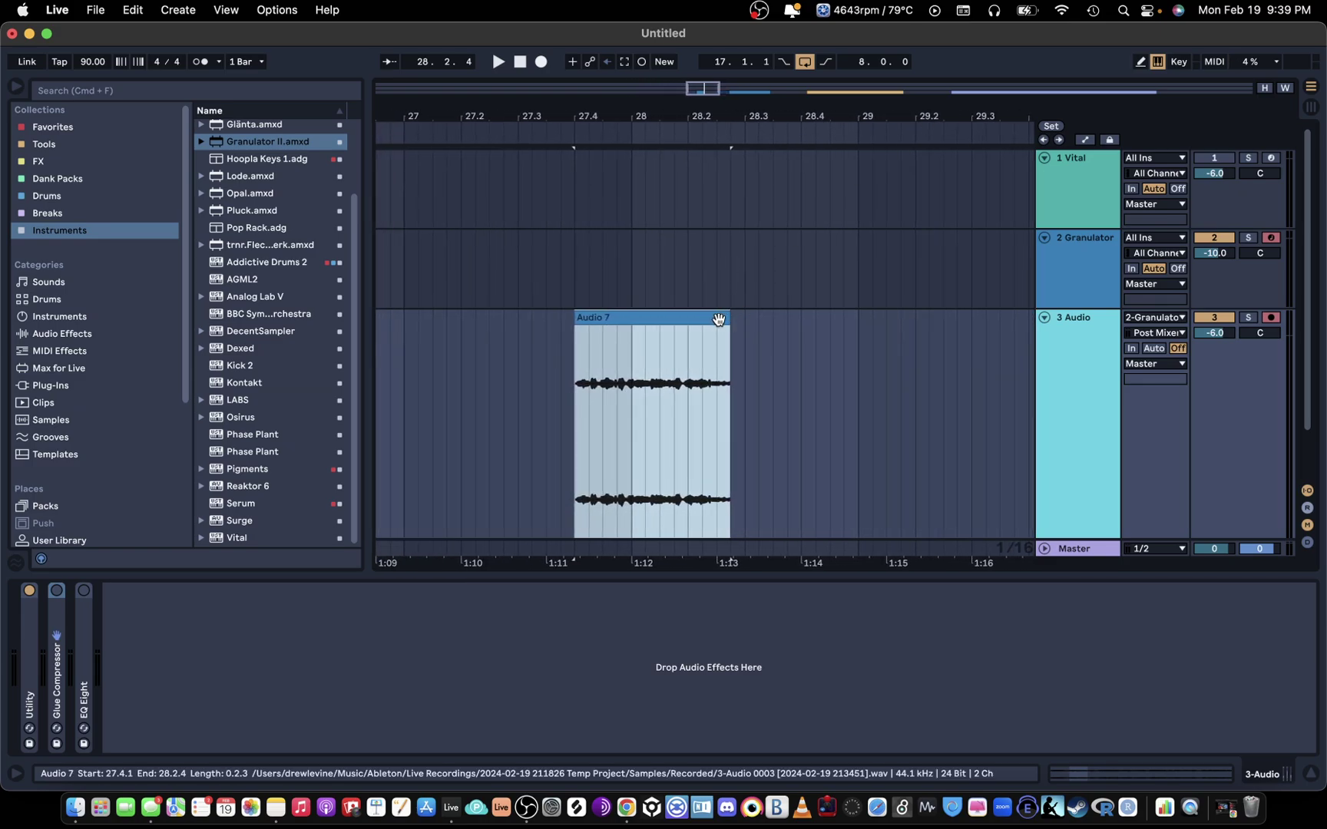
drag(574, 326, 618, 326)
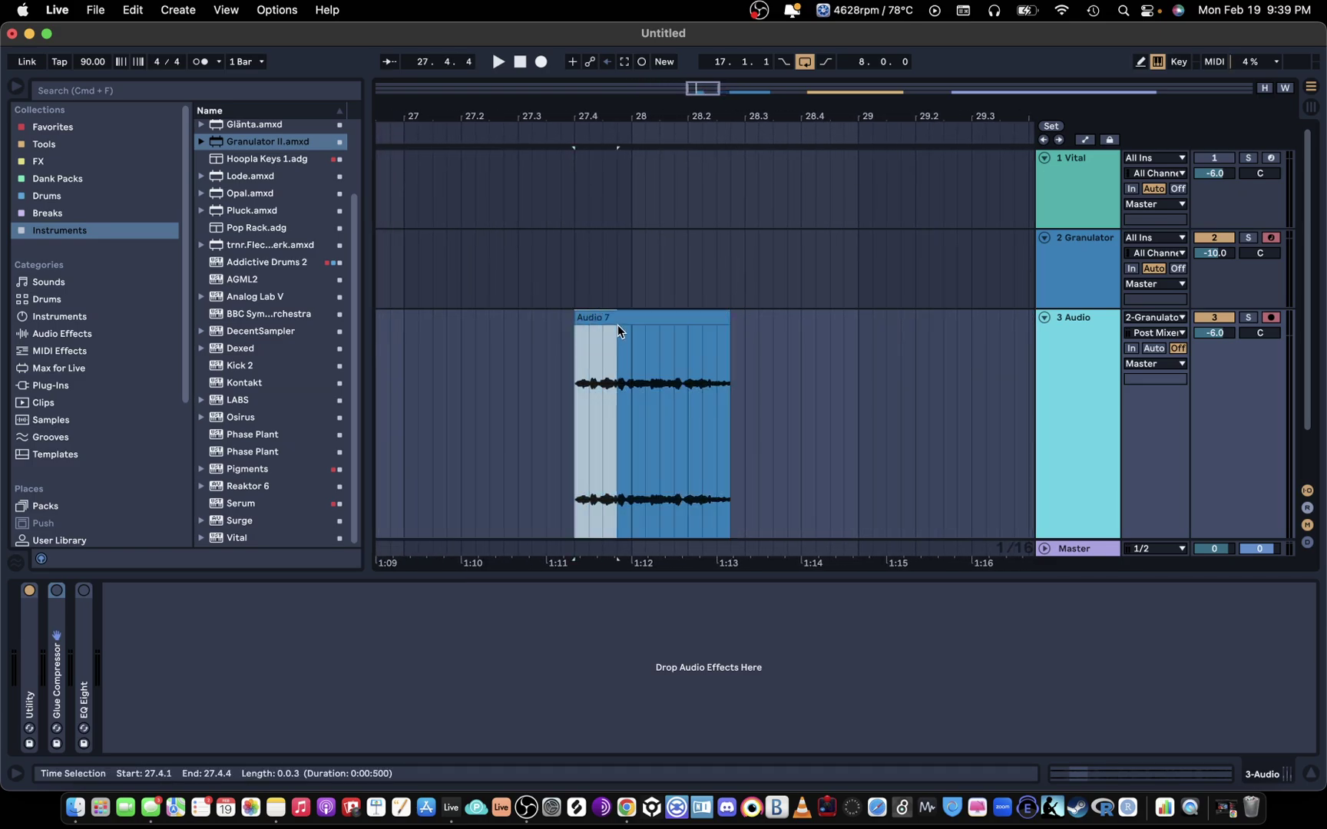
key(Delete)
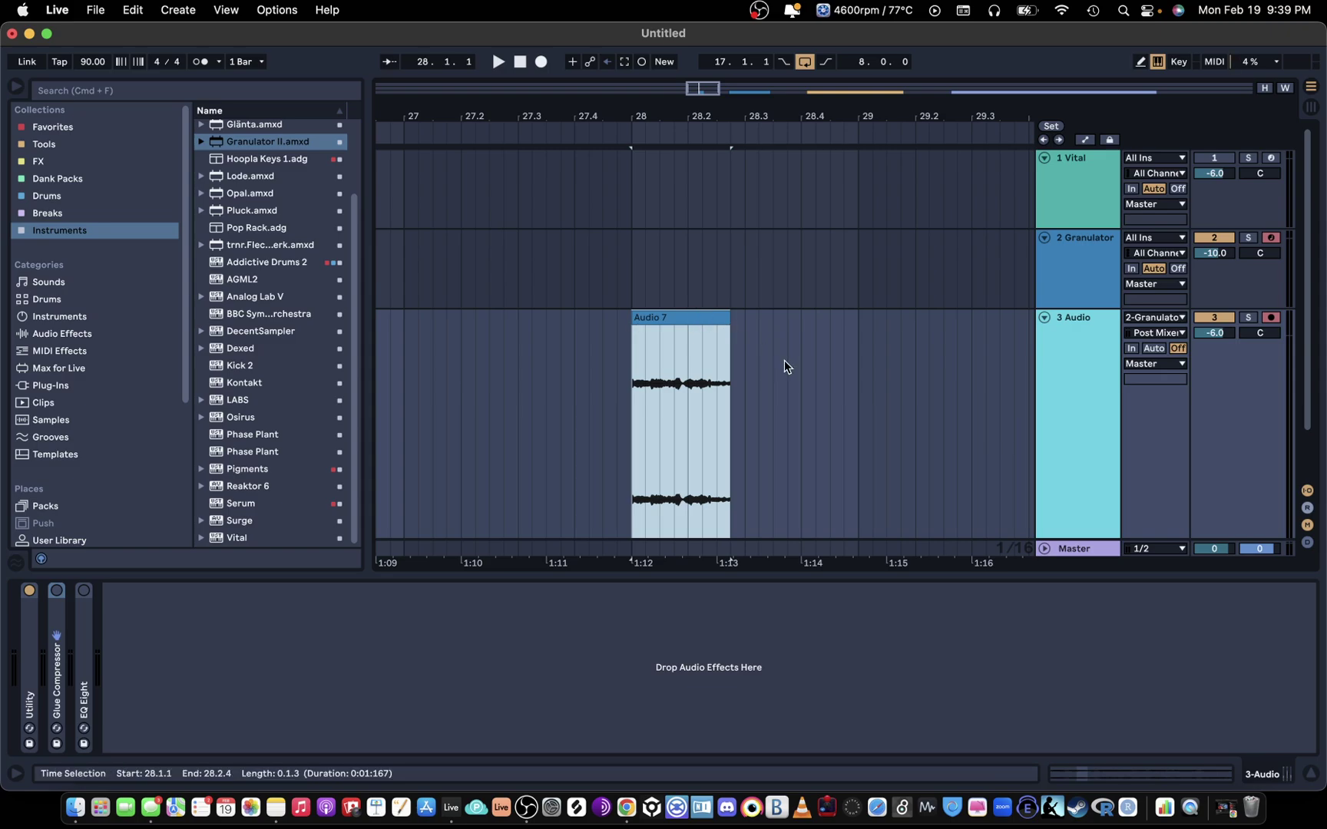
Open the Audio 7 piece in an enlarged clip view, select its whole sample and loop that full range
scroll(798, 349, down, 2)
double_click(678, 257)
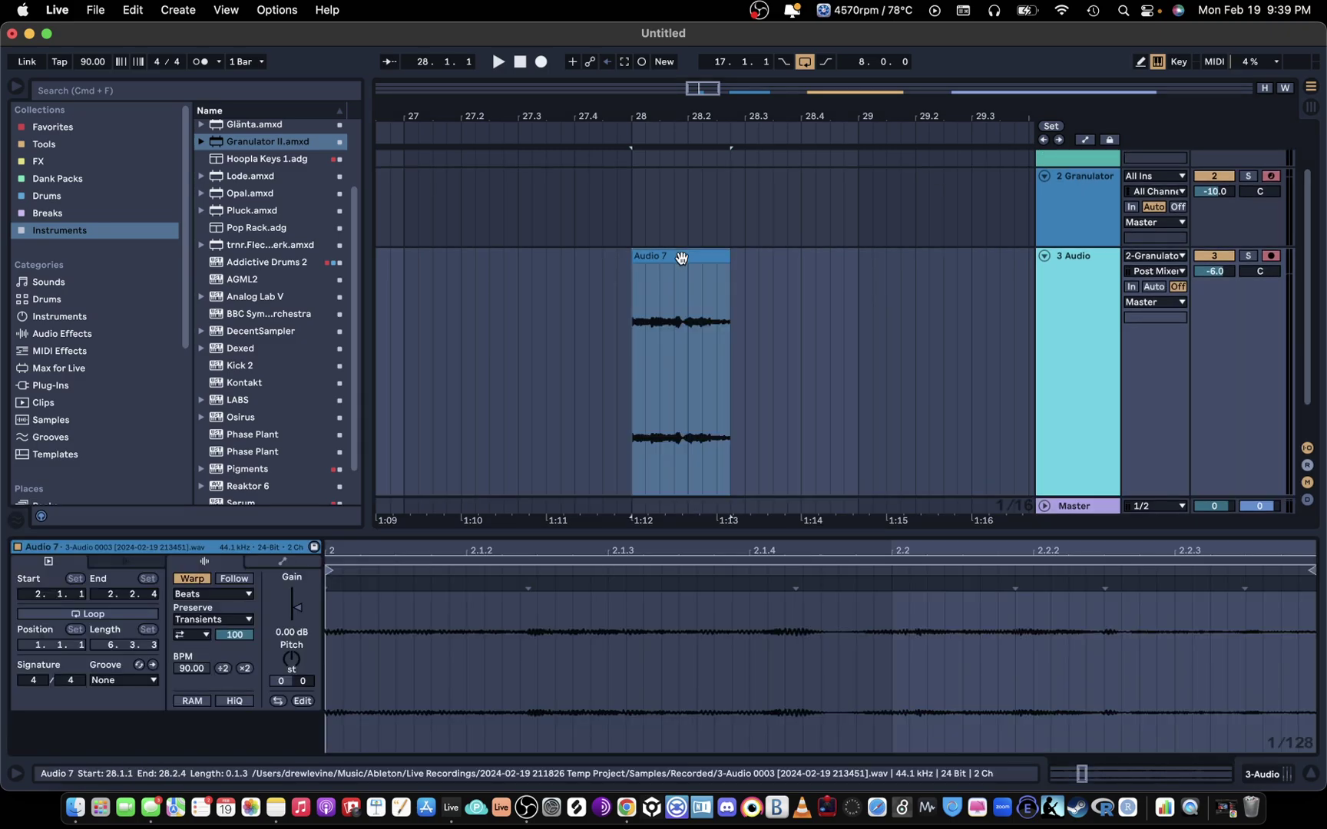
mouse_move(497, 532)
mouse_down()
mouse_move(518, 408)
mouse_move(584, 252)
mouse_up()
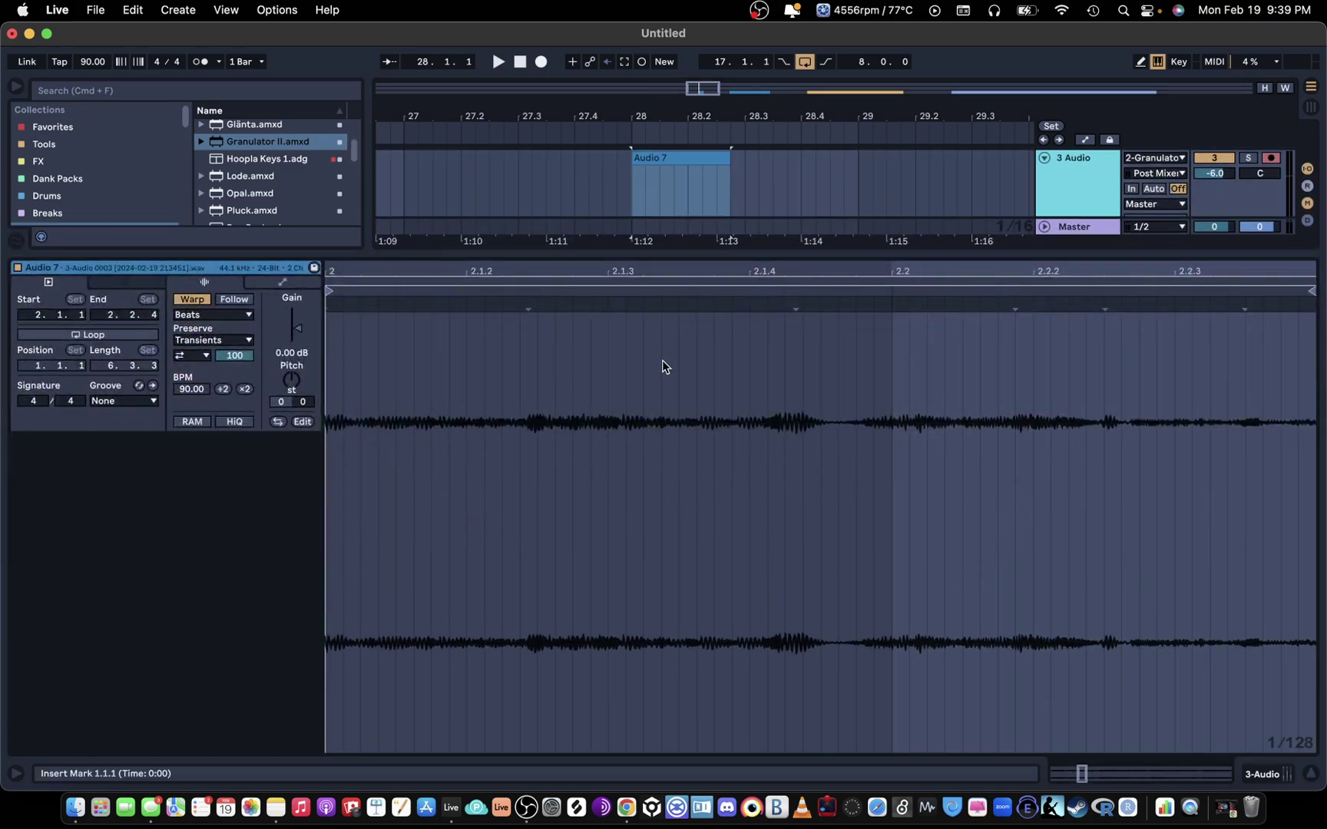
click(663, 367)
drag(677, 266, 677, 169)
click(521, 390)
key(super+a)
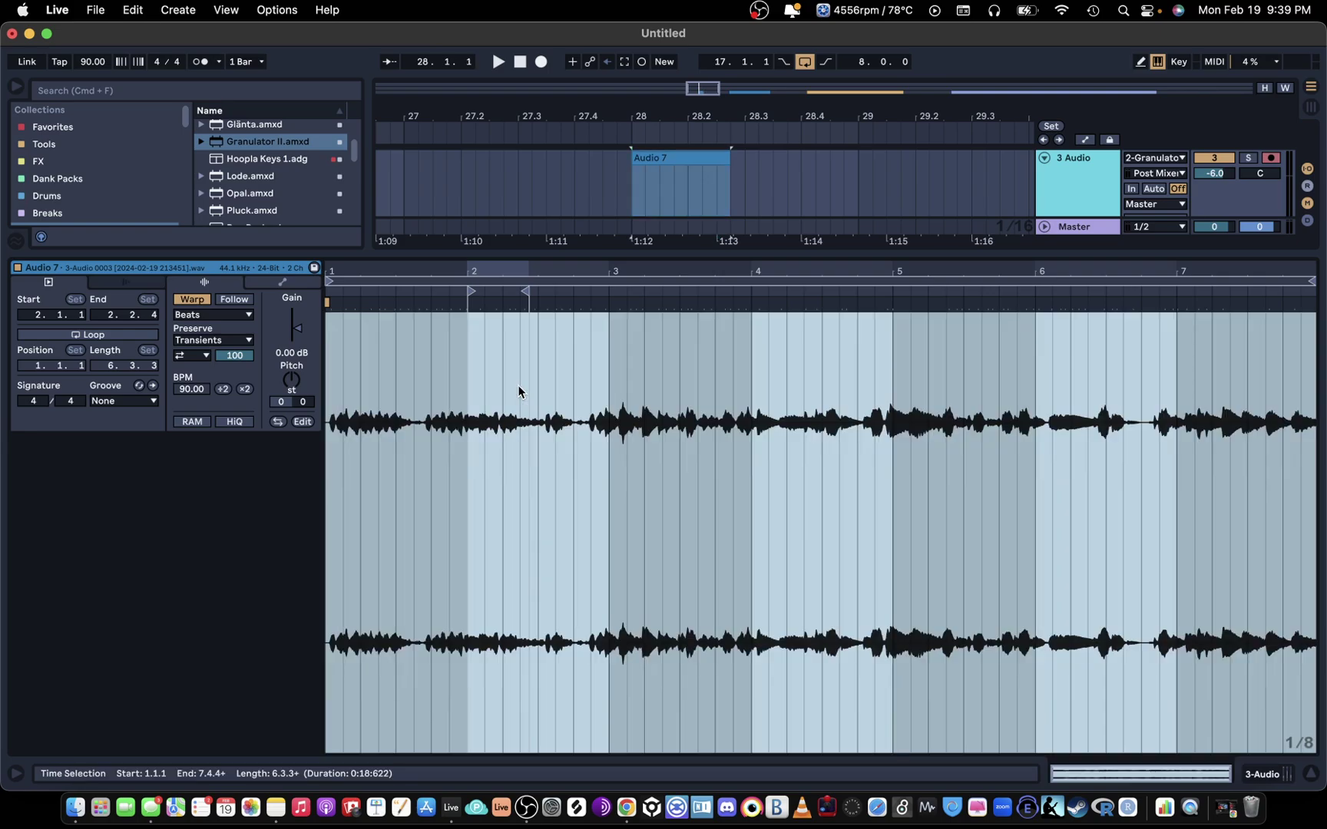
key(super+l)
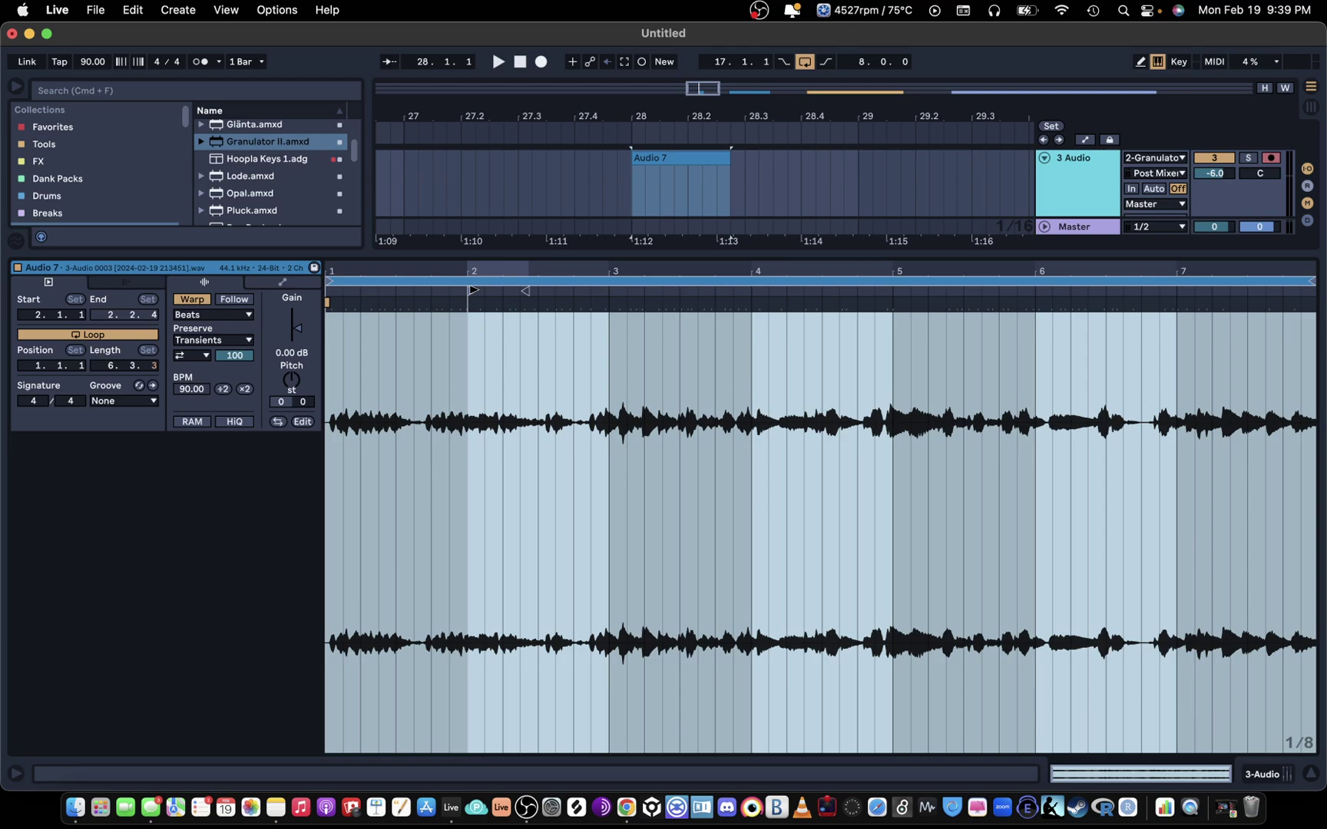
Shift the Audio 7 clip's sample start to 4.4.3 and audition the newly chosen section
mouse_move(473, 290)
mouse_down()
mouse_move(877, 292)
mouse_move(491, 312)
mouse_move(1122, 333)
mouse_move(629, 330)
mouse_up()
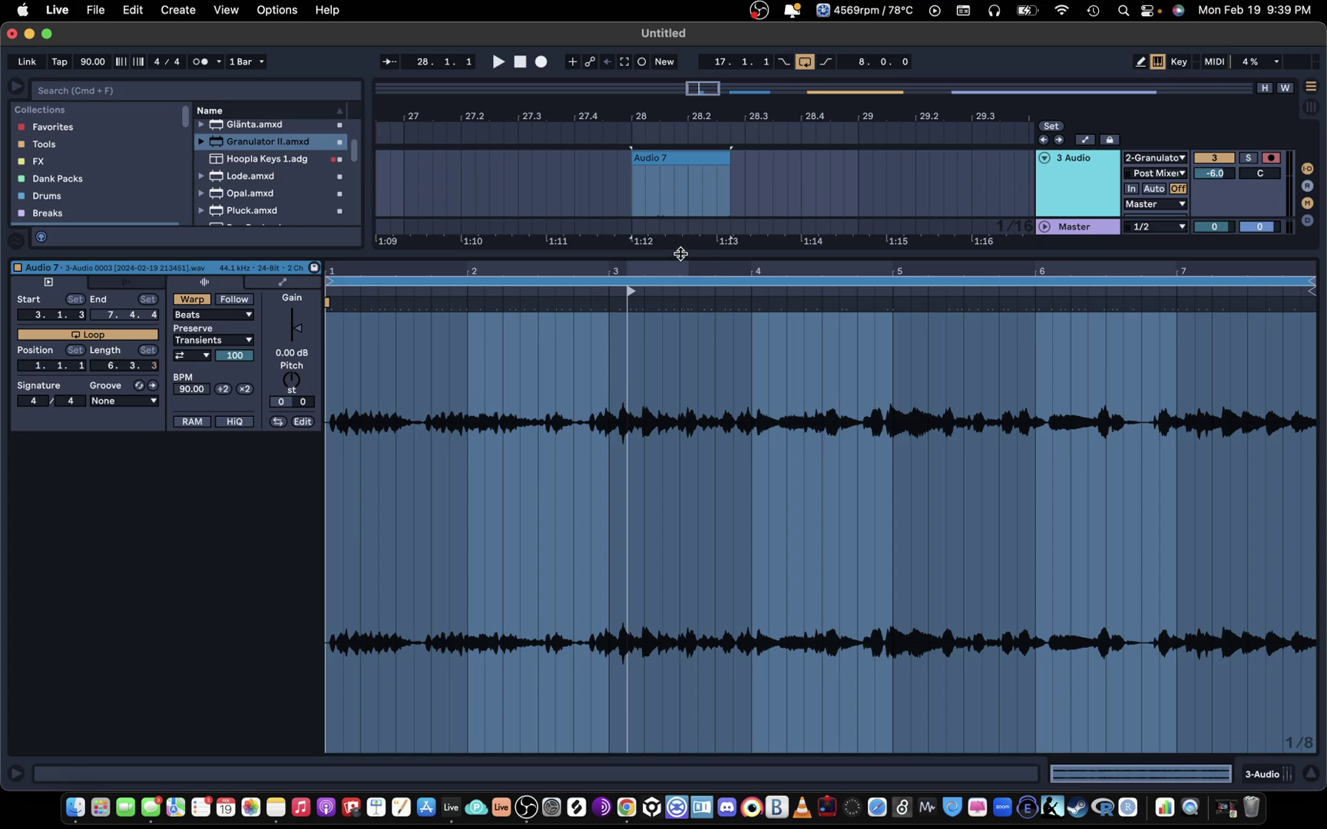
drag(680, 254, 661, 379)
mouse_move(629, 426)
mouse_down()
mouse_move(1007, 417)
mouse_move(954, 434)
mouse_move(629, 442)
mouse_move(968, 434)
mouse_move(879, 430)
mouse_up()
key(space)
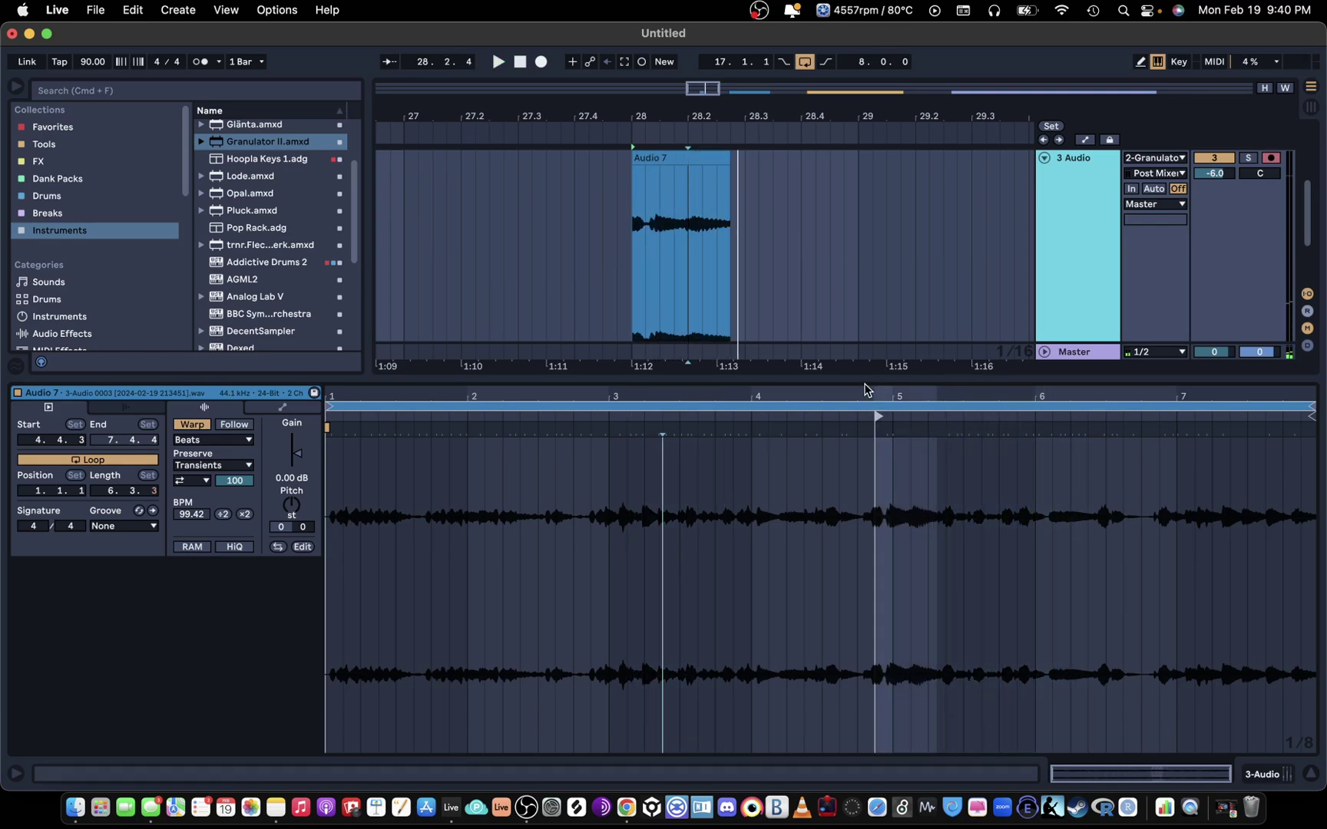
Reopen the Audio 7 clip, try doubling its BPM to 180 and halve it back to 90
double_click(876, 376)
click(710, 315)
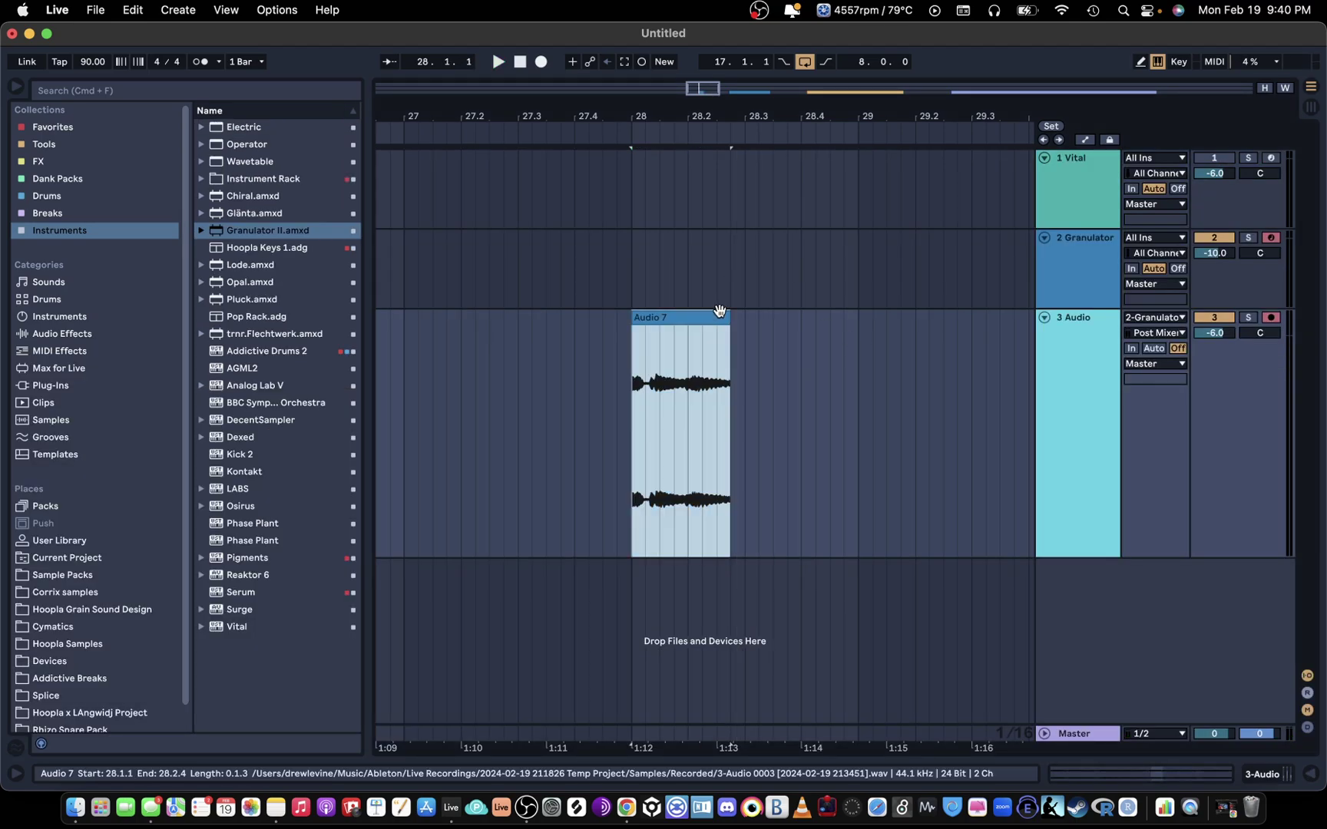
double_click(686, 328)
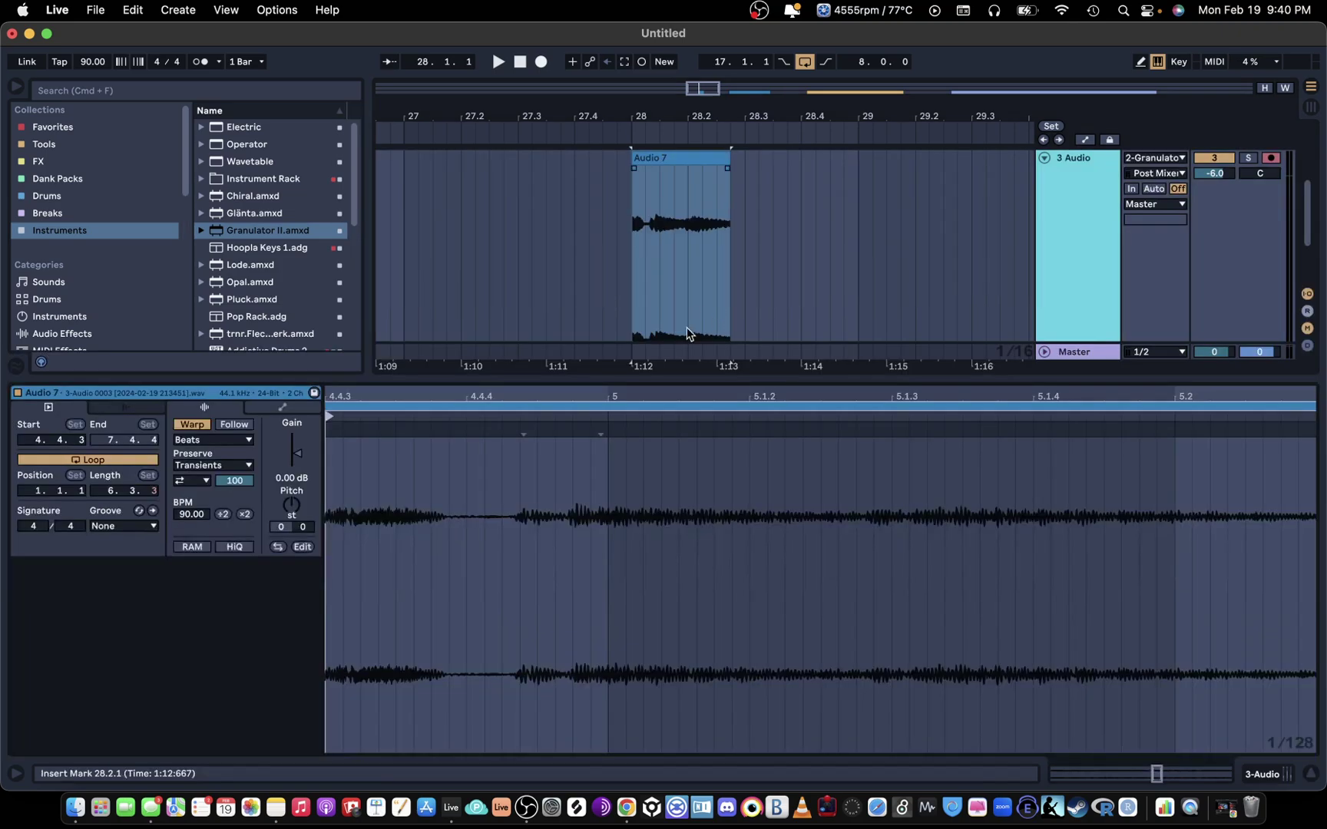
click(244, 515)
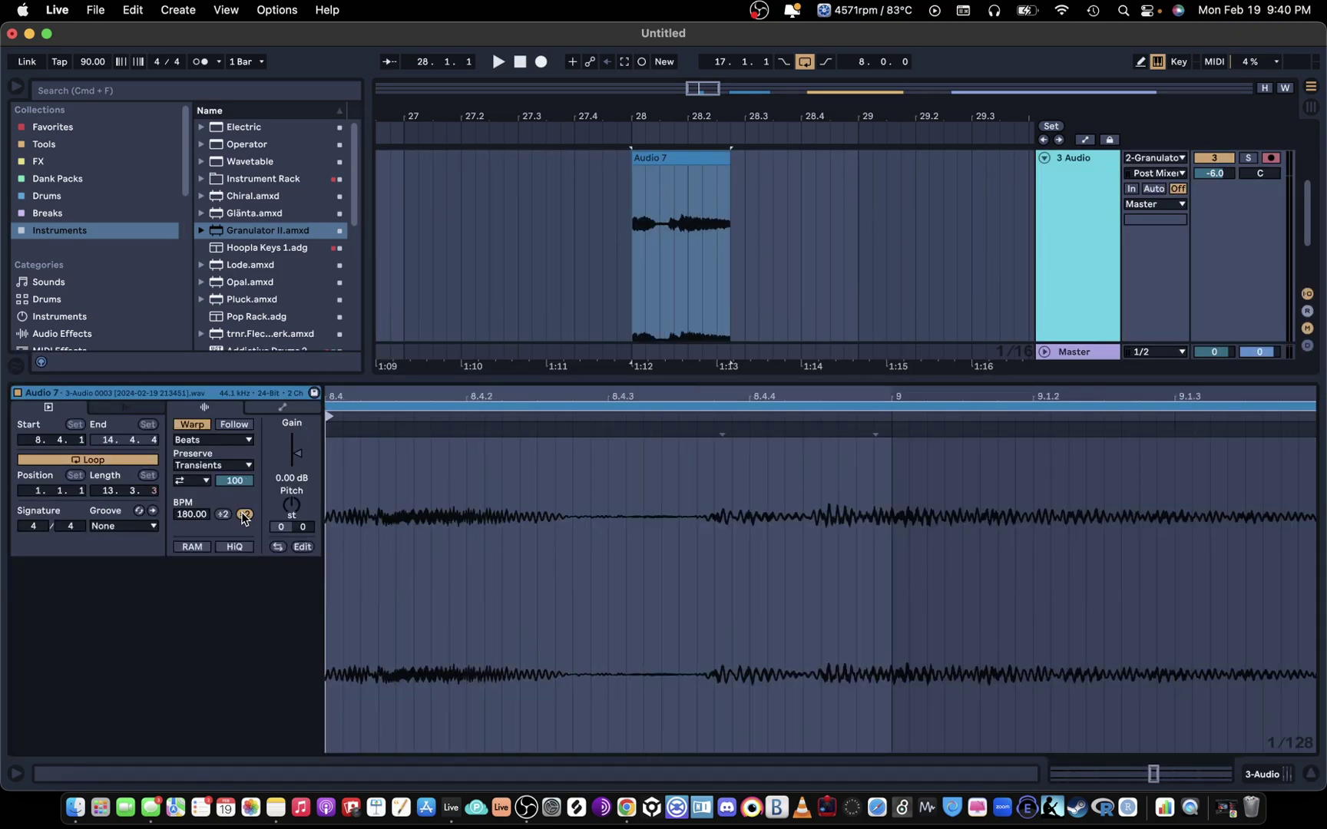
click(223, 514)
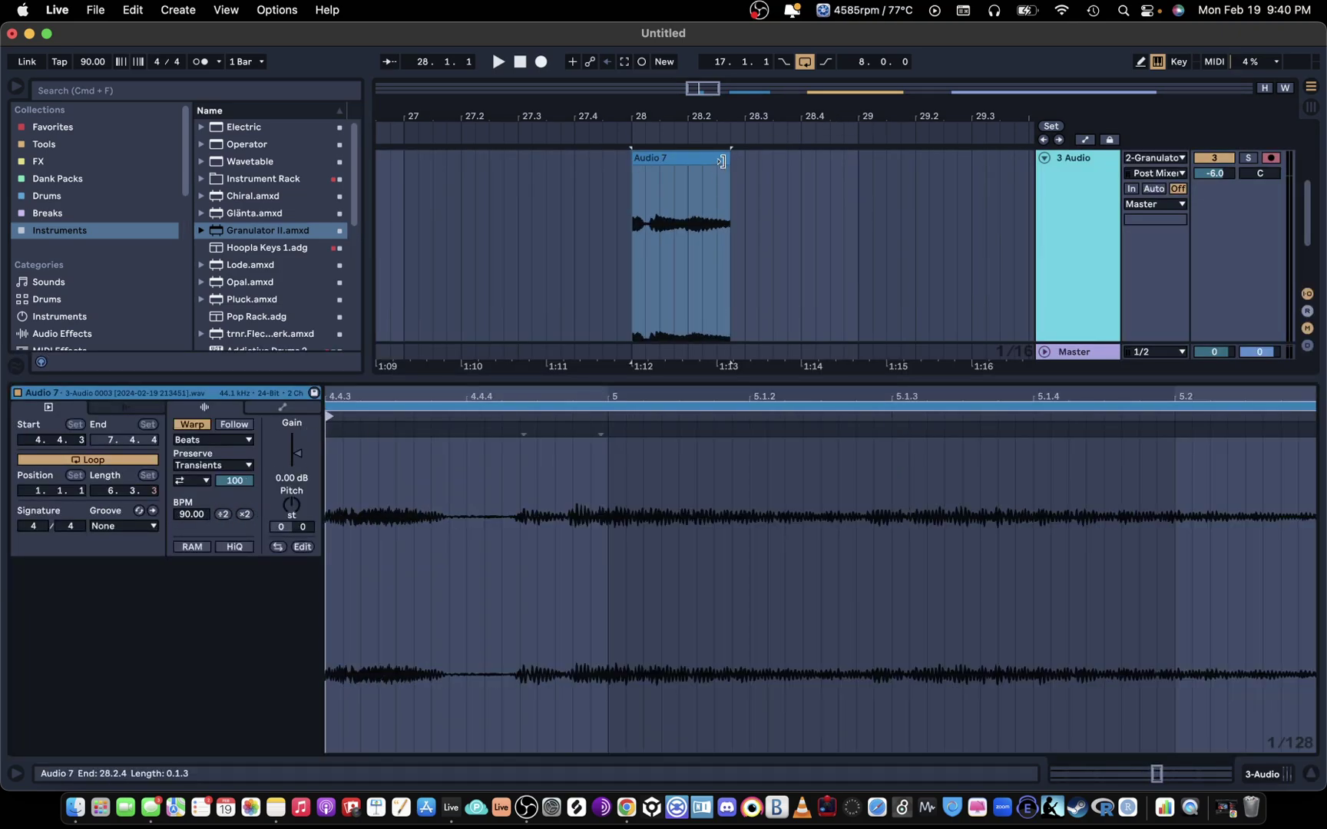
Lengthen the Audio 7 clip on the Audio track so it ends at 29.4.4
drag(722, 161, 787, 162)
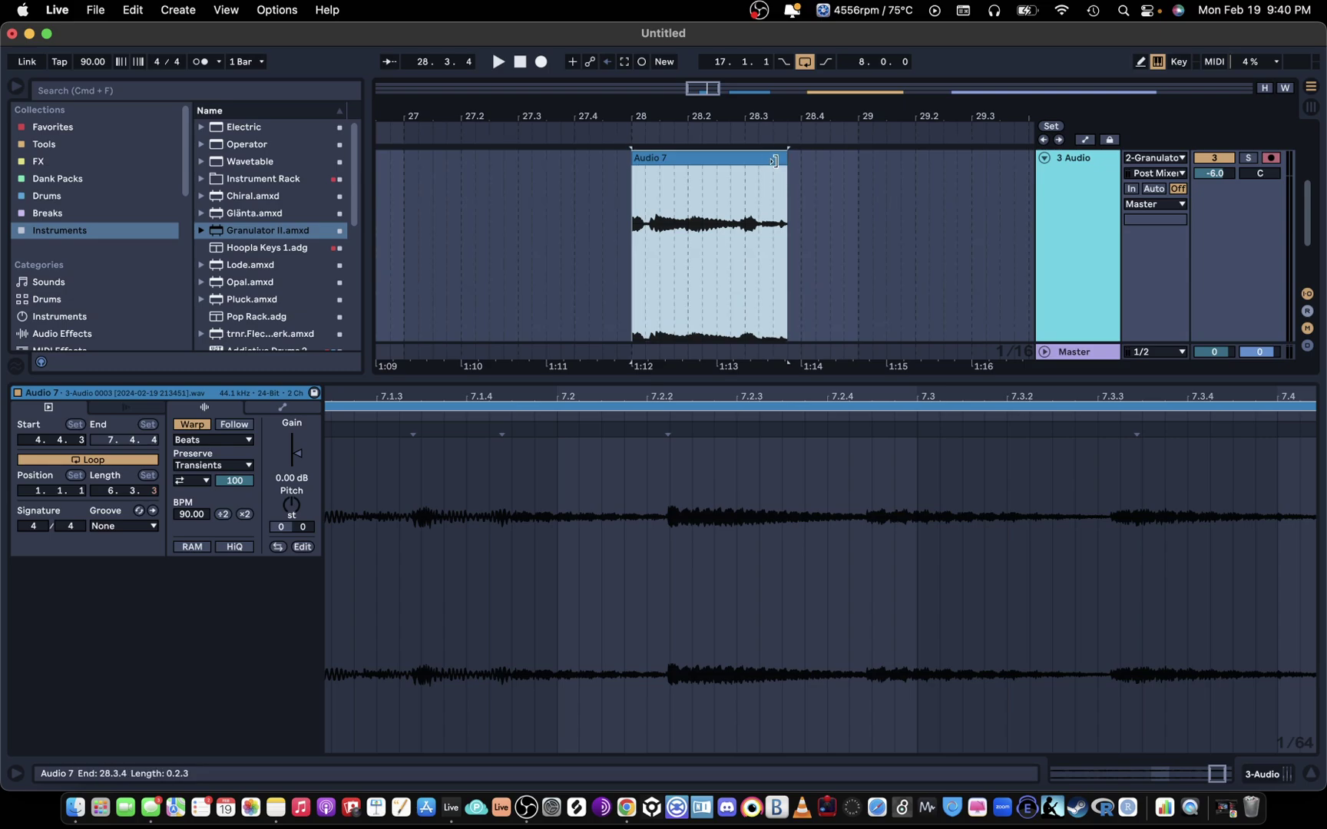
drag(774, 161, 956, 164)
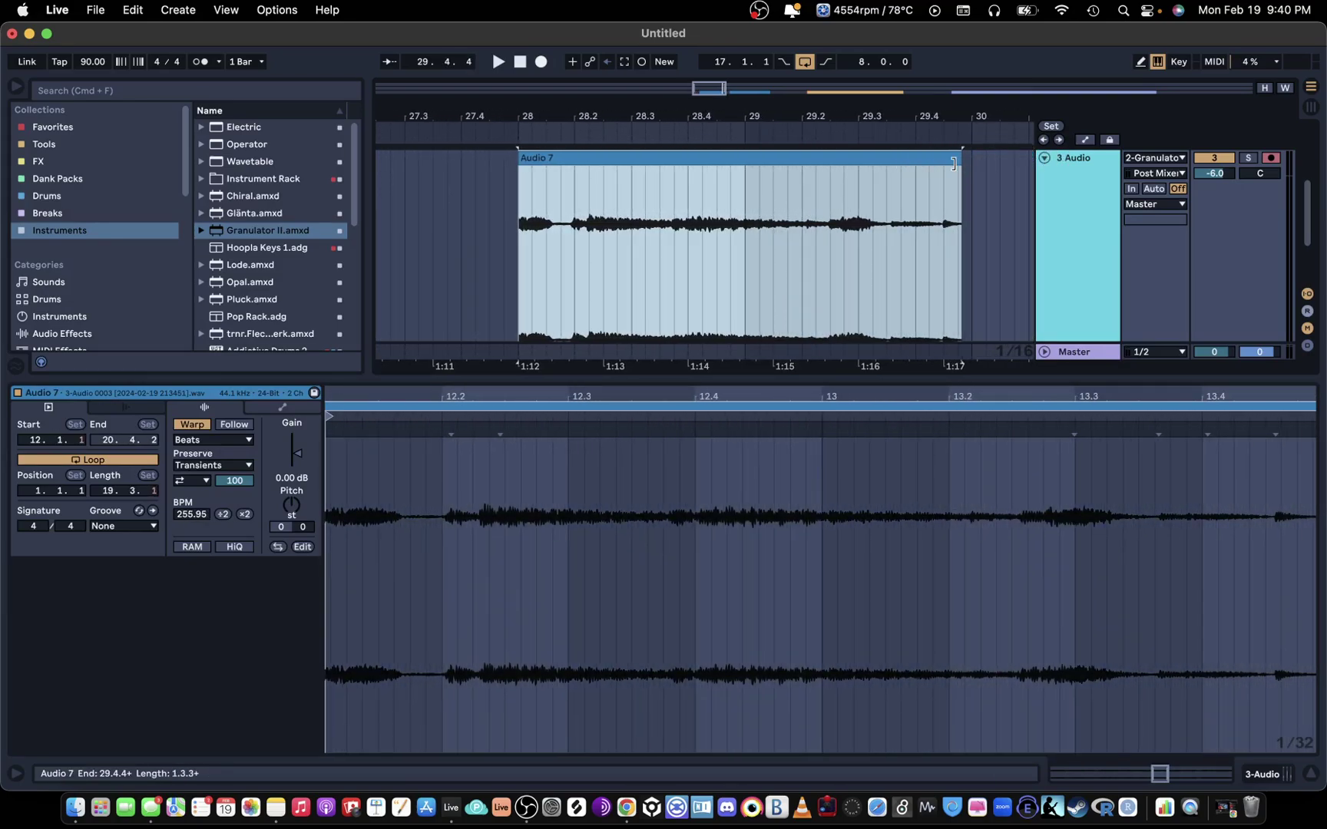
drag(838, 395, 648, 326)
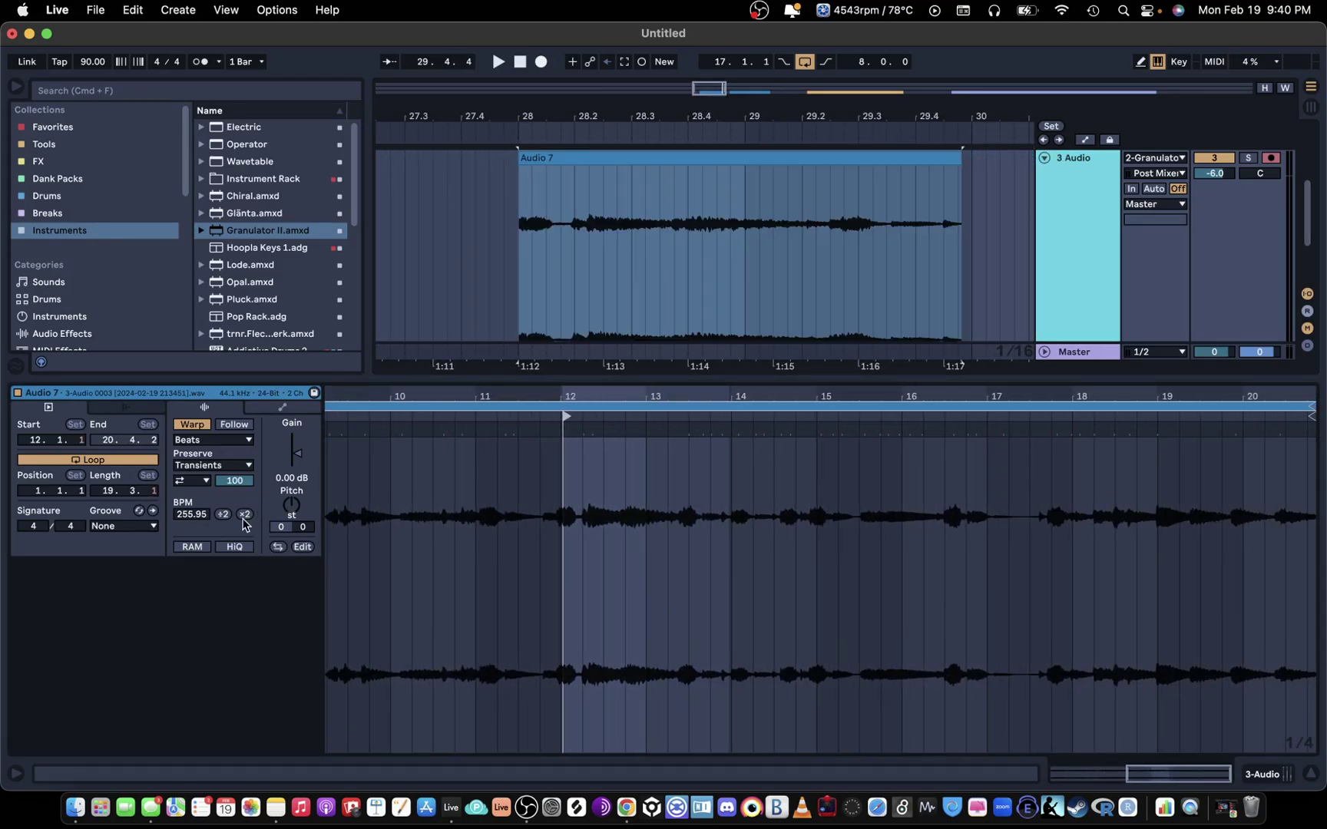
Try doubling the Audio 7 clip's BPM and halve it repeatedly down to 8.00
click(244, 515)
click(243, 515)
click(224, 515)
click(224, 514)
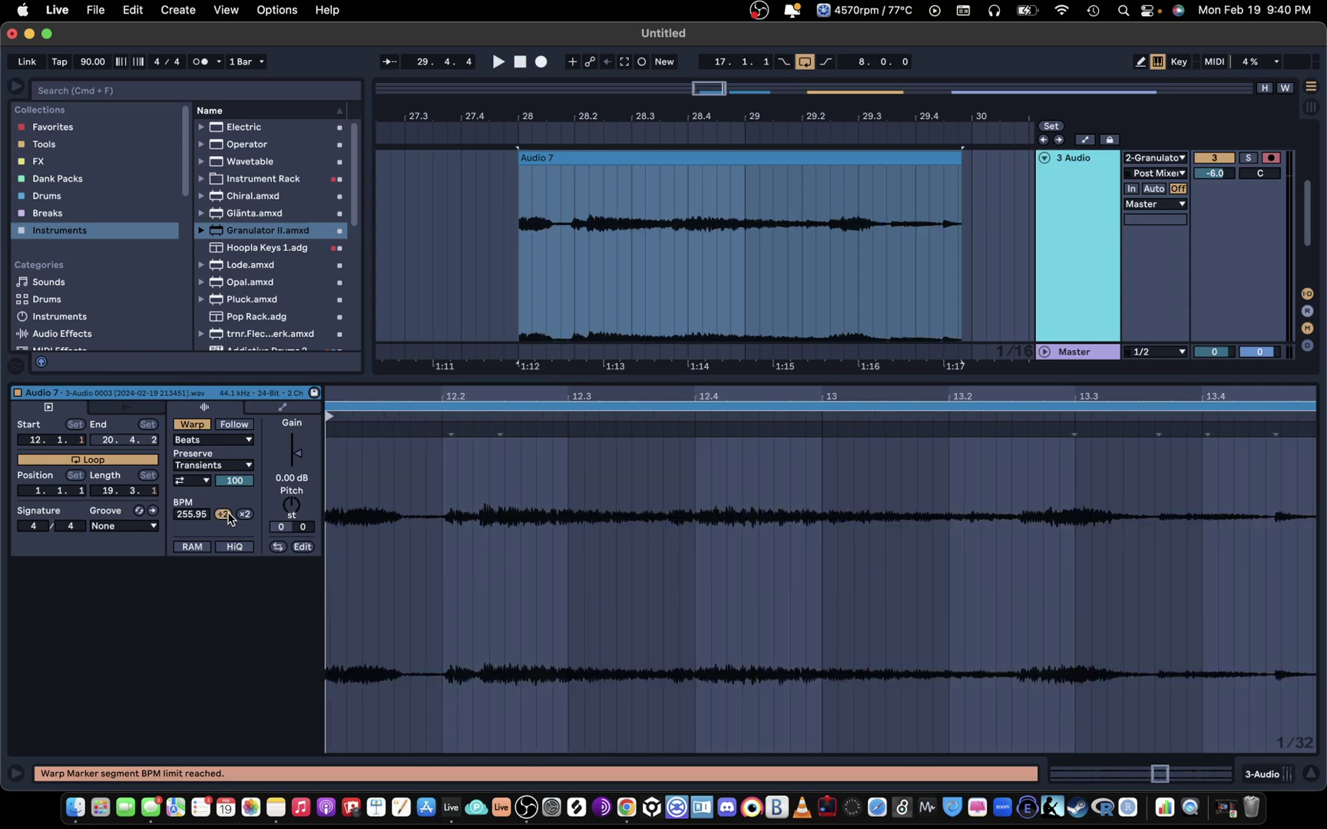
click(224, 514)
click(223, 514)
click(223, 515)
click(223, 514)
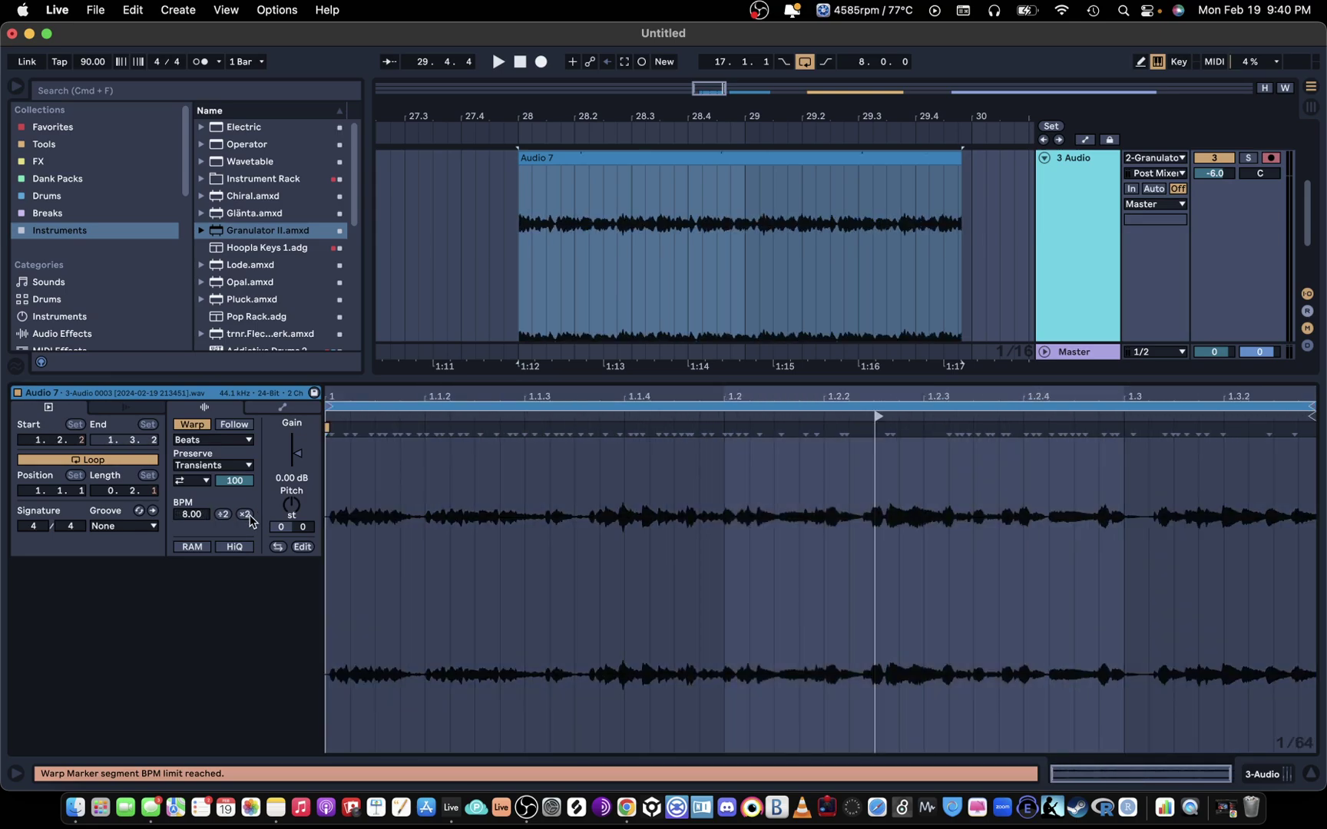
Double the Audio 7 clip's BPM repeatedly up to 511.90 to stretch the sound
click(244, 515)
click(243, 515)
click(243, 514)
click(244, 514)
click(244, 515)
click(244, 514)
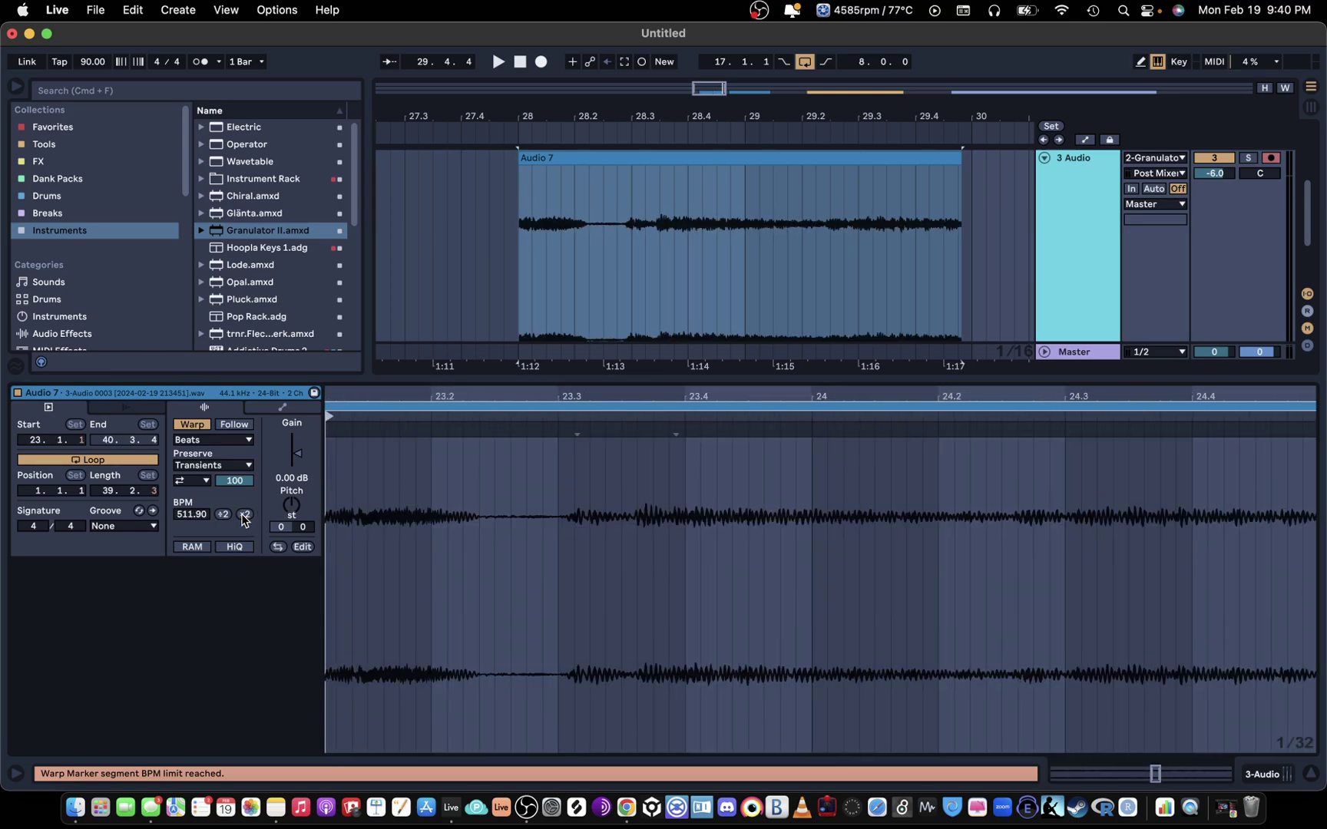
Switch the clip's warp mode to Texture and set the Grain Size to 24.43
click(208, 442)
click(215, 482)
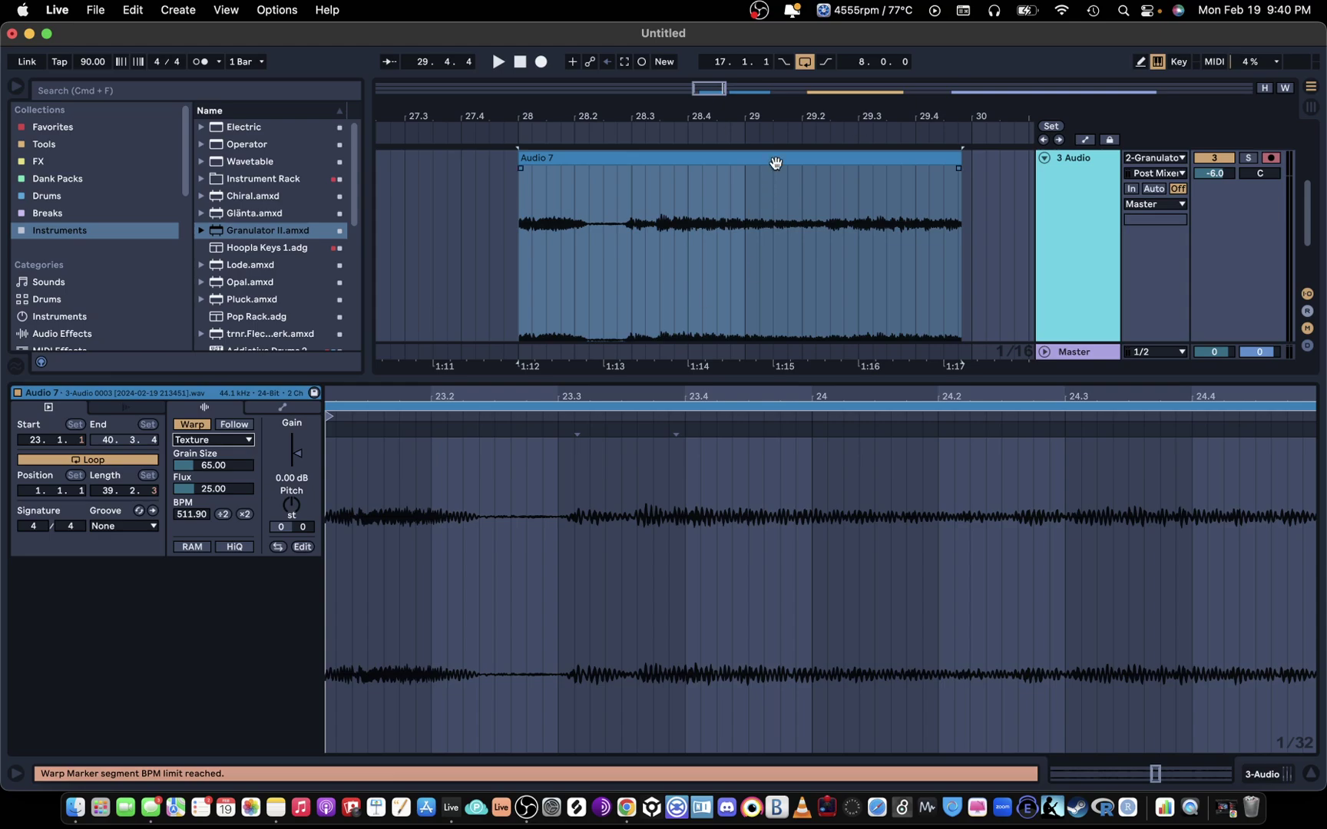
drag(813, 378, 813, 468)
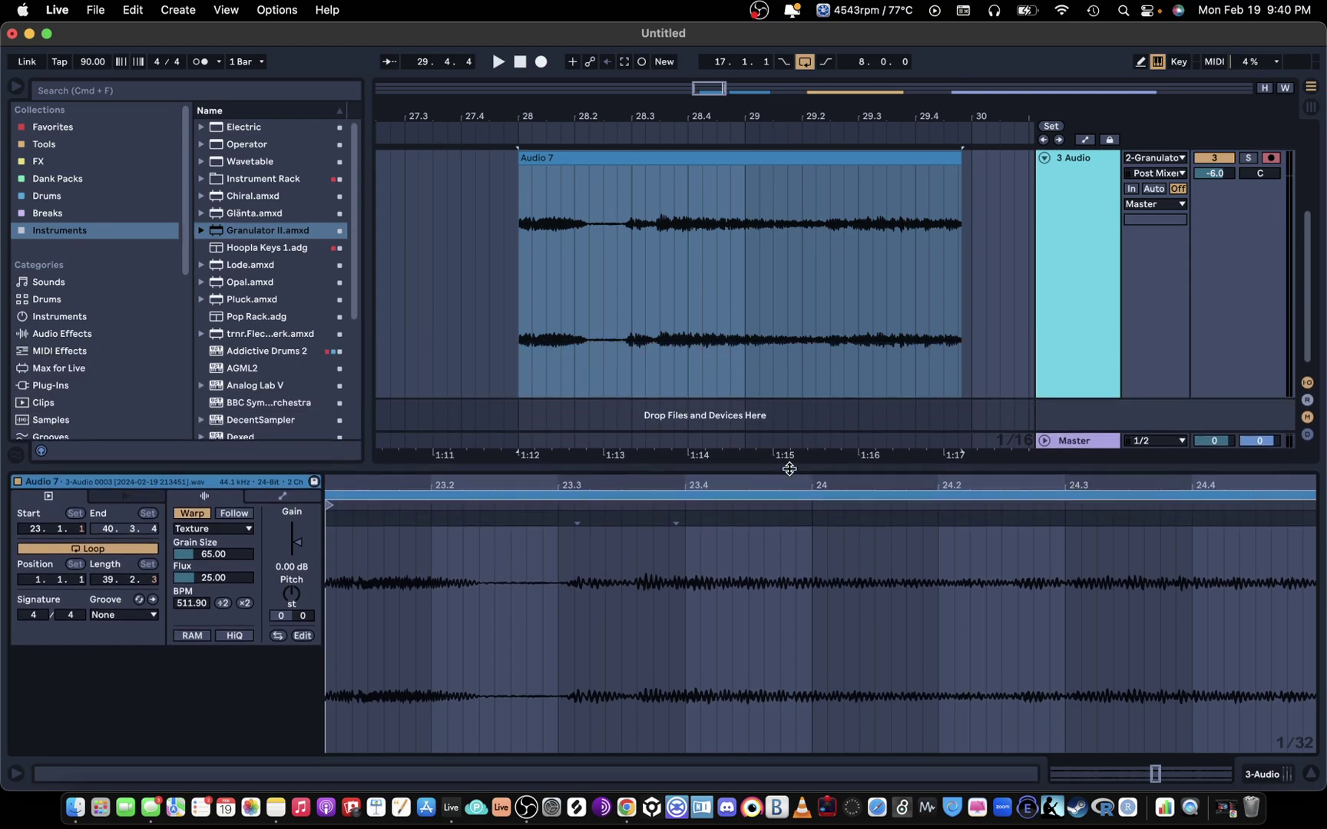
drag(213, 554, 214, 571)
Enlarge the clip view and display the Audio 7 clip's Transposition envelope
click(281, 497)
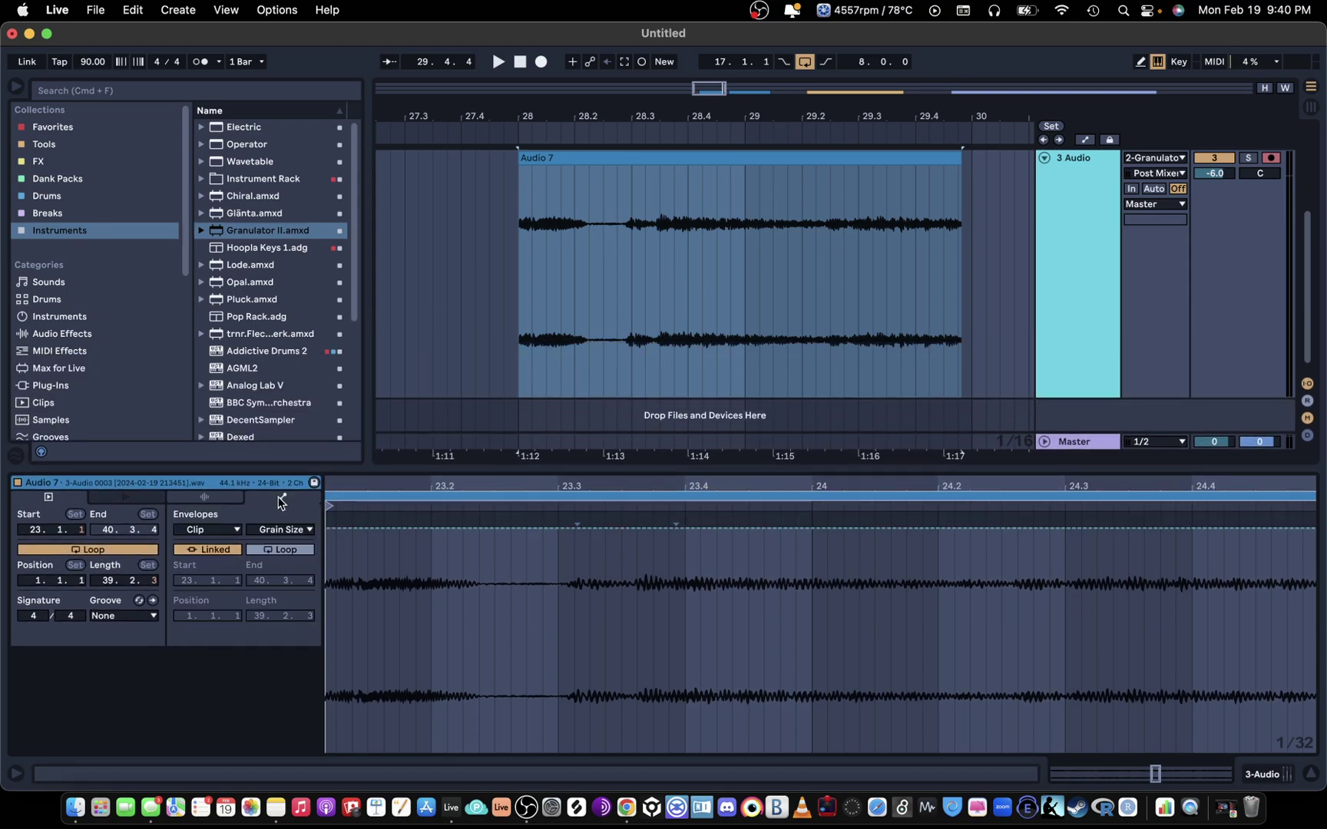
drag(527, 465, 254, 318)
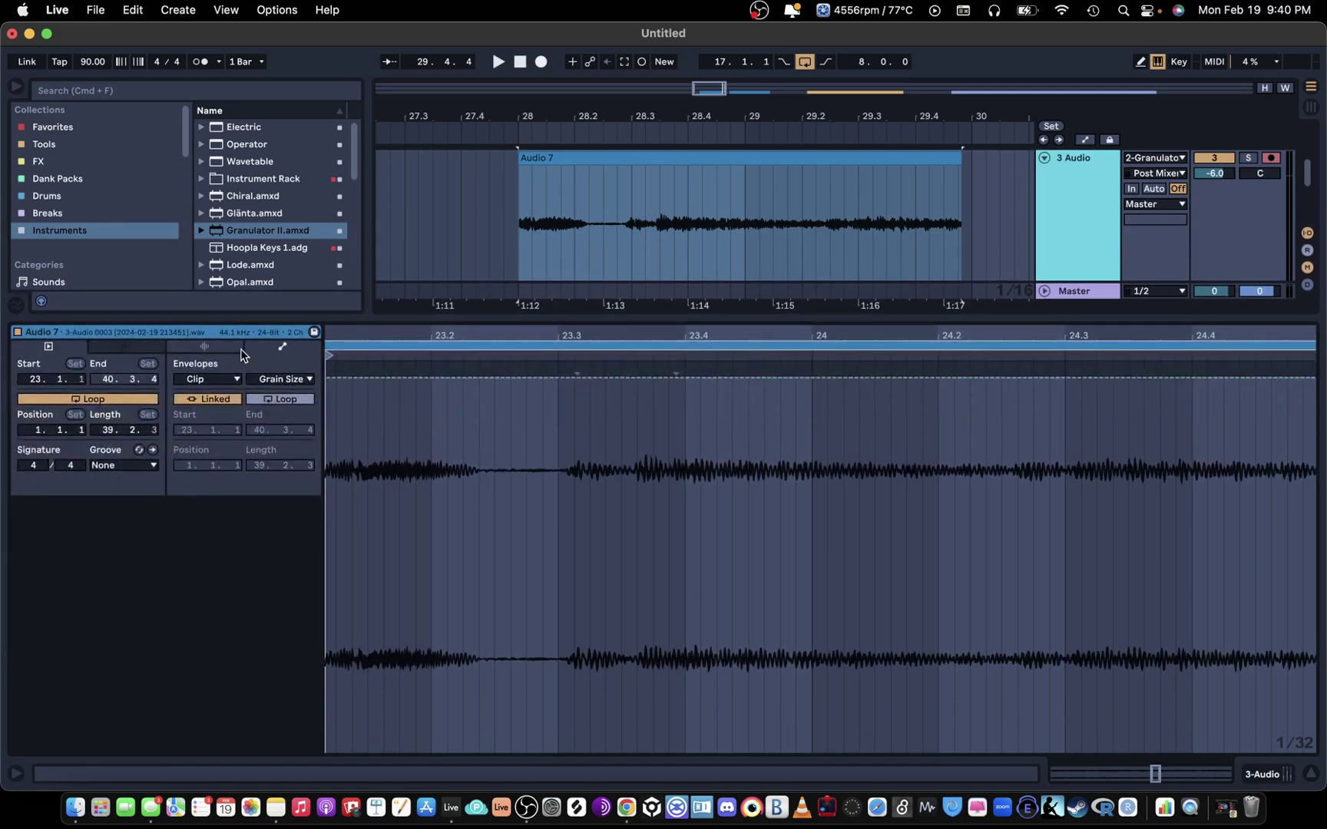
click(217, 382)
click(280, 379)
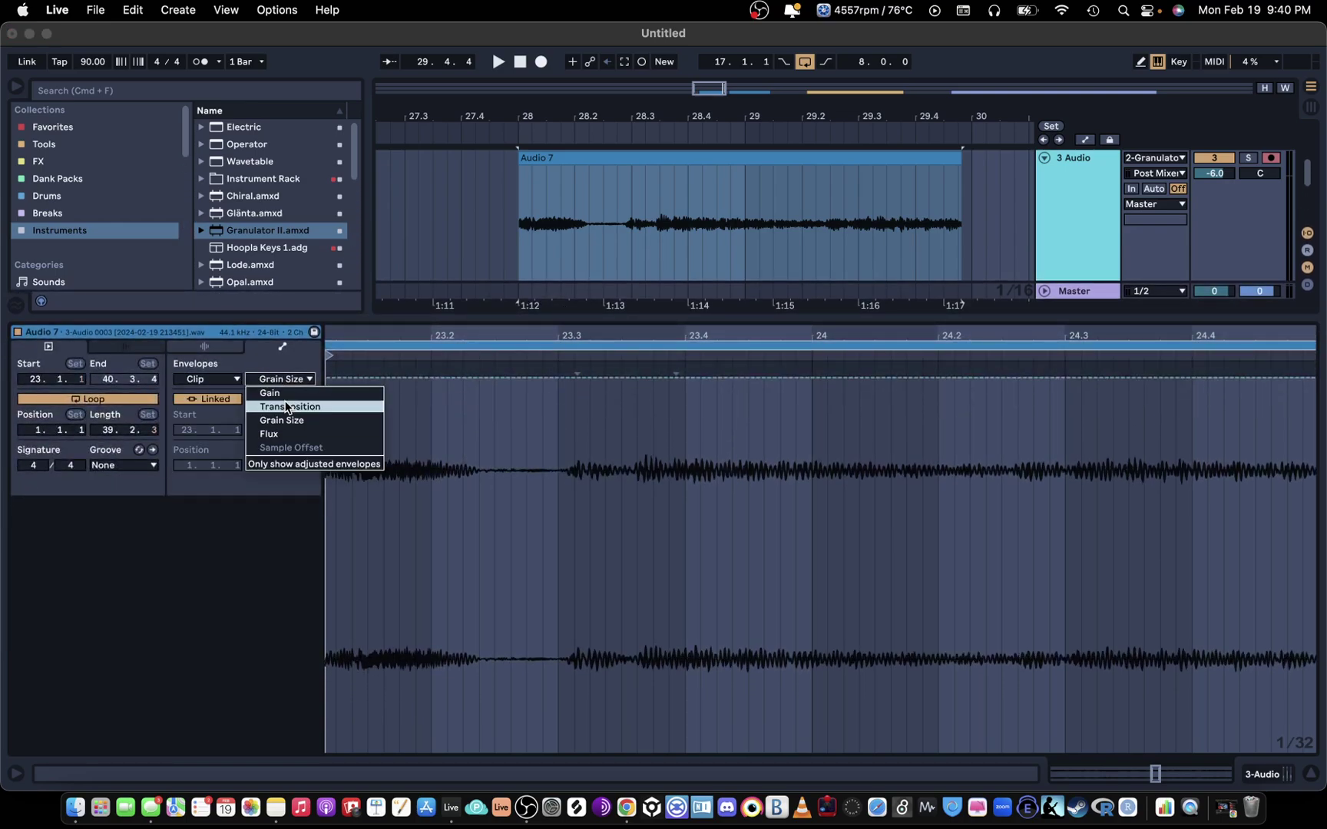
click(286, 400)
click(222, 351)
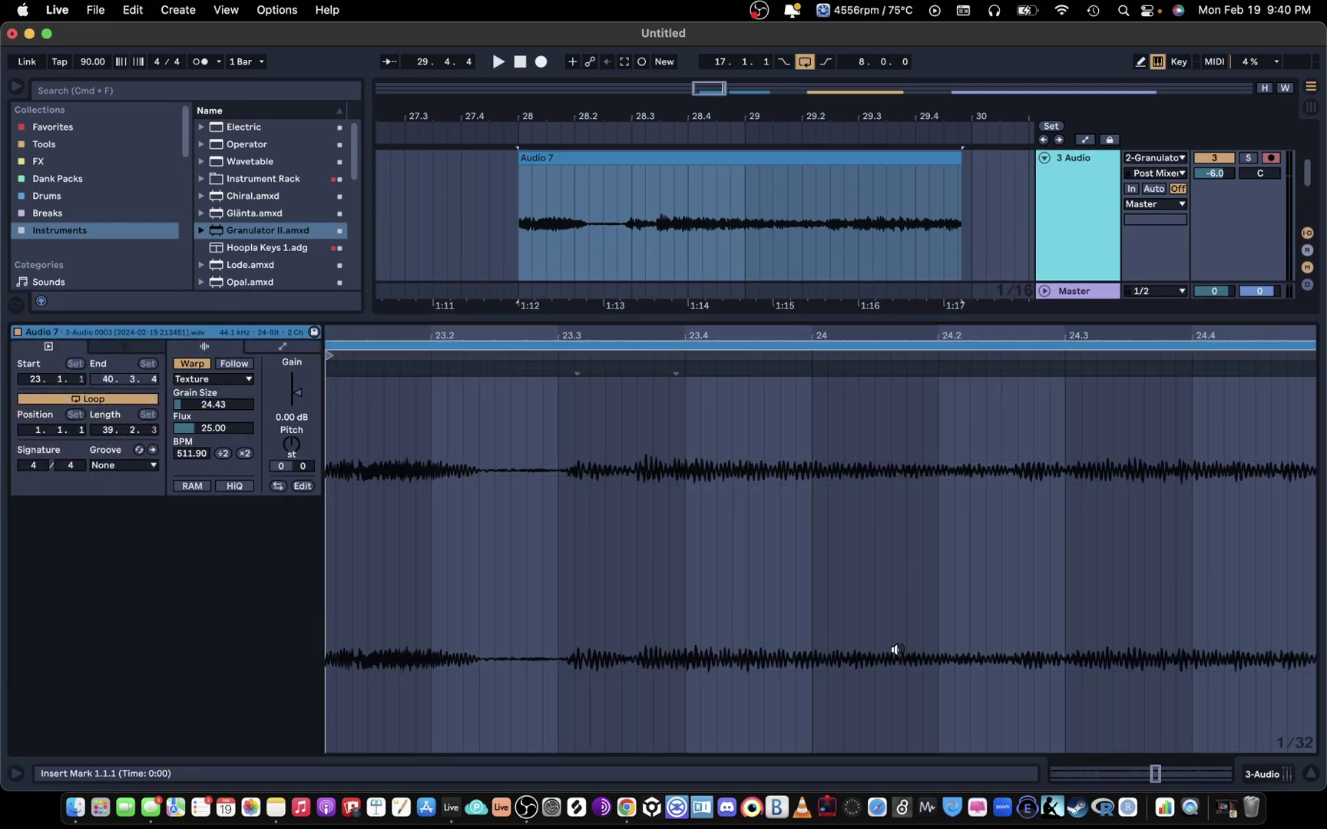
click(292, 345)
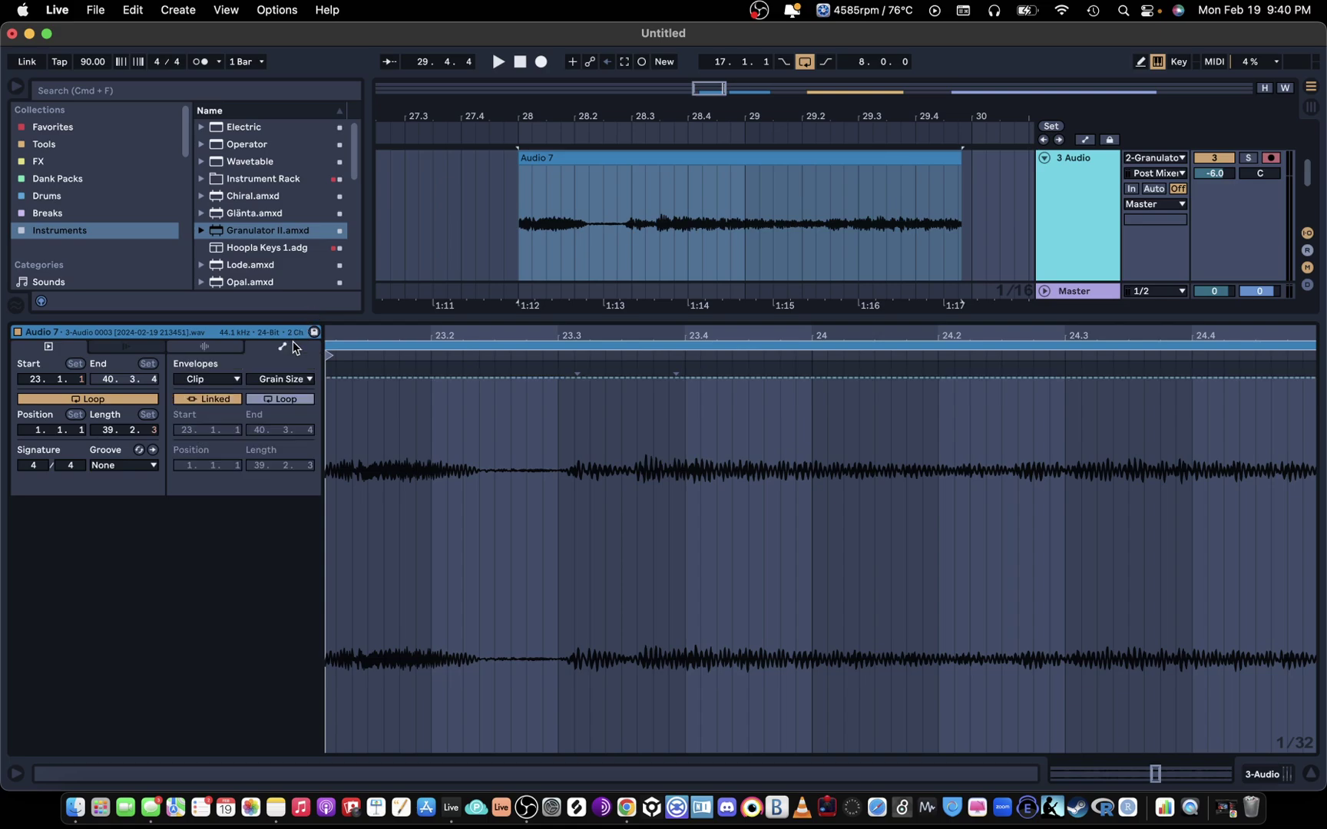
click(254, 379)
click(286, 400)
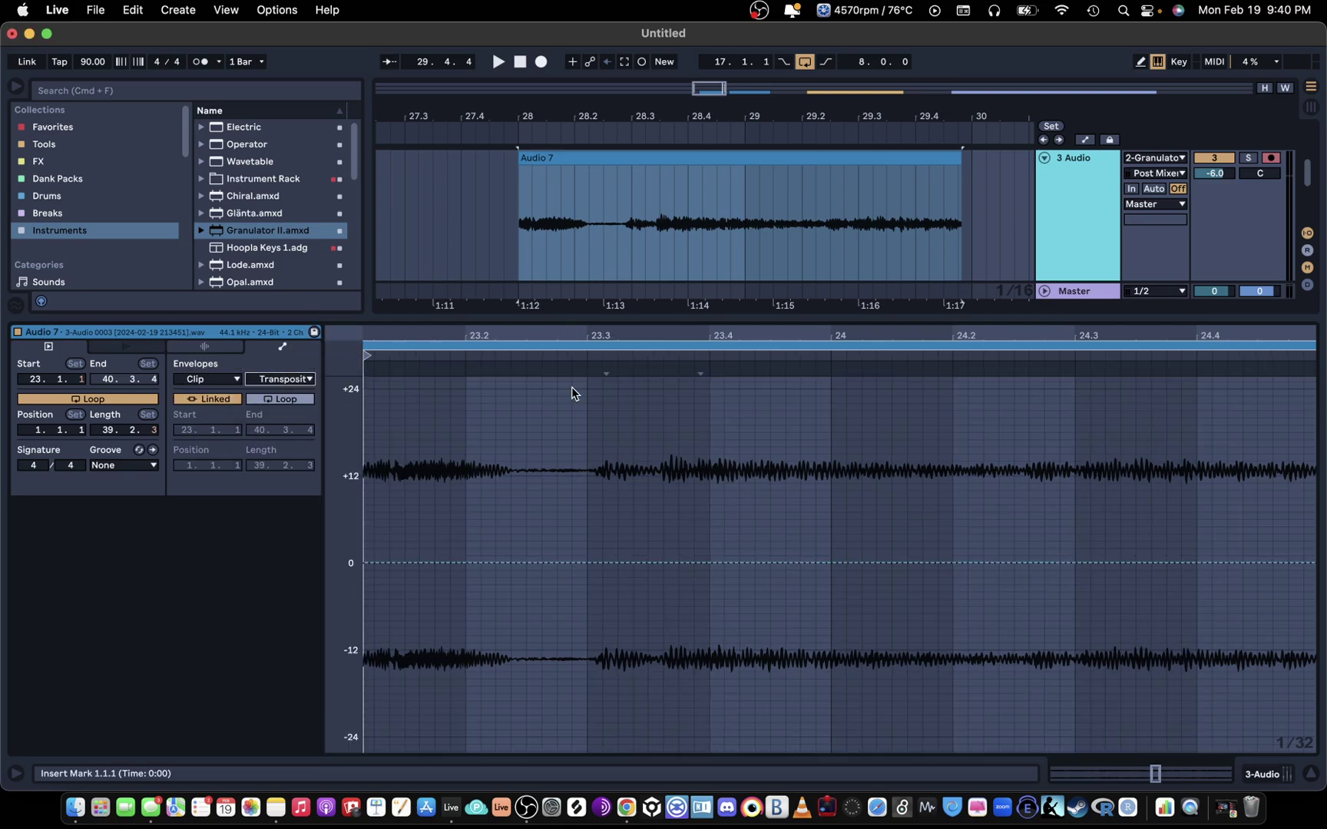
Shape the Transposition envelope from 0 st to about +21 st before 23.2, down to about -13 st after 24.3 and back to 0, auditioning it
click(369, 565)
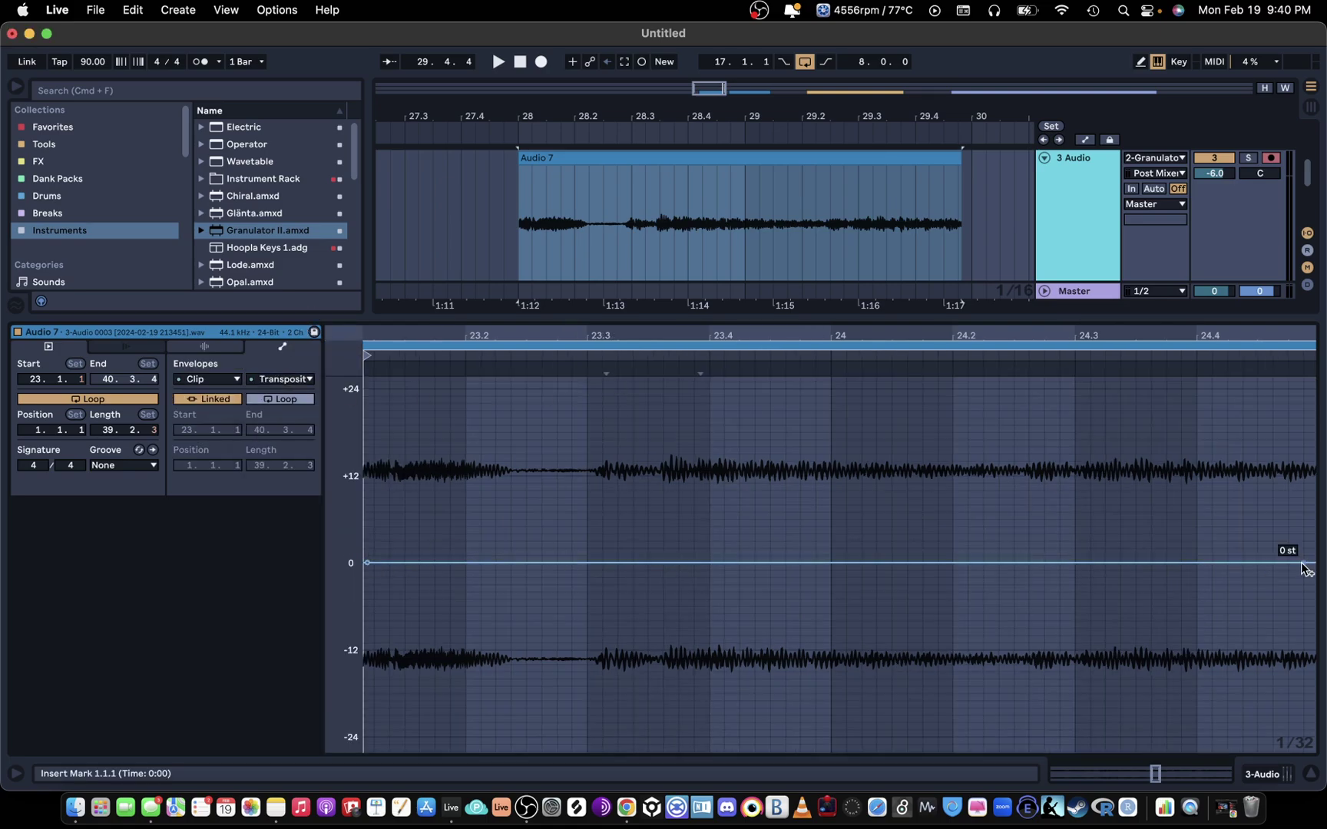
drag(622, 561, 450, 410)
key(space)
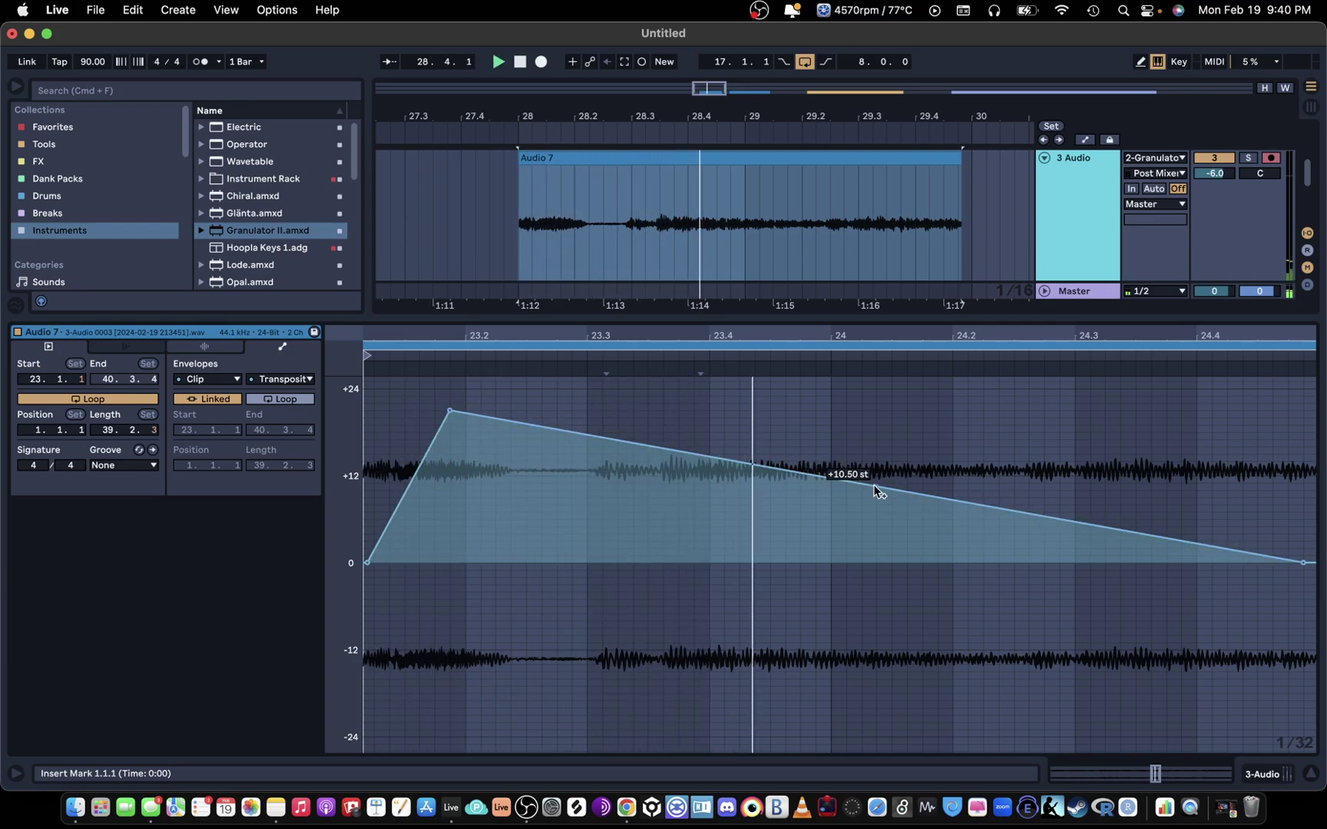
drag(1074, 521, 1149, 657)
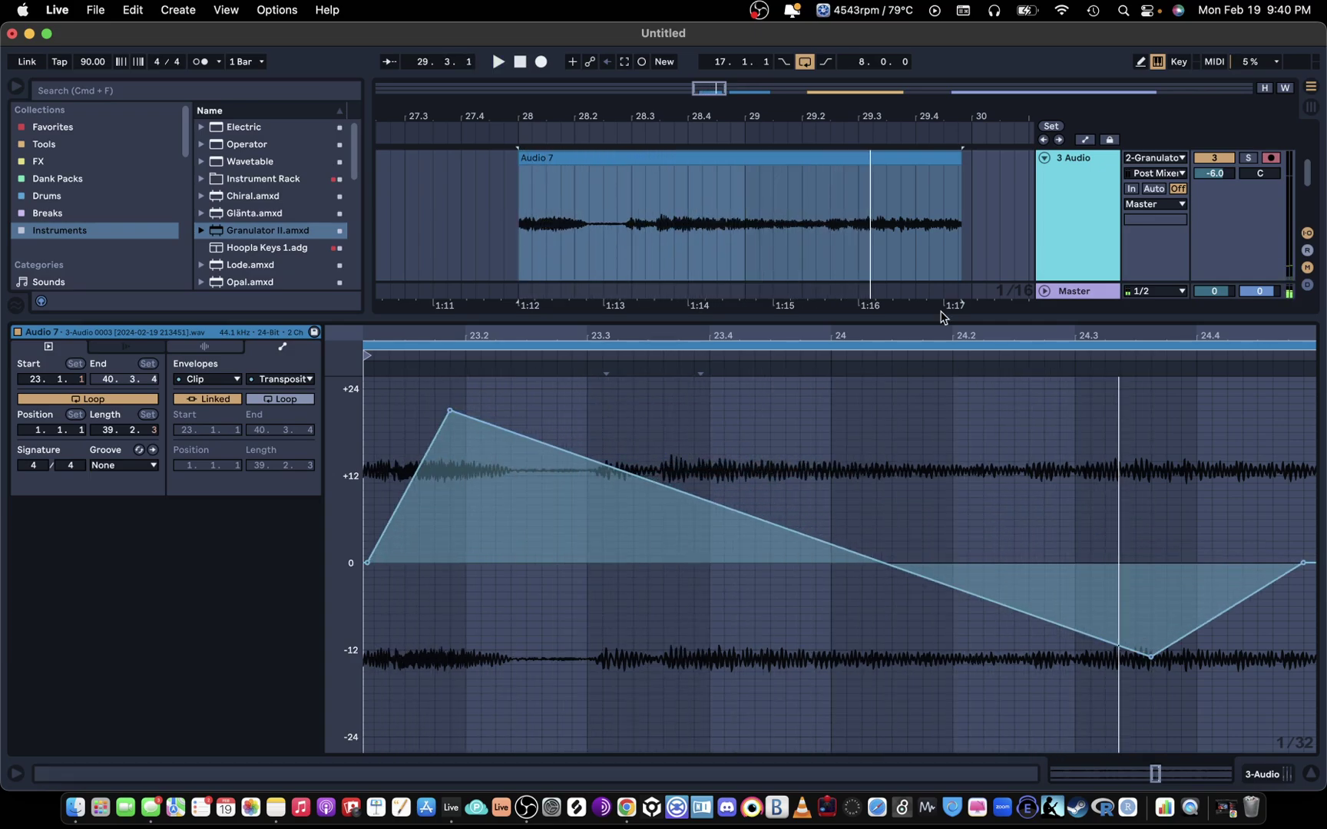
drag(958, 335, 841, 304)
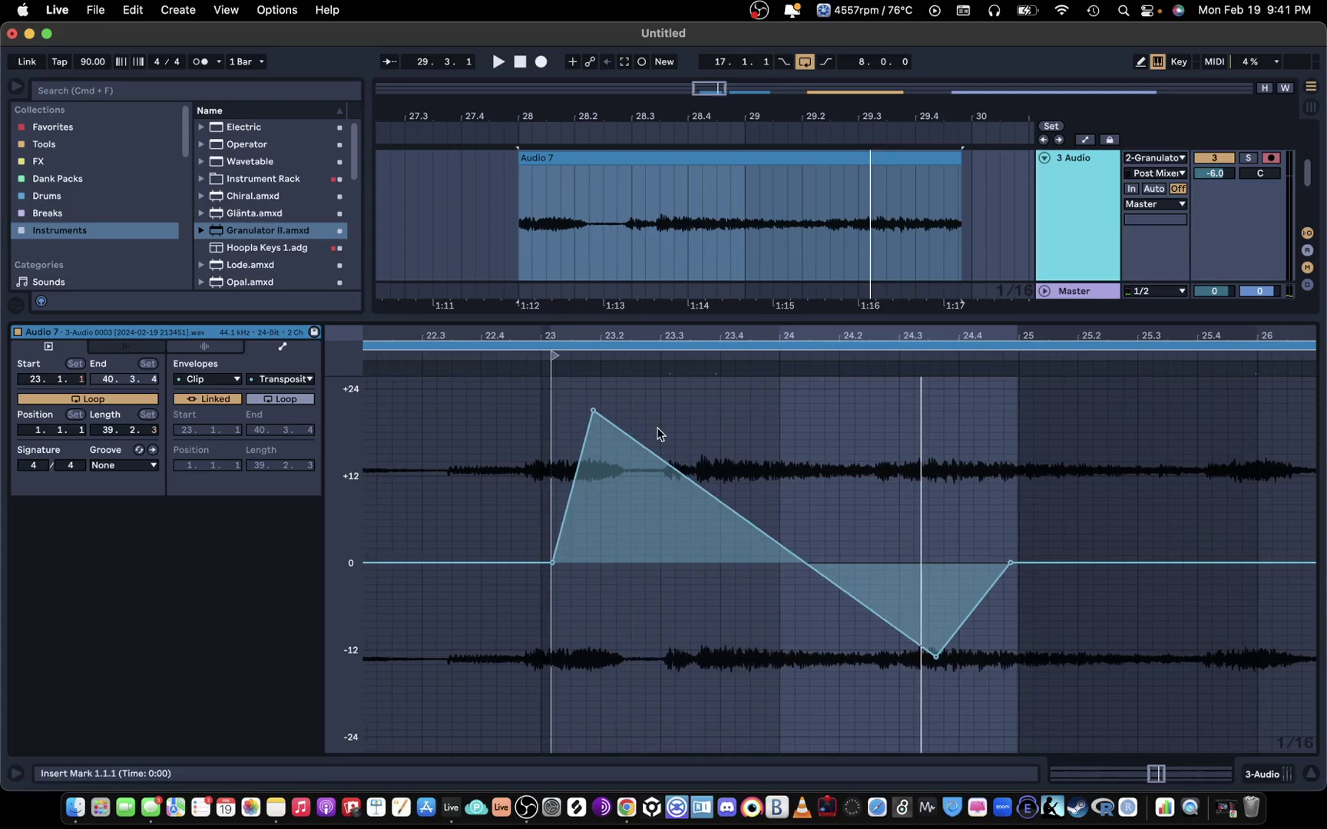
Move the Transposition envelope's upper peak to about +23 st just before 23.3 and audition the clip
drag(592, 413, 660, 397)
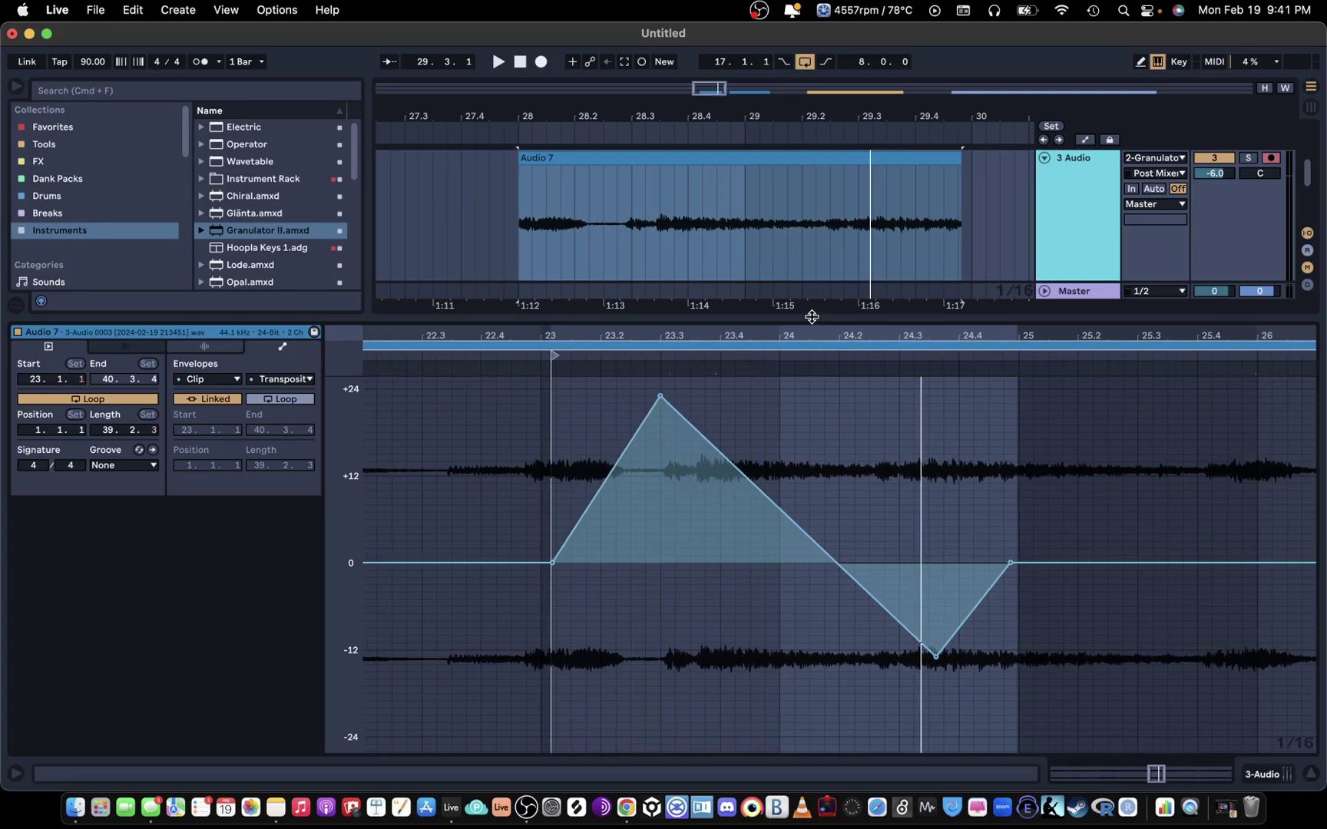
drag(812, 316, 819, 346)
key(space)
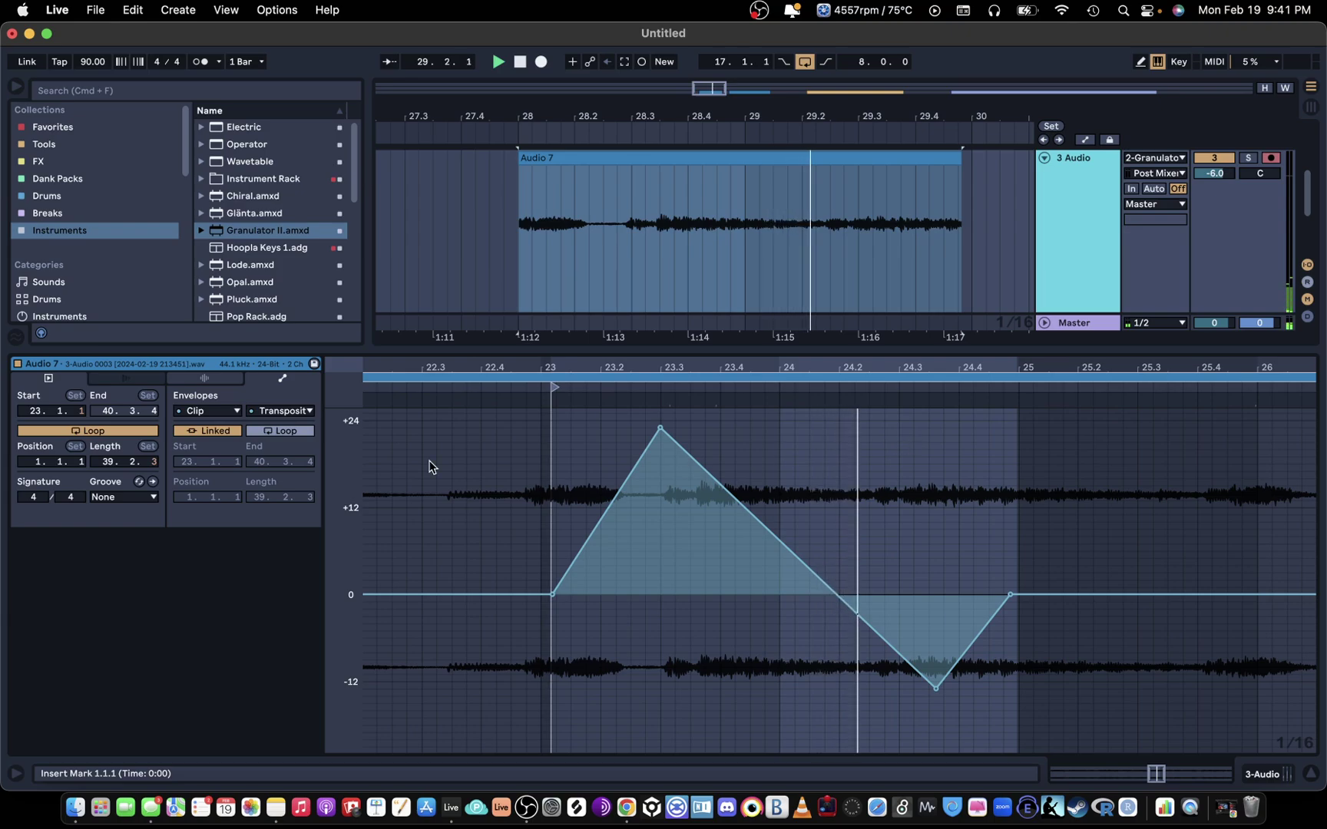
Display the clip's Gain envelope and shape a dip from 100% at 23 down to 10% between 23.3 and 23.4, returning to 100% at 25
click(280, 411)
click(284, 429)
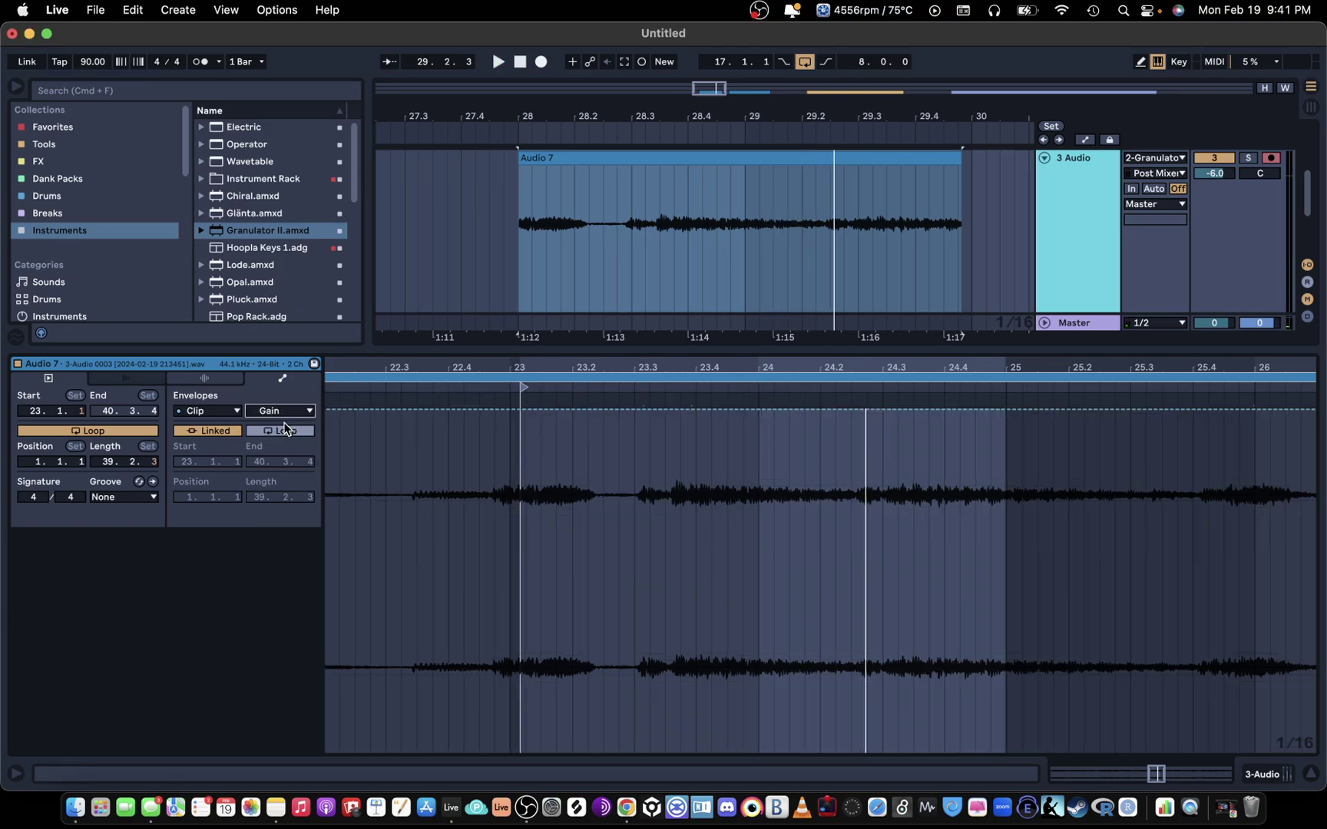
click(607, 412)
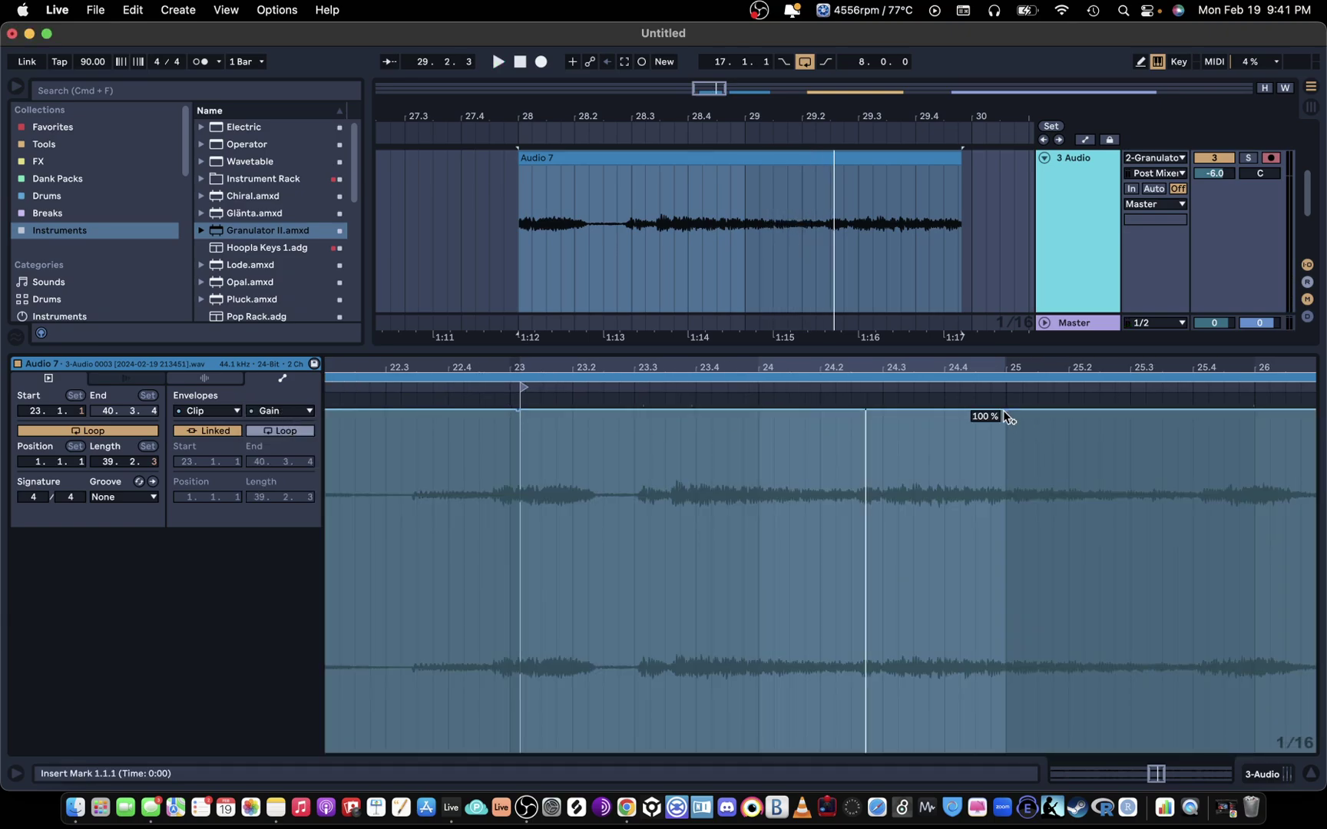
drag(853, 412, 680, 721)
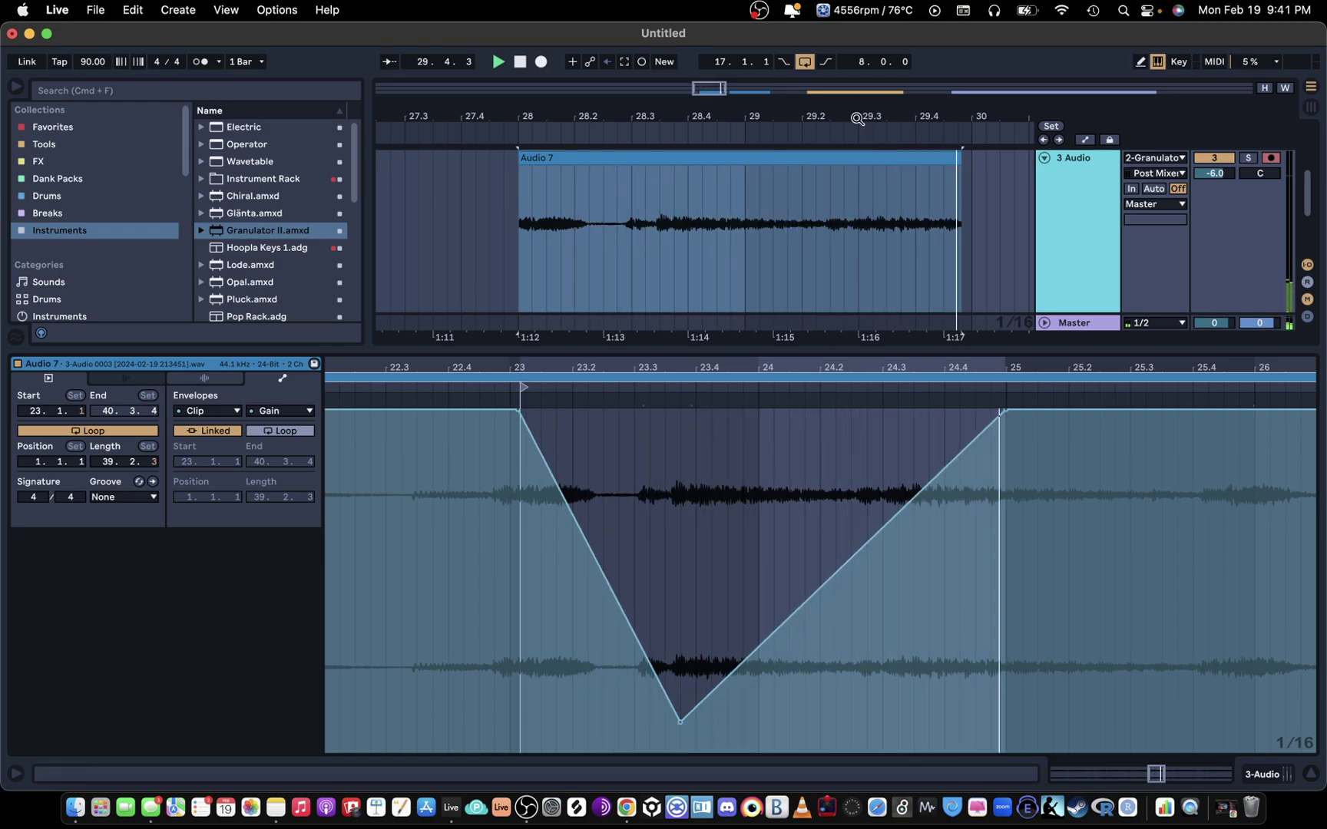
key(space)
mouse_move(680, 718)
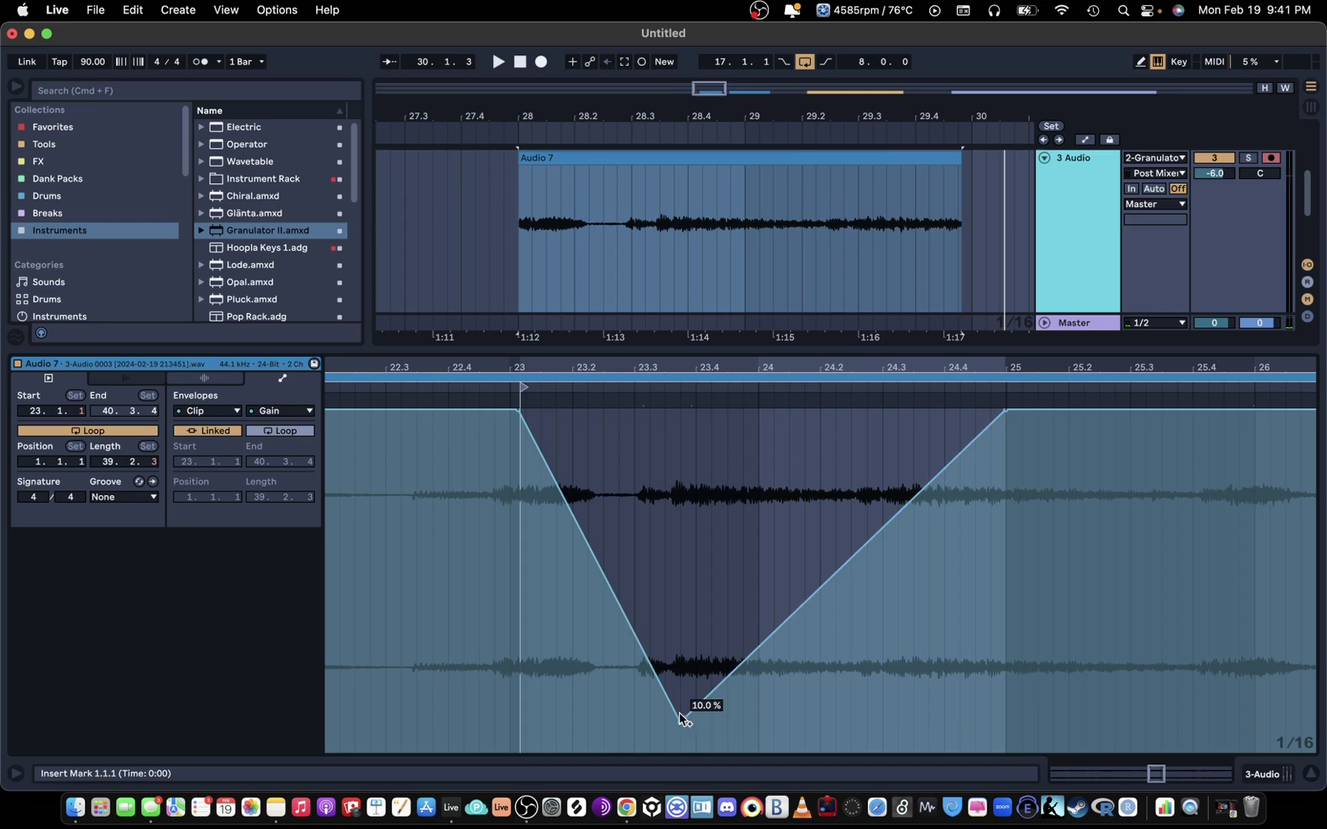
Raise the Gain envelope's lowest point, move it earlier to just before 23.3, and audition the clip
drag(680, 714, 634, 620)
click(636, 389)
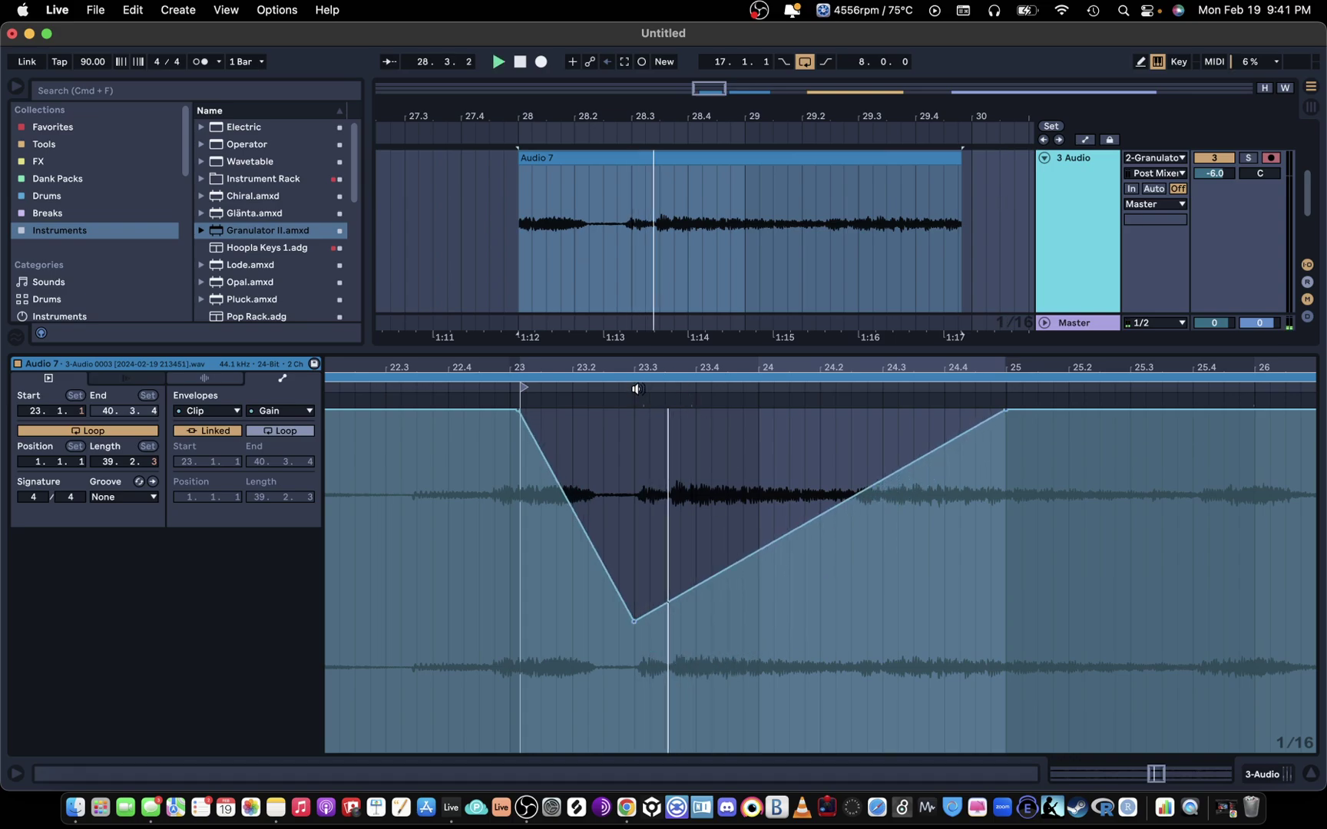
mouse_move(628, 620)
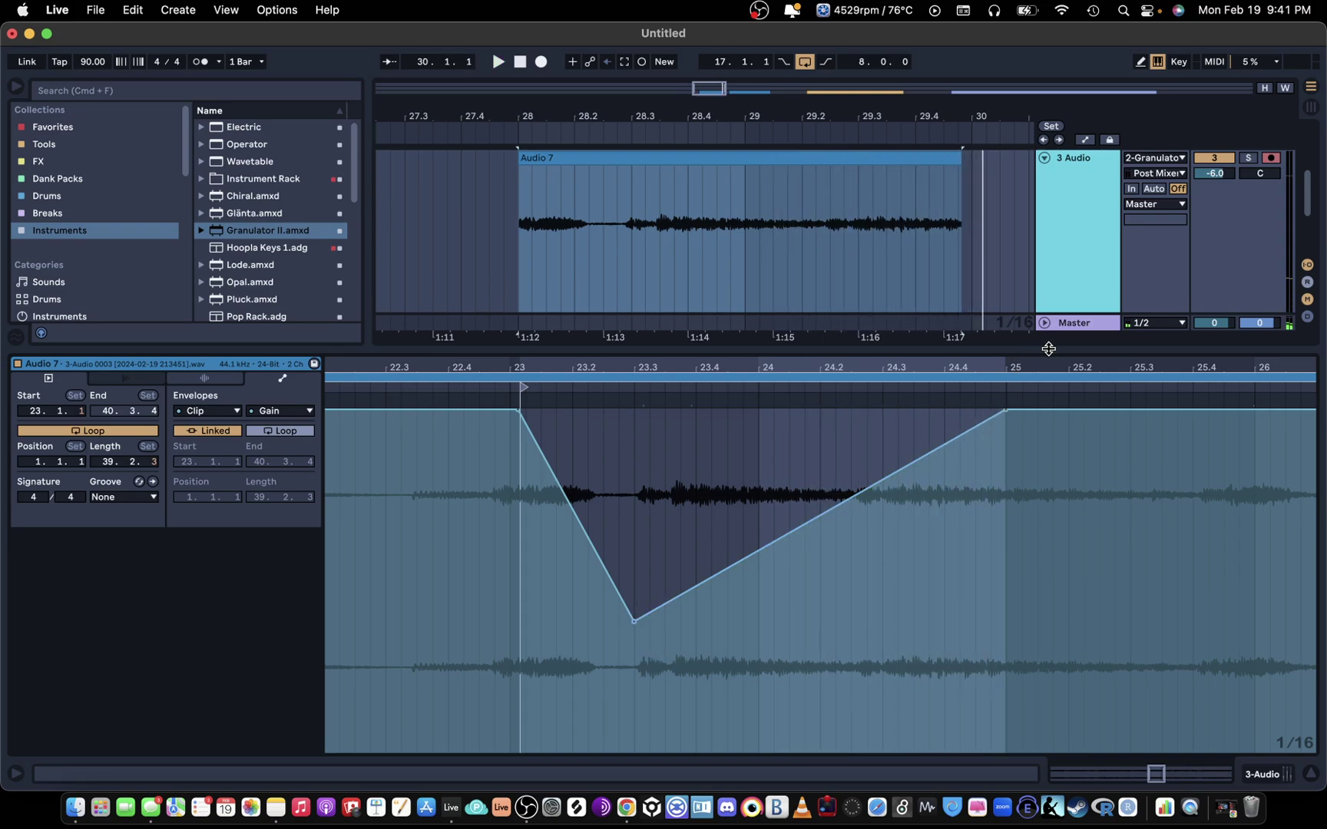
Close the clip view and consolidate the first Audio 7 clip in the arrangement
key(super+alt+l)
drag(896, 114, 734, 71)
key(plus)
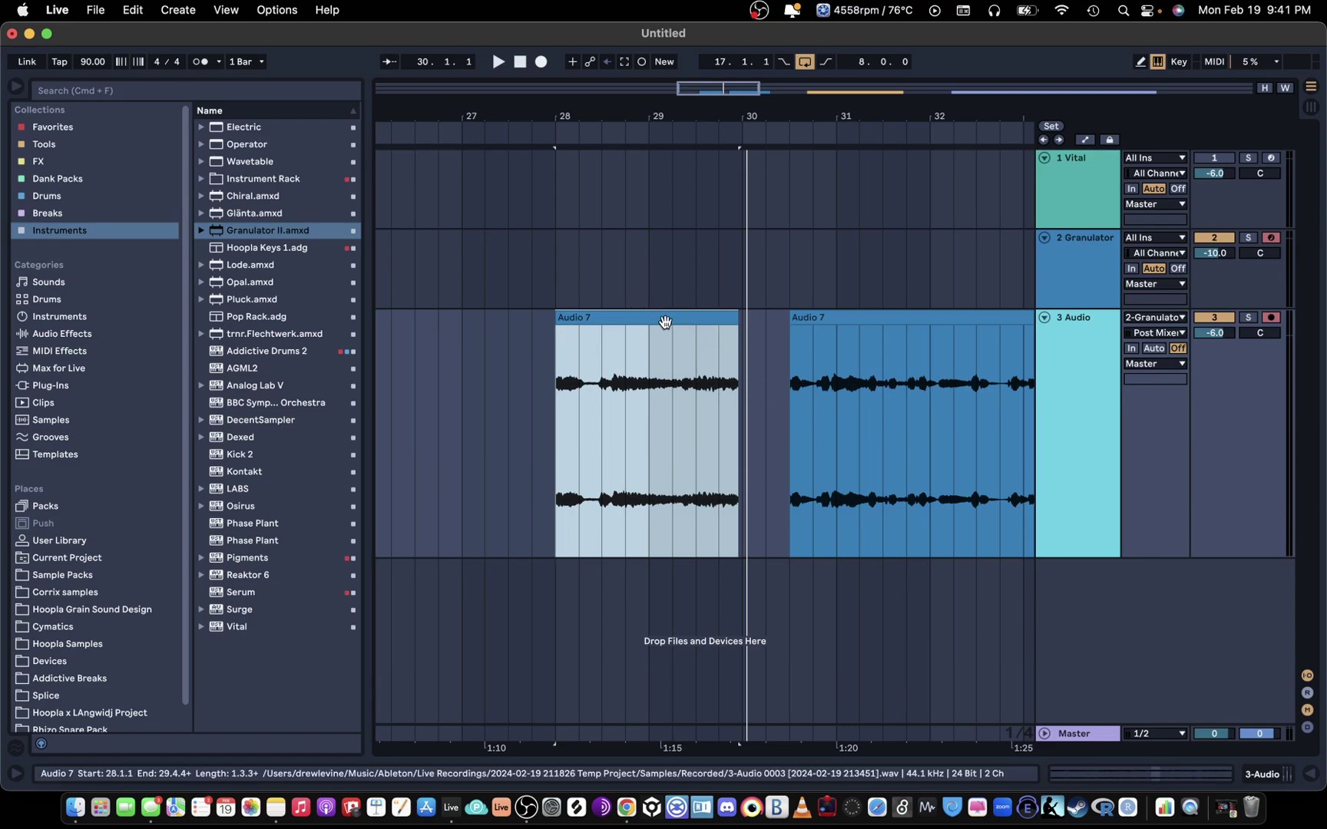
key(super+j)
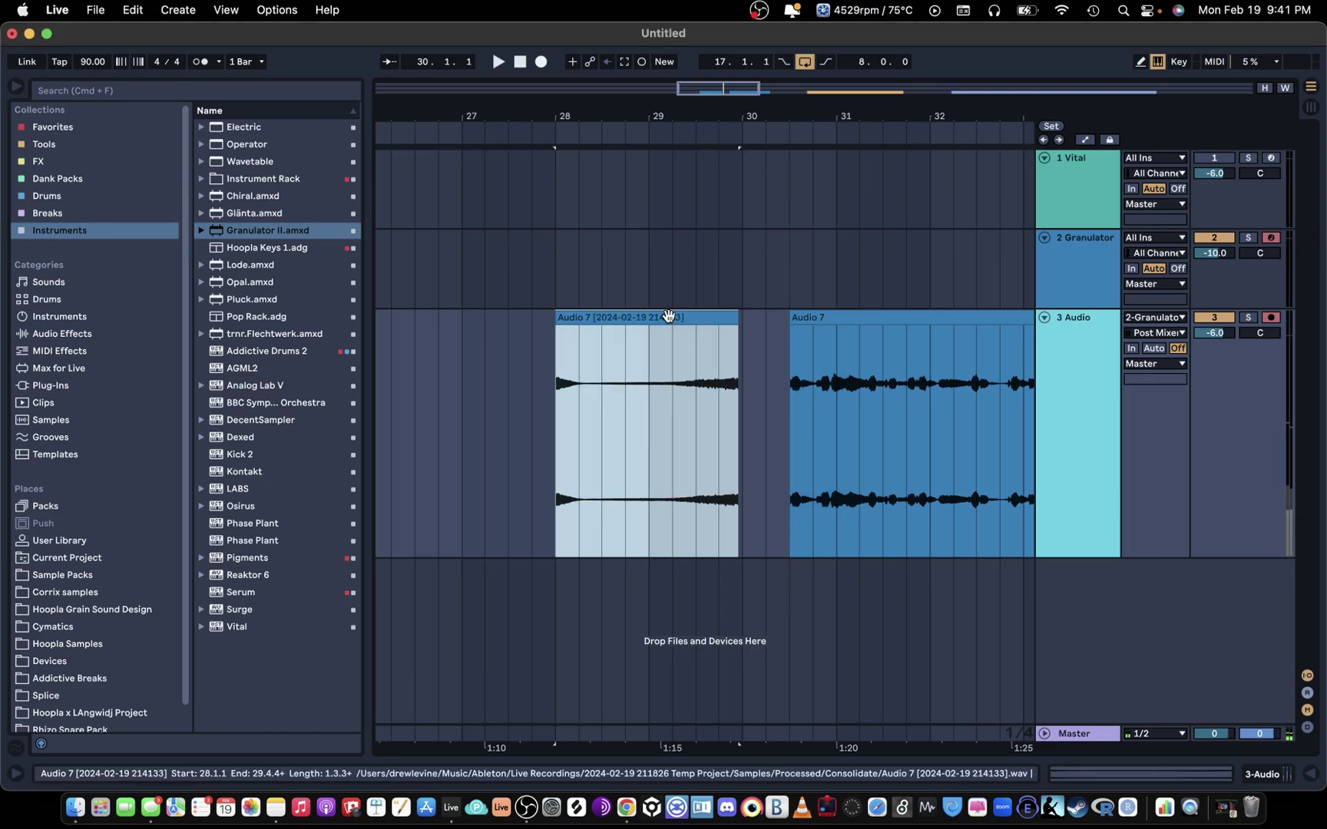
Trim the consolidated clip's start to about 28.1.4 and give it a fade-in ending near bar 29
drag(558, 317, 673, 335)
click(727, 316)
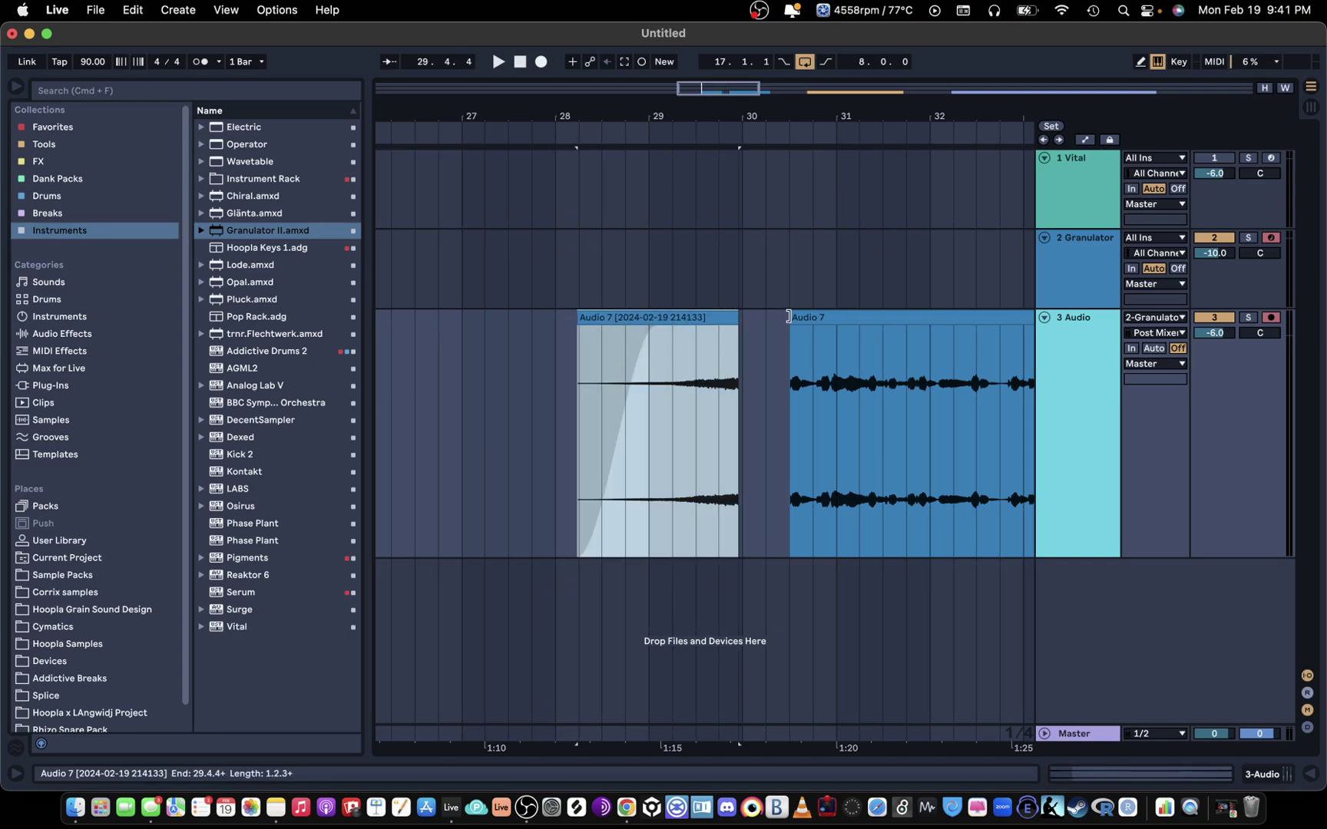
Rename the trimmed clip as "Sine texture riser 1"
click(644, 318)
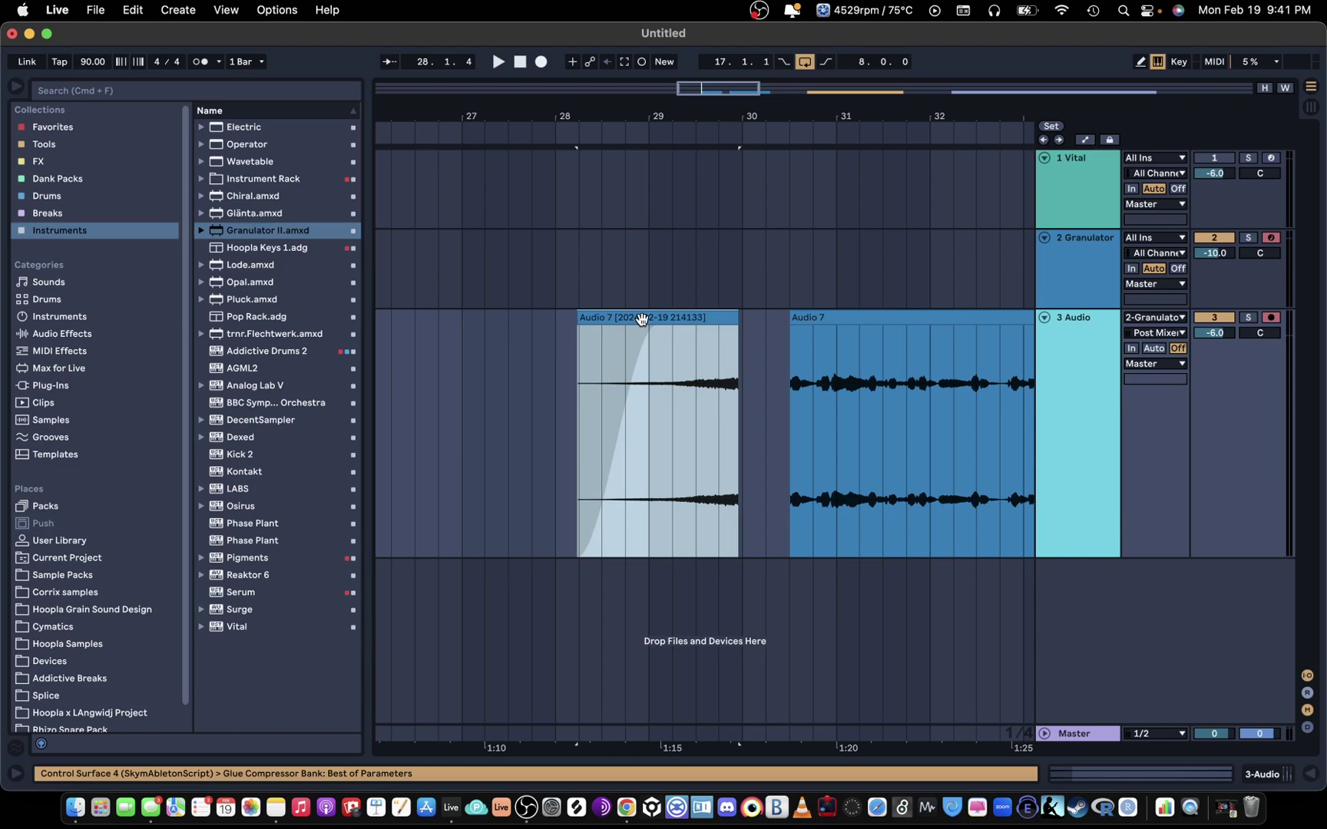
right_click(642, 318)
click(695, 426)
text(S)
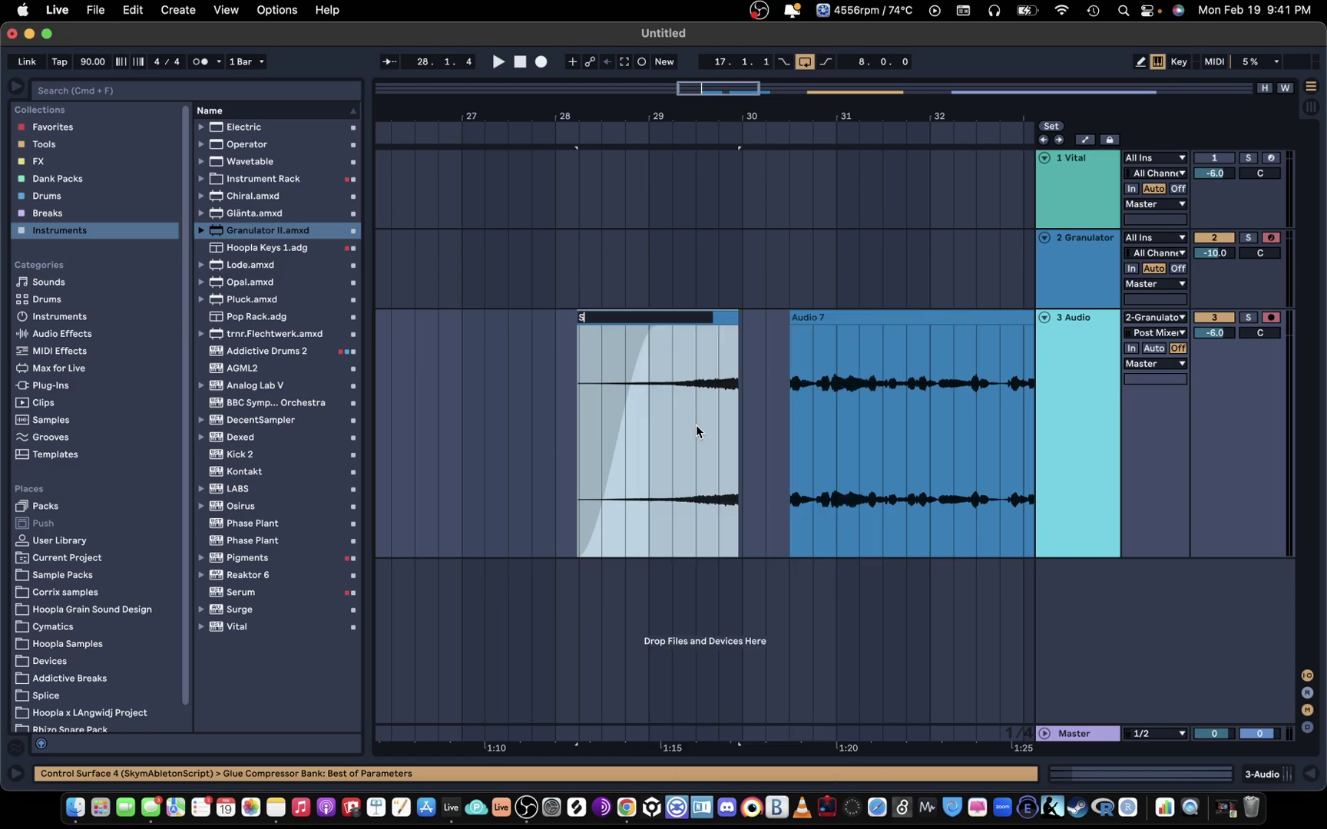
text(ine texture)
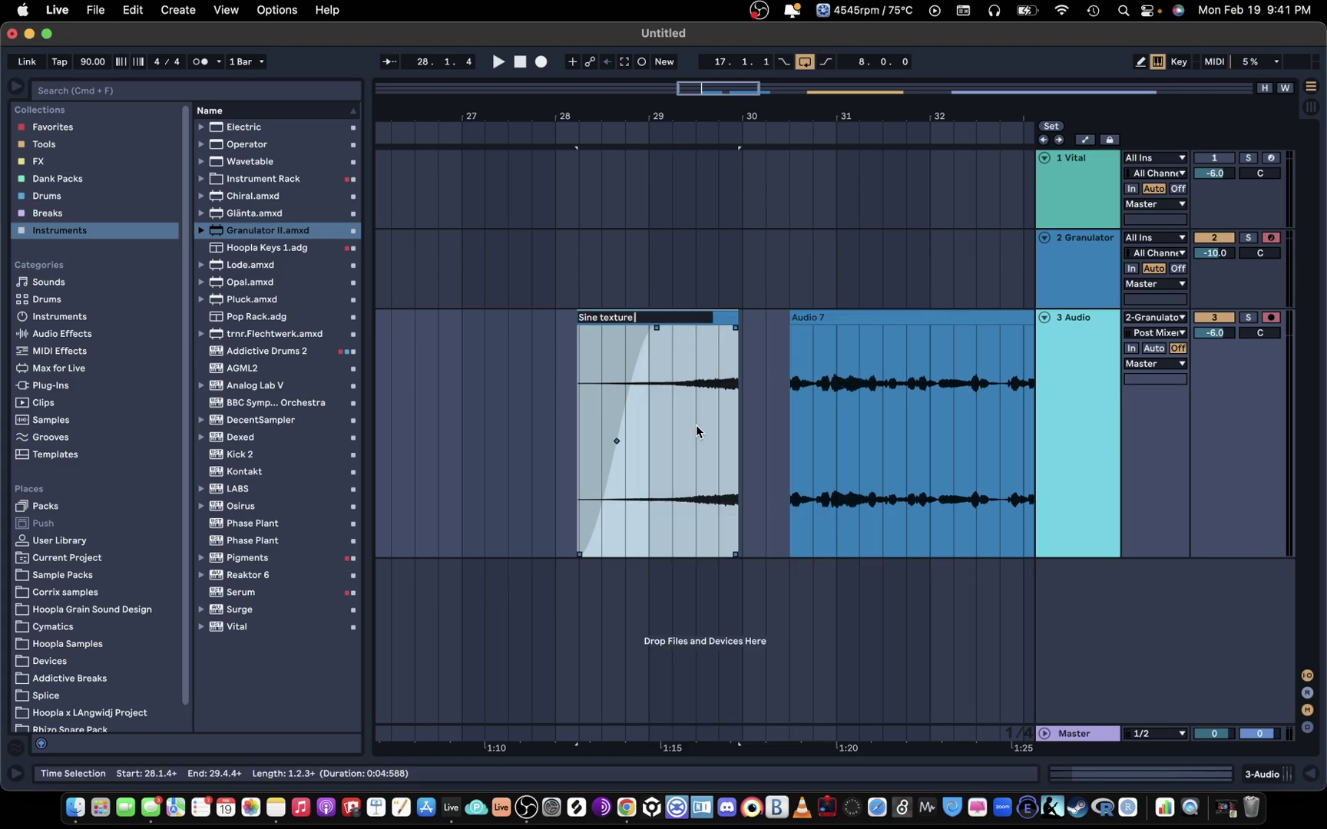
text( riser 1)
click(695, 425)
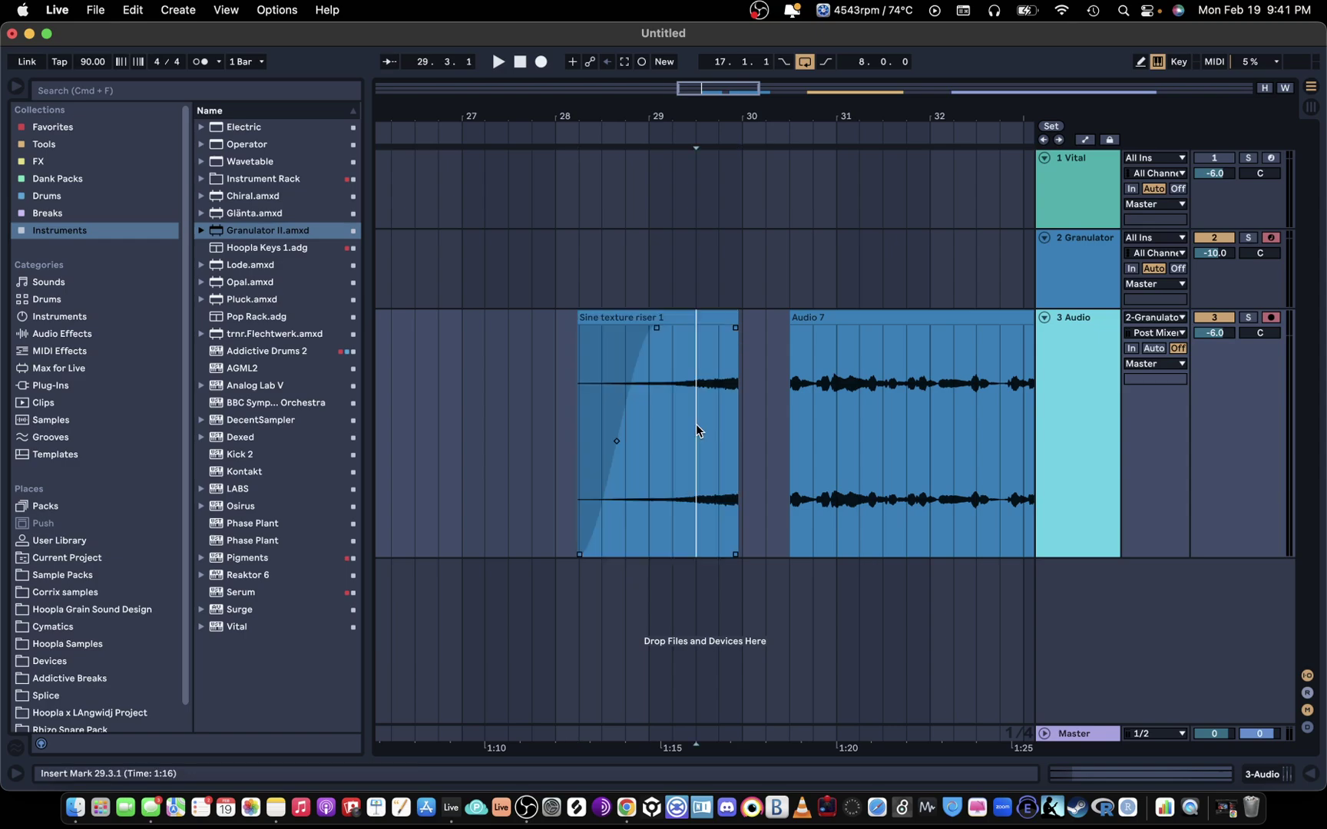
Search the User Library for "riser", check the 2024 One Shots and SD folders, and clear the search
click(152, 92)
text(risew)
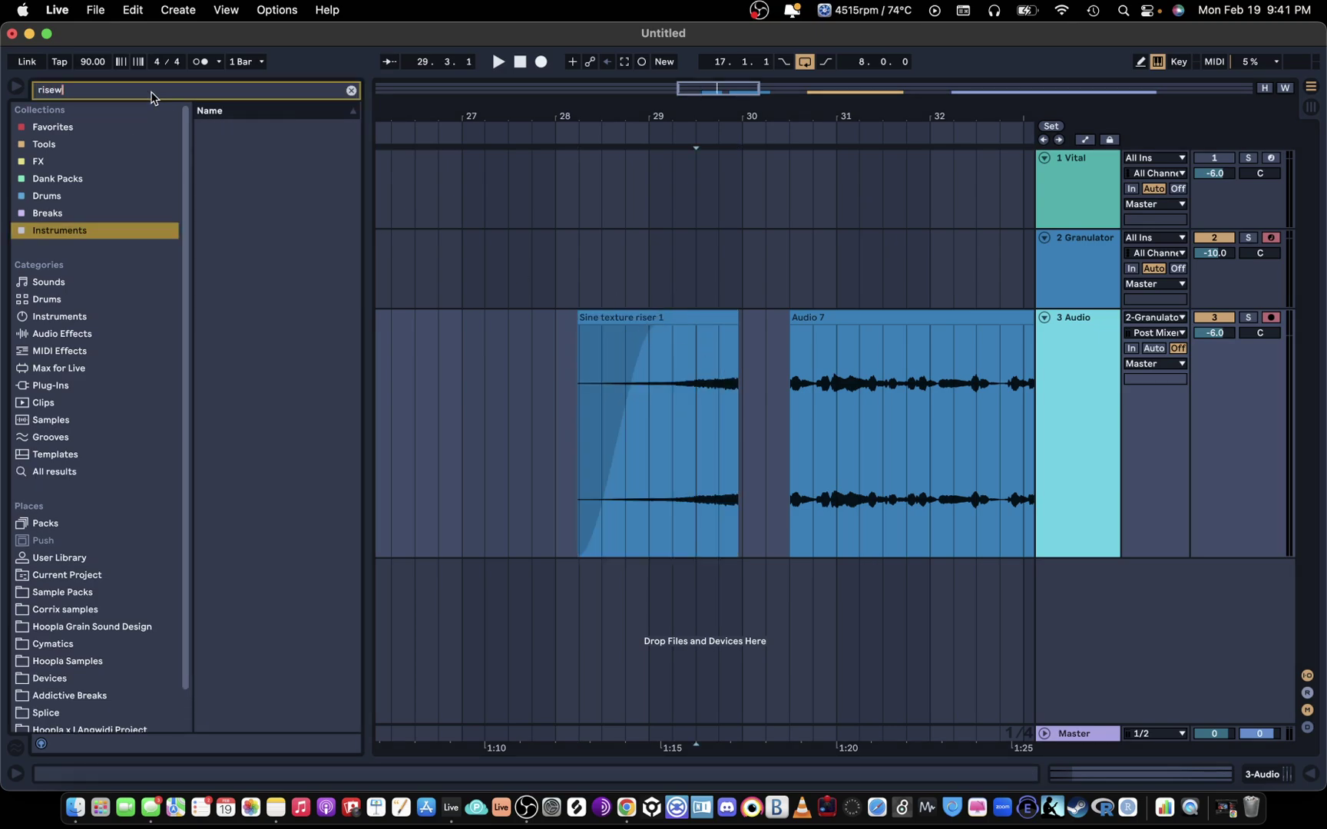
key(BackSpace)
text(r)
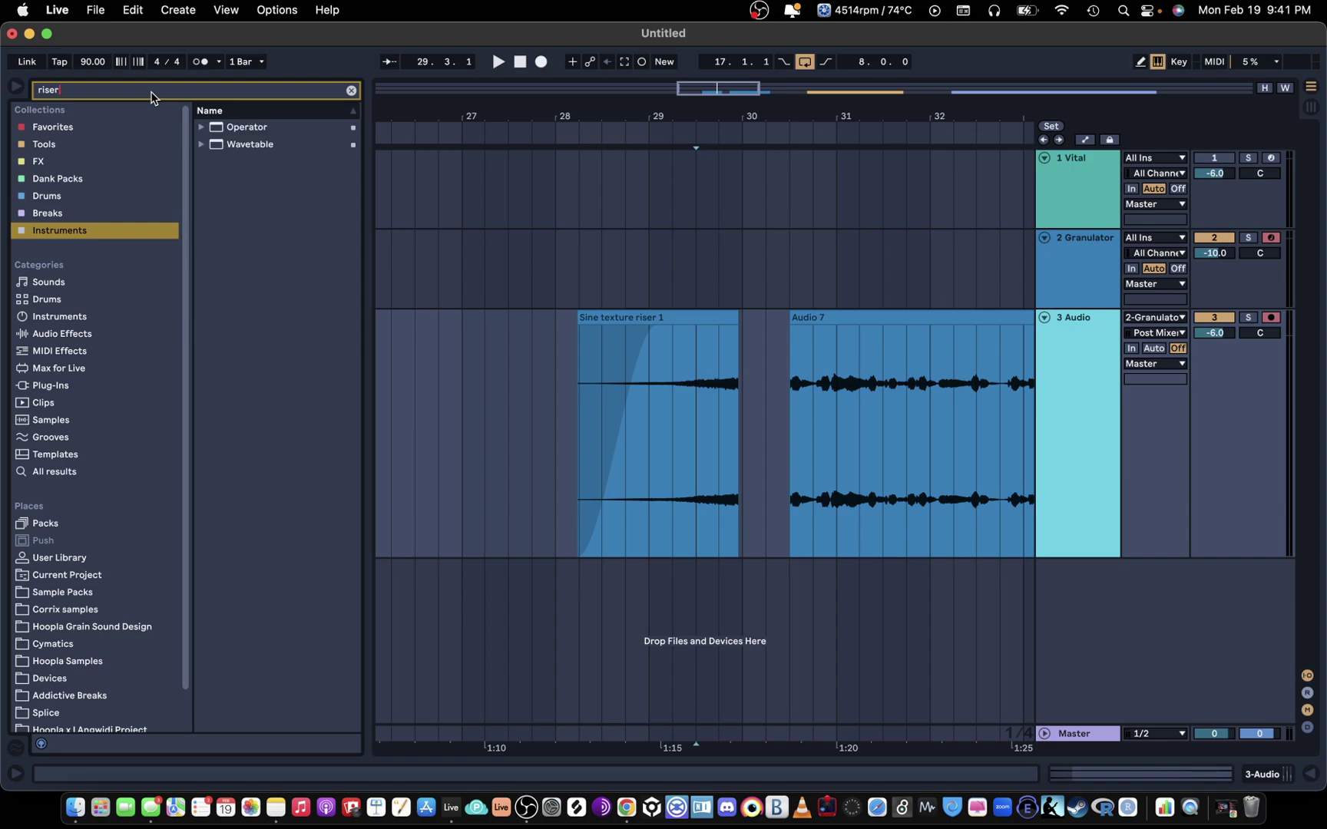
click(69, 560)
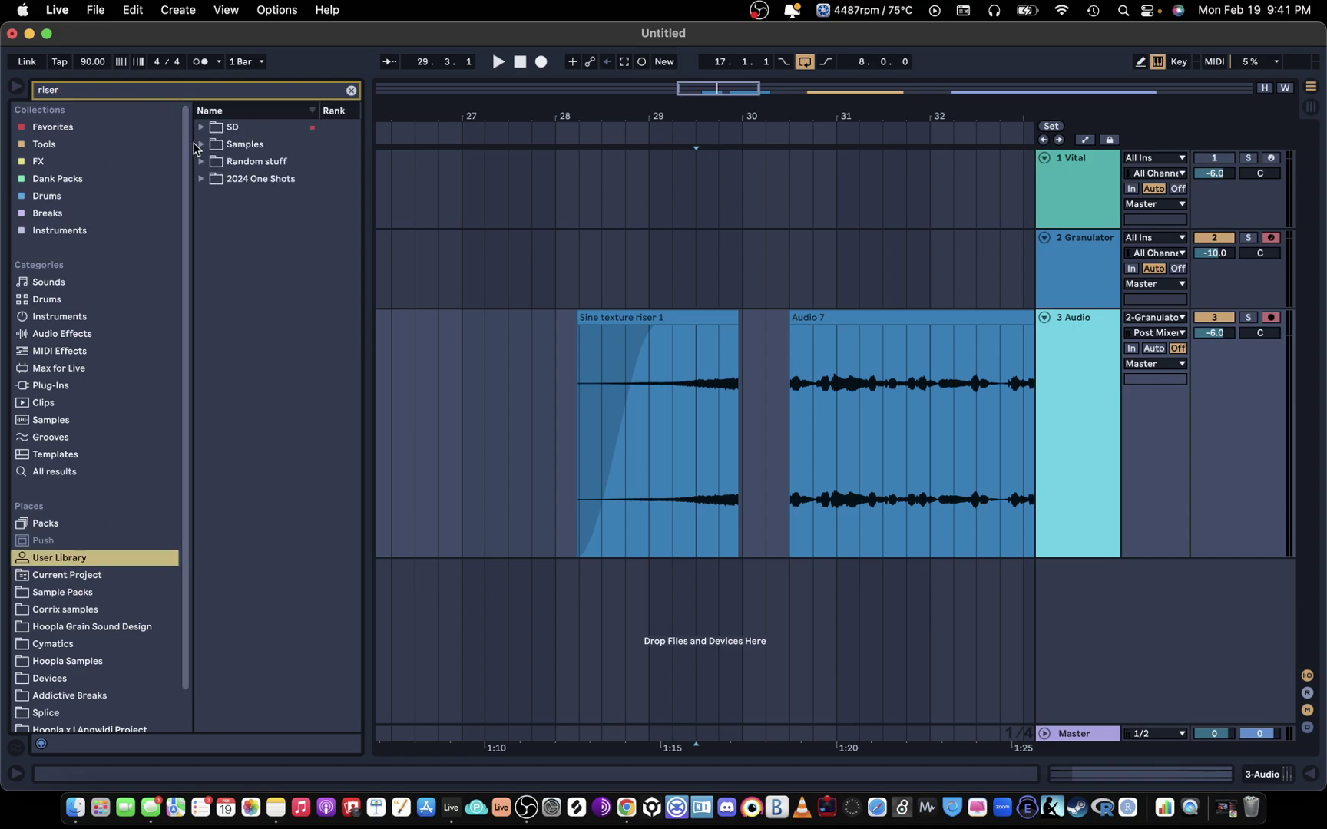
click(200, 179)
click(200, 180)
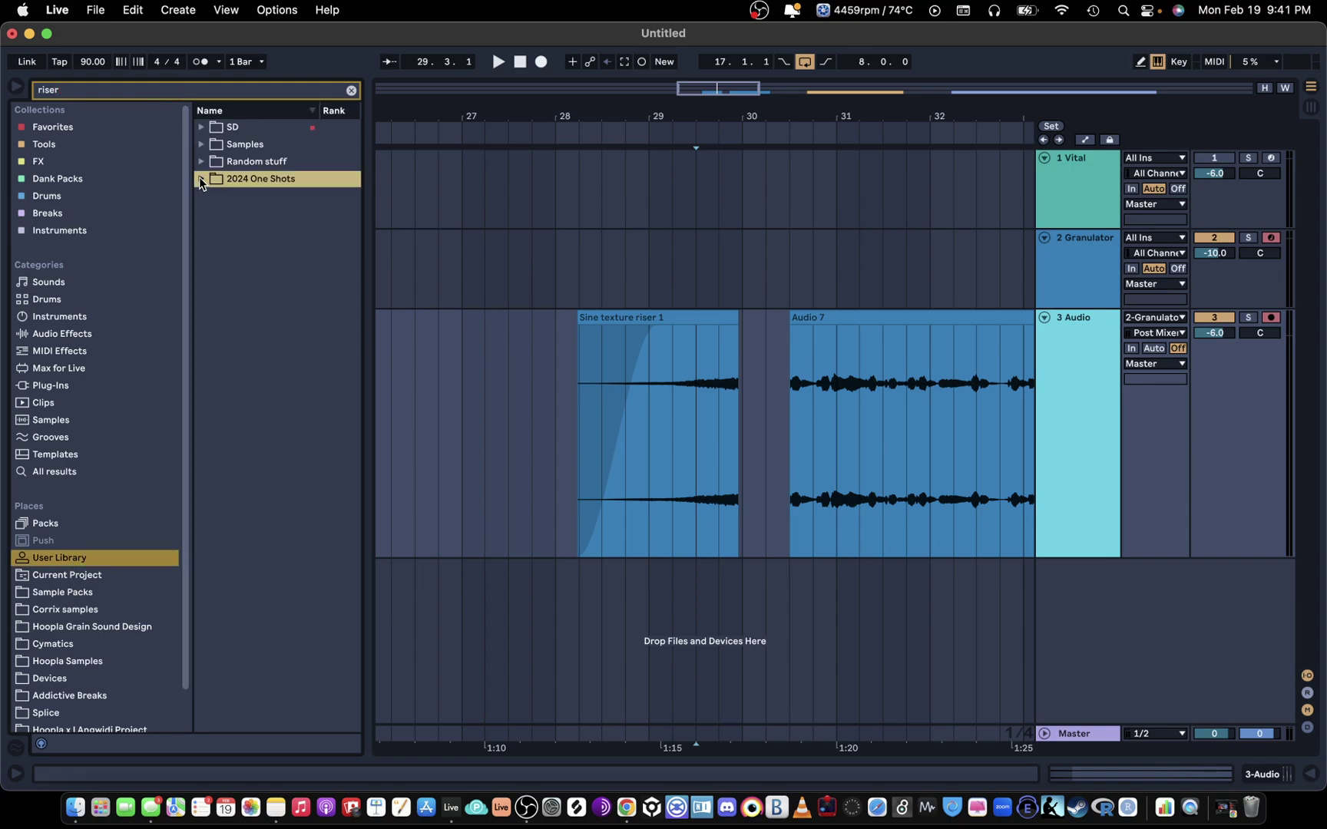
click(204, 132)
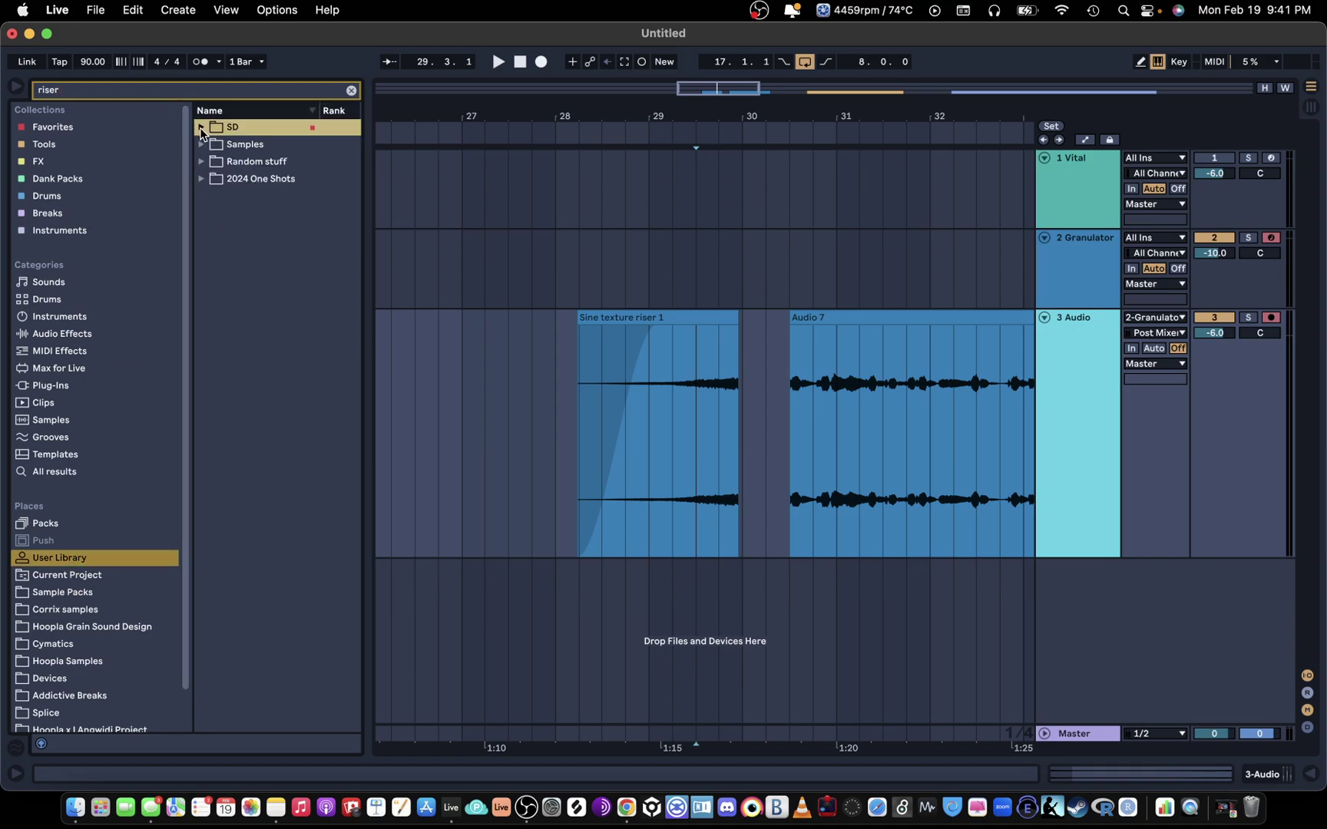
click(350, 90)
Show all the recorded clips in the arrangement and briefly audition the Audio 5 clip from bar 41
click(624, 336)
click(670, 318)
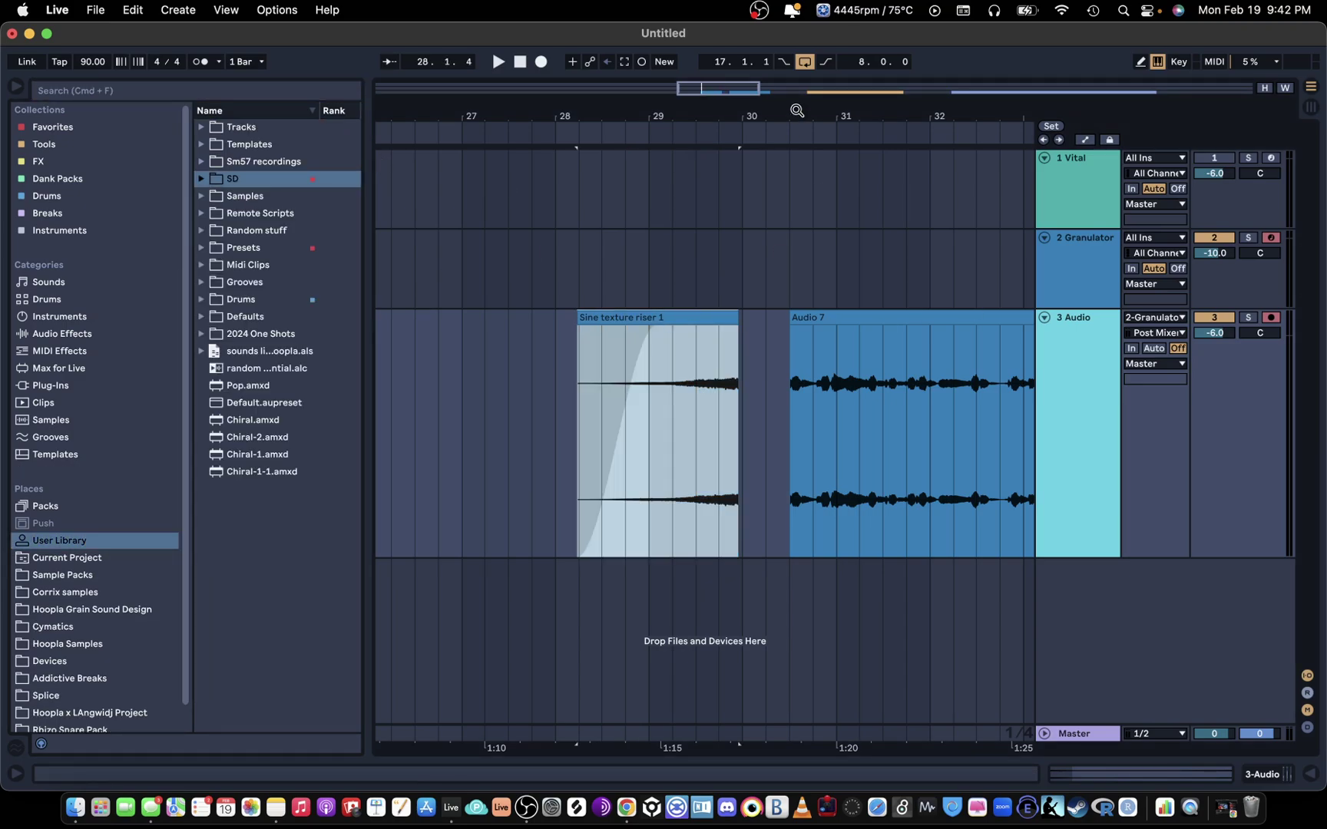
mouse_move(796, 112)
mouse_down()
mouse_move(795, 77)
mouse_move(643, 54)
mouse_up()
drag(641, 113, 518, 180)
drag(811, 112, 606, 77)
click(675, 451)
key(space)
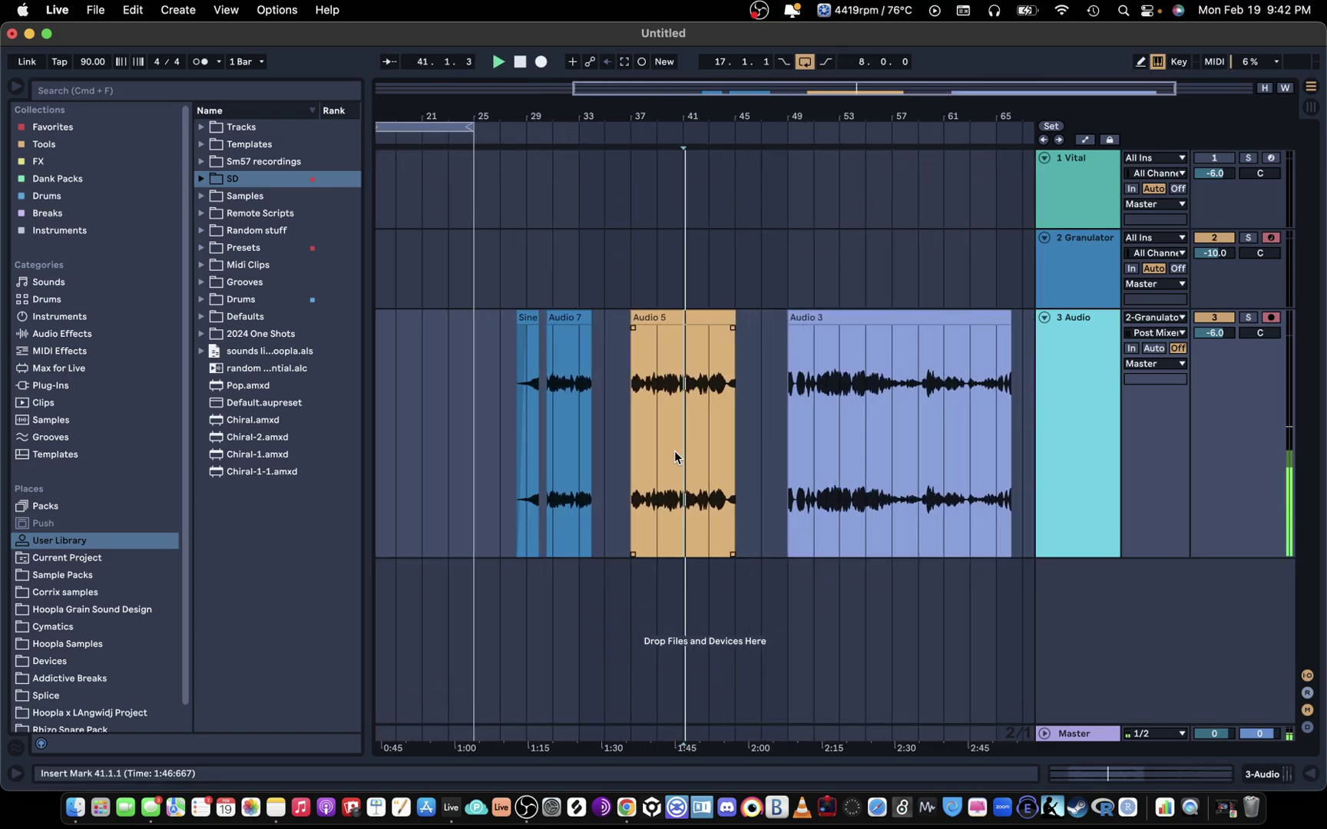
key(space)
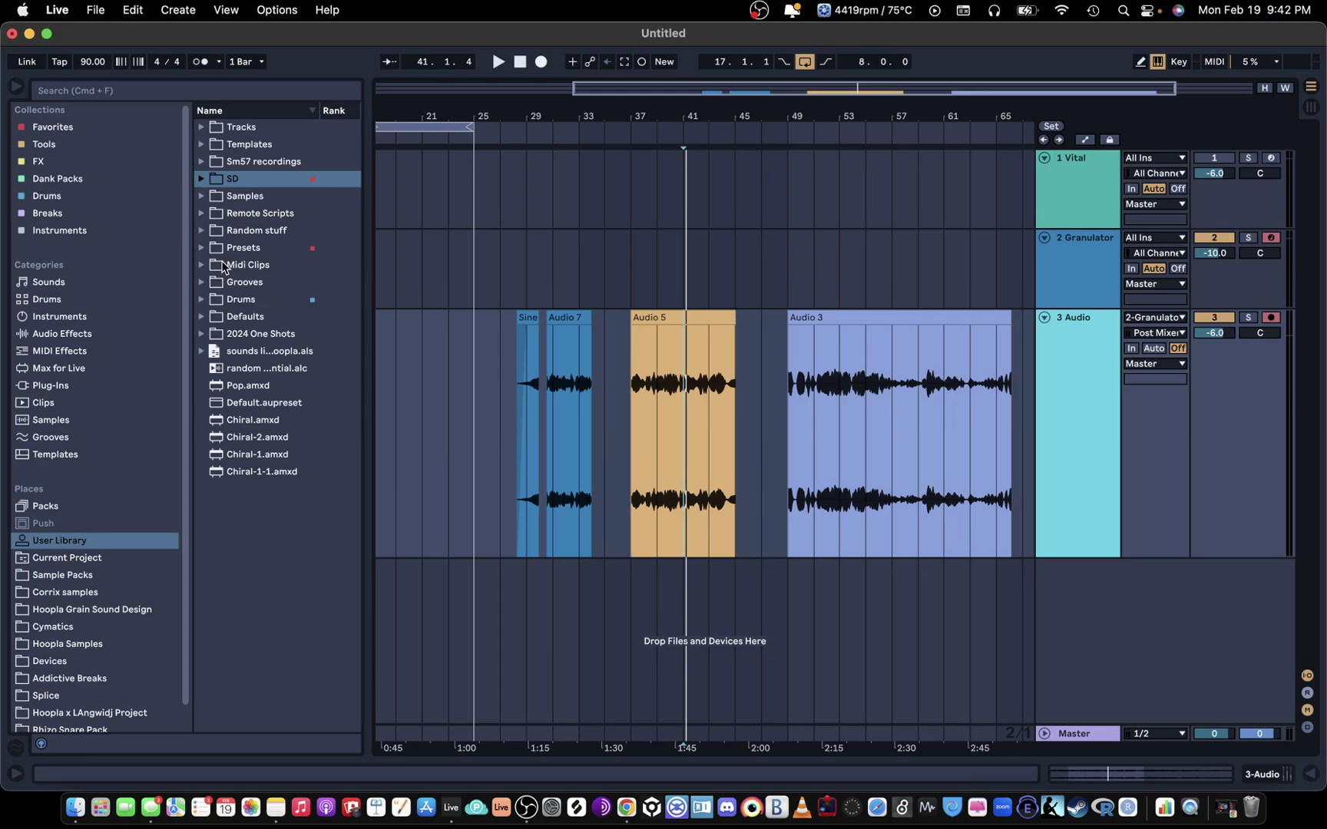
Widen the browser and look through the User Library's SD folder with its 2024 and 2023 Sound Design subfolders, and the Presets folder
drag(366, 218, 450, 210)
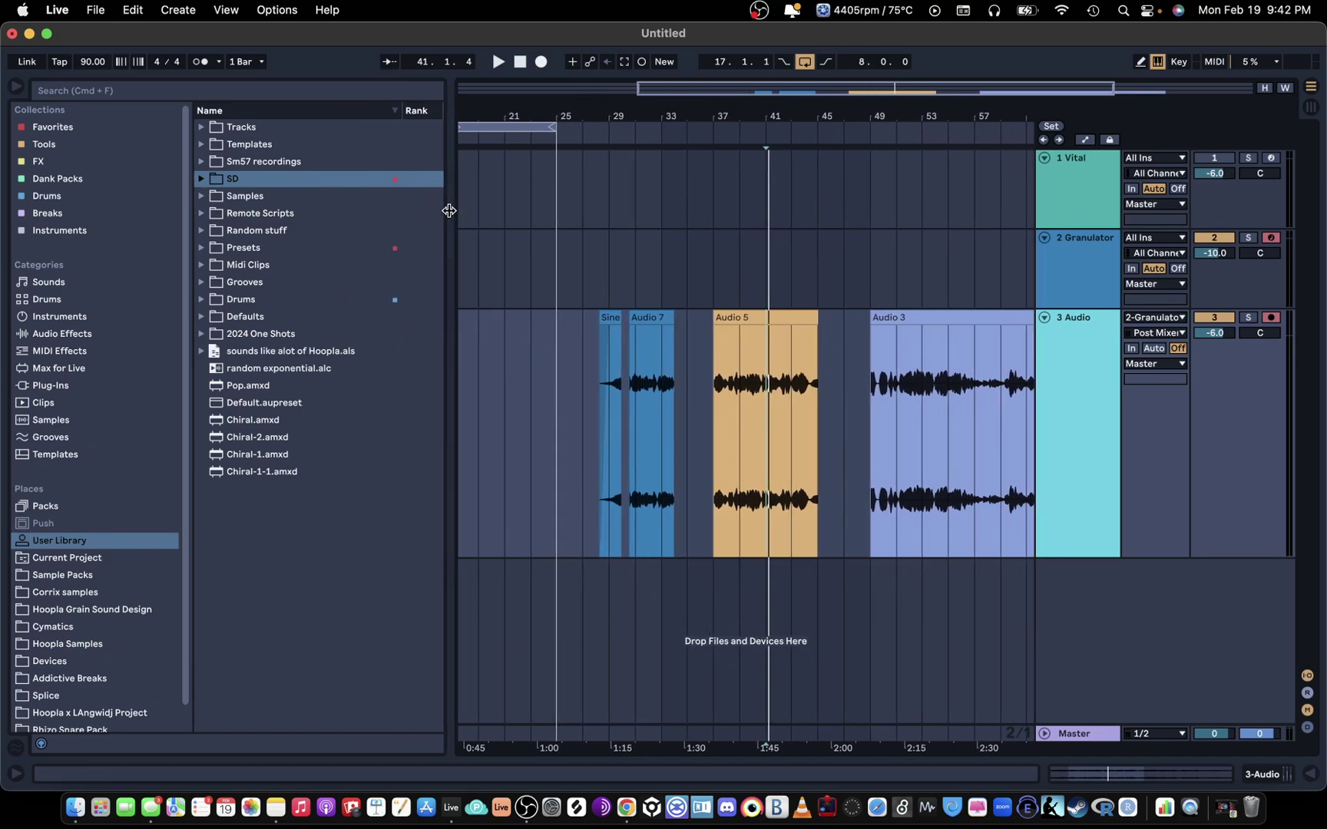
click(201, 179)
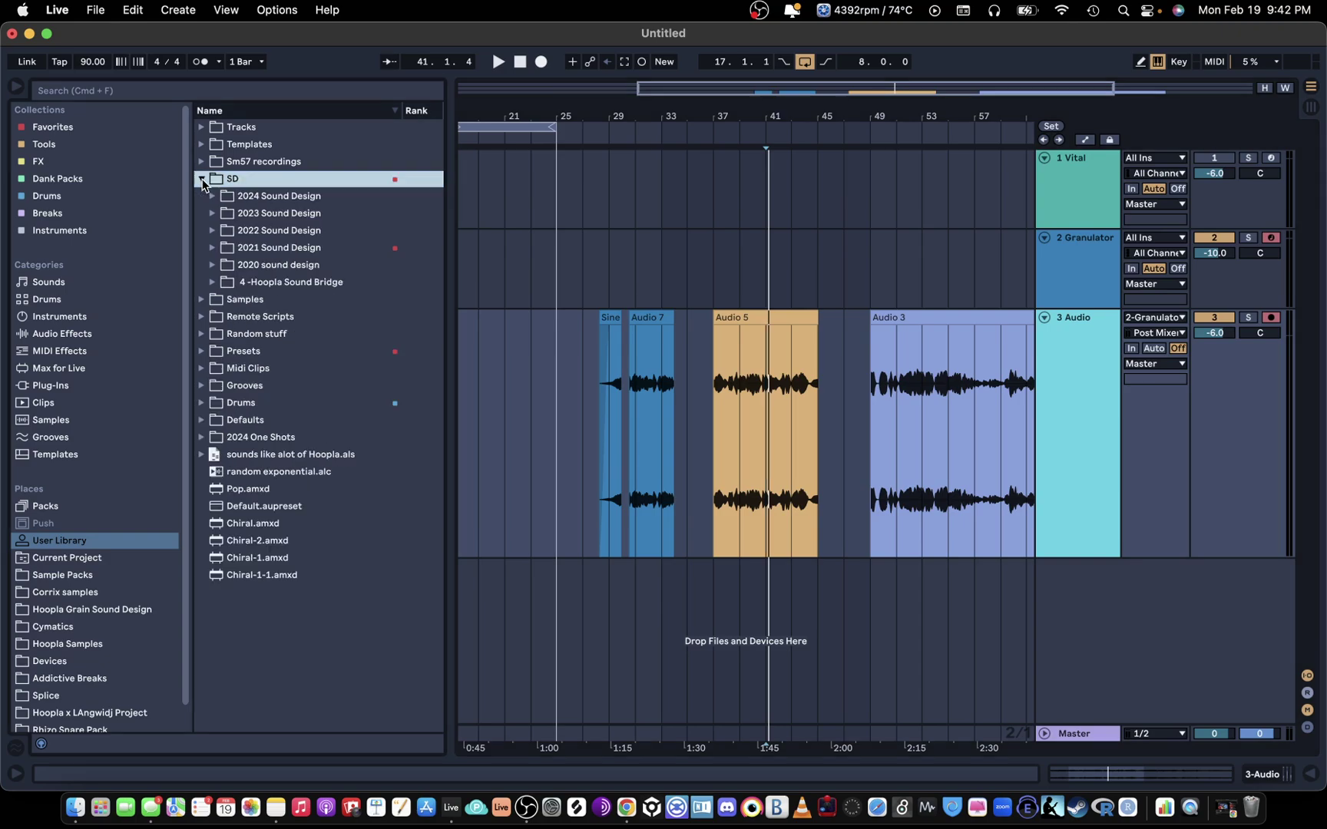
click(211, 196)
click(211, 196)
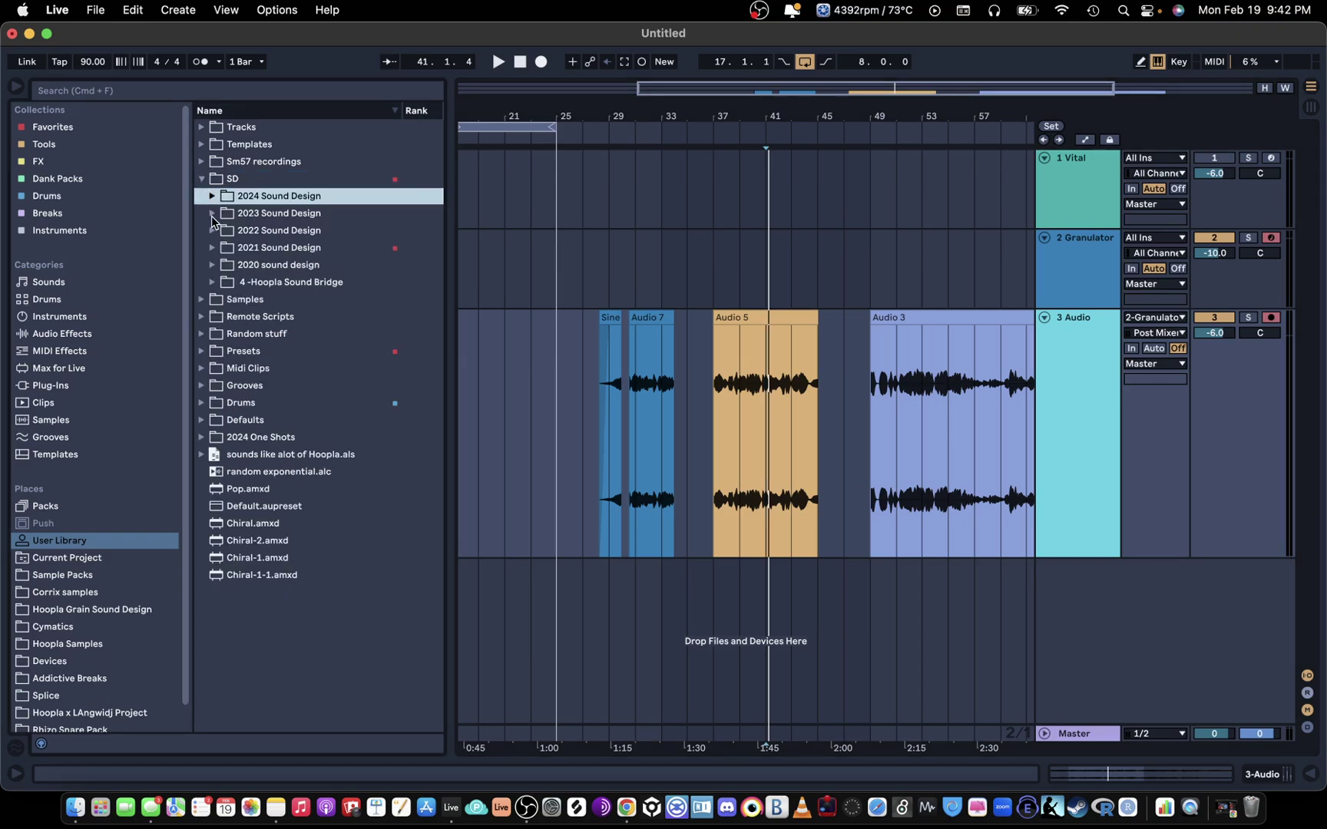
click(211, 216)
click(211, 215)
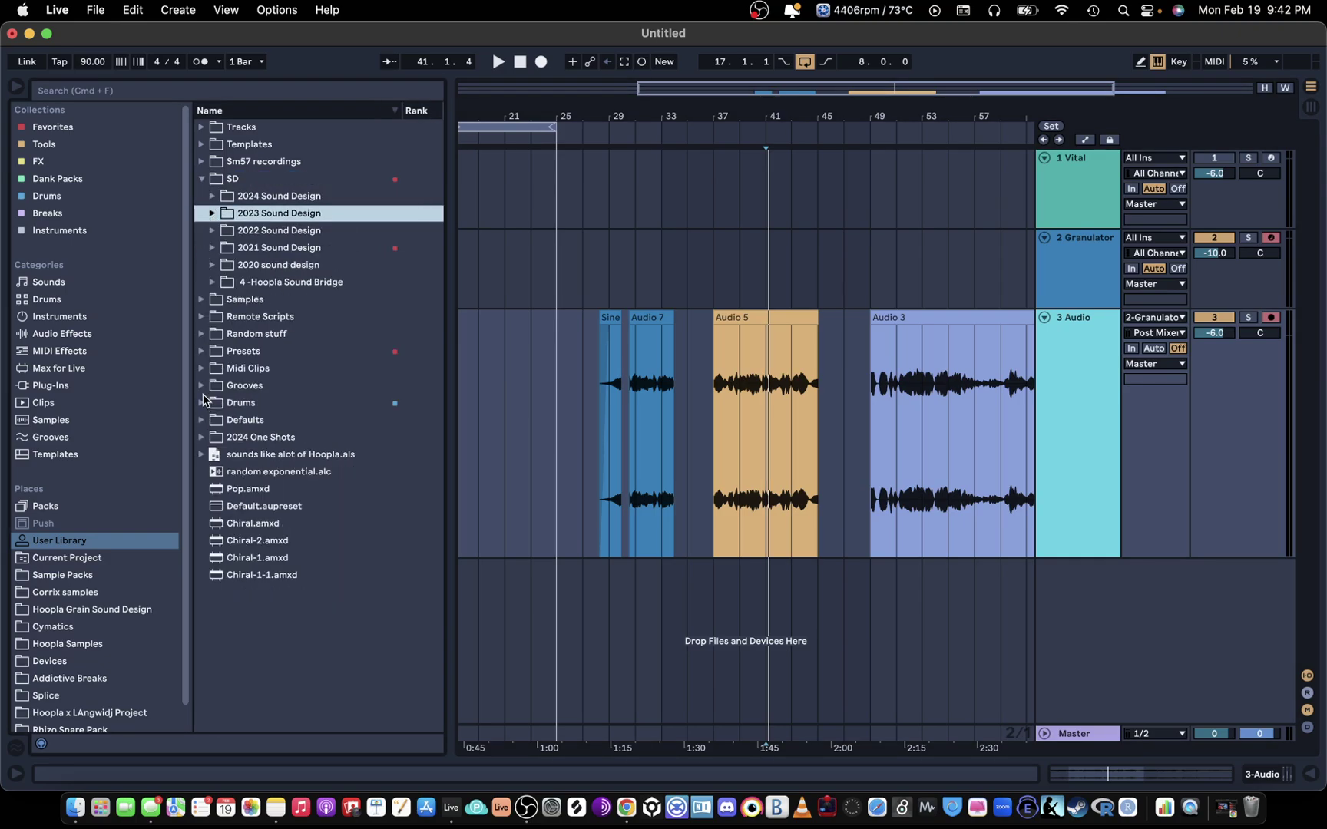
click(199, 345)
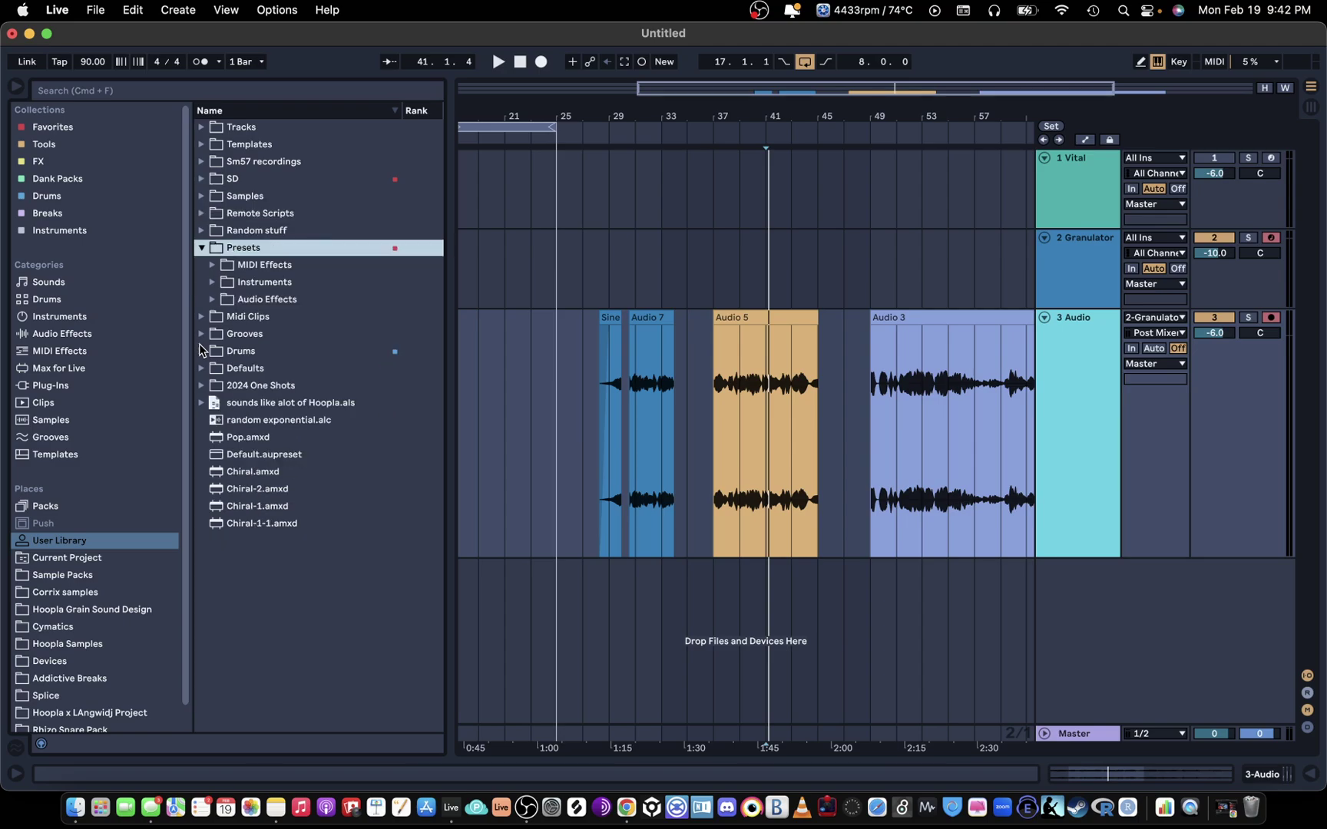
click(201, 247)
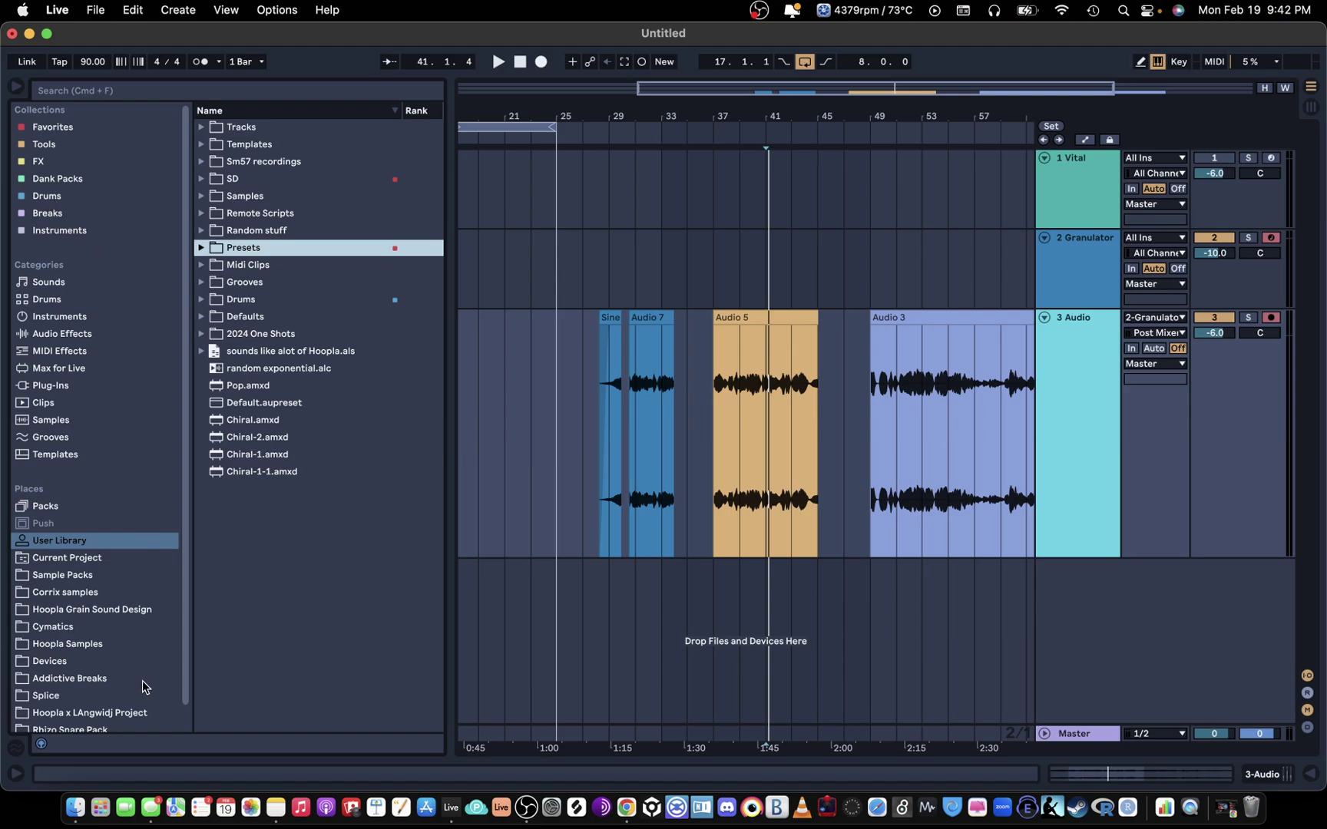
Look through the sample folders under Places and recheck the 2023 Sound Design subfolder in the User Library's SD folder
scroll(142, 687, down, 2)
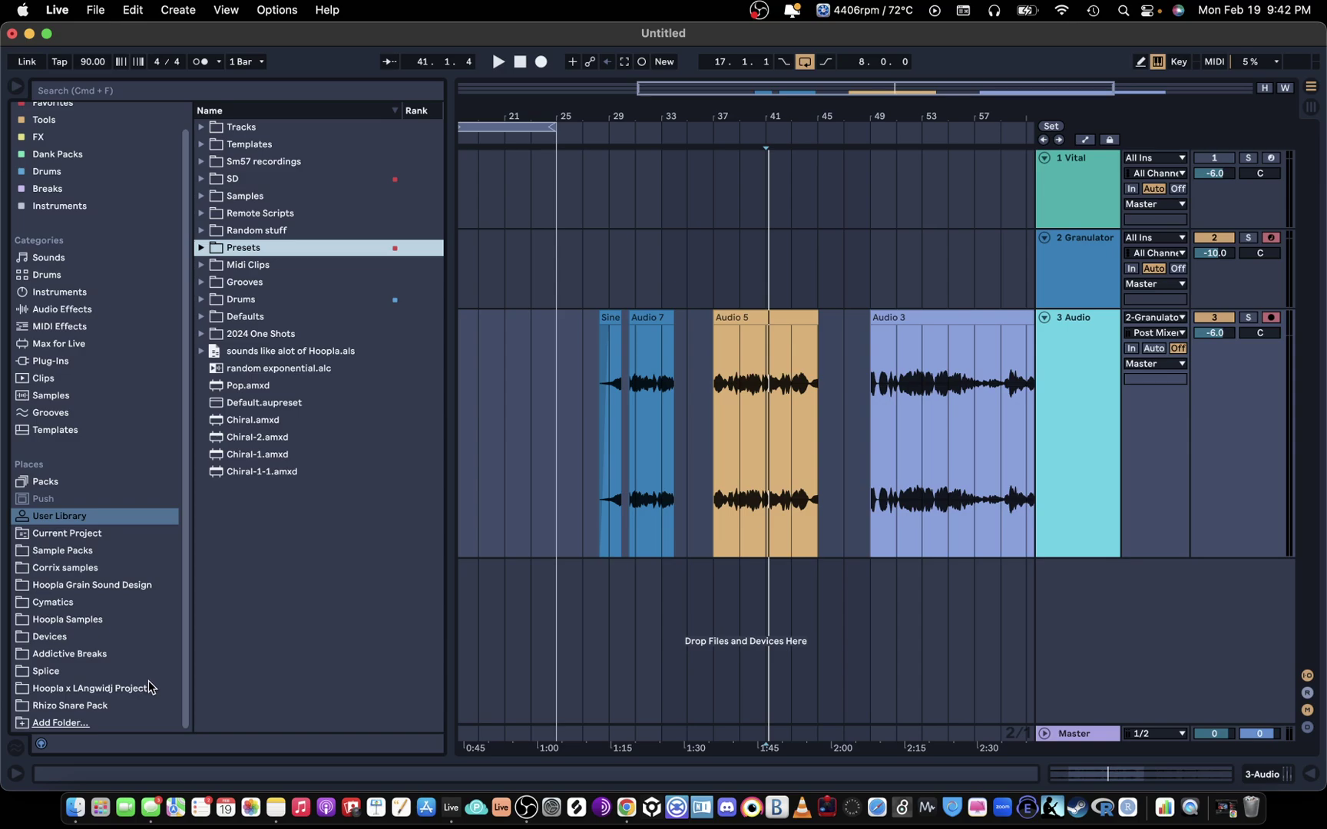
click(45, 550)
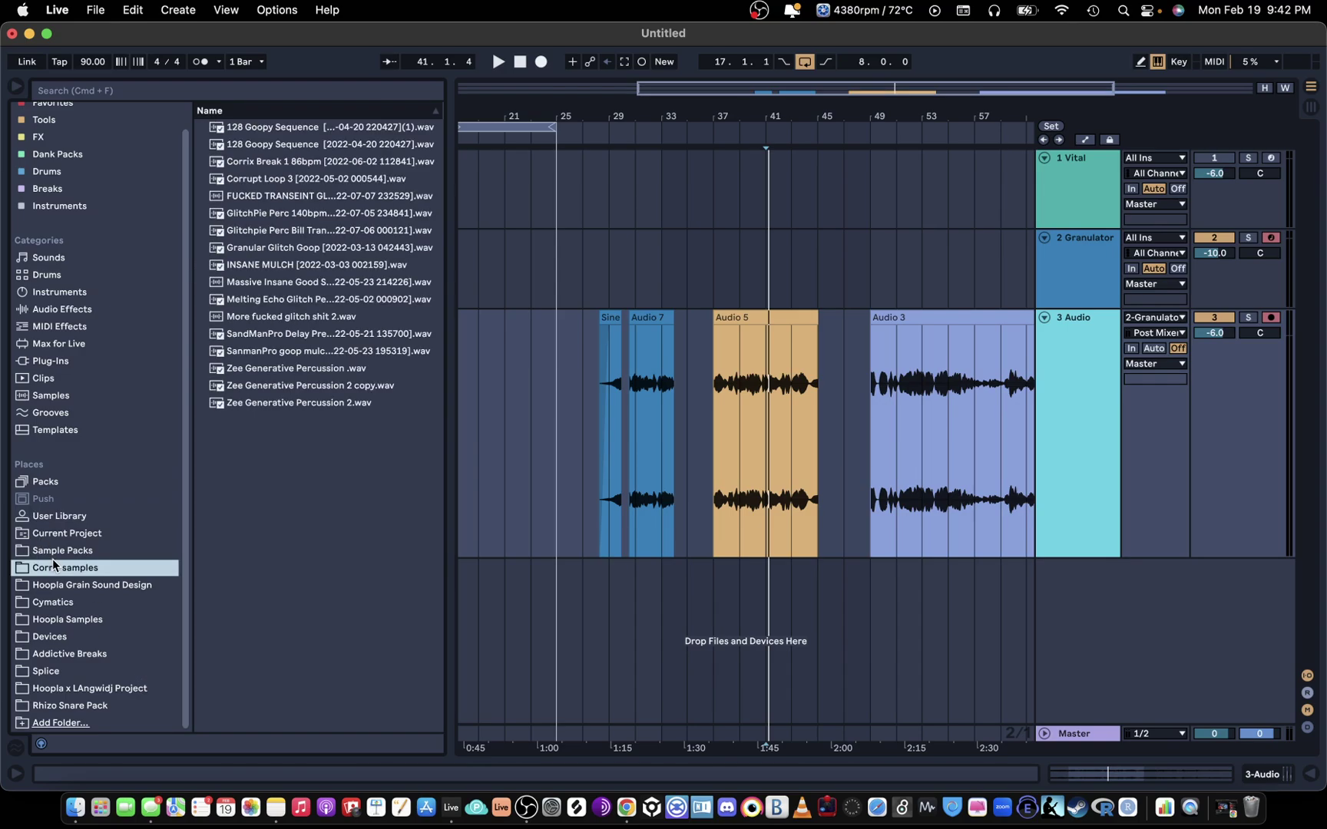
click(63, 635)
click(56, 517)
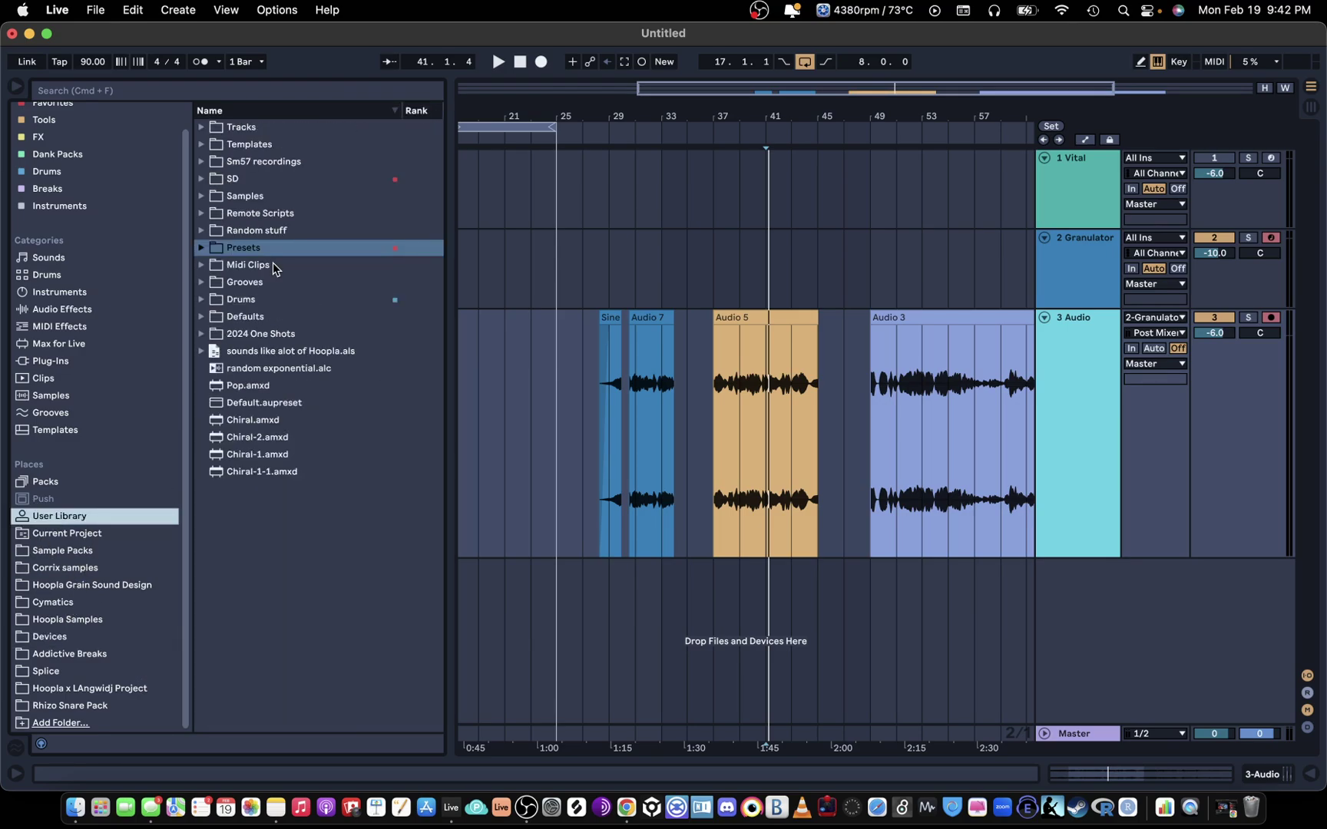
click(201, 179)
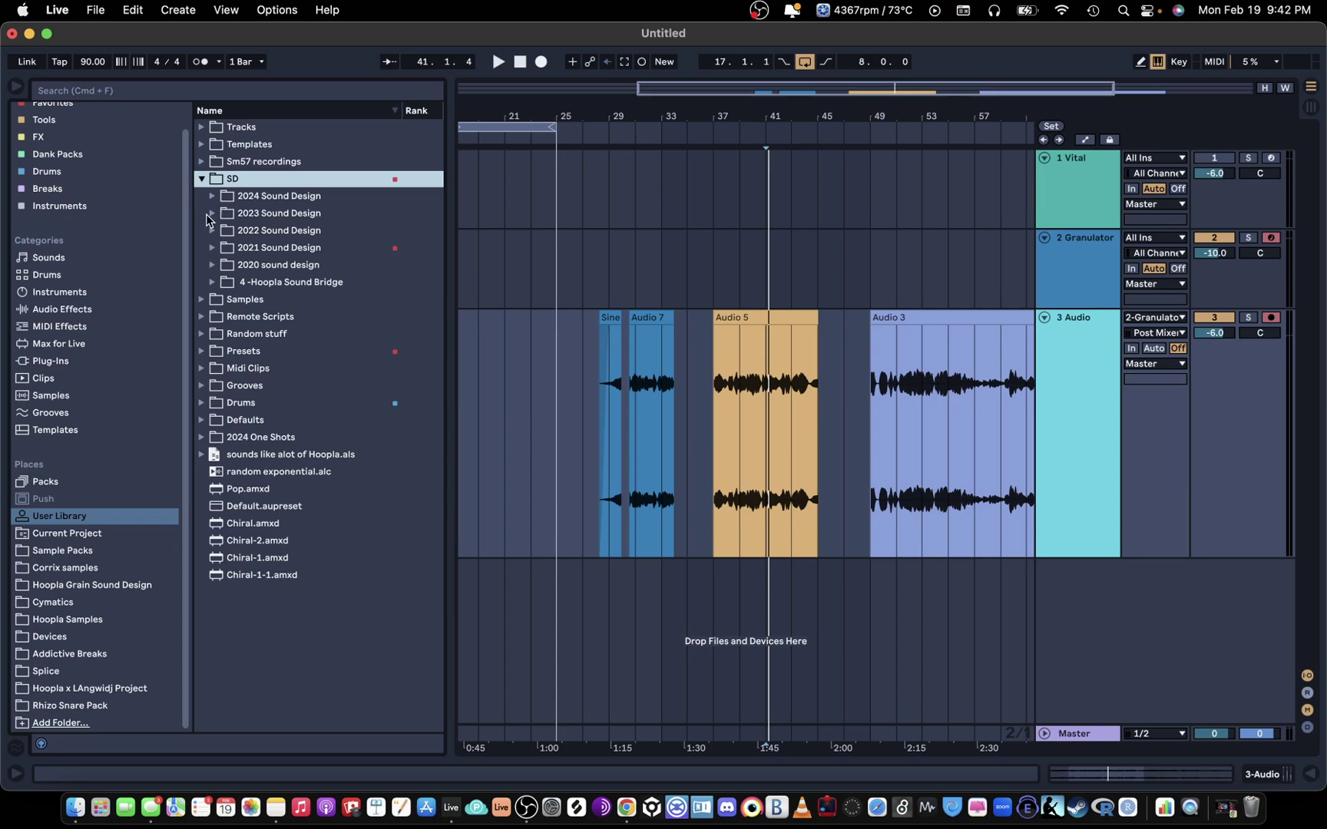
click(211, 213)
click(211, 214)
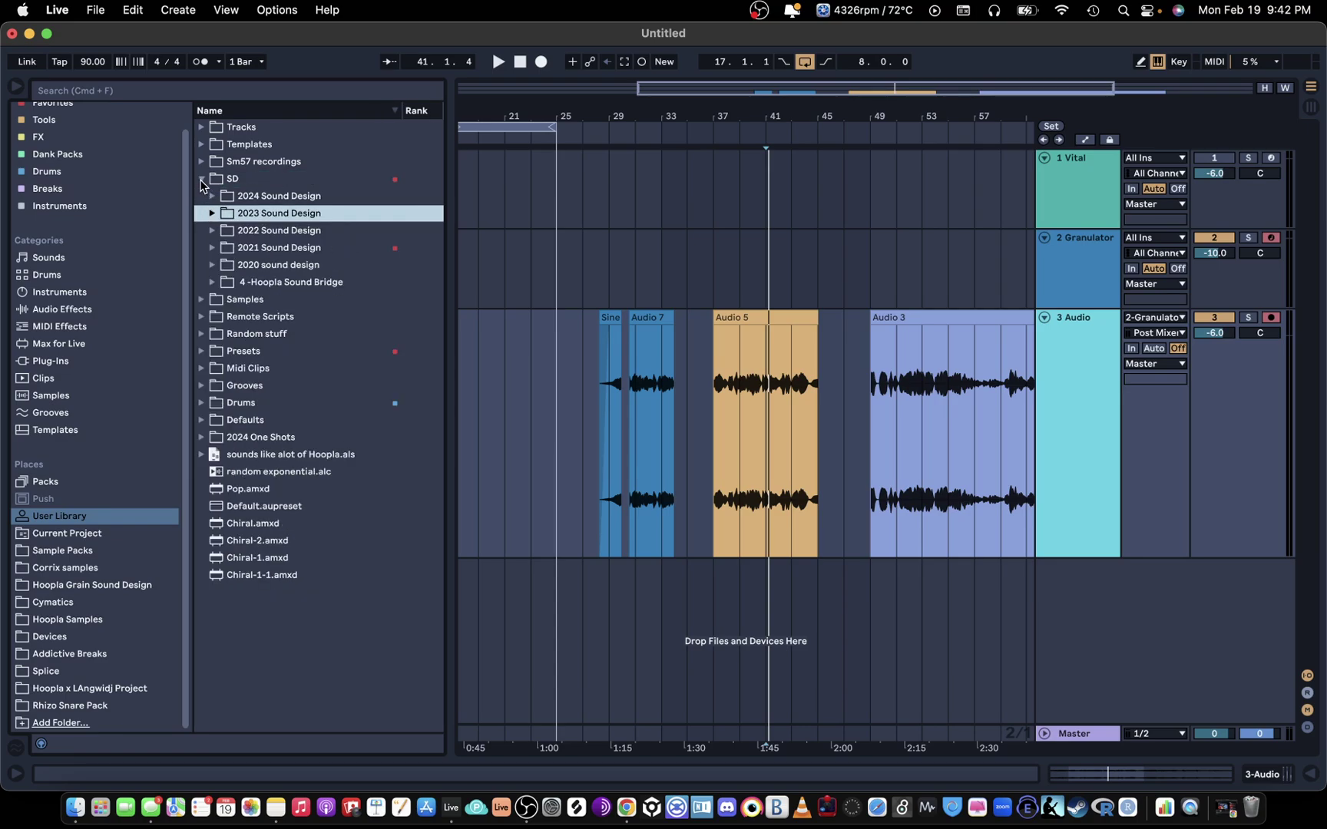
click(202, 181)
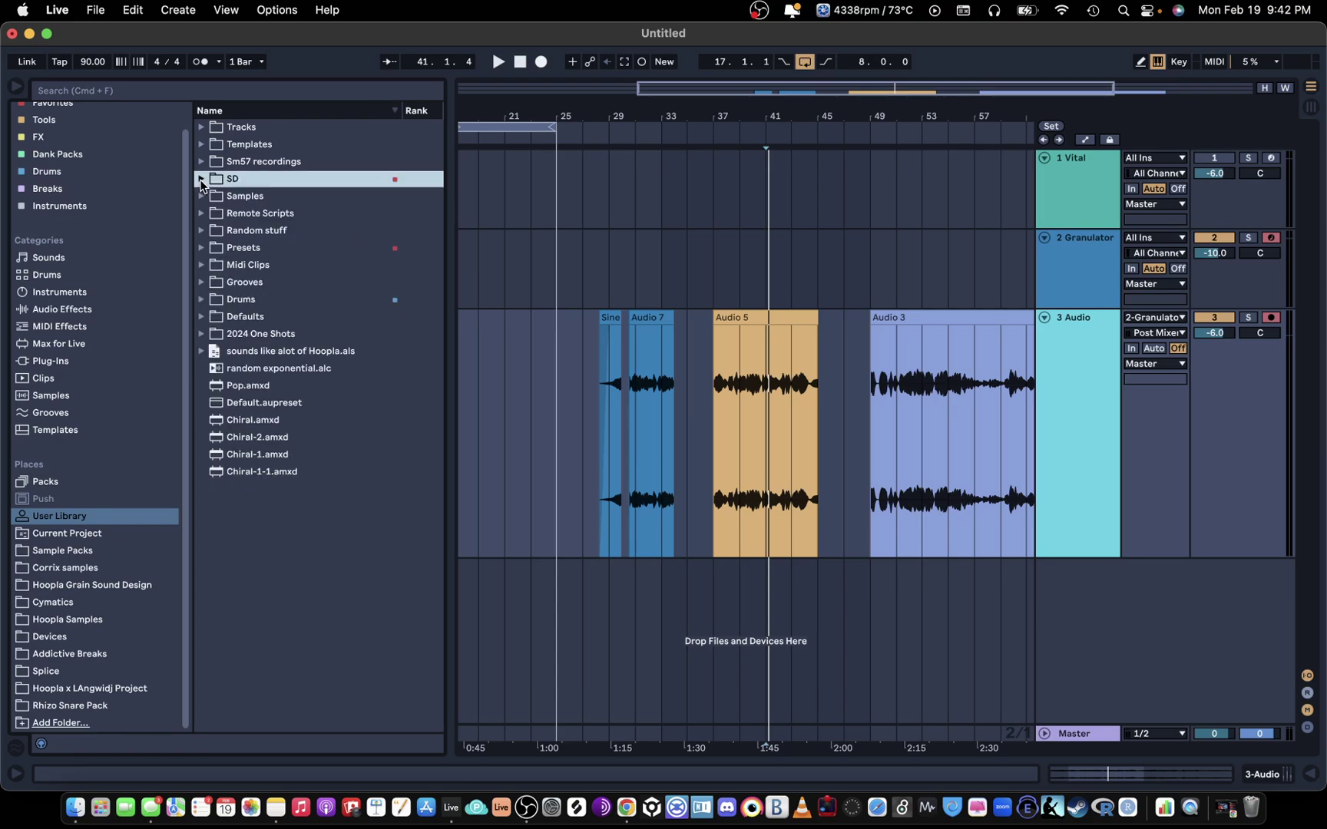
Look through the one-shot clips in the User Library's 2024 One Shots folder and collapse the folder again
click(202, 335)
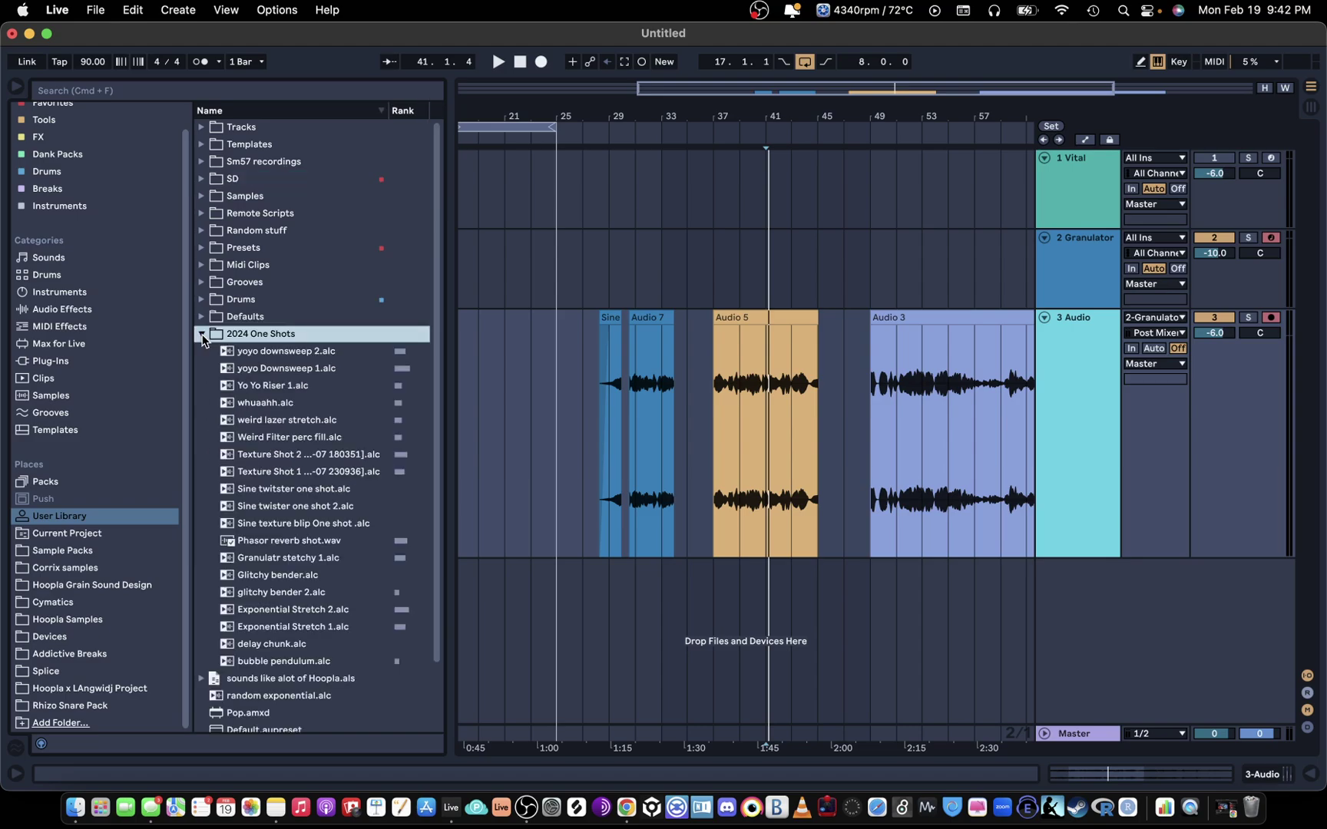
click(238, 366)
click(202, 335)
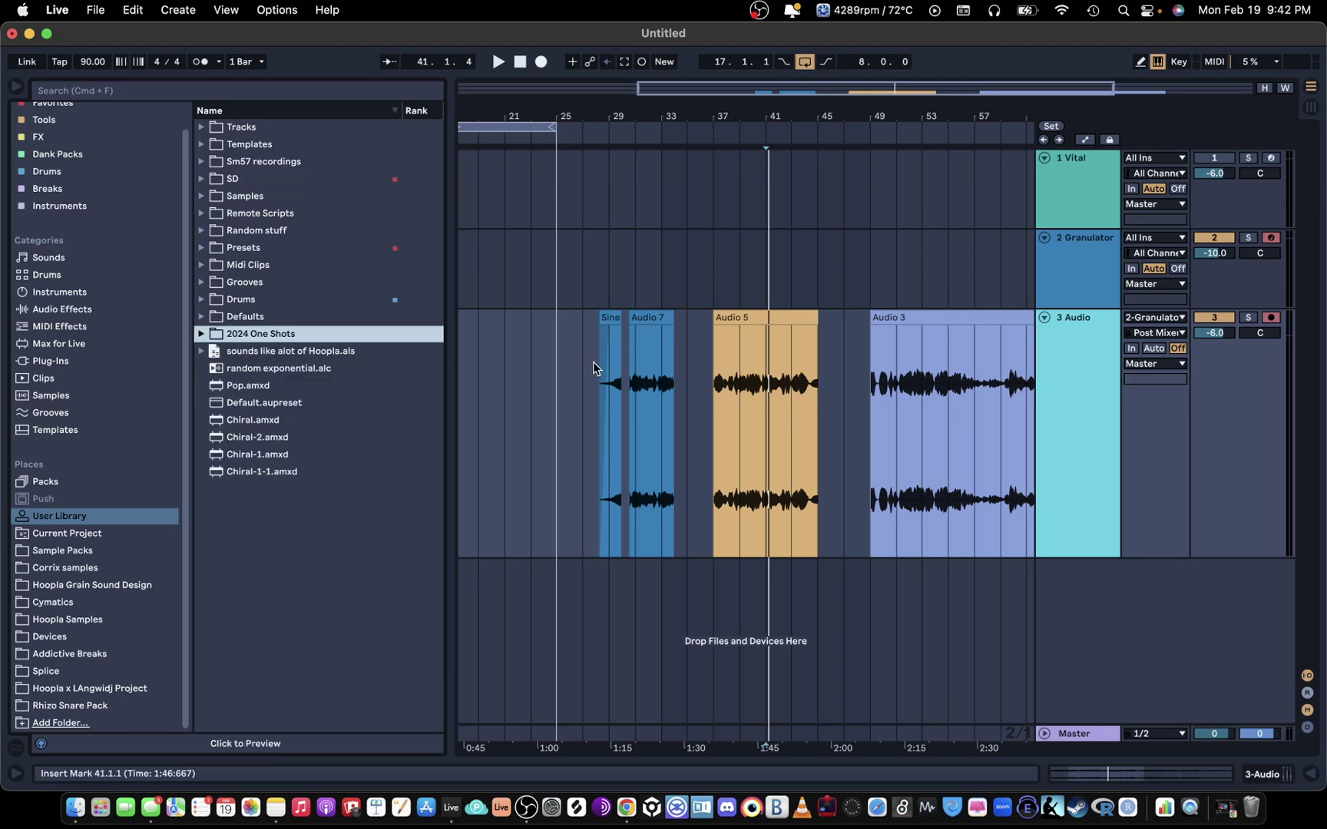
Select the short Sine clip near bar 28 on the Audio track and fold the Granulator track in the arrangement
click(593, 362)
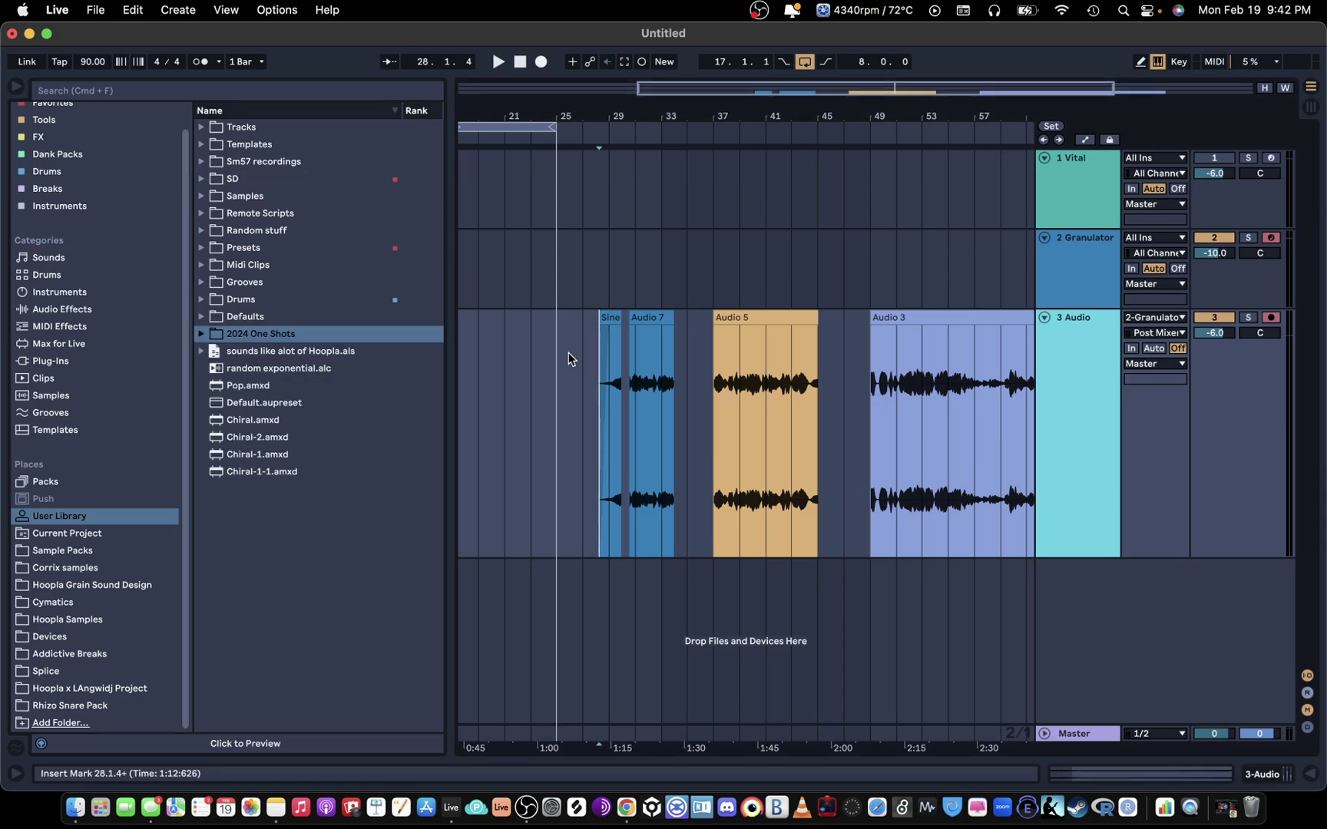
click(608, 317)
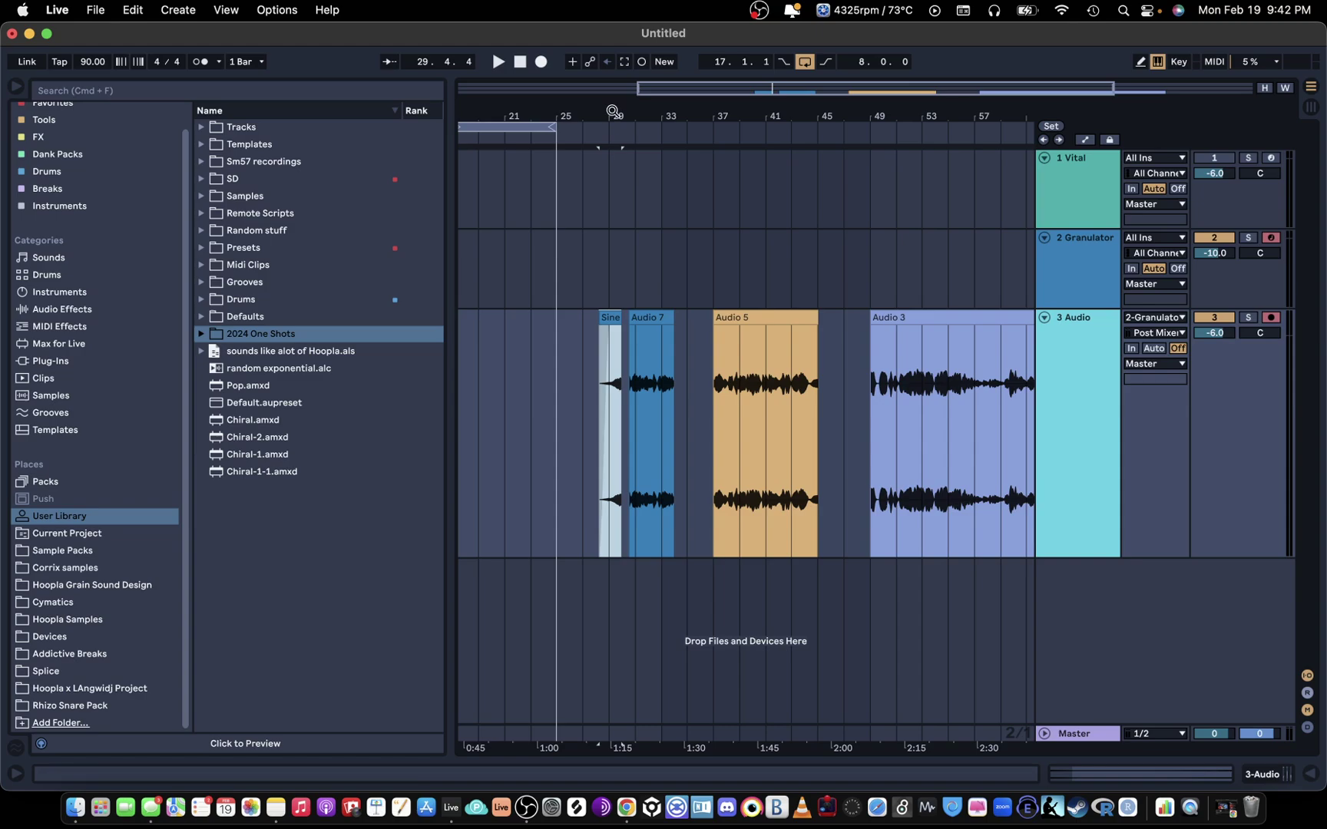
key(minus)
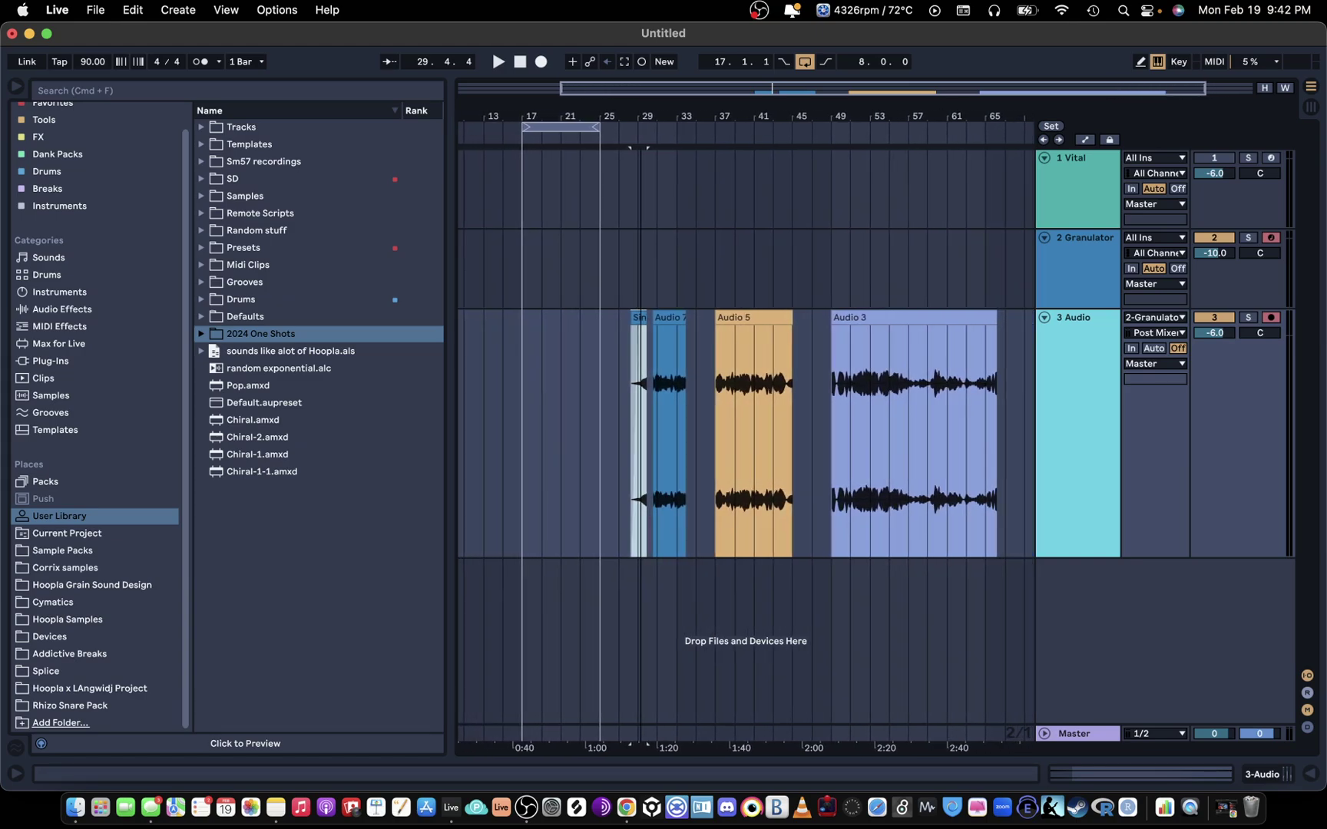
click(1086, 251)
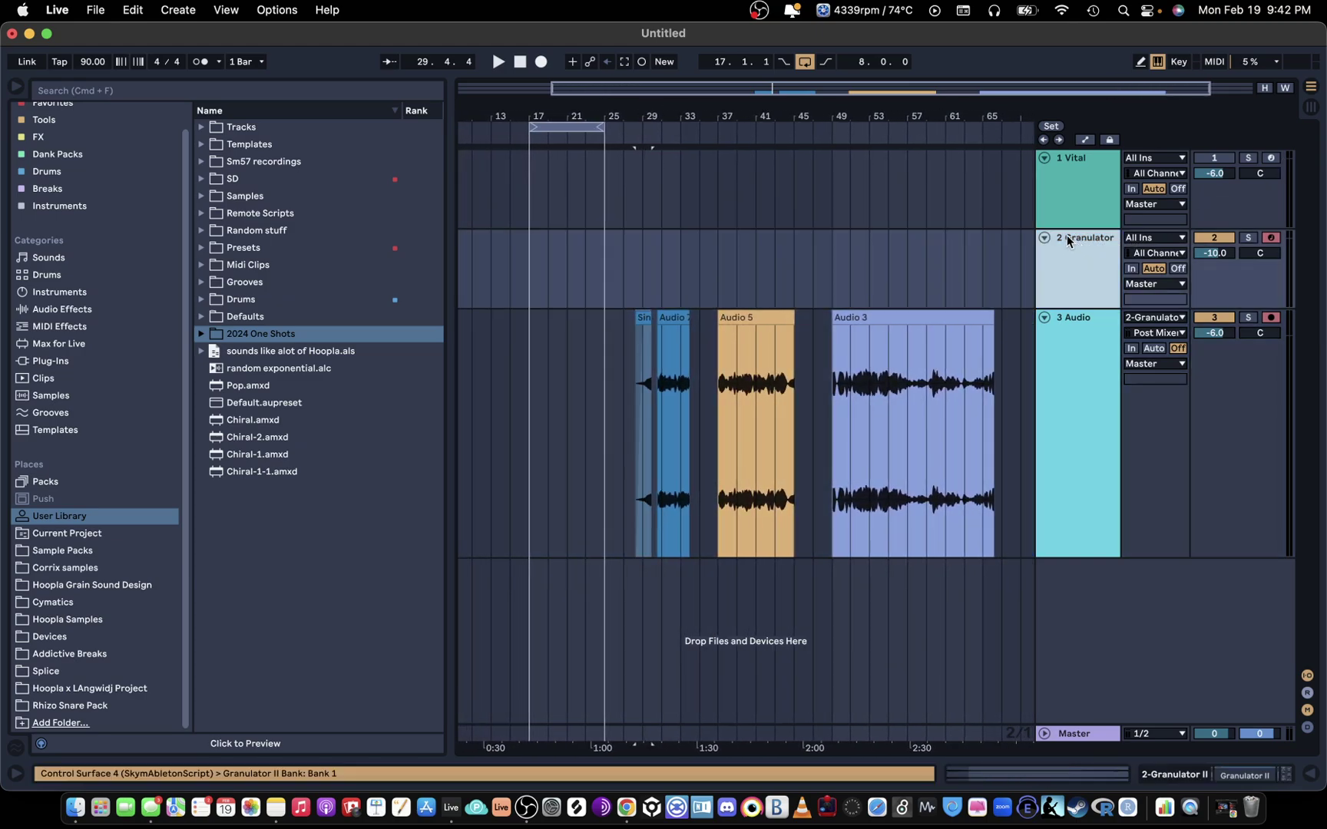
click(1044, 238)
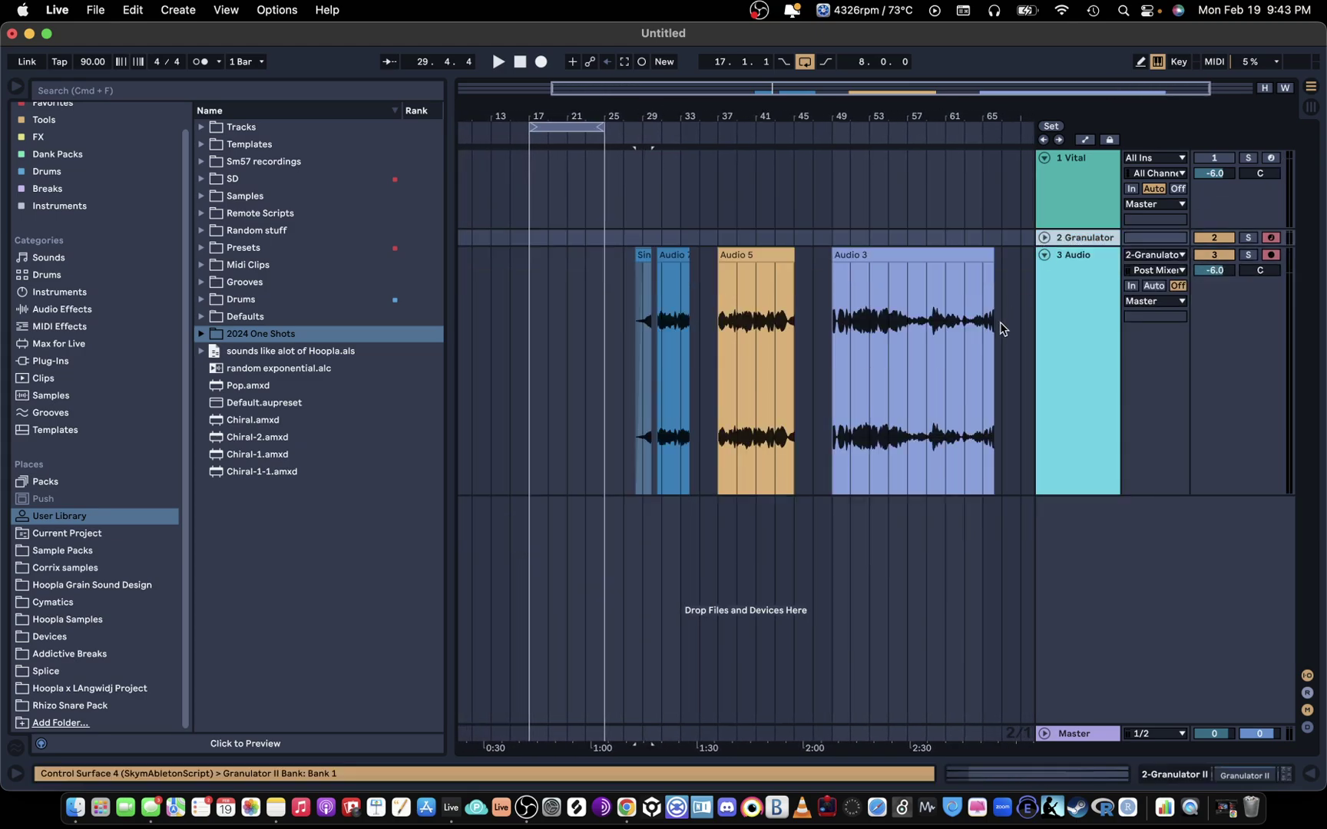